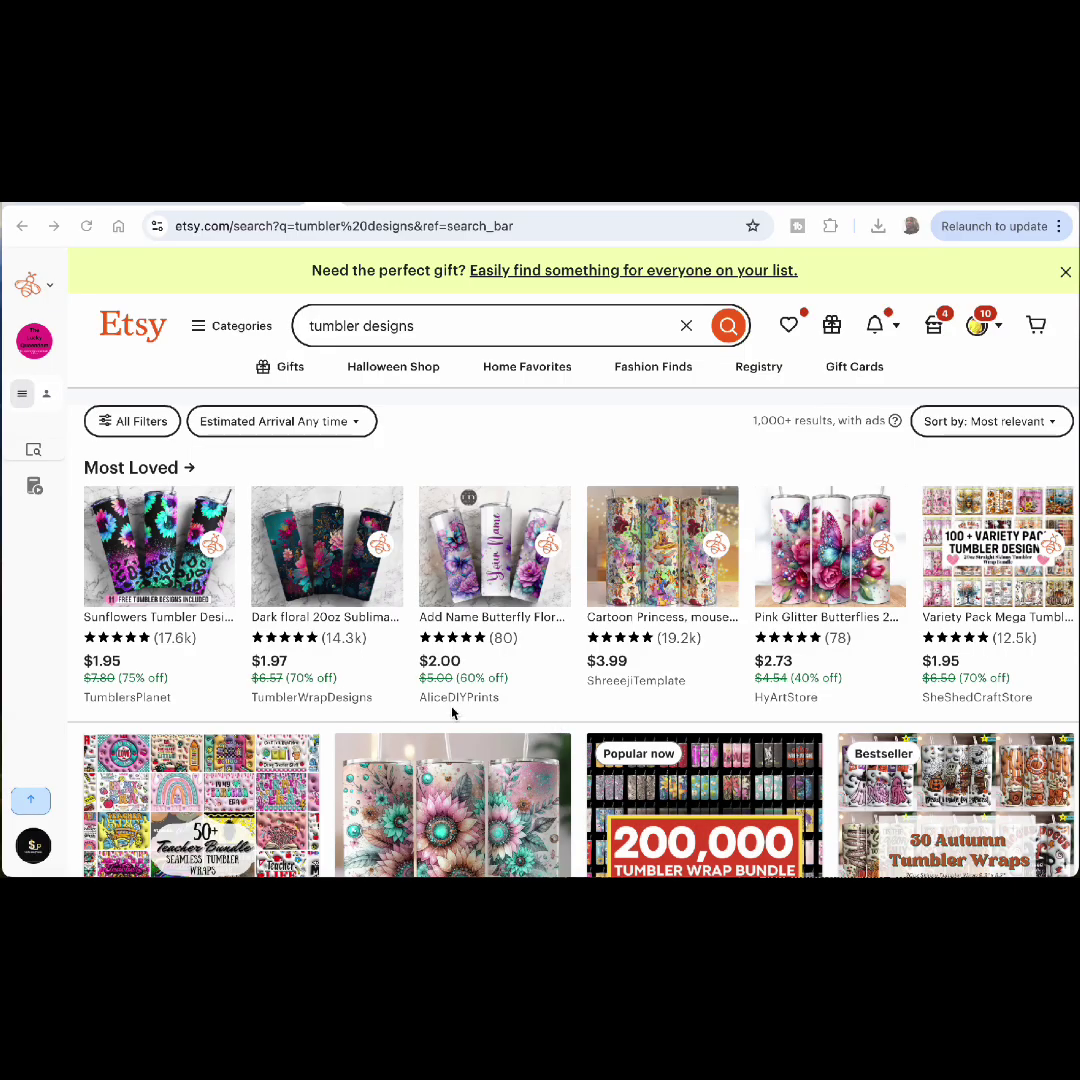
Look through the existing Etsy tumbler design listings
scroll(452, 712, down, 3)
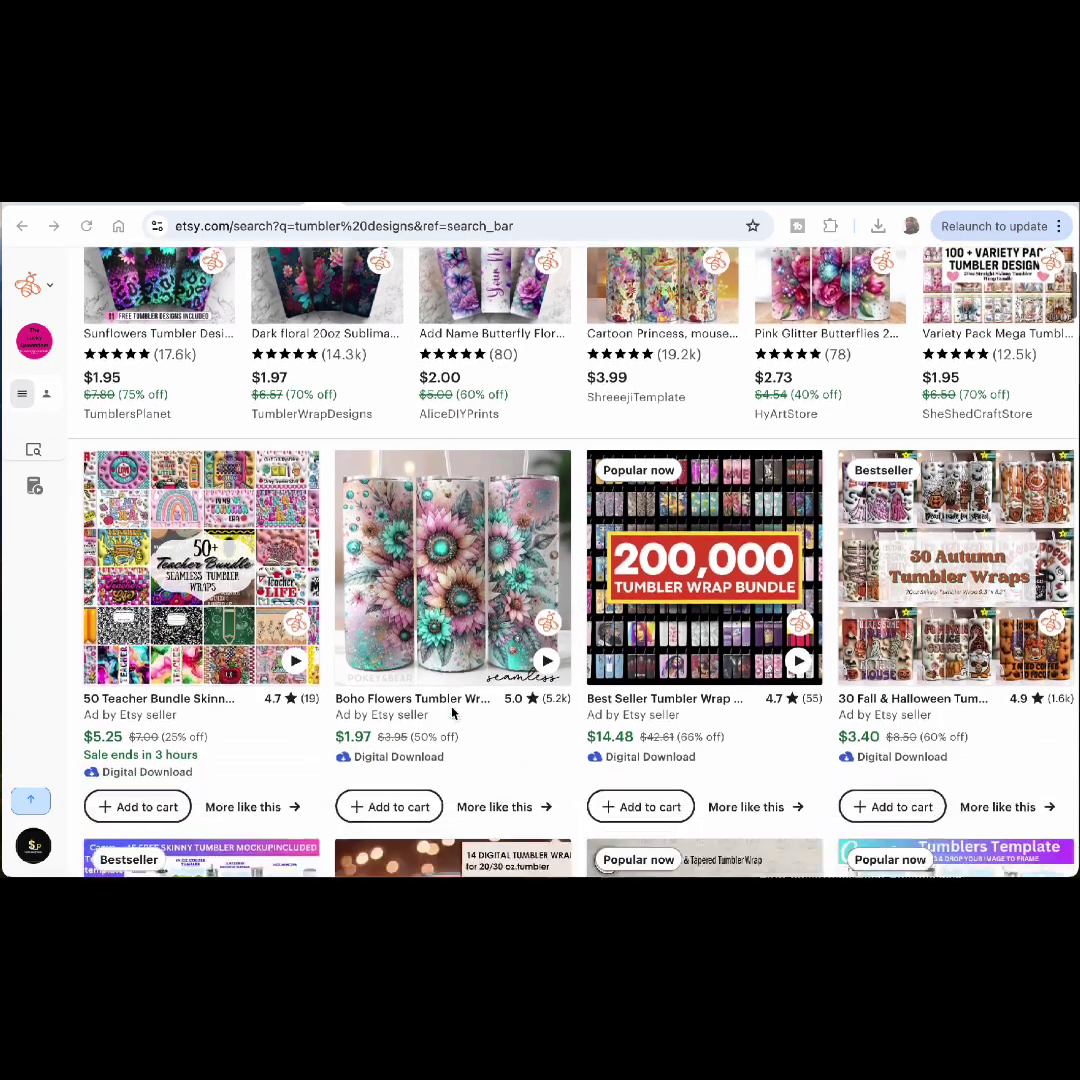
scroll(460, 580, down, 3)
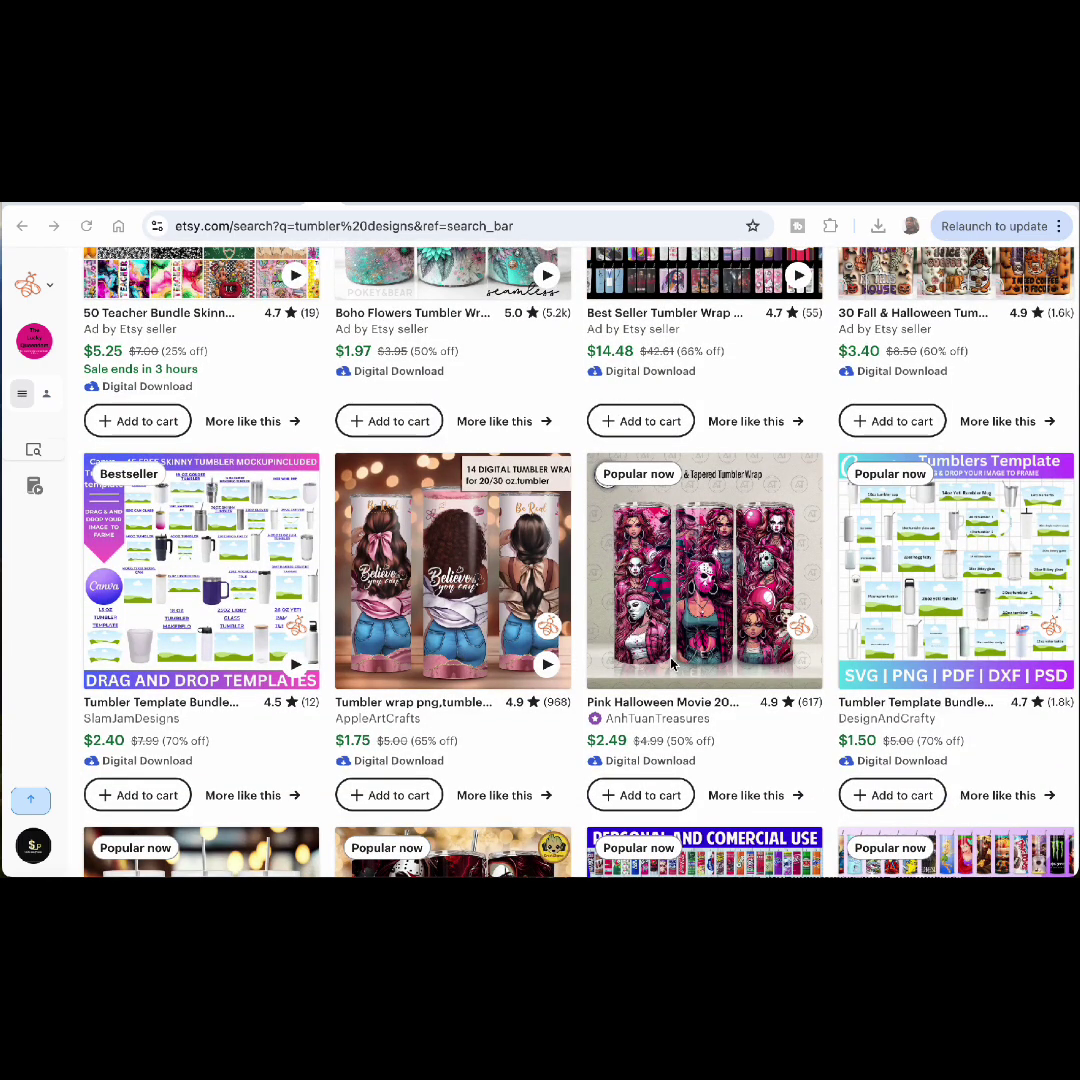
scroll(672, 663, down, 1)
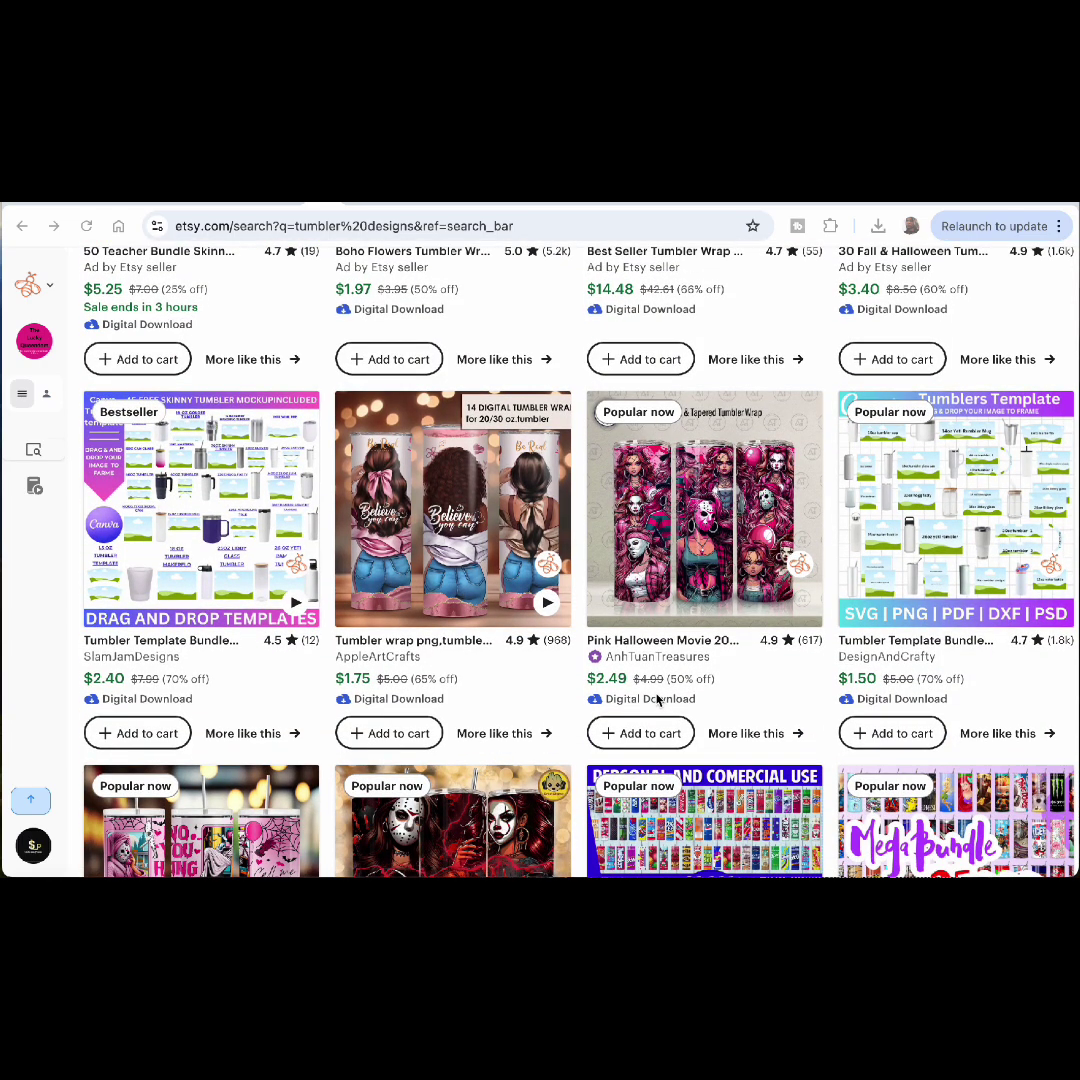
scroll(657, 699, down, 4)
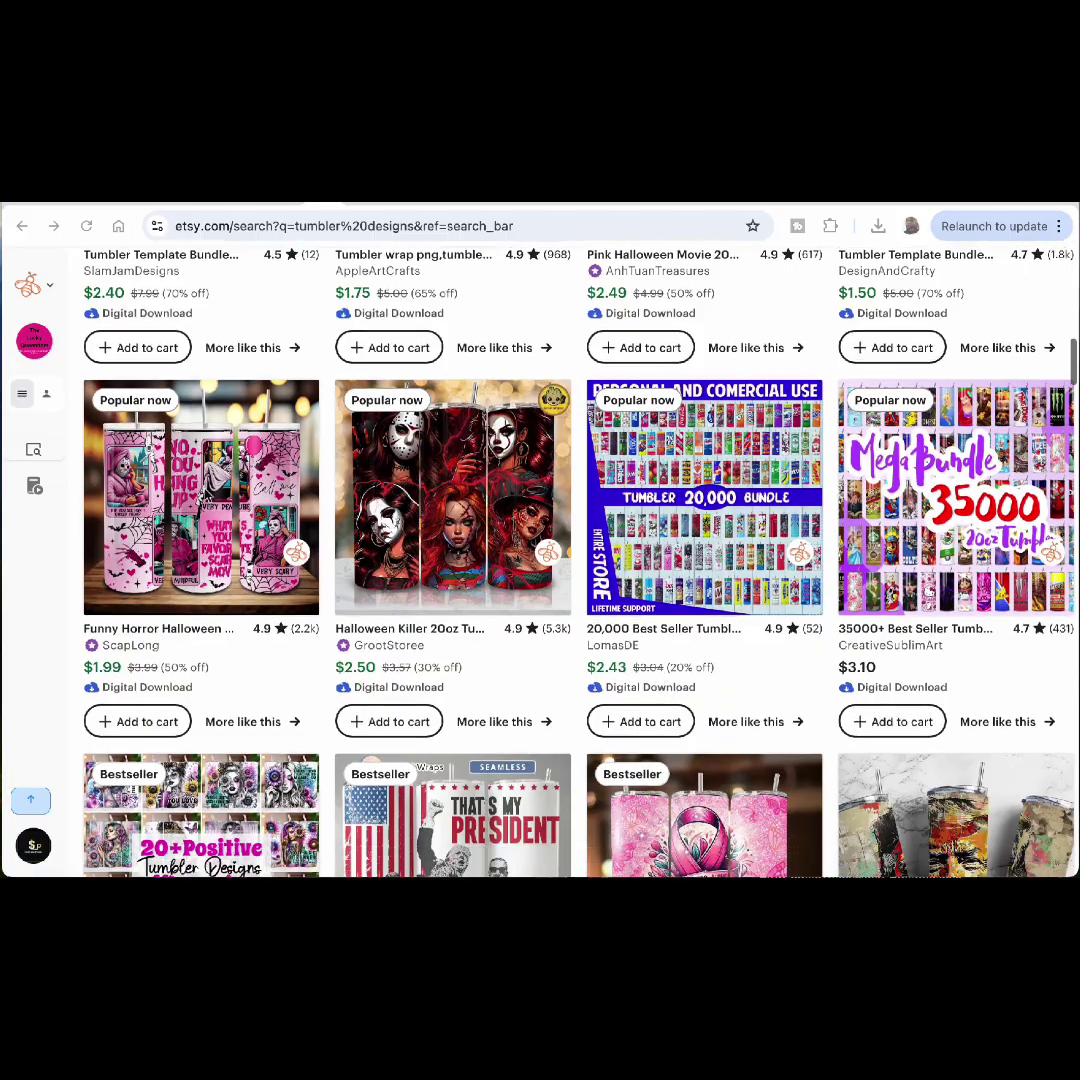
scroll(381, 710, down, 3)
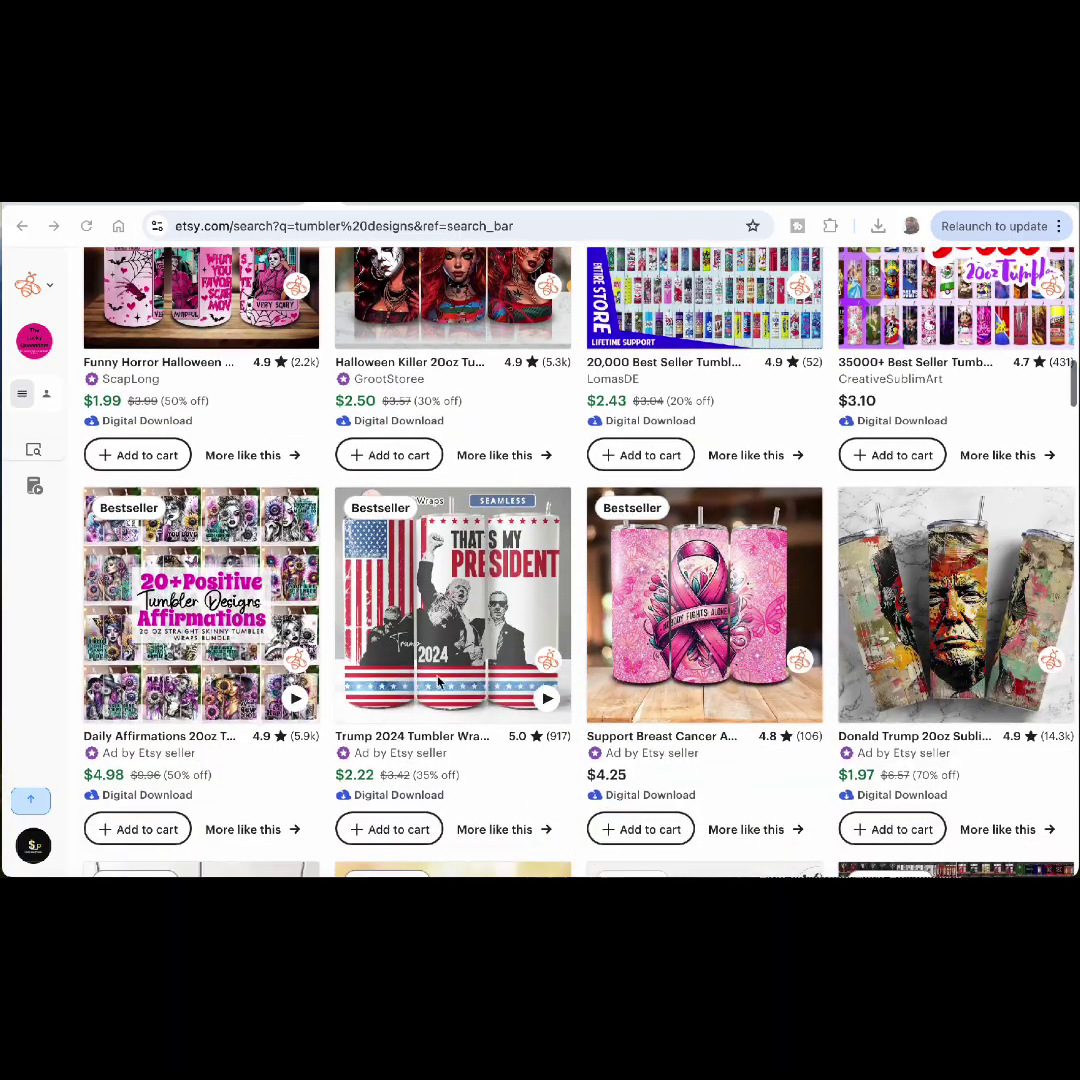
scroll(690, 641, down, 6)
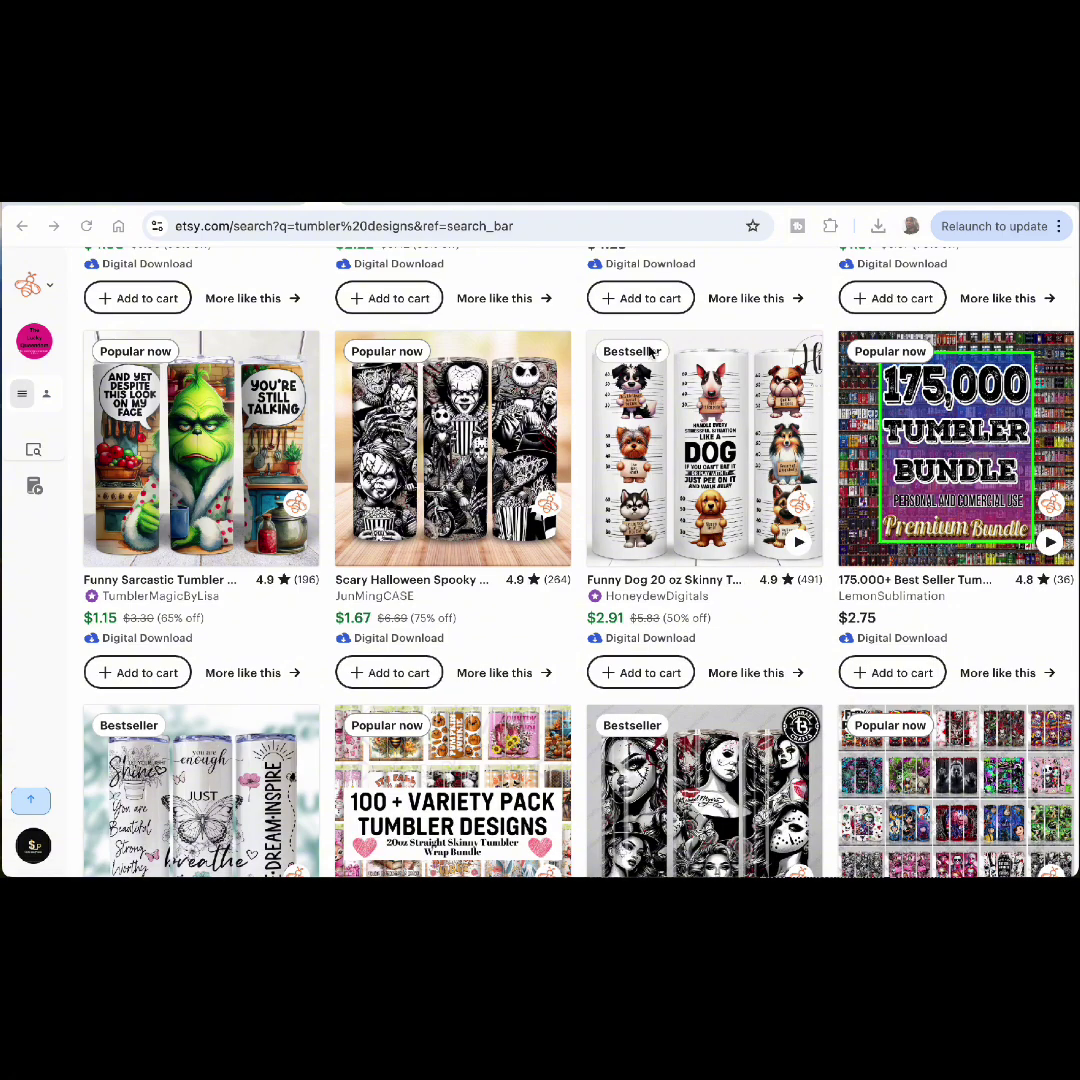
scroll(560, 635, down, 1)
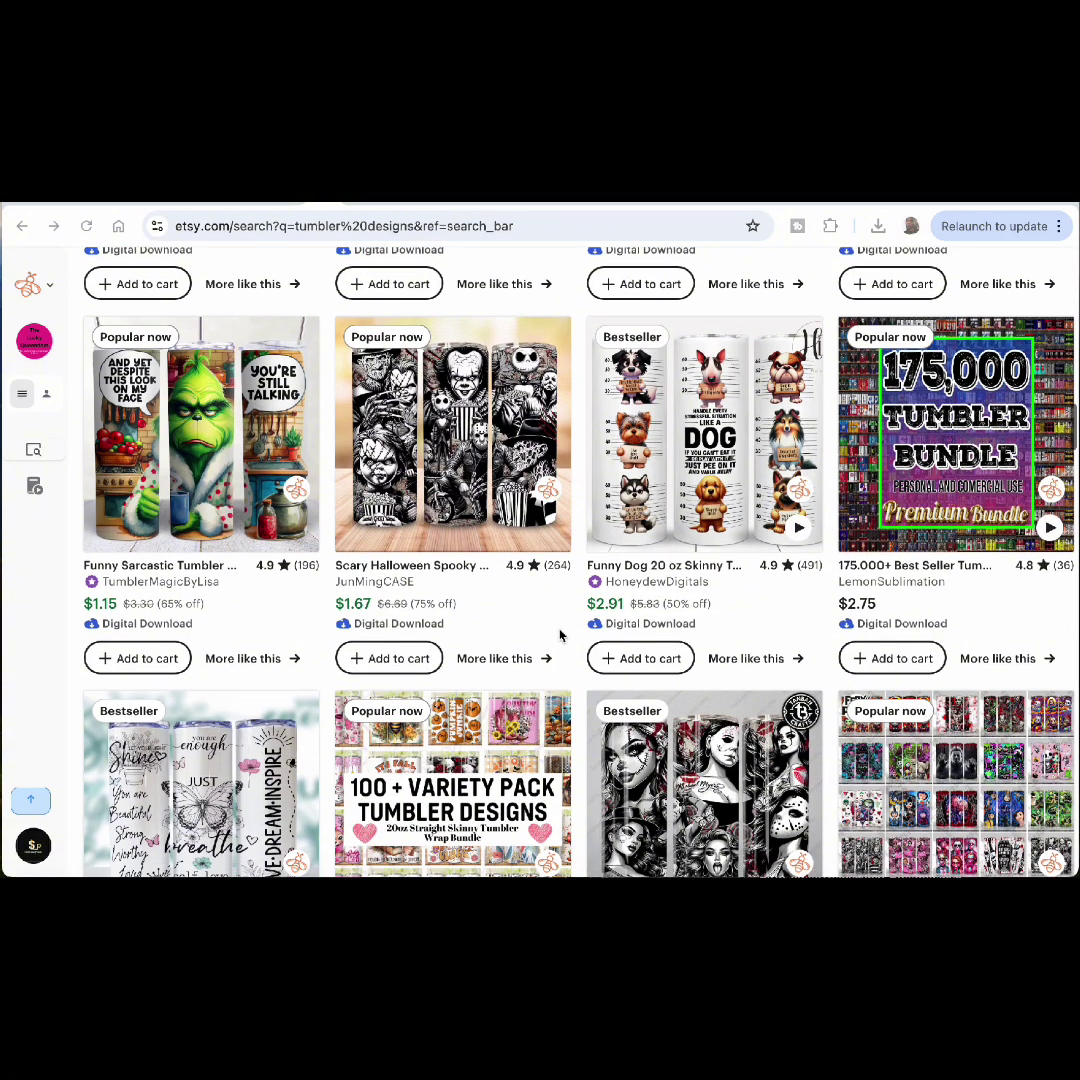
scroll(295, 648, down, 7)
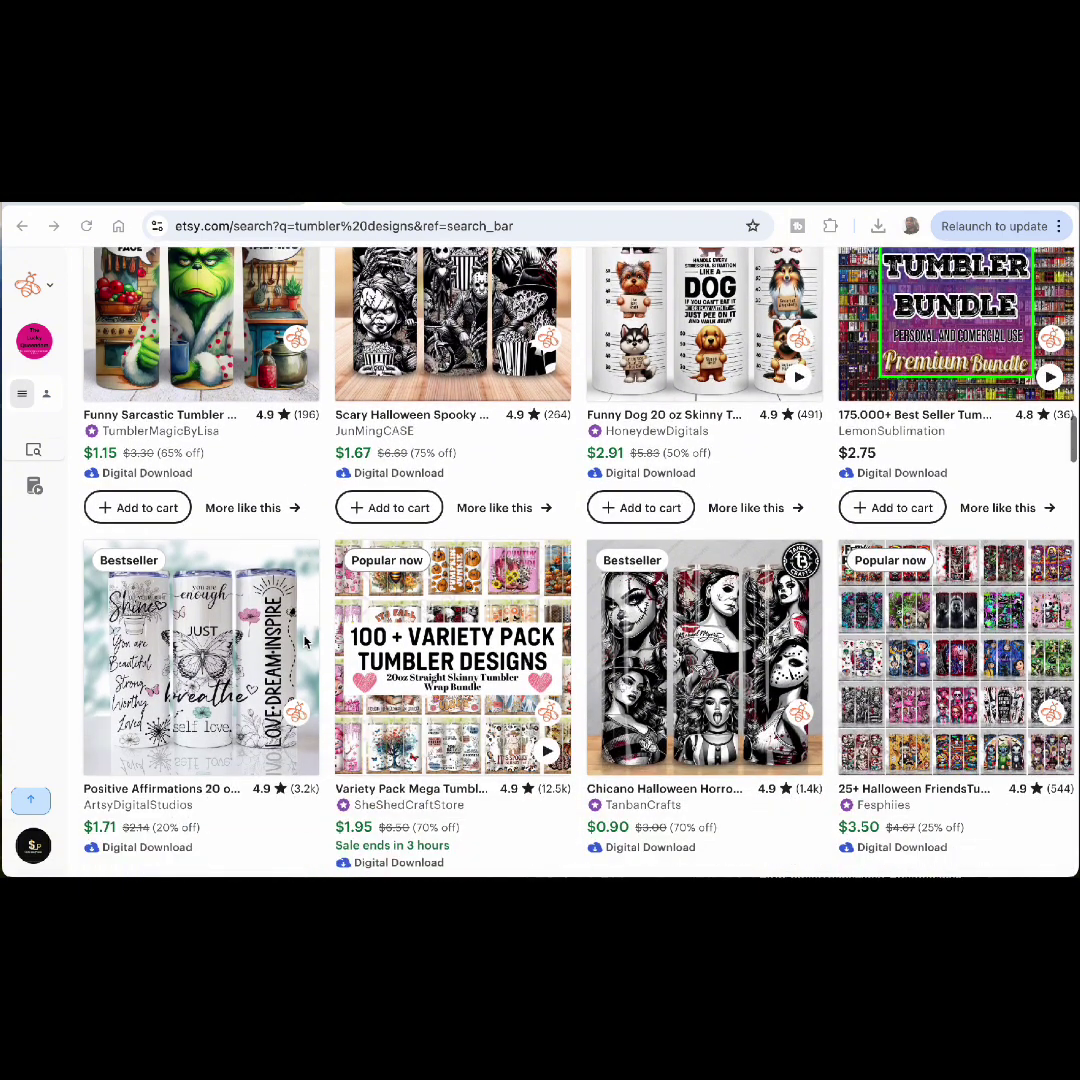
scroll(306, 645, down, 10)
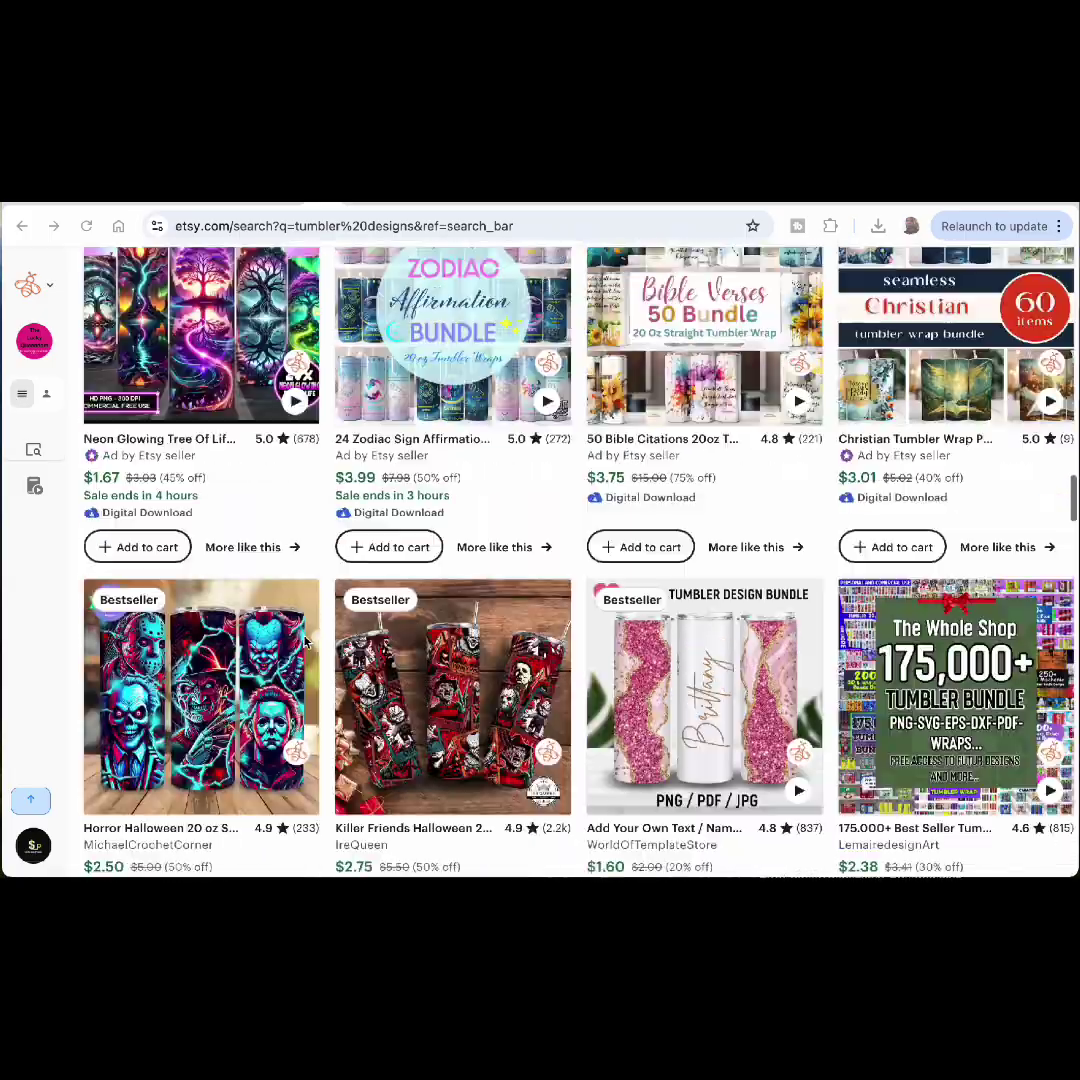
scroll(306, 645, up, 20)
scroll(306, 642, up, 3)
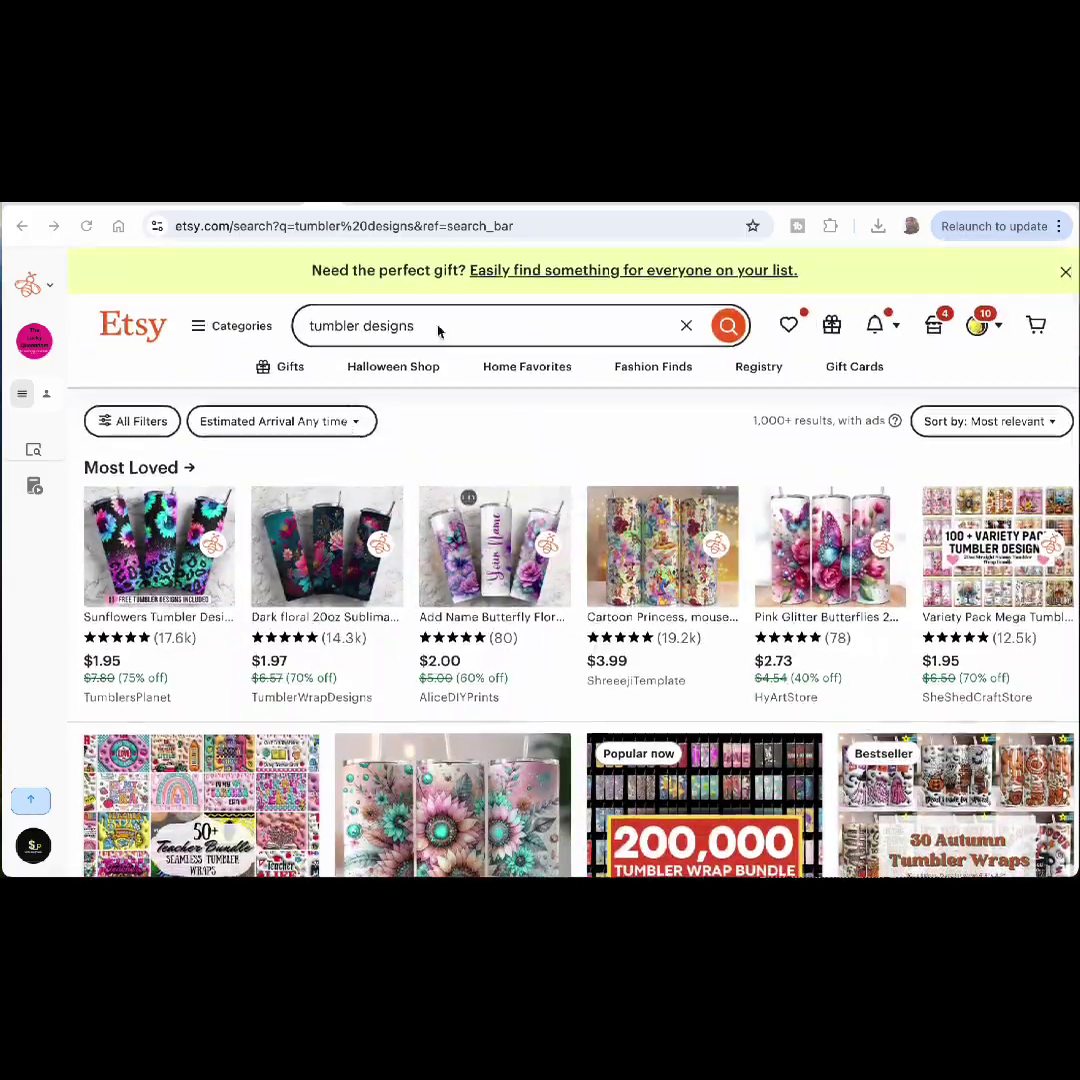
Search Etsy for 'women tumbler designs'
drag(310, 326, 427, 326)
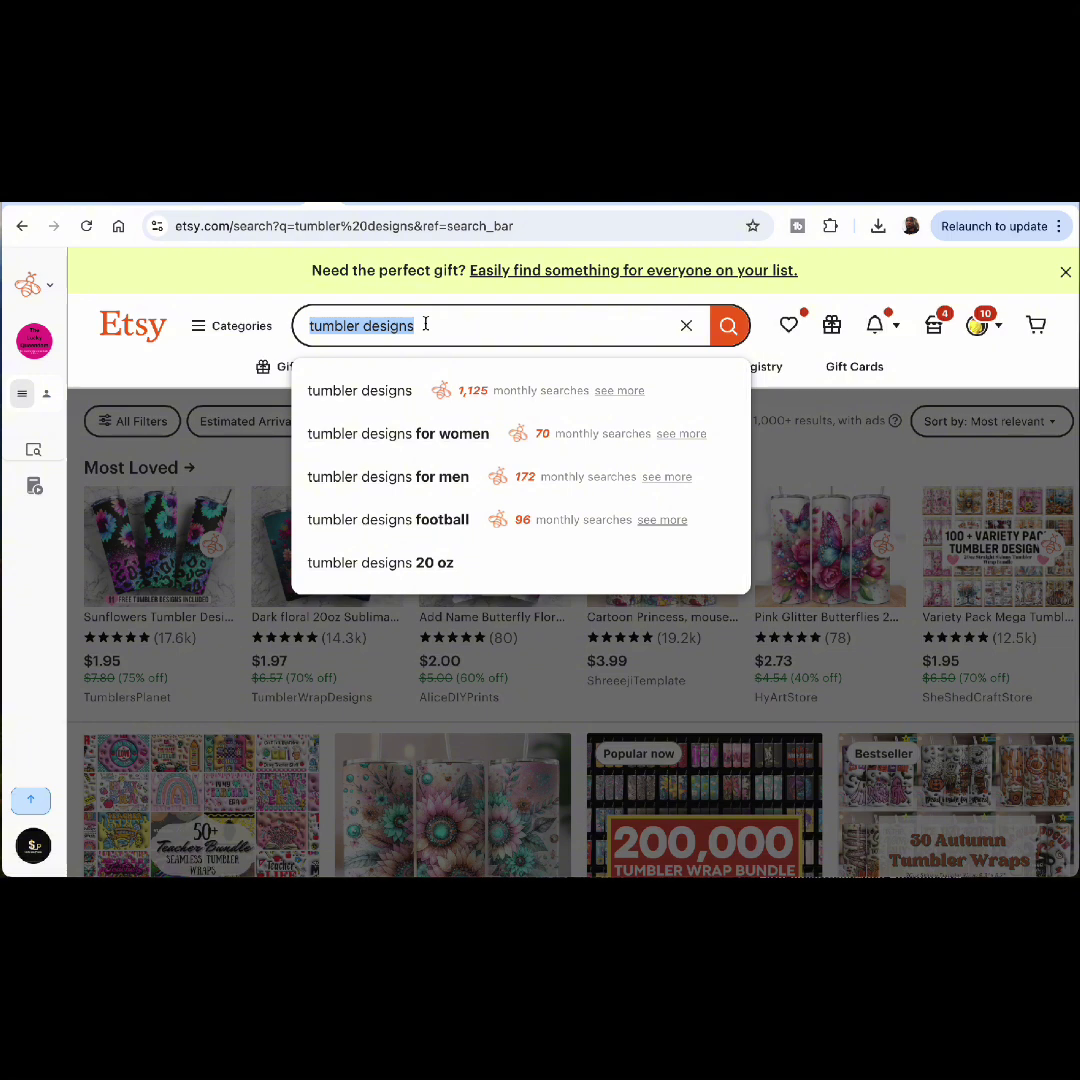
text(women )
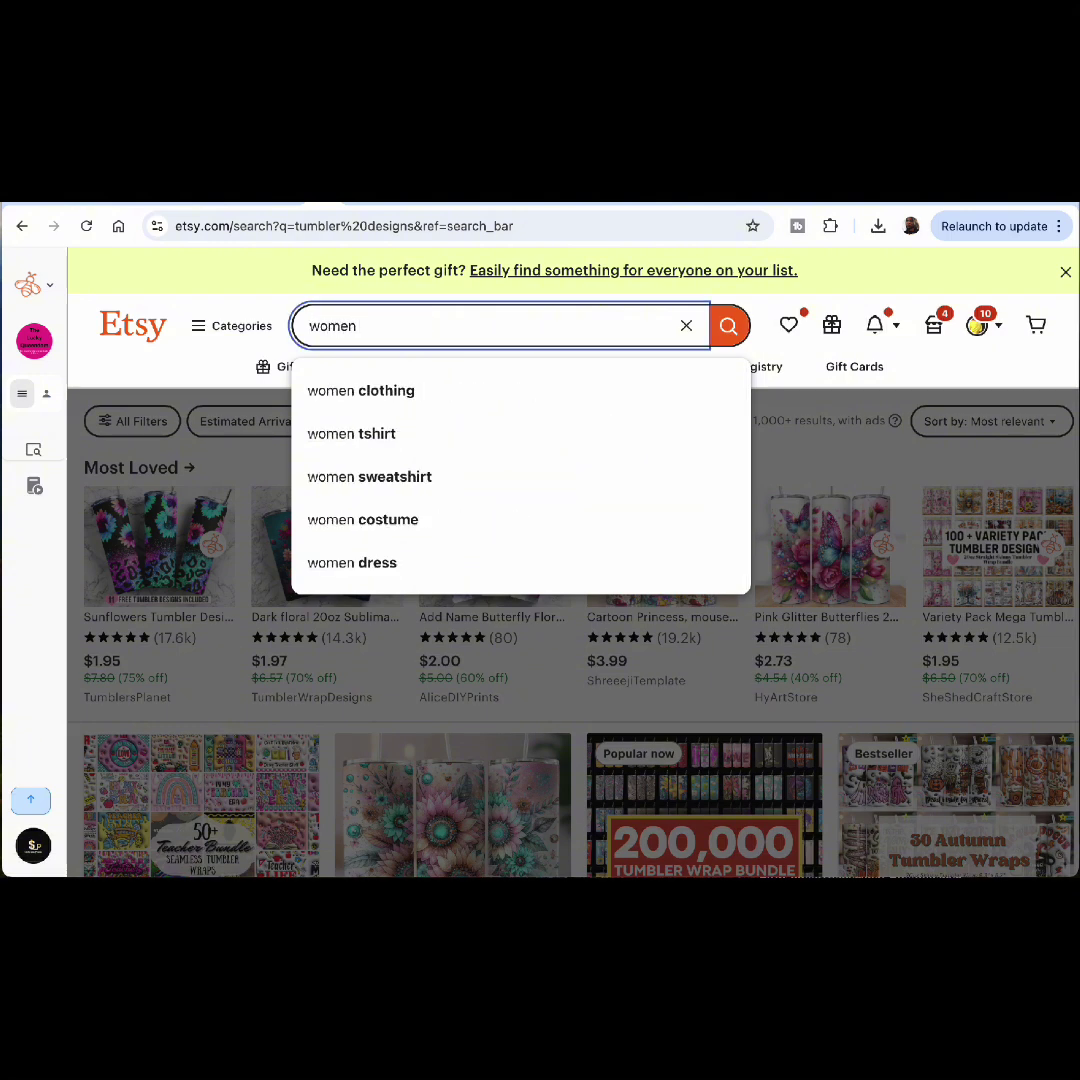
text(tumbler designs)
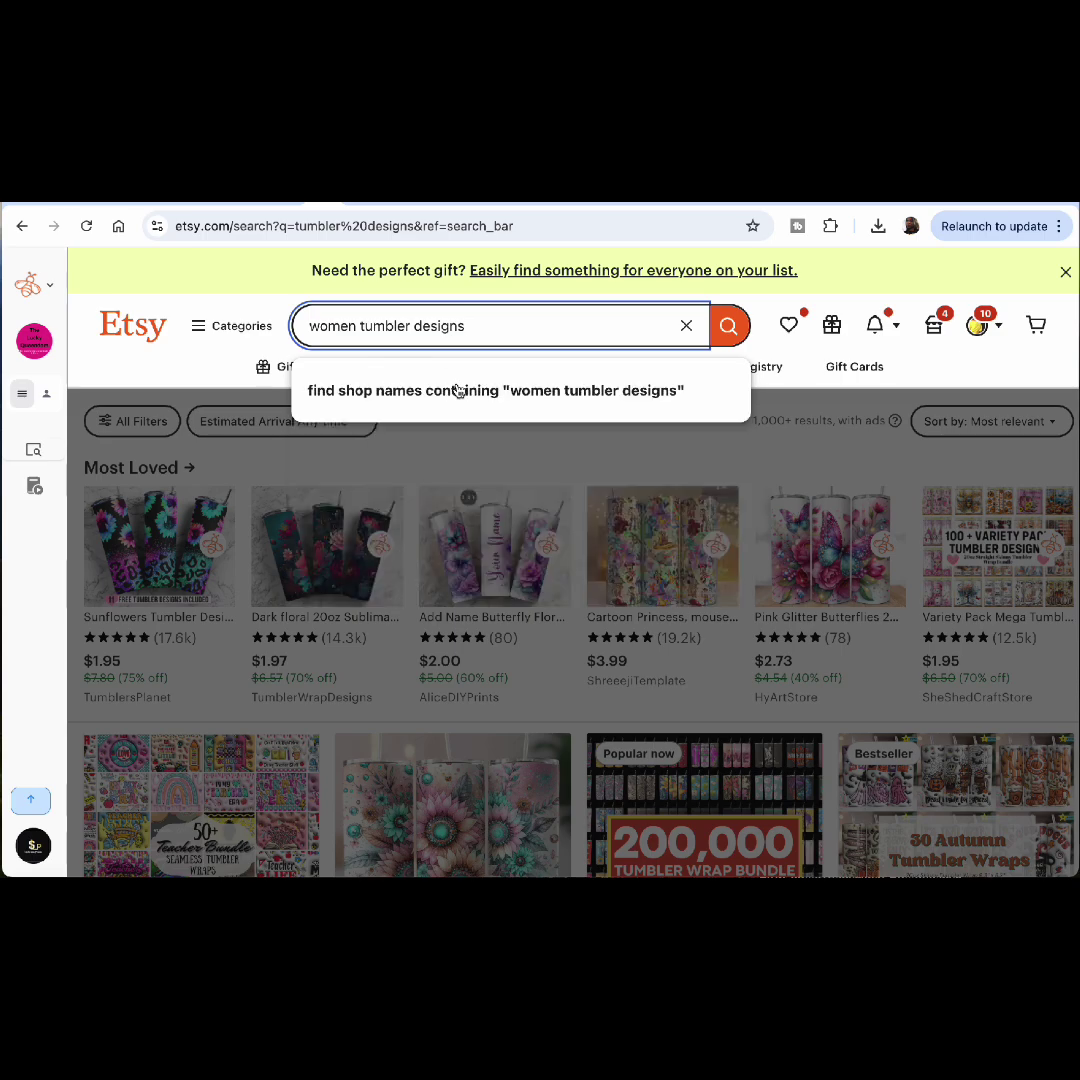
key(Return)
Browse the Afro and faith-themed wrap results, then return to the Canva home page
scroll(659, 678, down, 5)
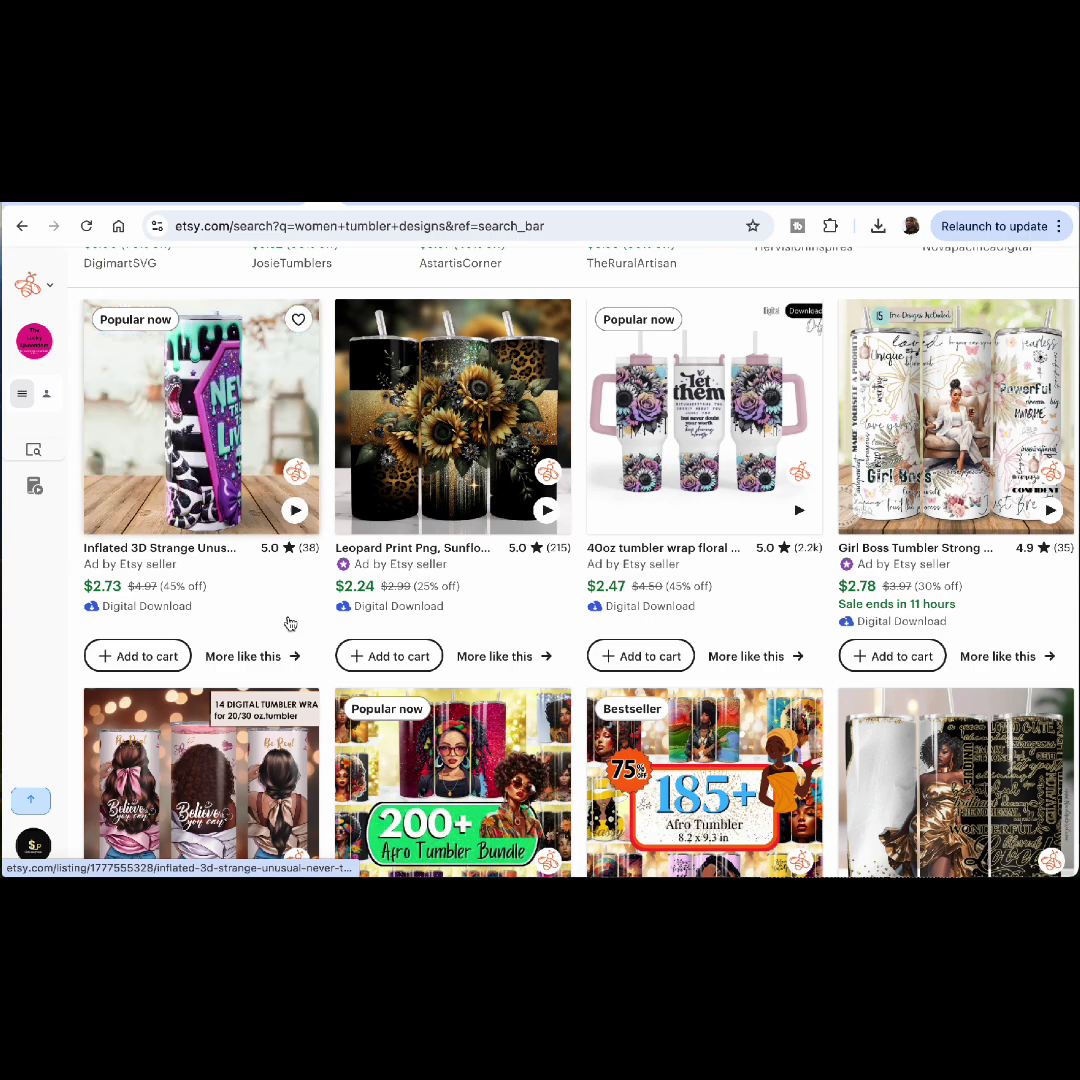
scroll(463, 742, down, 4)
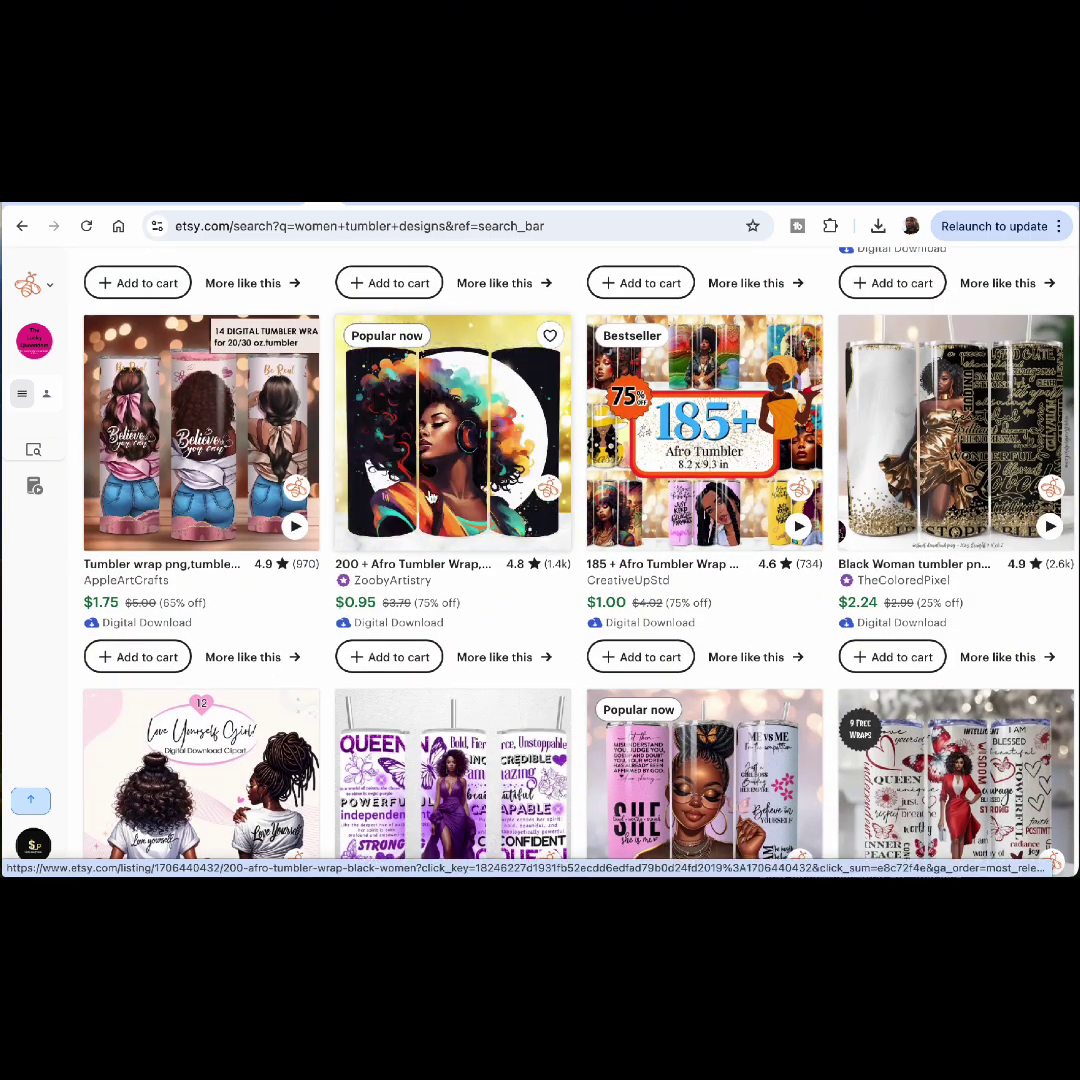
scroll(421, 458, down, 3)
scroll(693, 462, down, 1)
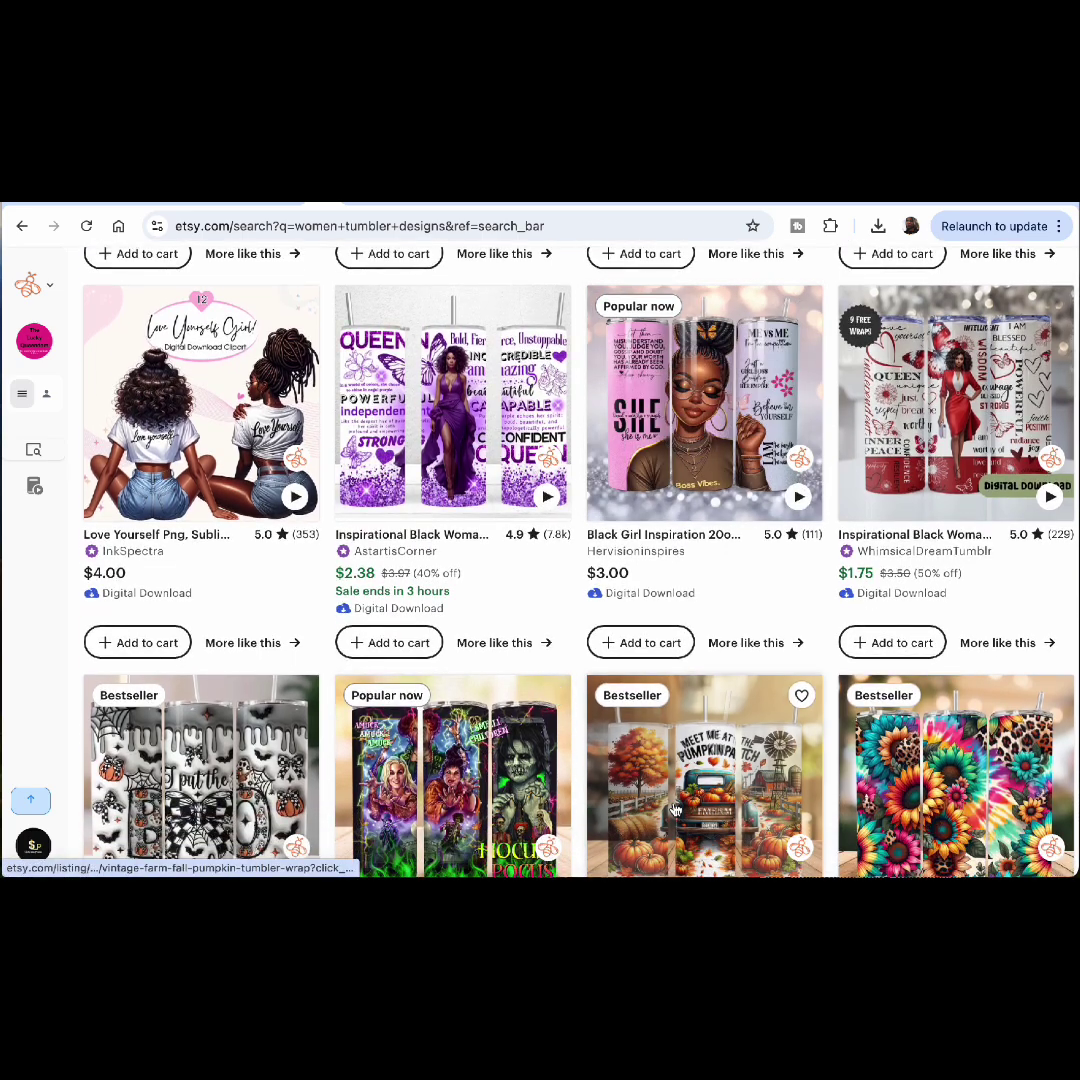
scroll(695, 470, down, 3)
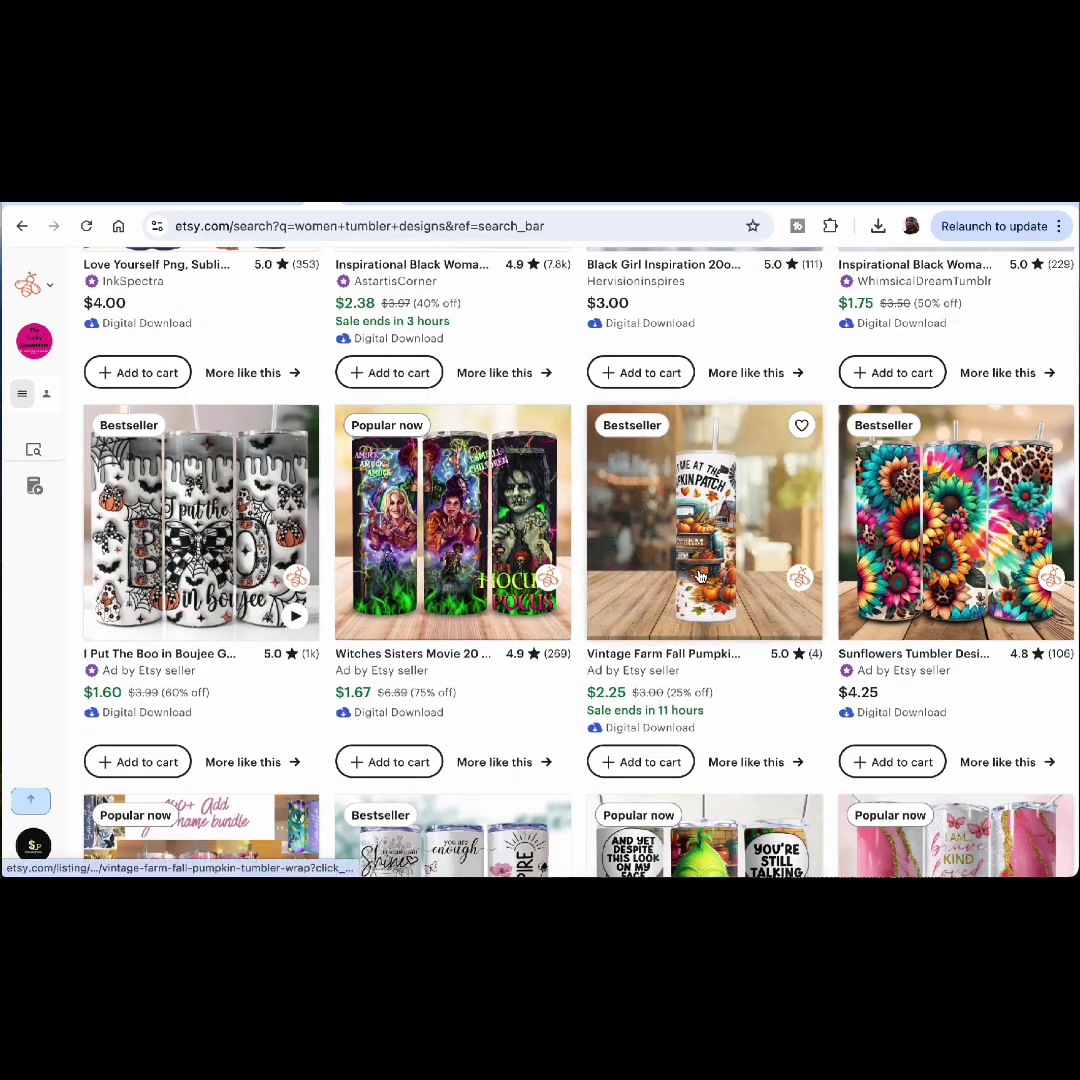
scroll(701, 577, down, 2)
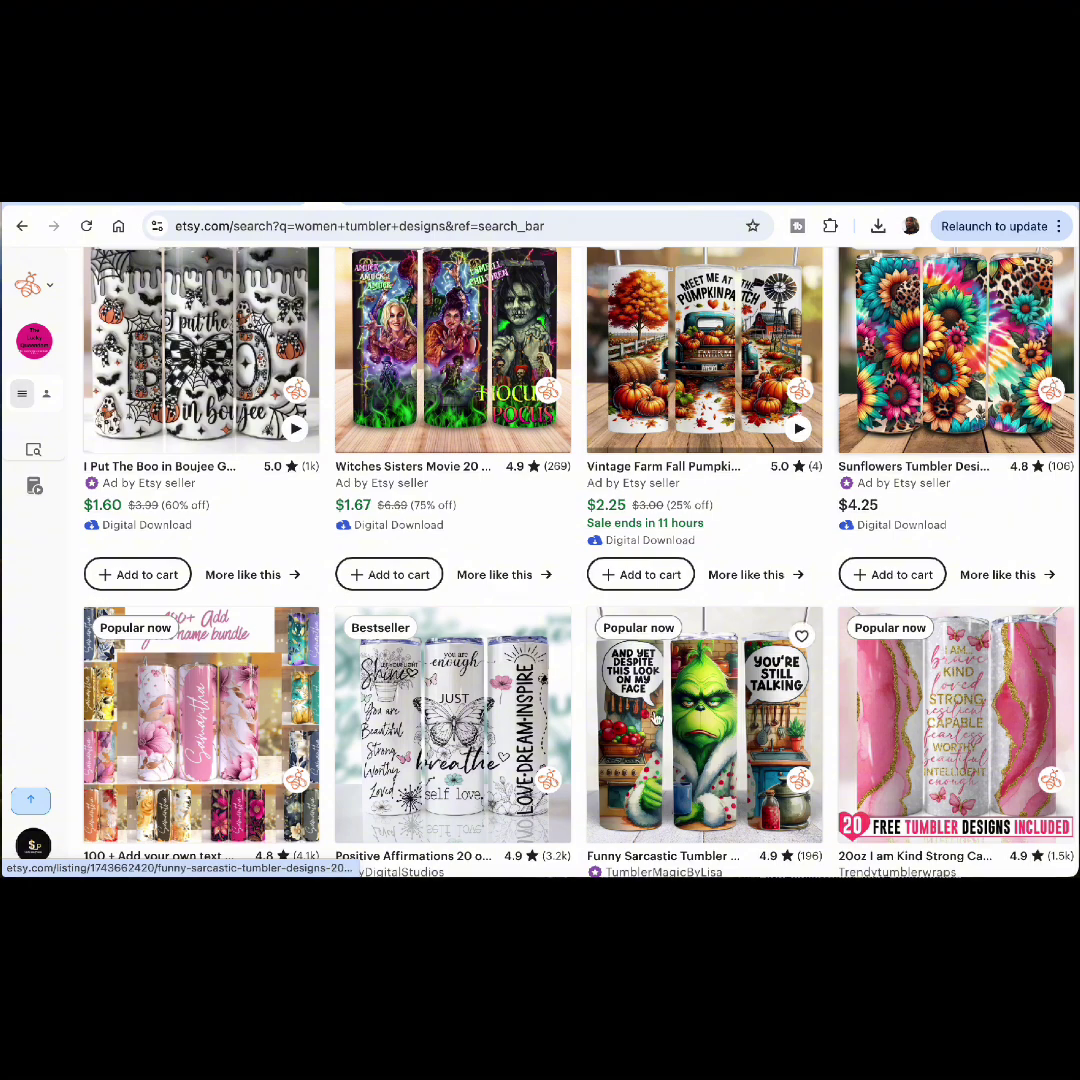
scroll(650, 764, down, 4)
scroll(650, 764, down, 2)
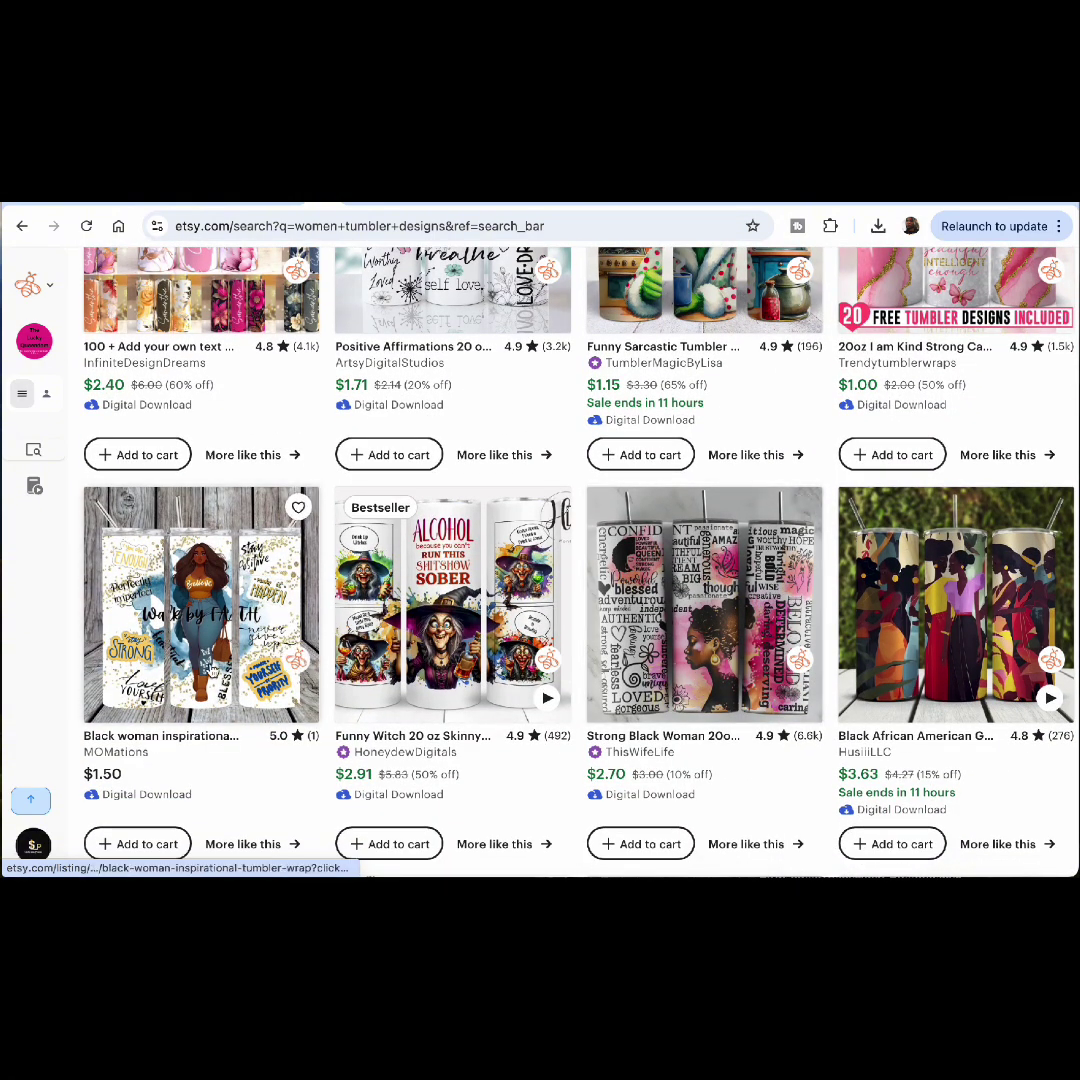
scroll(211, 668, down, 5)
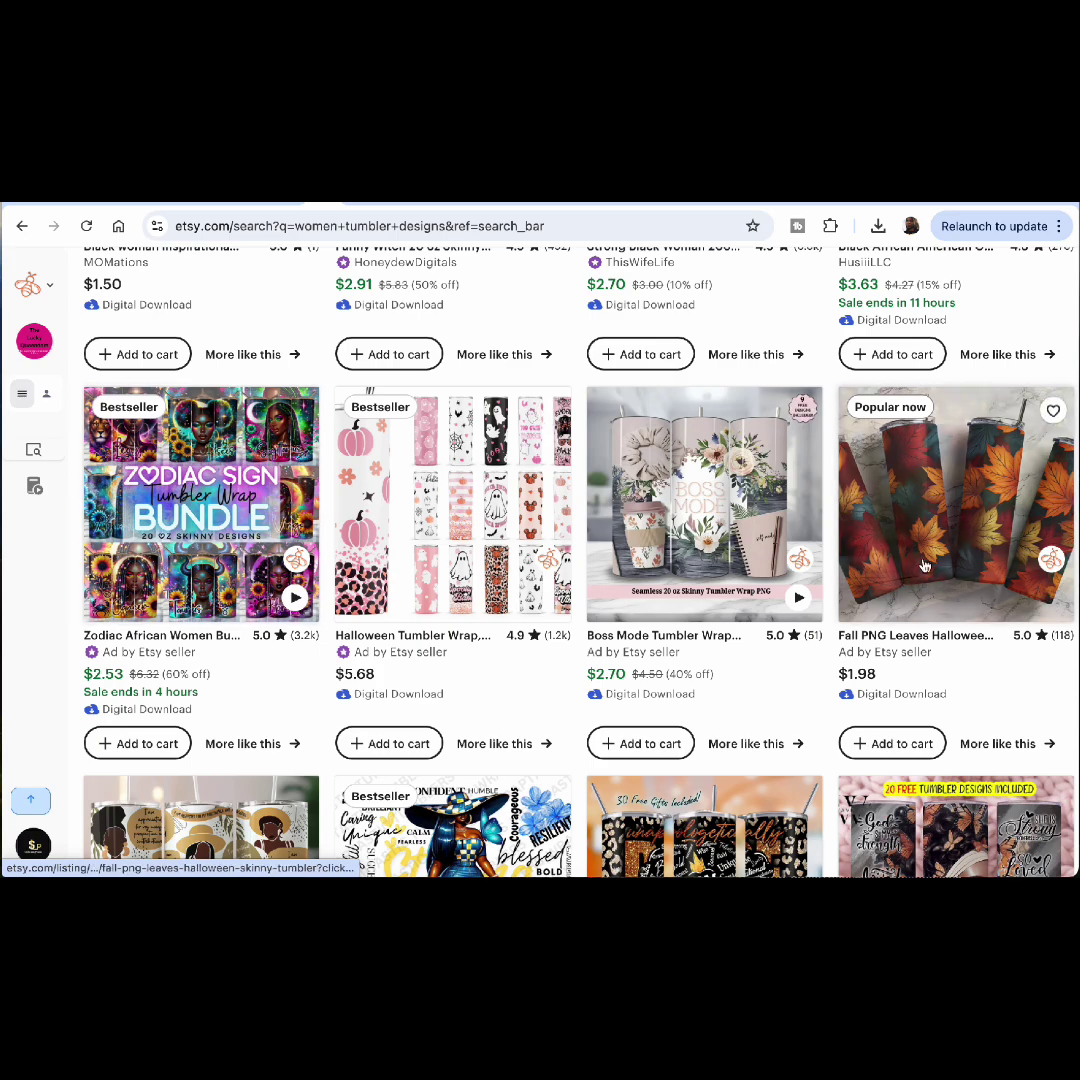
scroll(753, 660, down, 3)
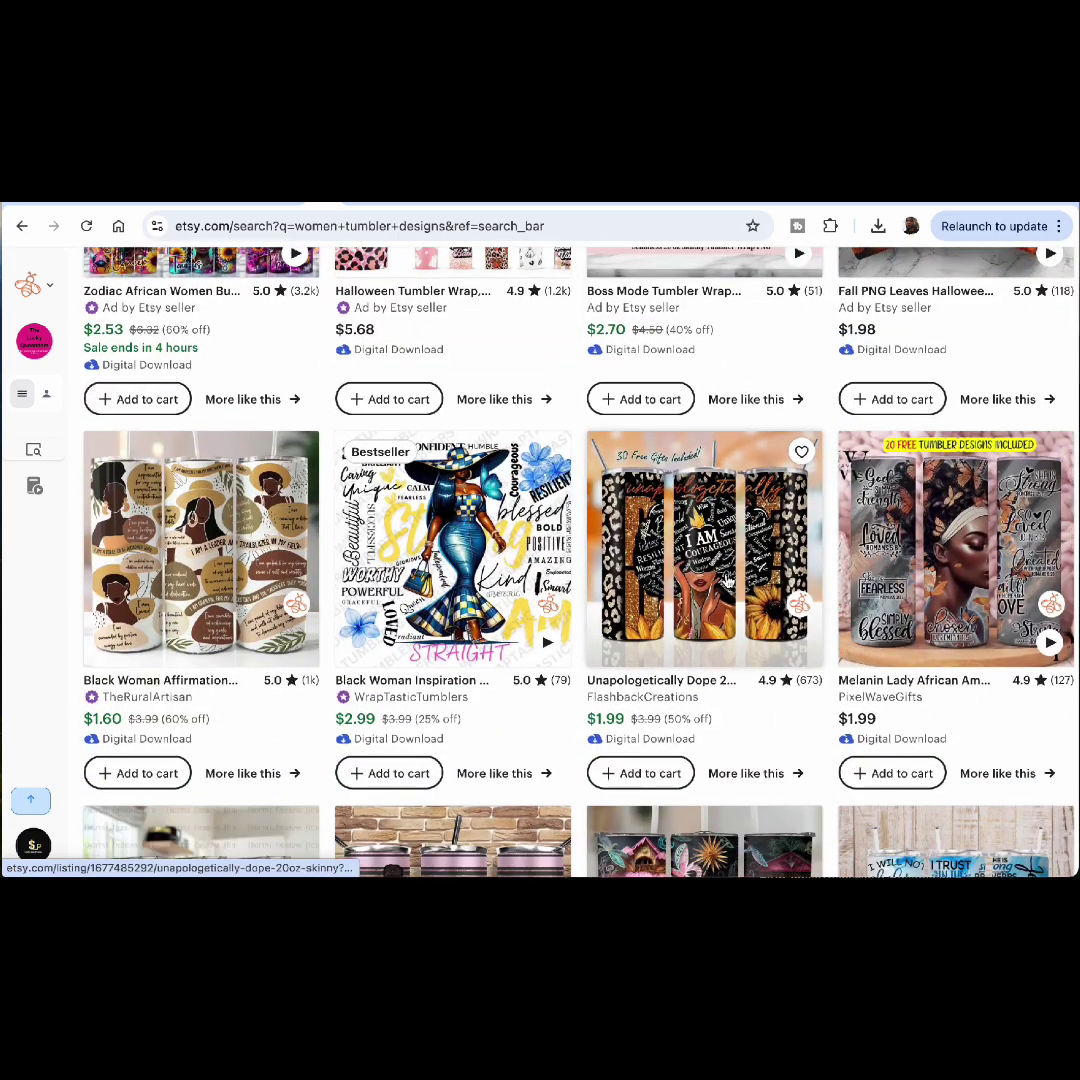
scroll(482, 627, down, 4)
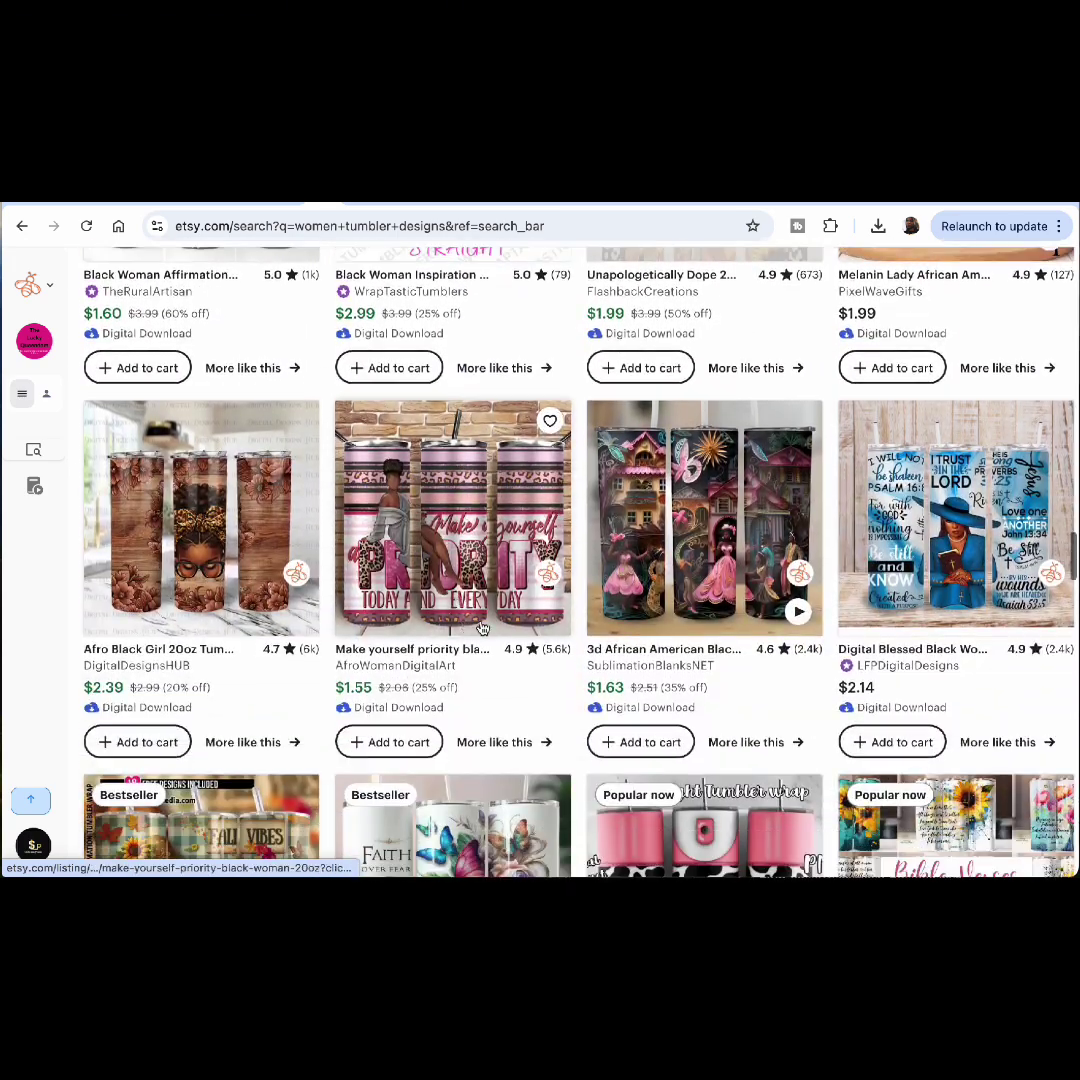
scroll(519, 641, down, 3)
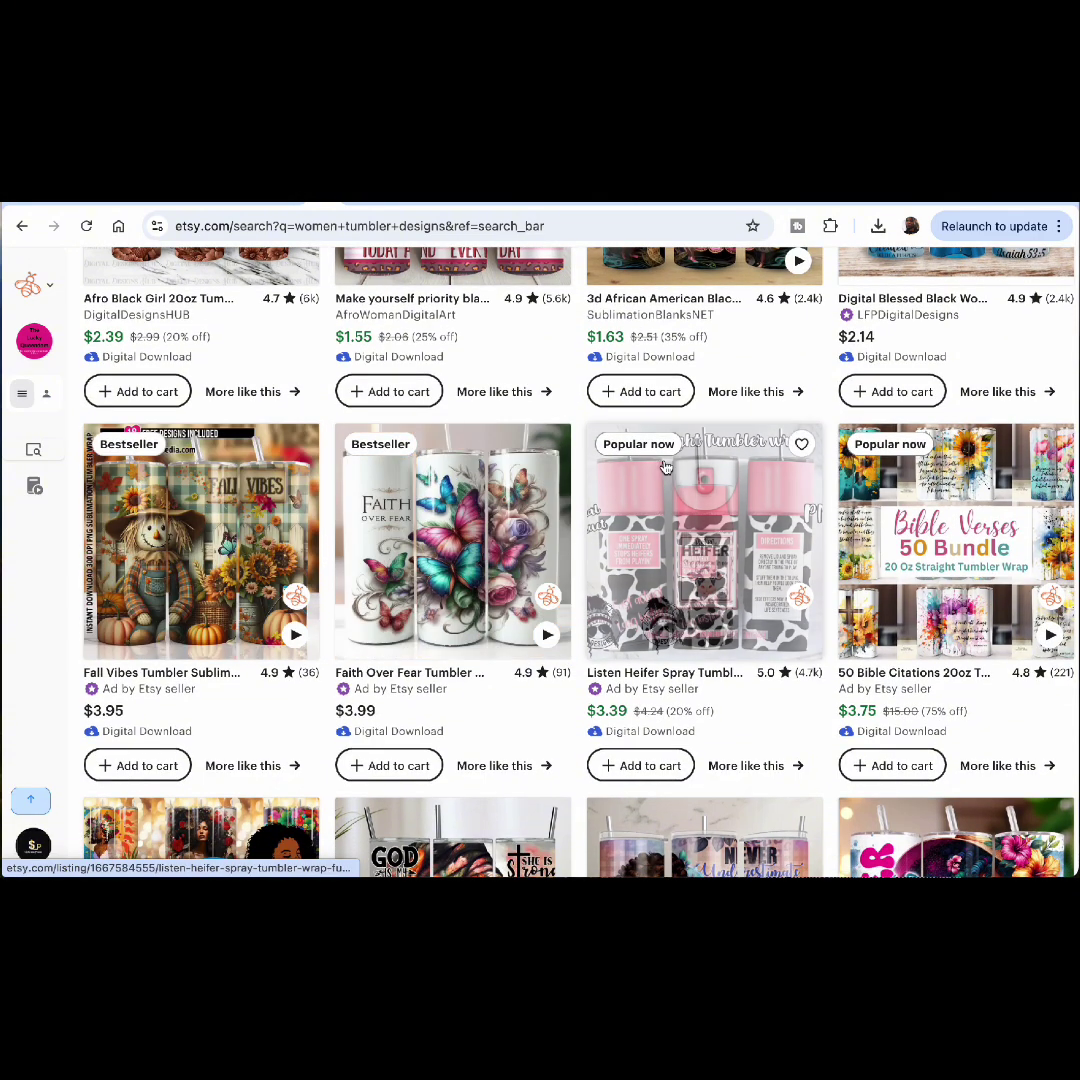
scroll(642, 657, down, 3)
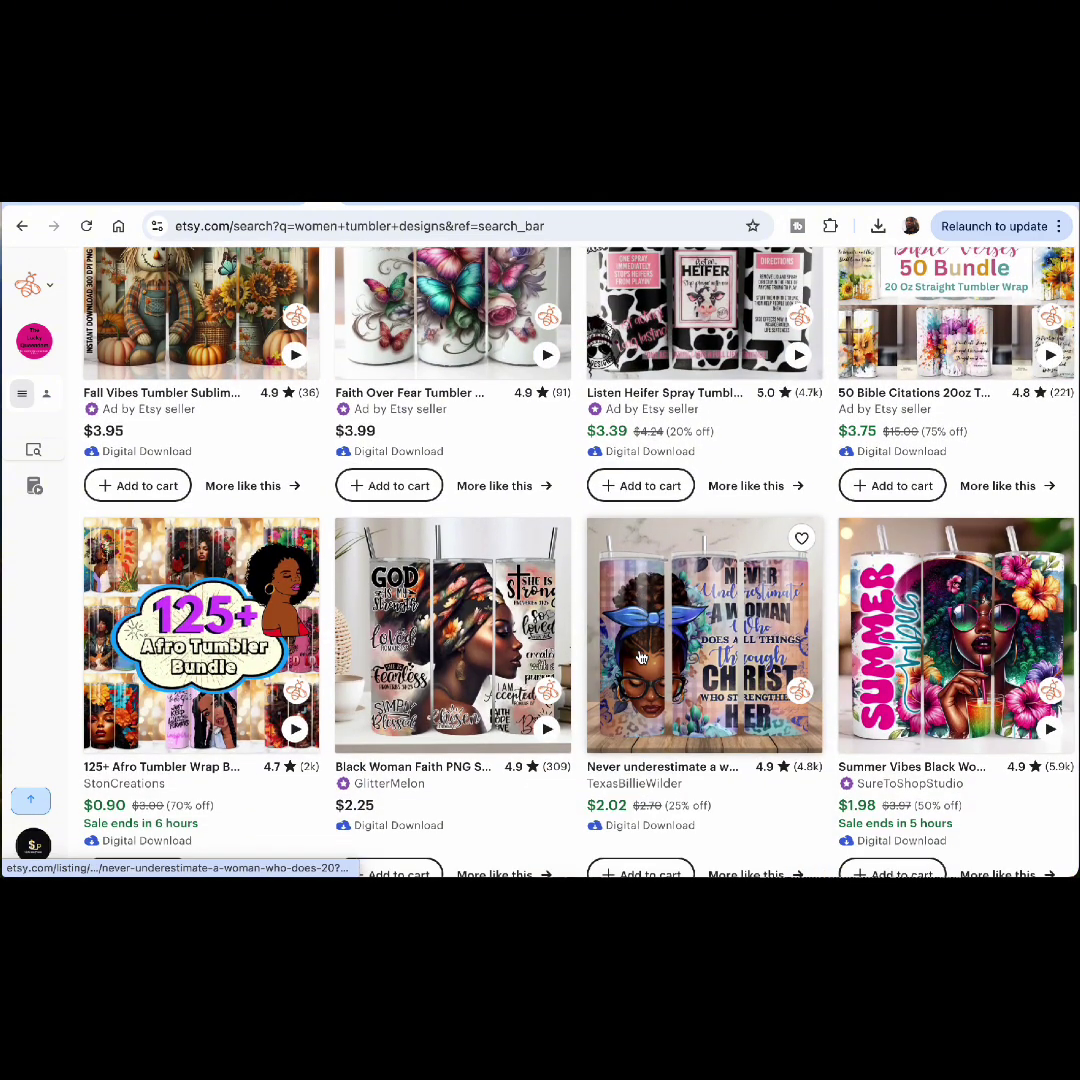
scroll(489, 702, down, 4)
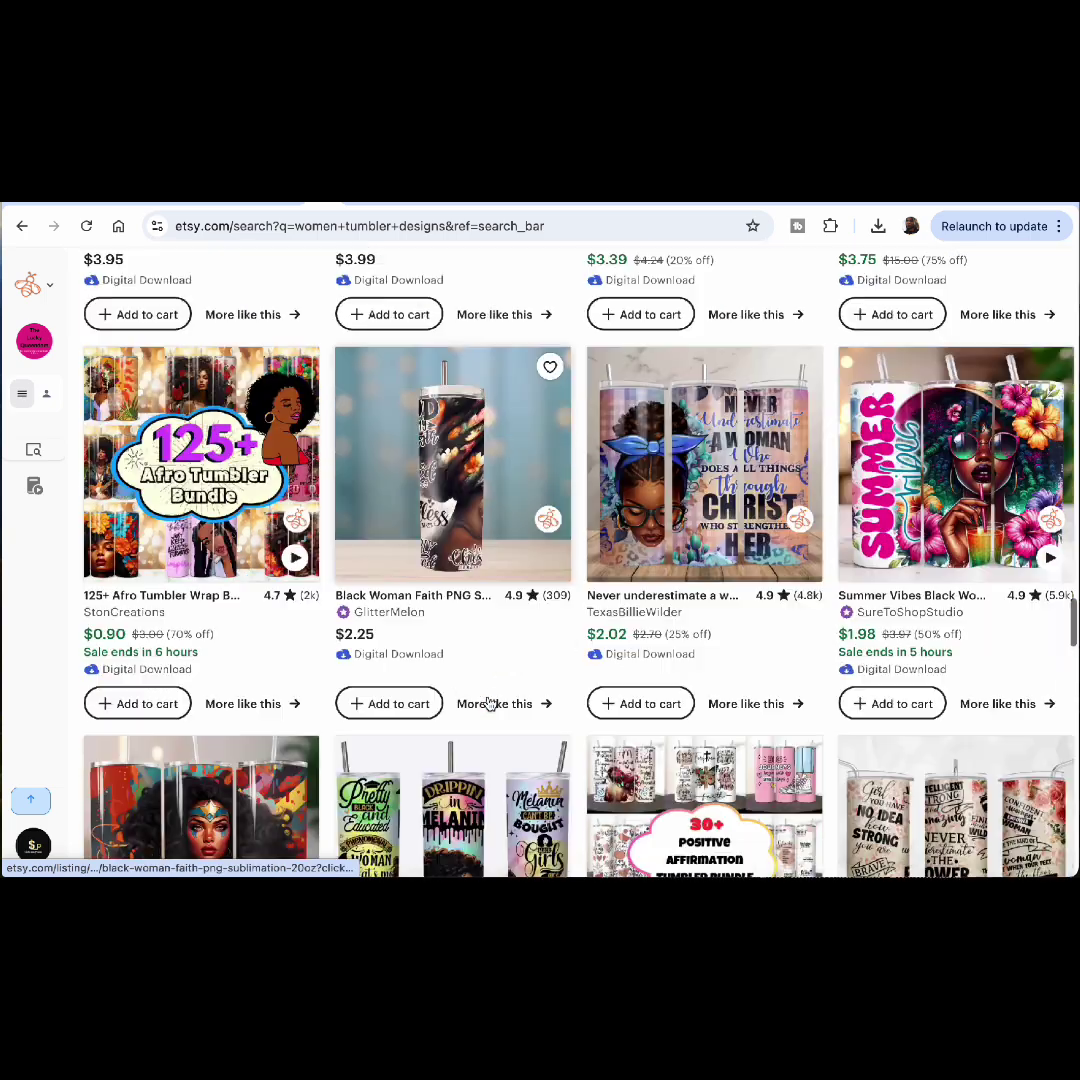
scroll(489, 702, up, 4)
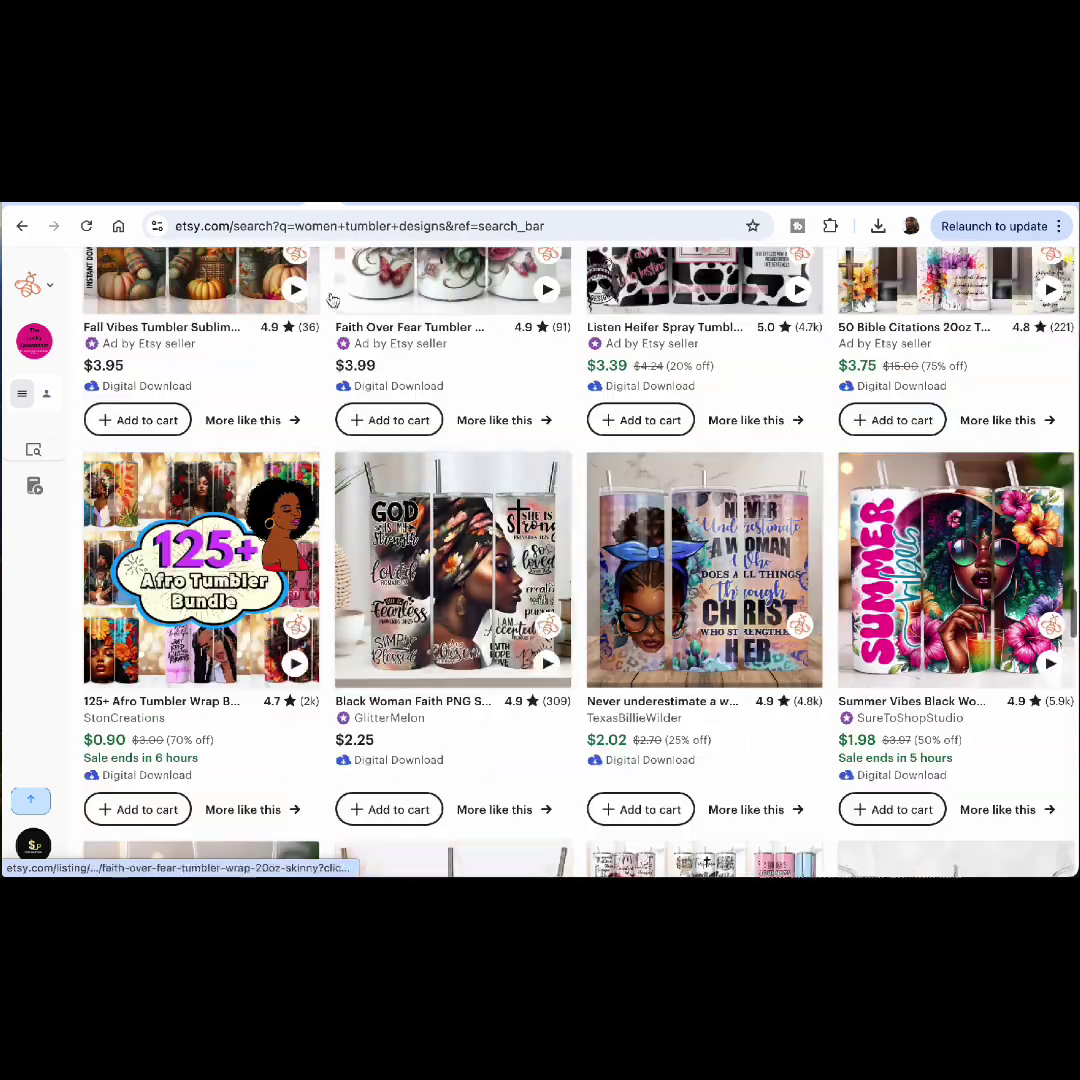
click(230, 193)
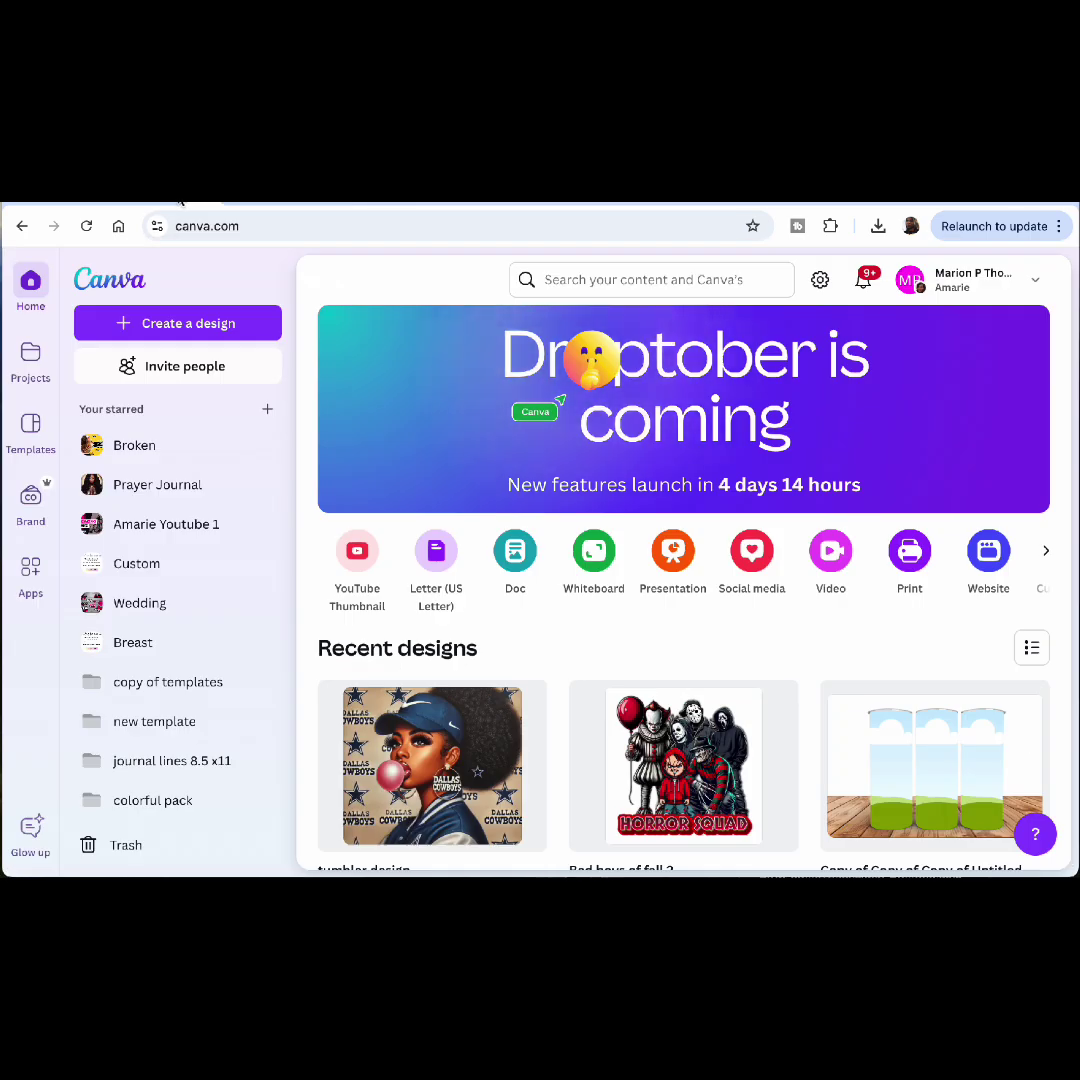
Start a custom-size design in inches with height 8, then close it without creating
click(203, 325)
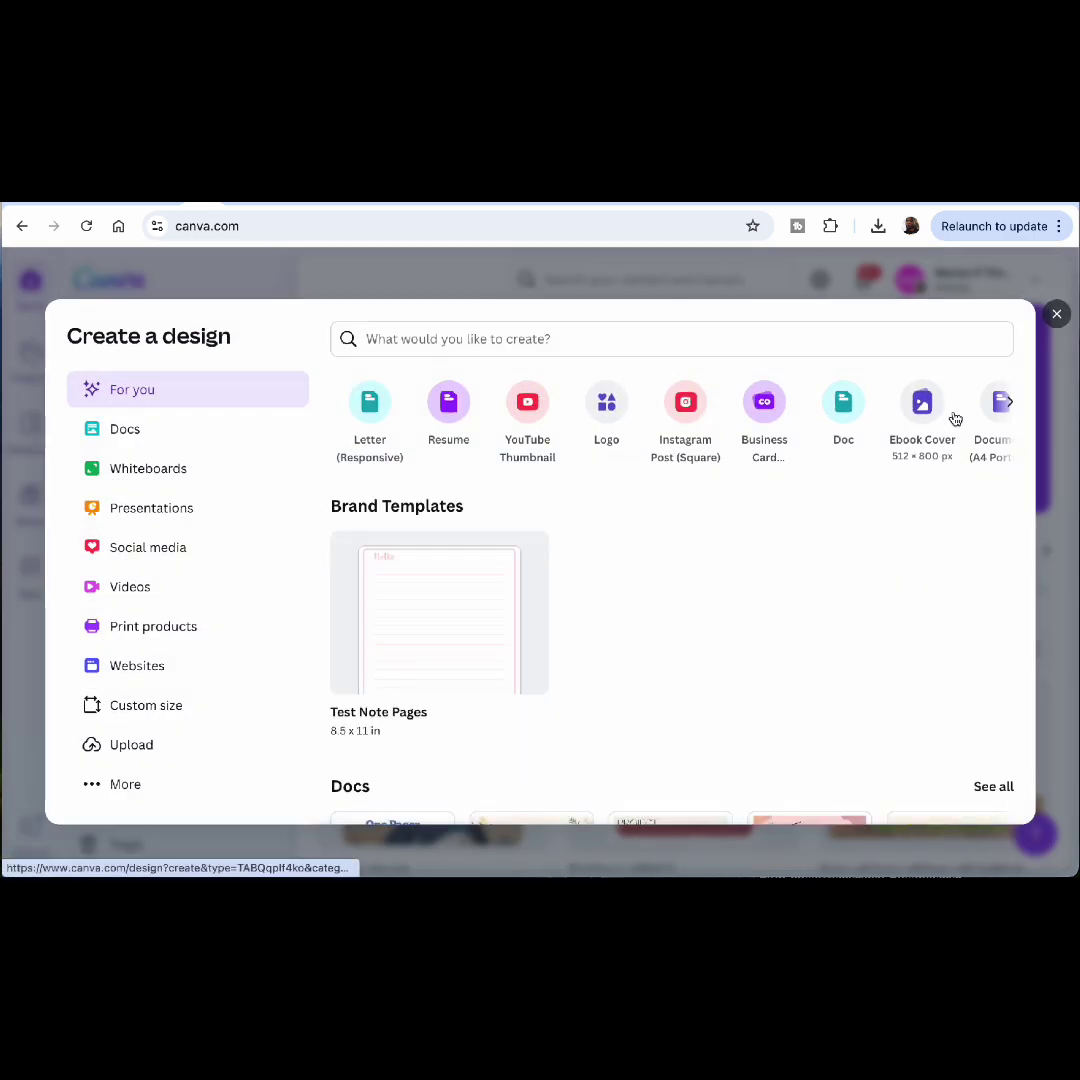
click(147, 708)
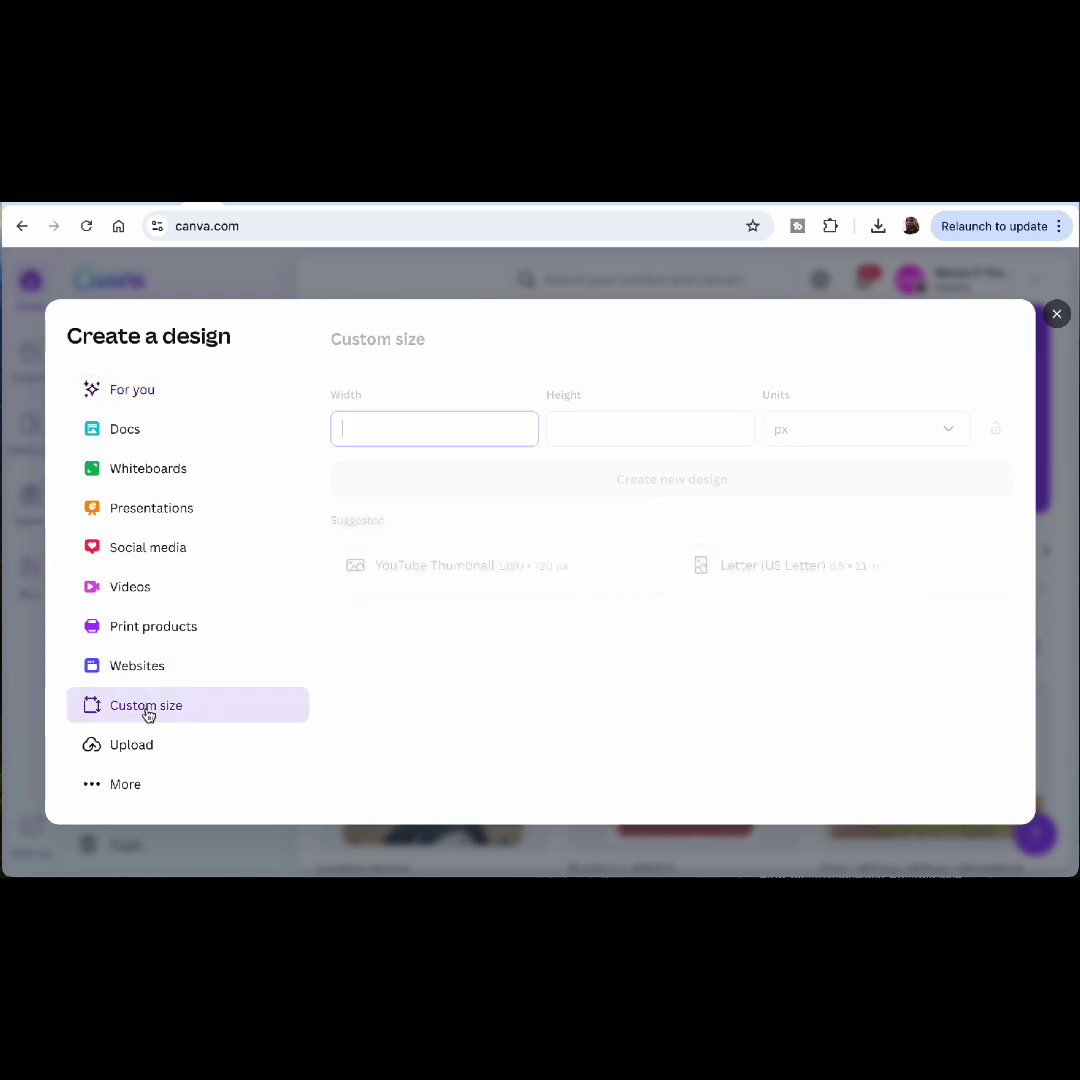
click(963, 433)
click(812, 519)
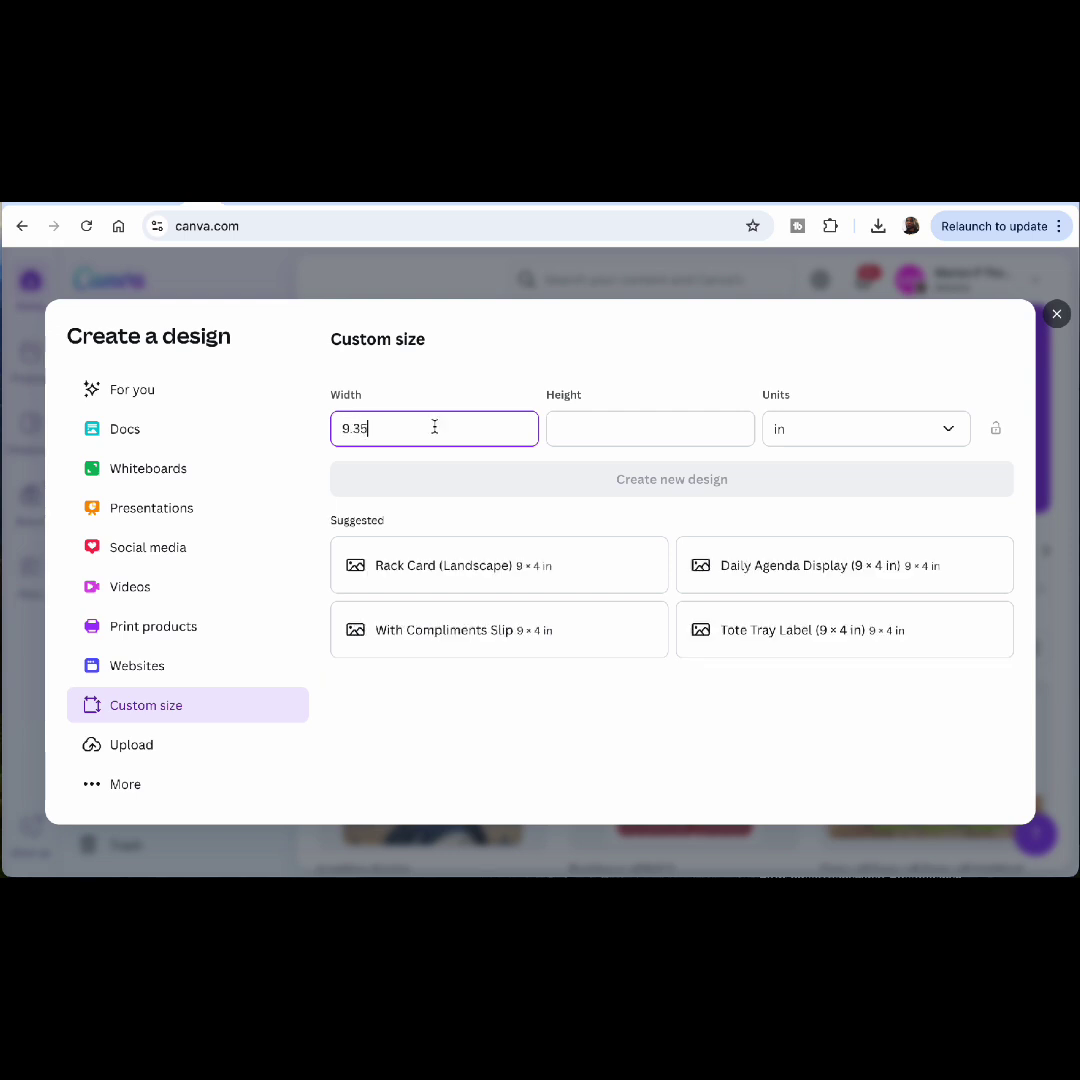
click(602, 423)
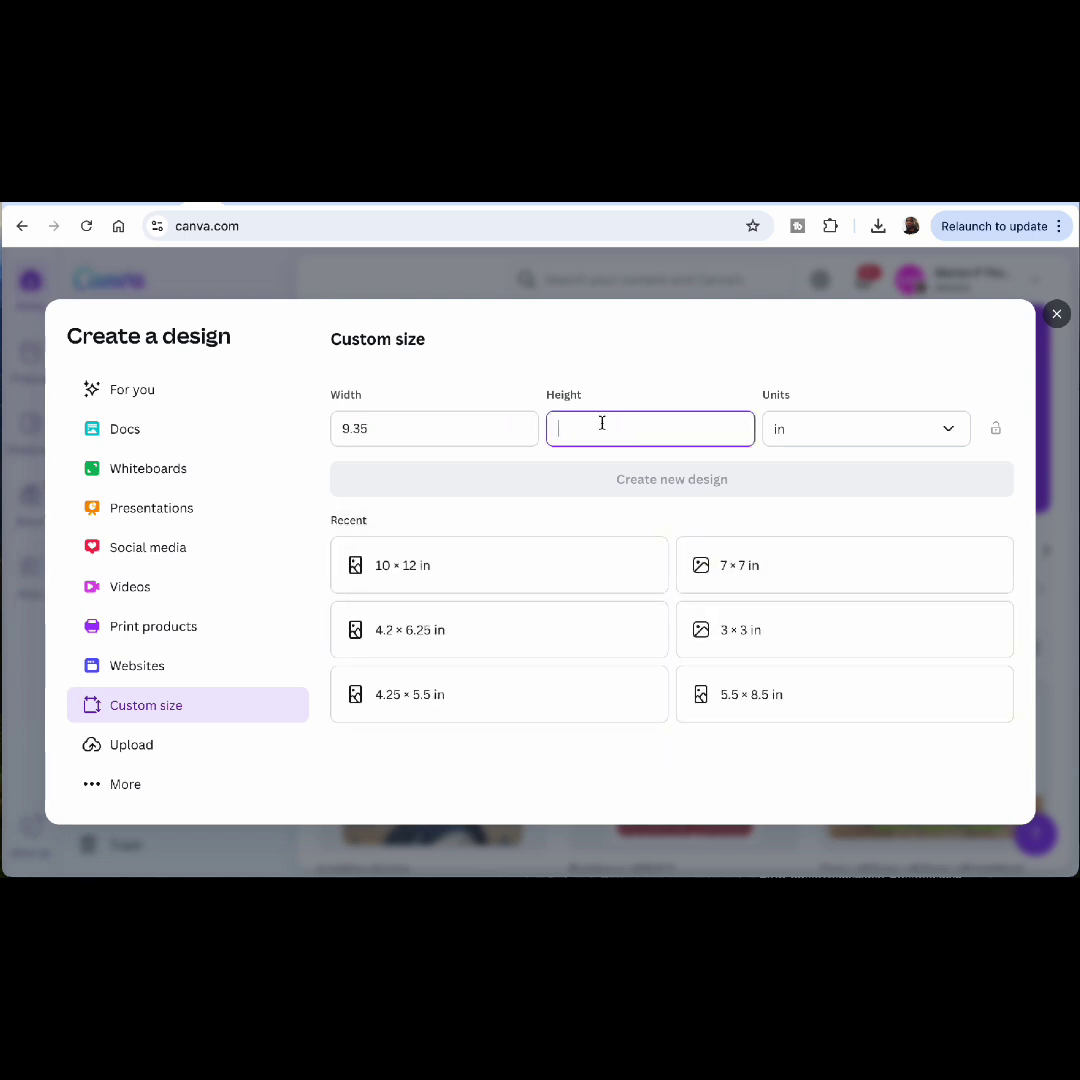
text(8.25)
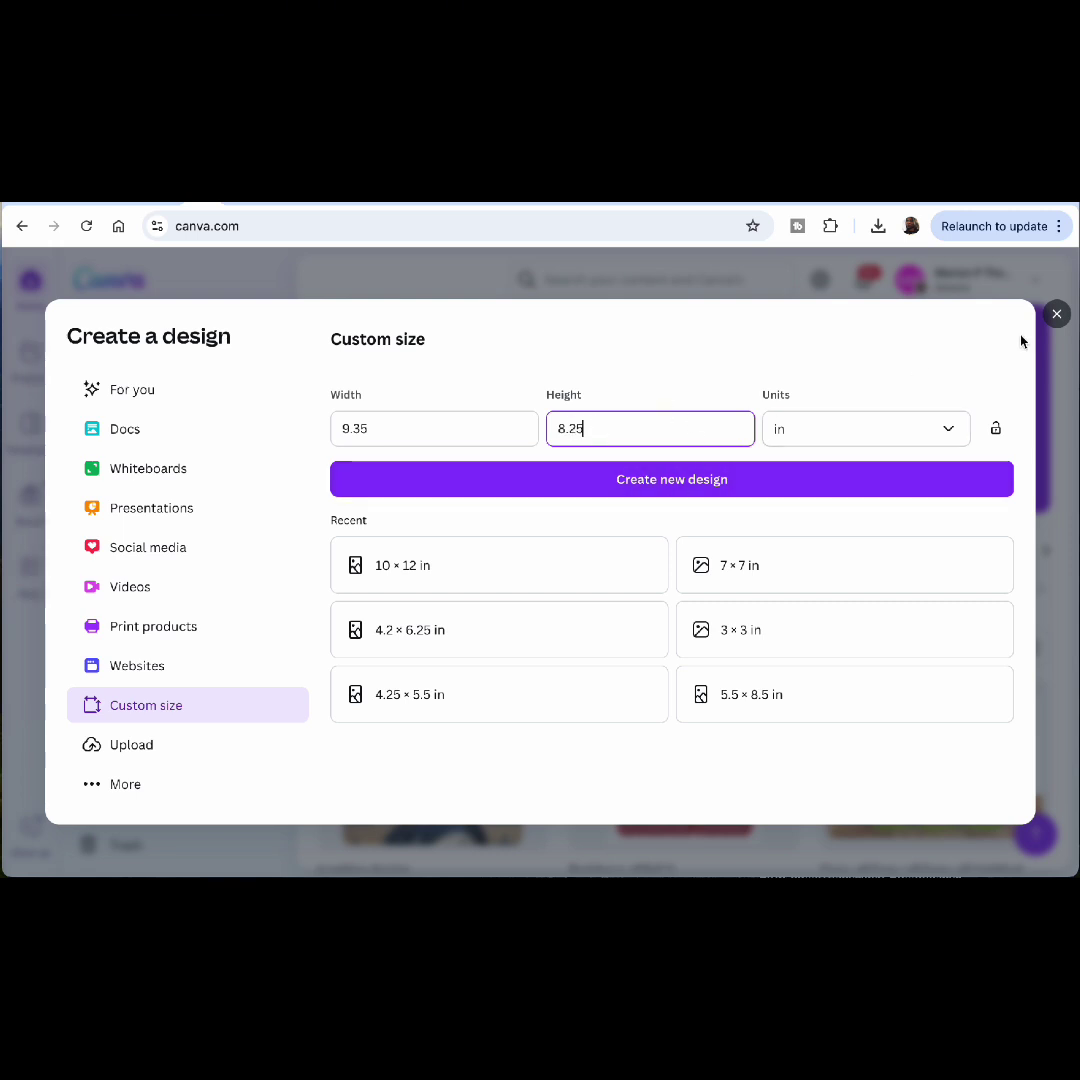
click(1056, 315)
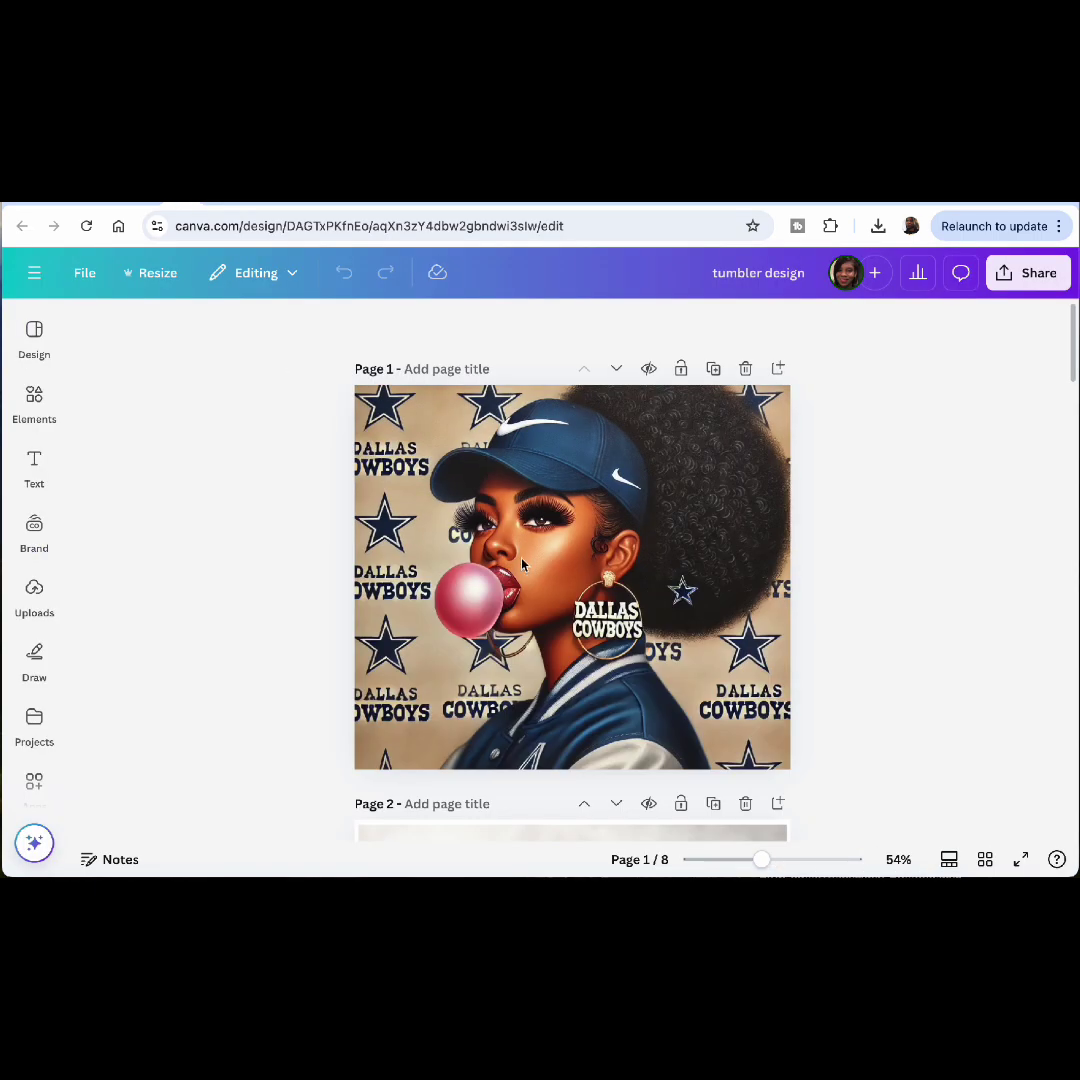
Scroll through the tumbler design's pages 1–5 down to the blank white tumbler mockup
scroll(521, 565, down, 20)
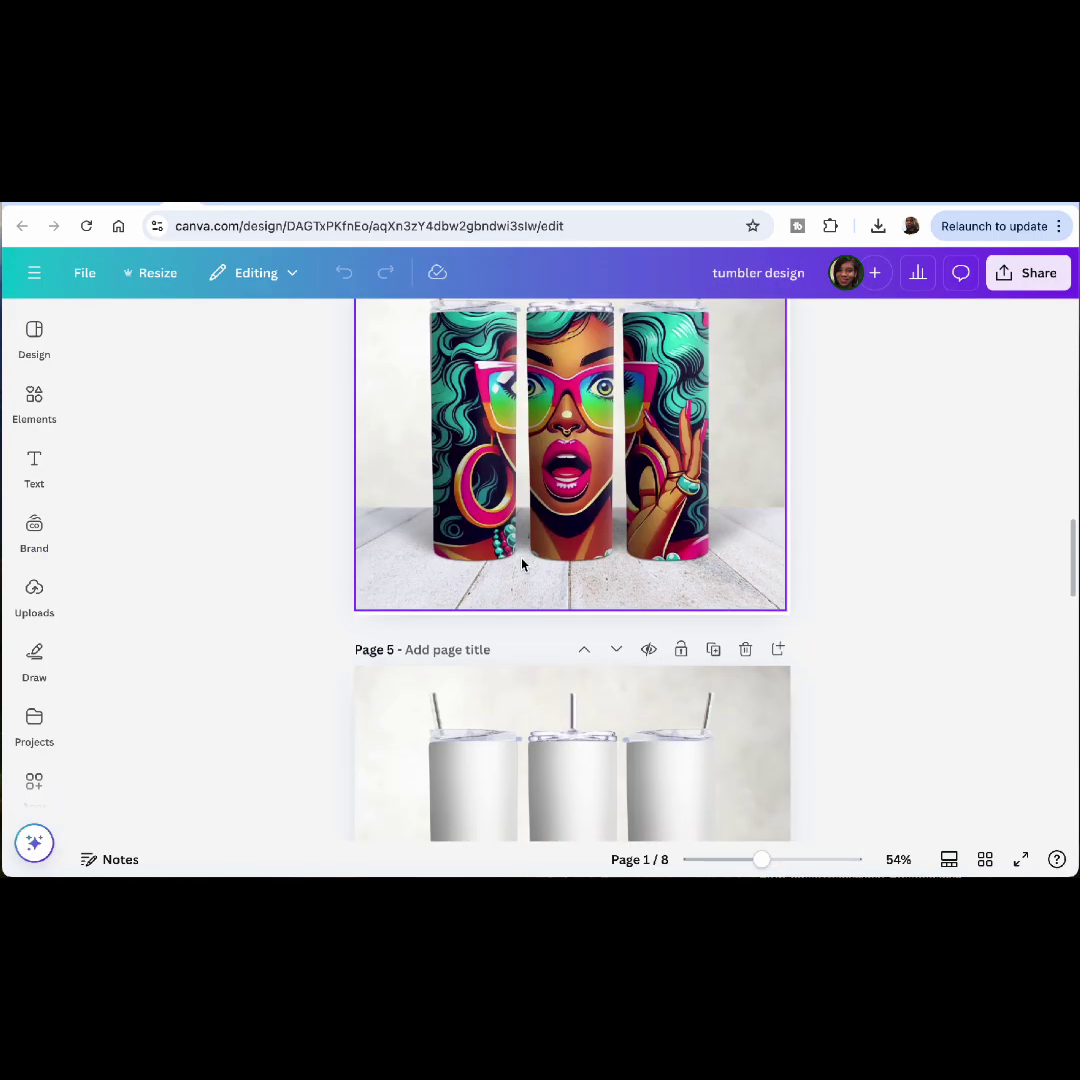
scroll(521, 565, up, 20)
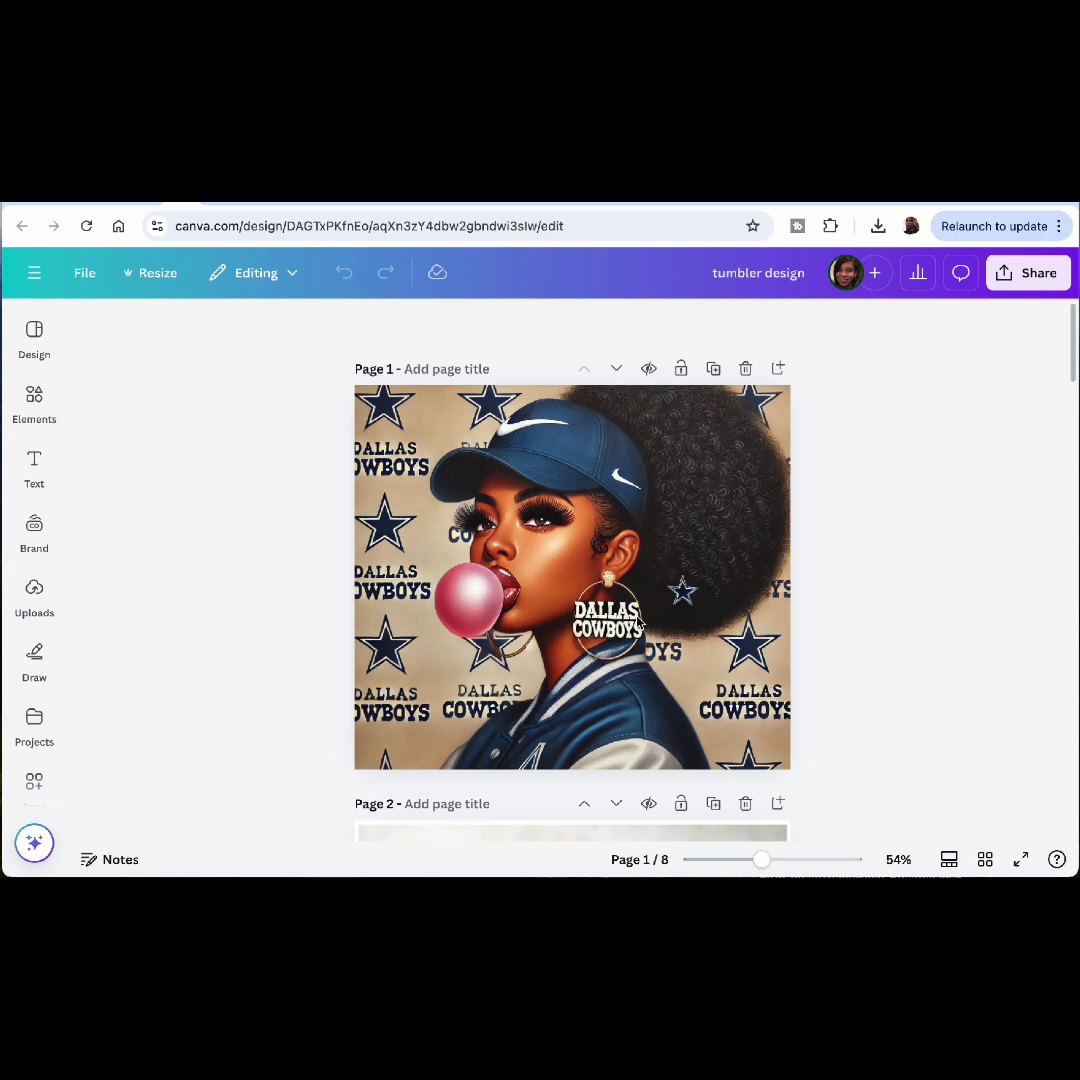
scroll(637, 622, down, 4)
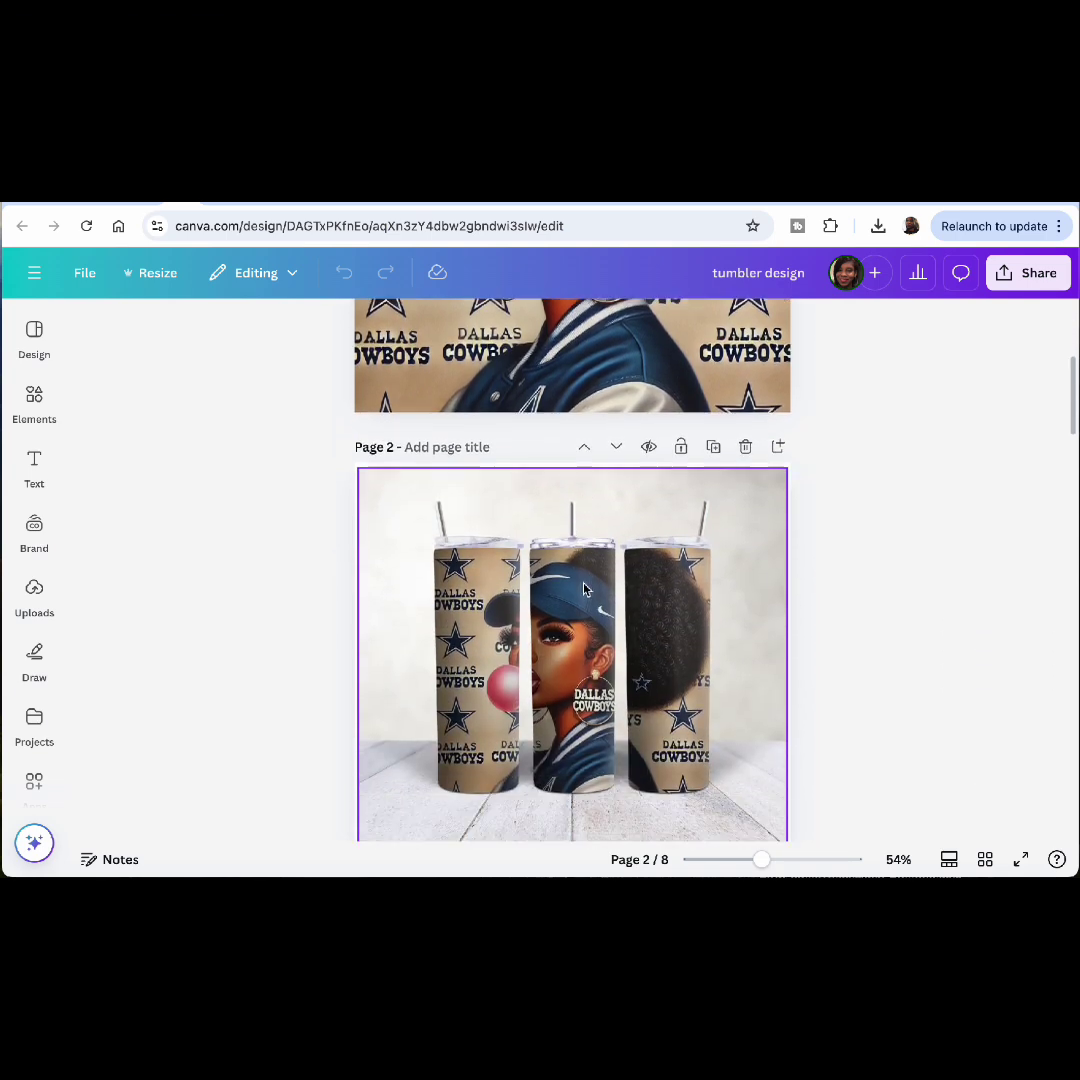
scroll(586, 588, down, 1)
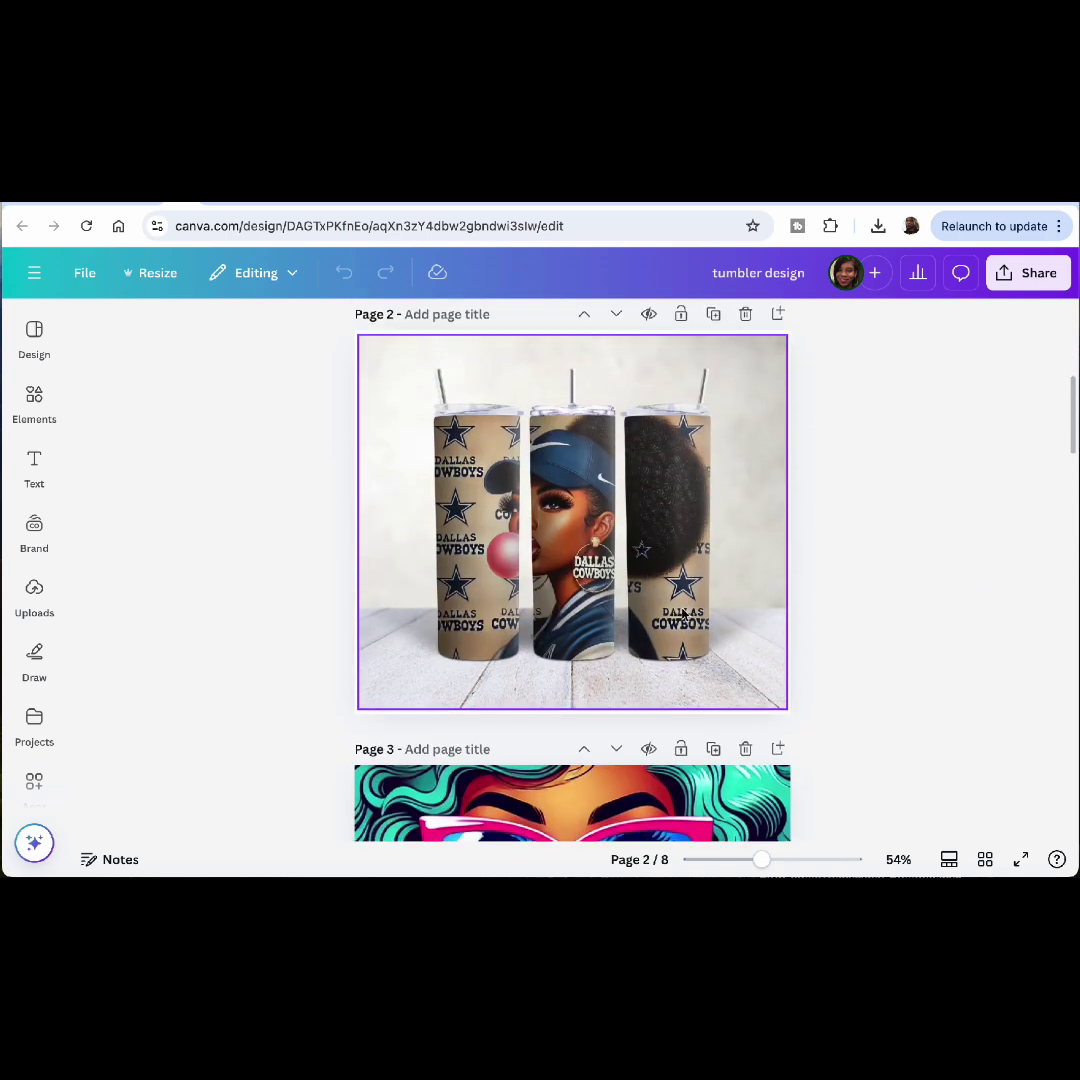
scroll(682, 612, down, 3)
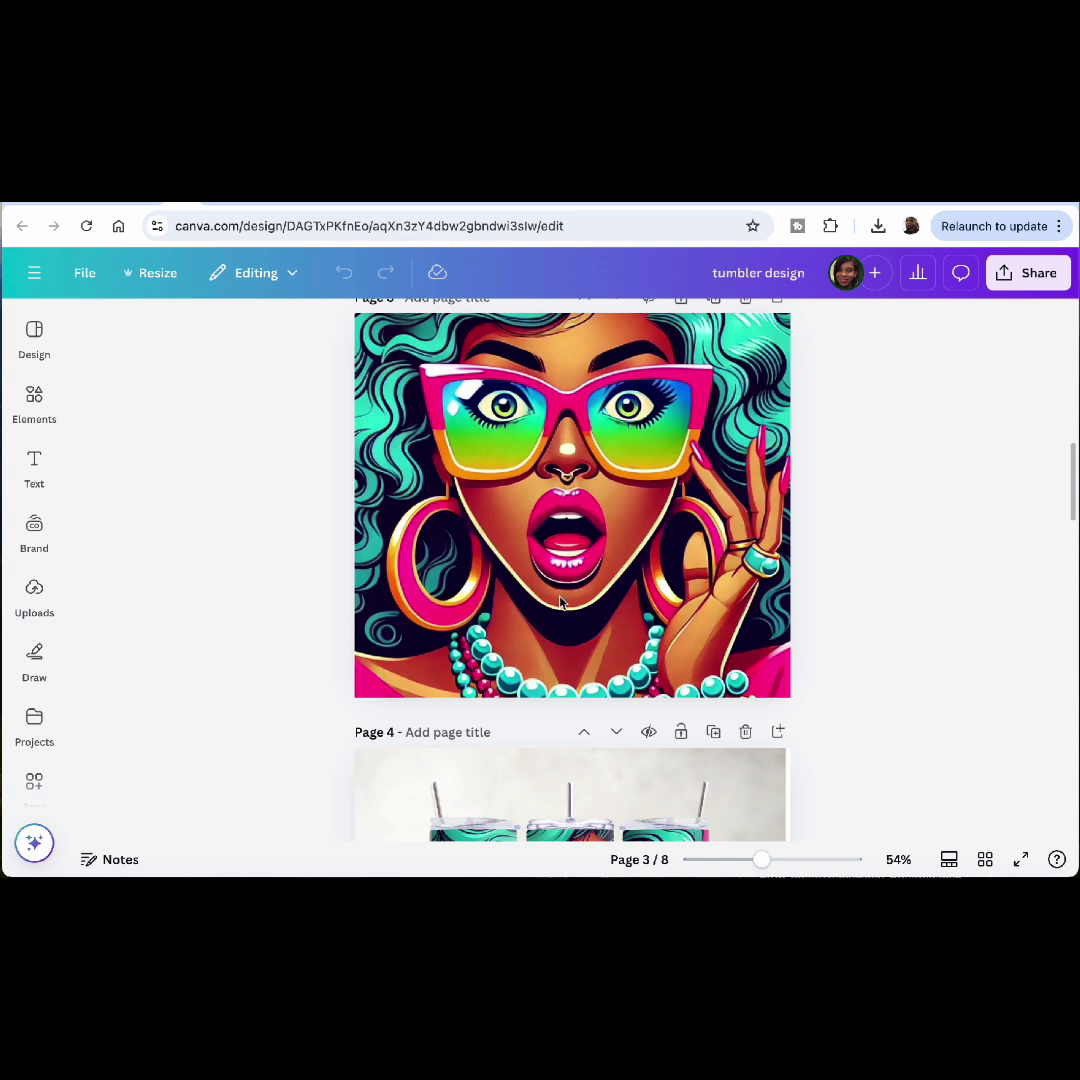
scroll(590, 625, down, 2)
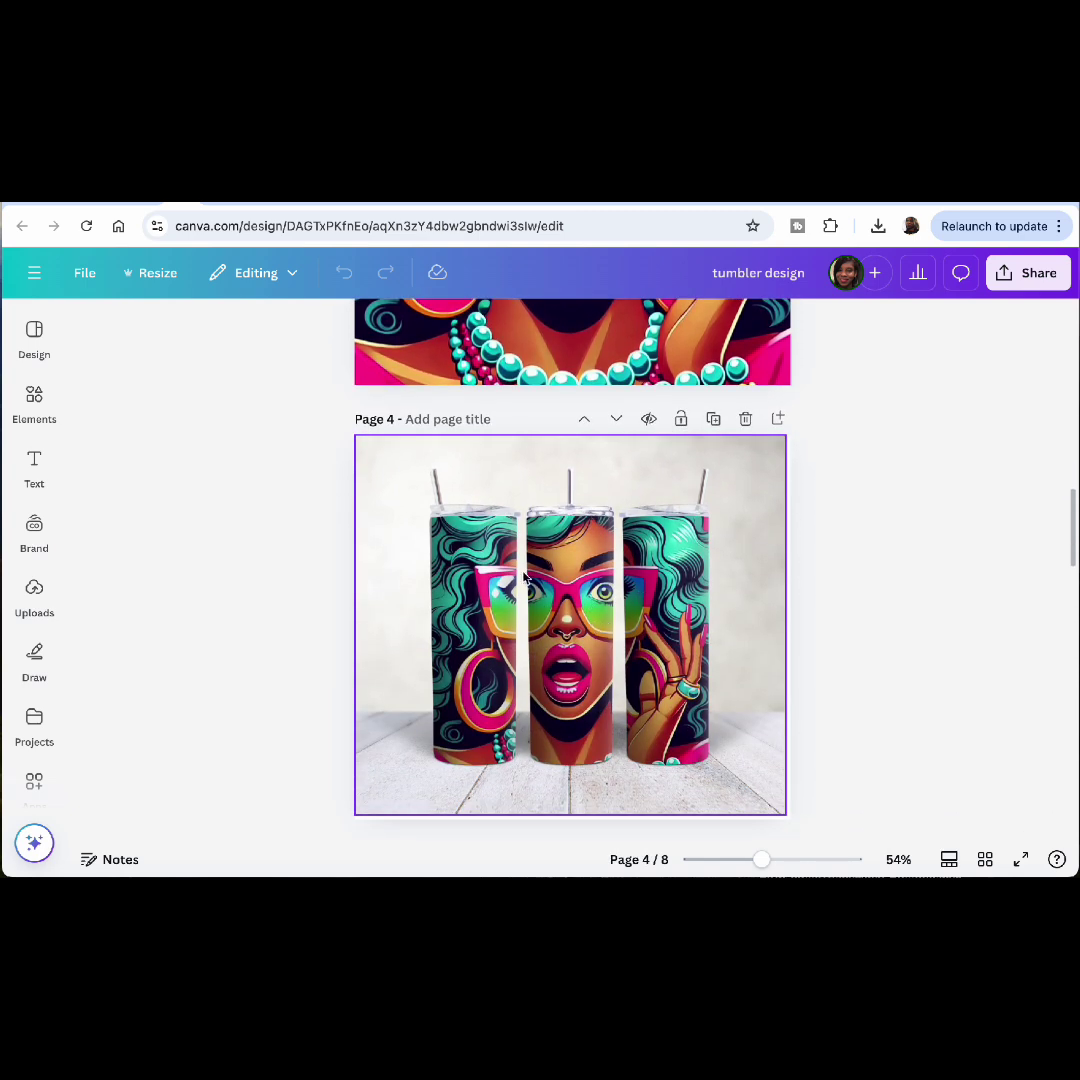
scroll(578, 697, down, 3)
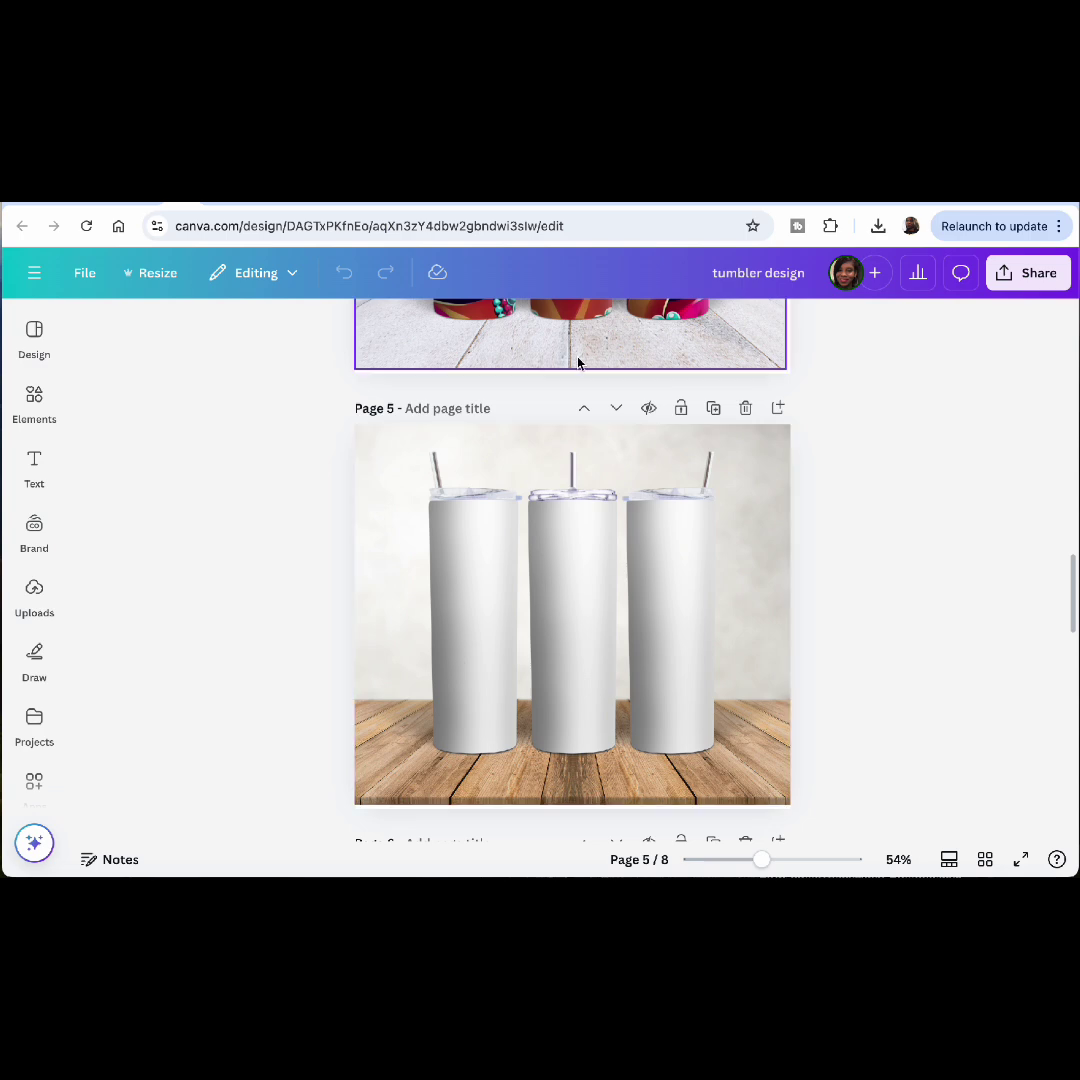
On Creative Fabrica, search for 'tumbler mockup'
key(ctrl+Tab)
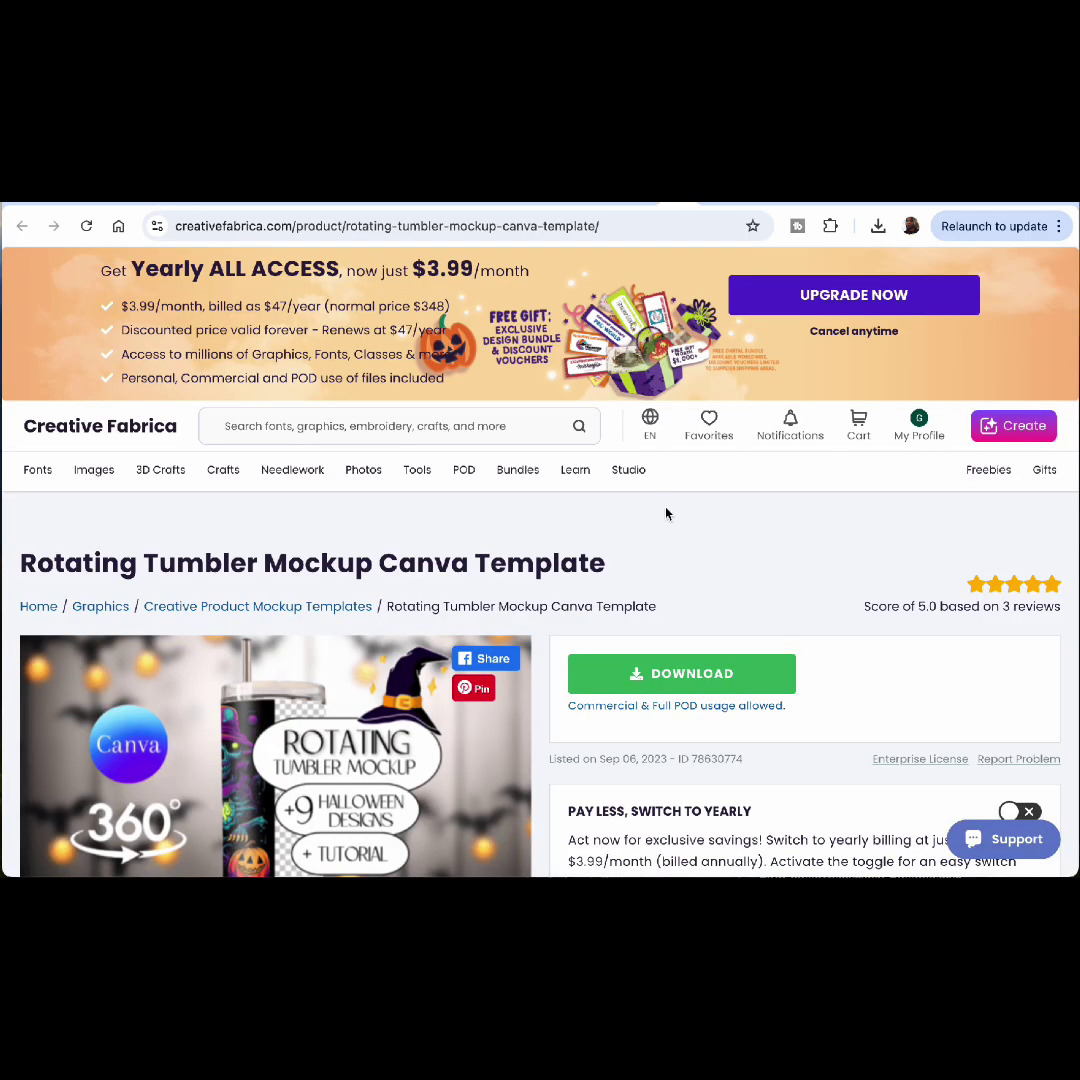
scroll(666, 514, down, 3)
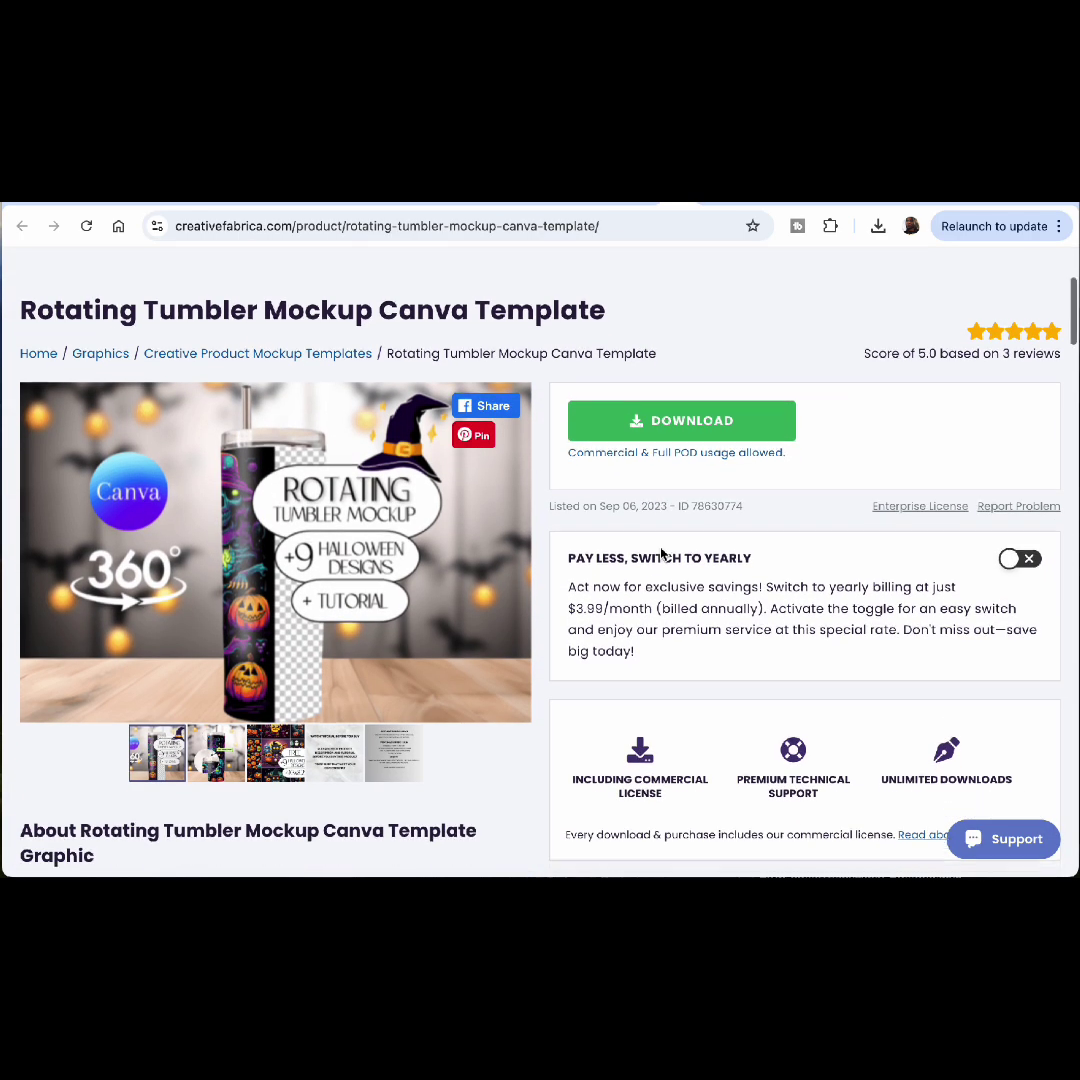
scroll(676, 544, up, 2)
click(393, 385)
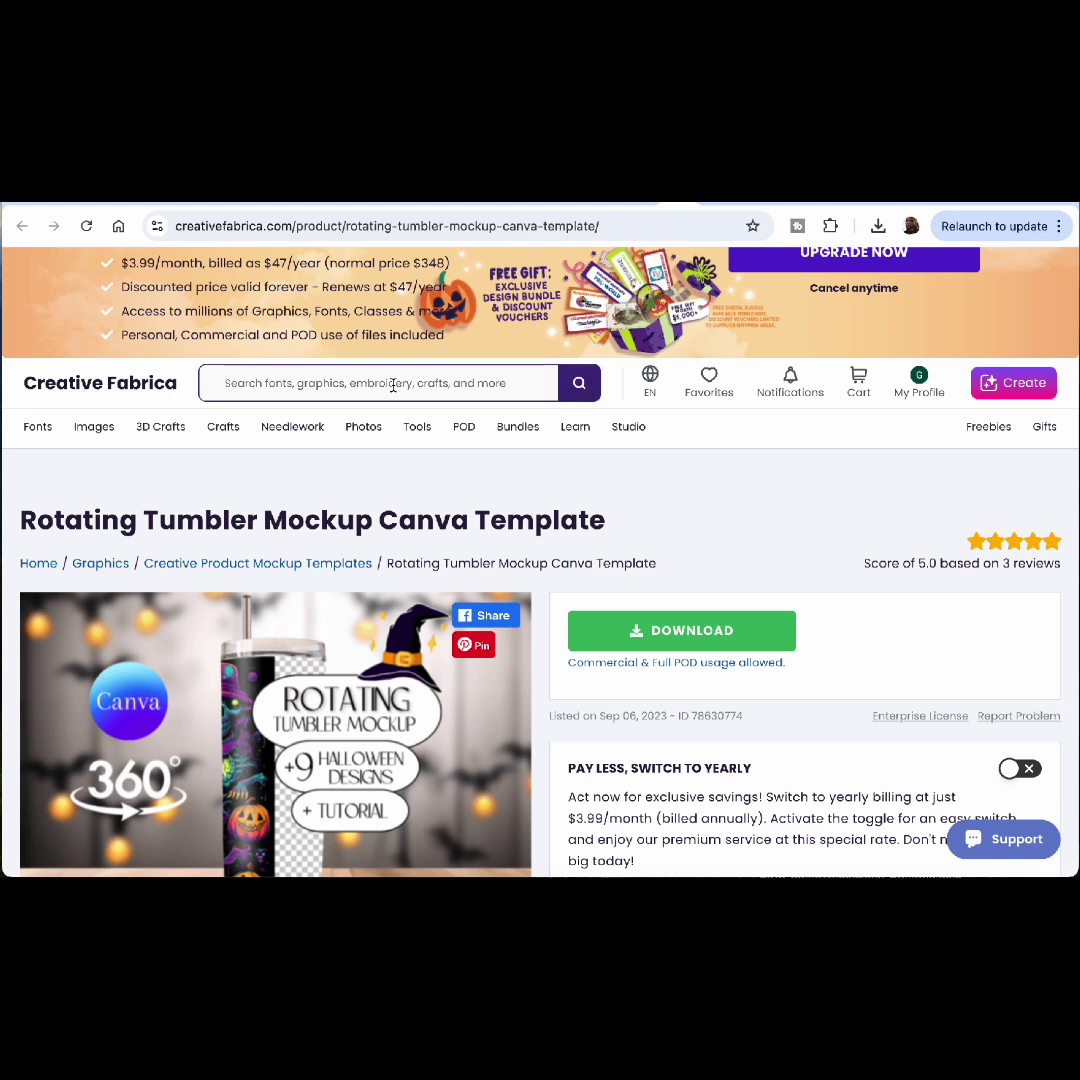
text(tumbl)
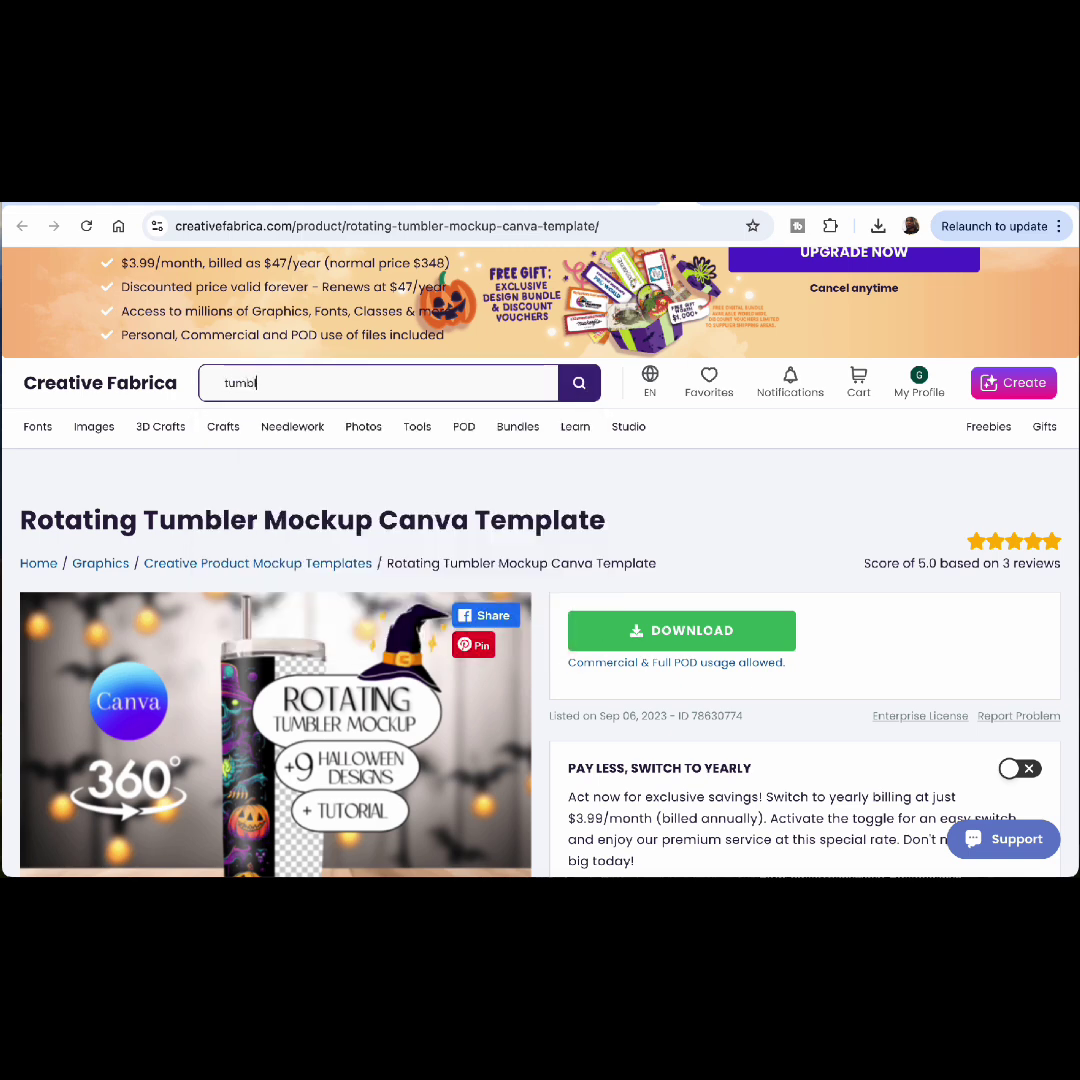
text(er mockup)
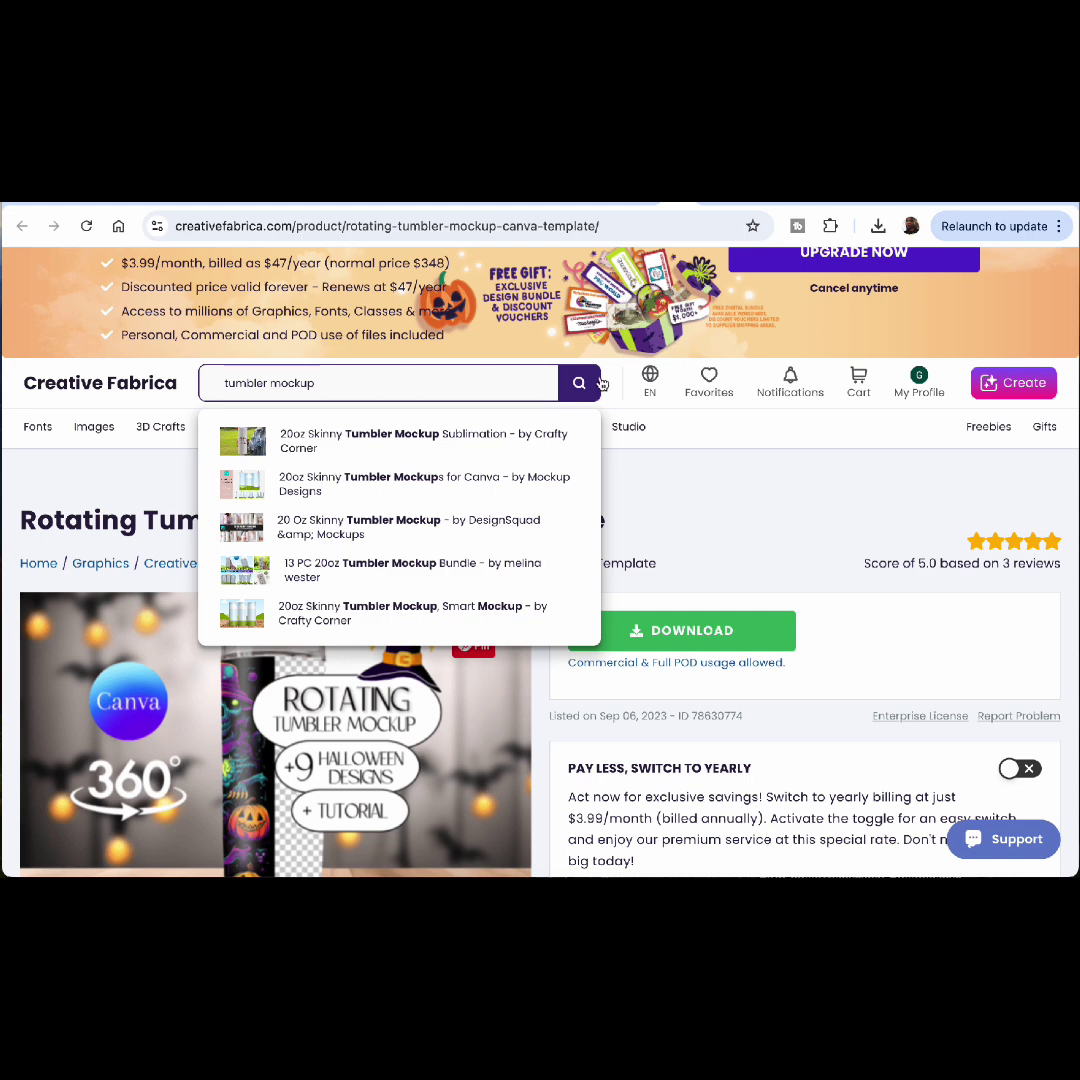
click(578, 385)
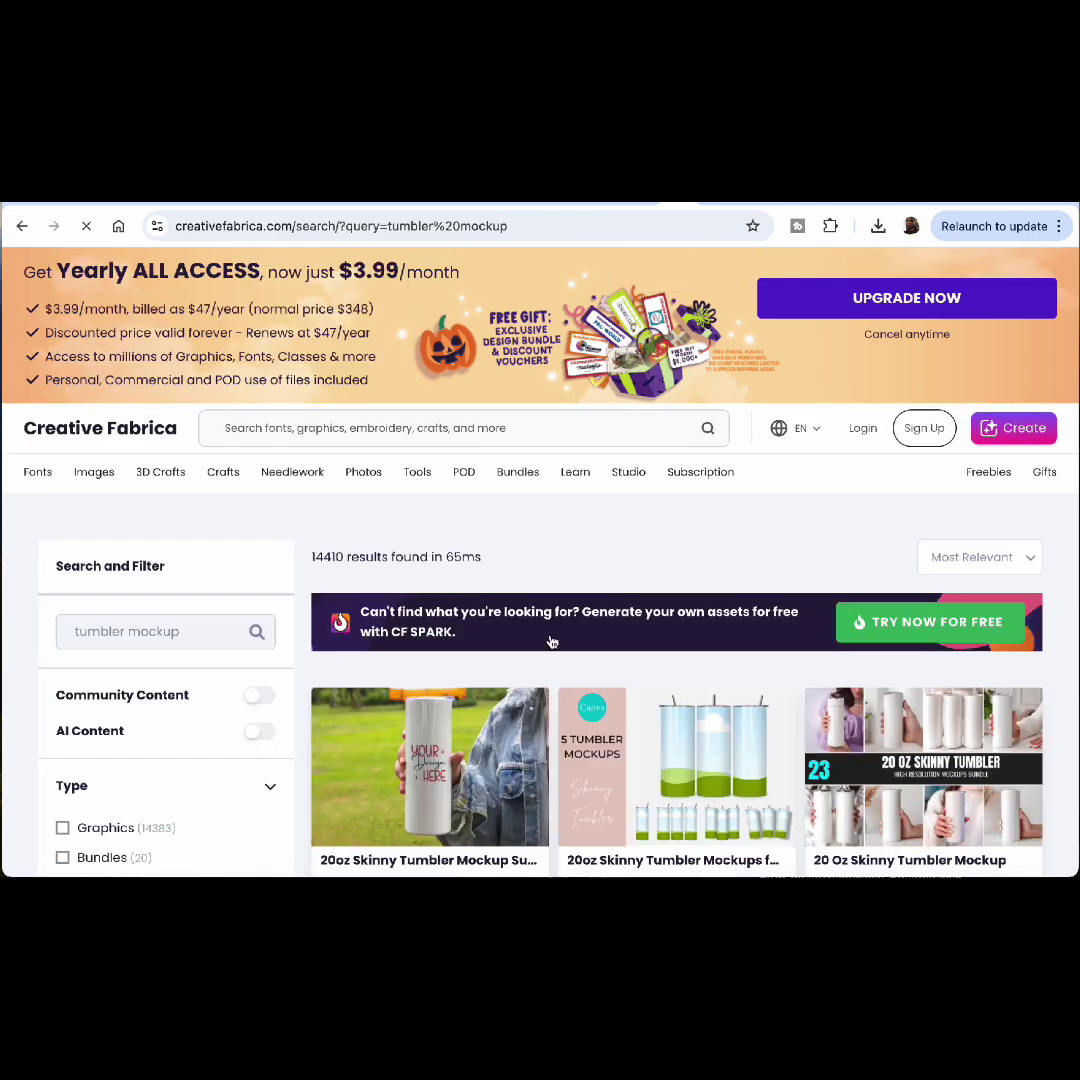
Dismiss the Google sign-in prompt and browse the tumbler mockup listings
scroll(549, 640, down, 5)
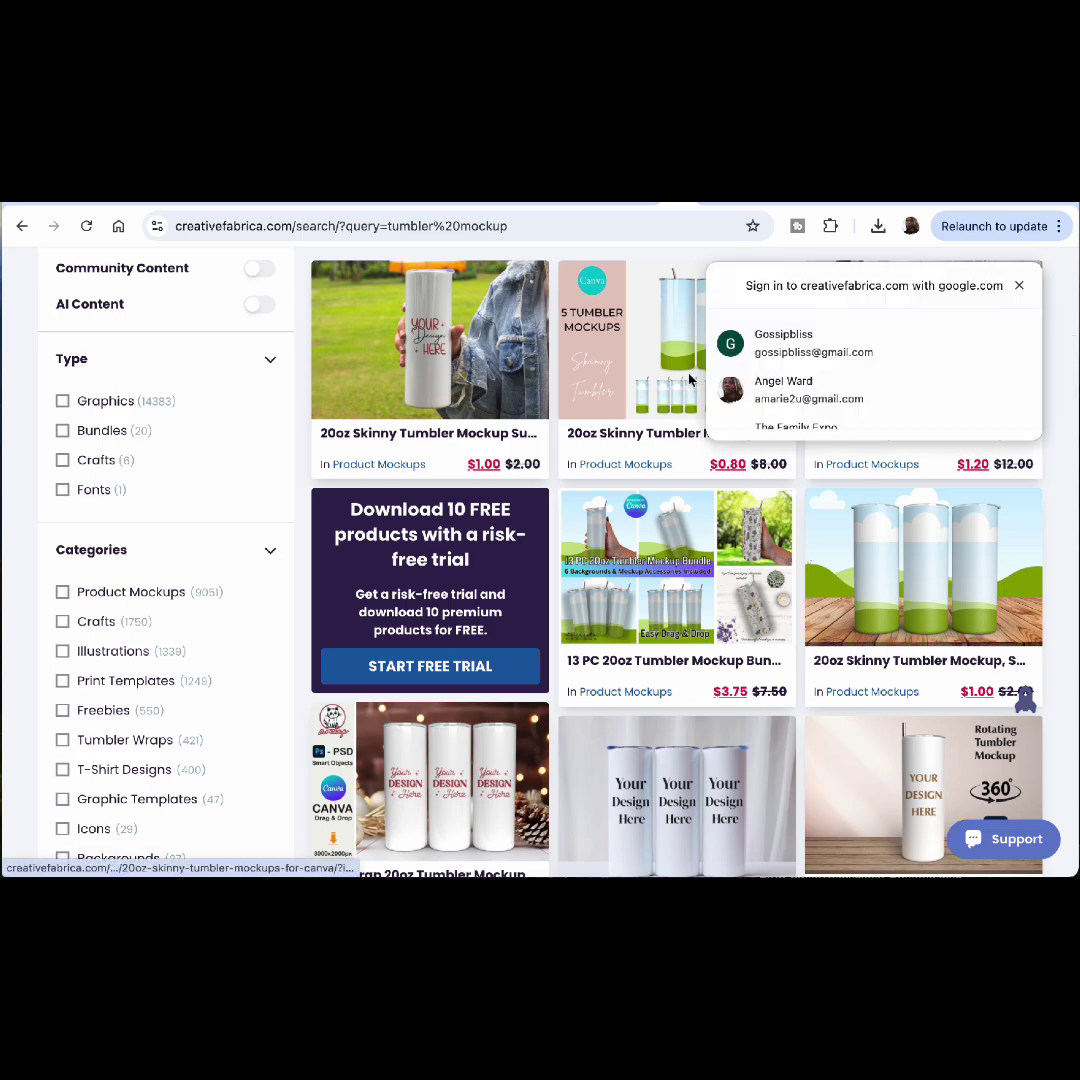
scroll(887, 601, down, 3)
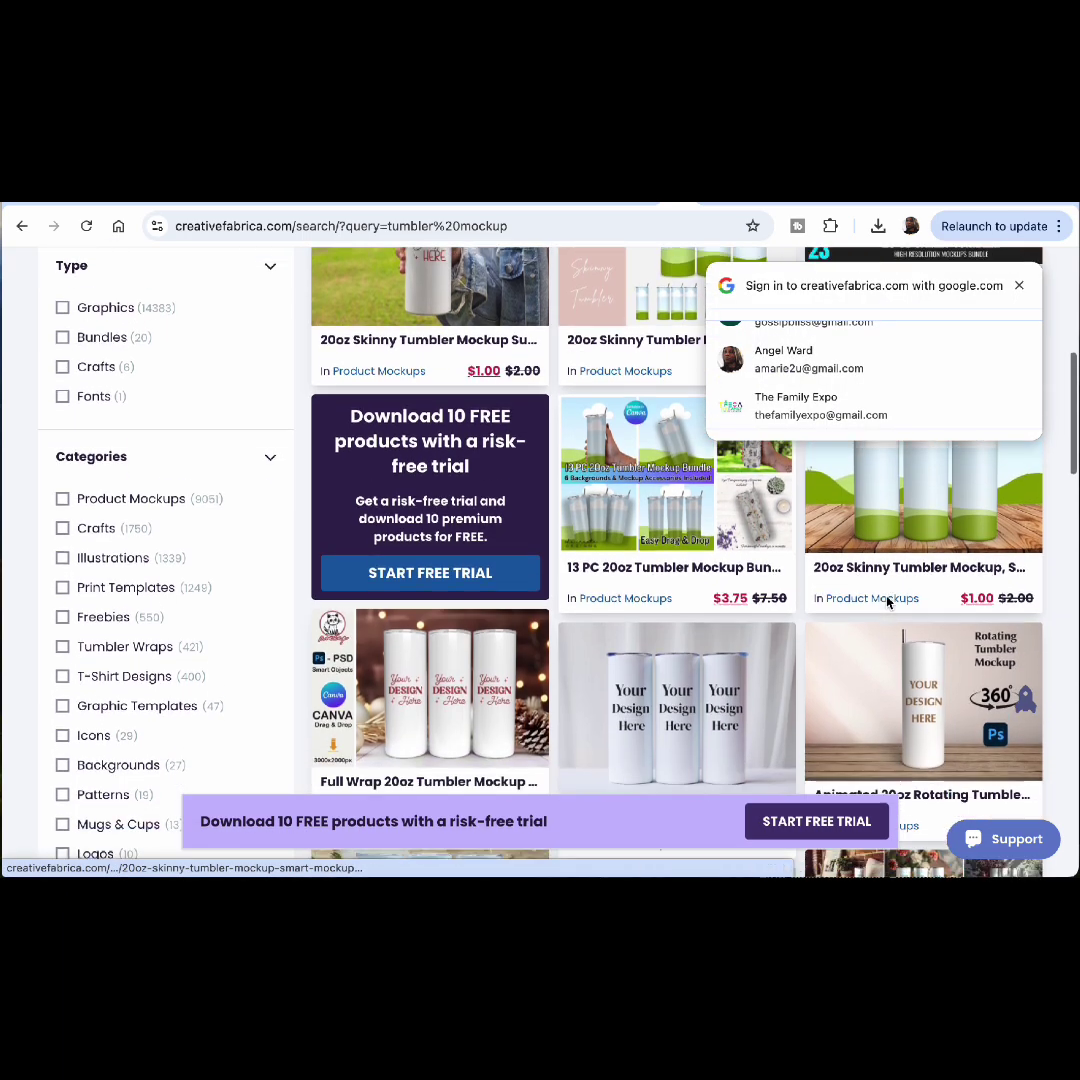
scroll(677, 665, down, 3)
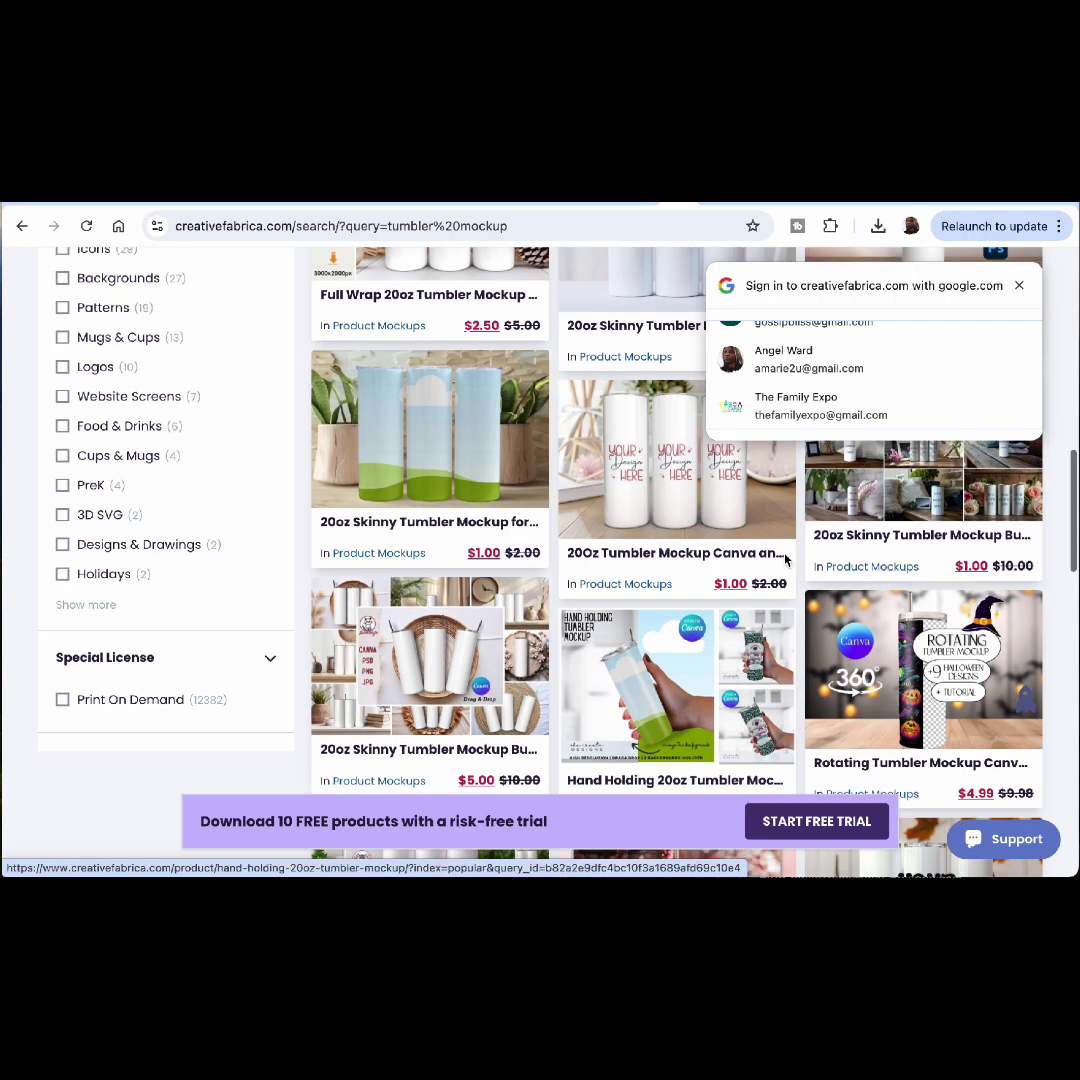
scroll(1017, 321, up, 1)
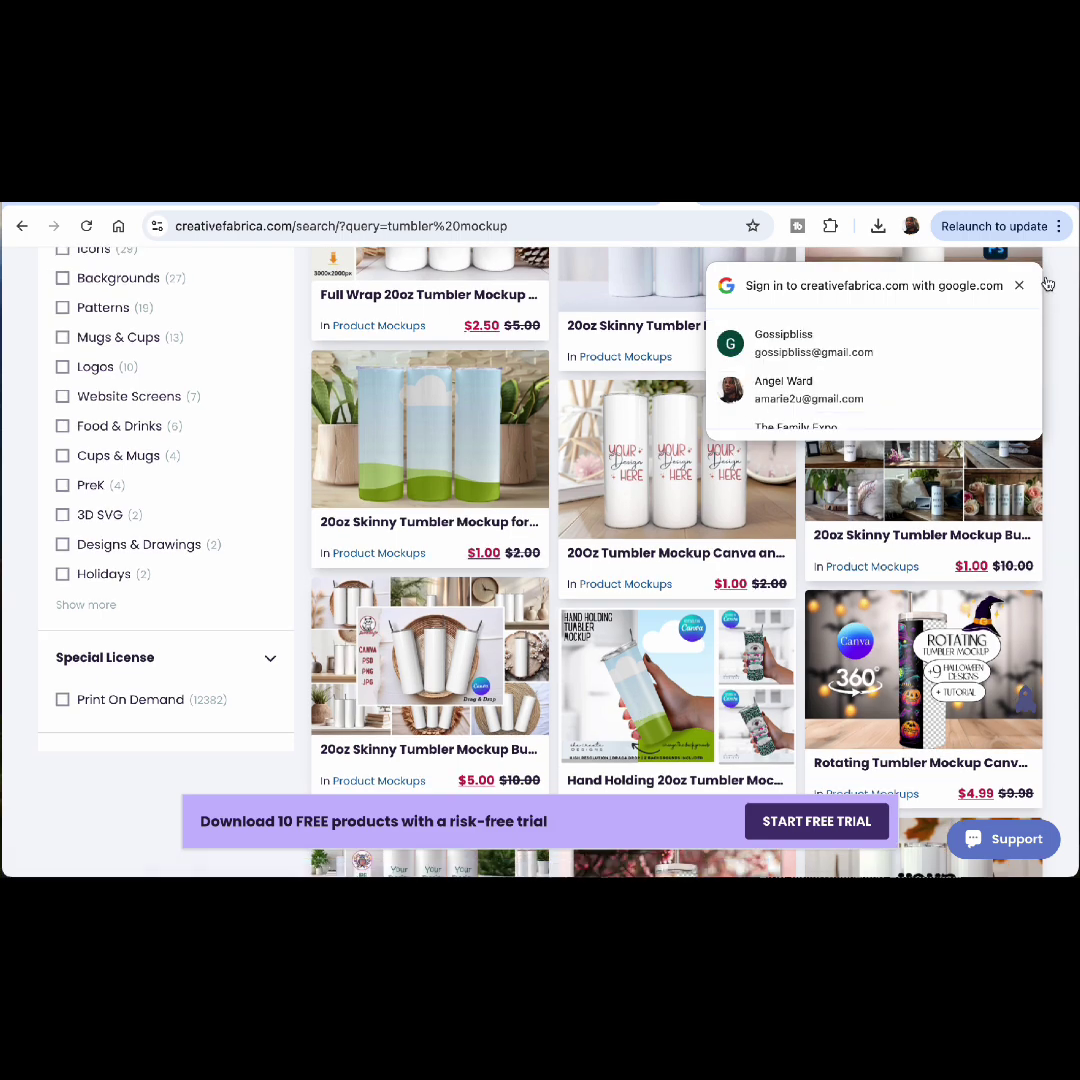
click(1021, 286)
scroll(818, 573, down, 4)
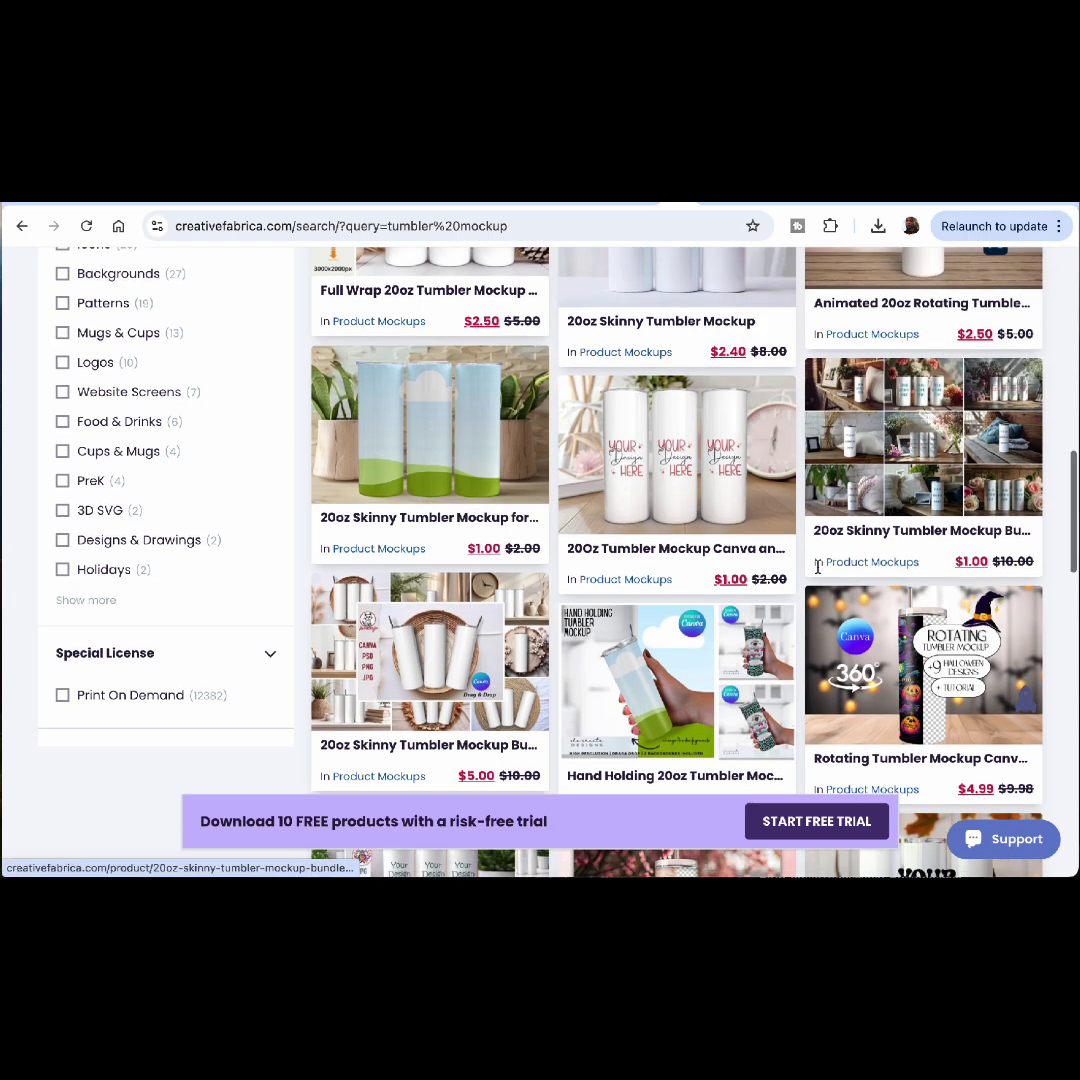
scroll(818, 573, down, 2)
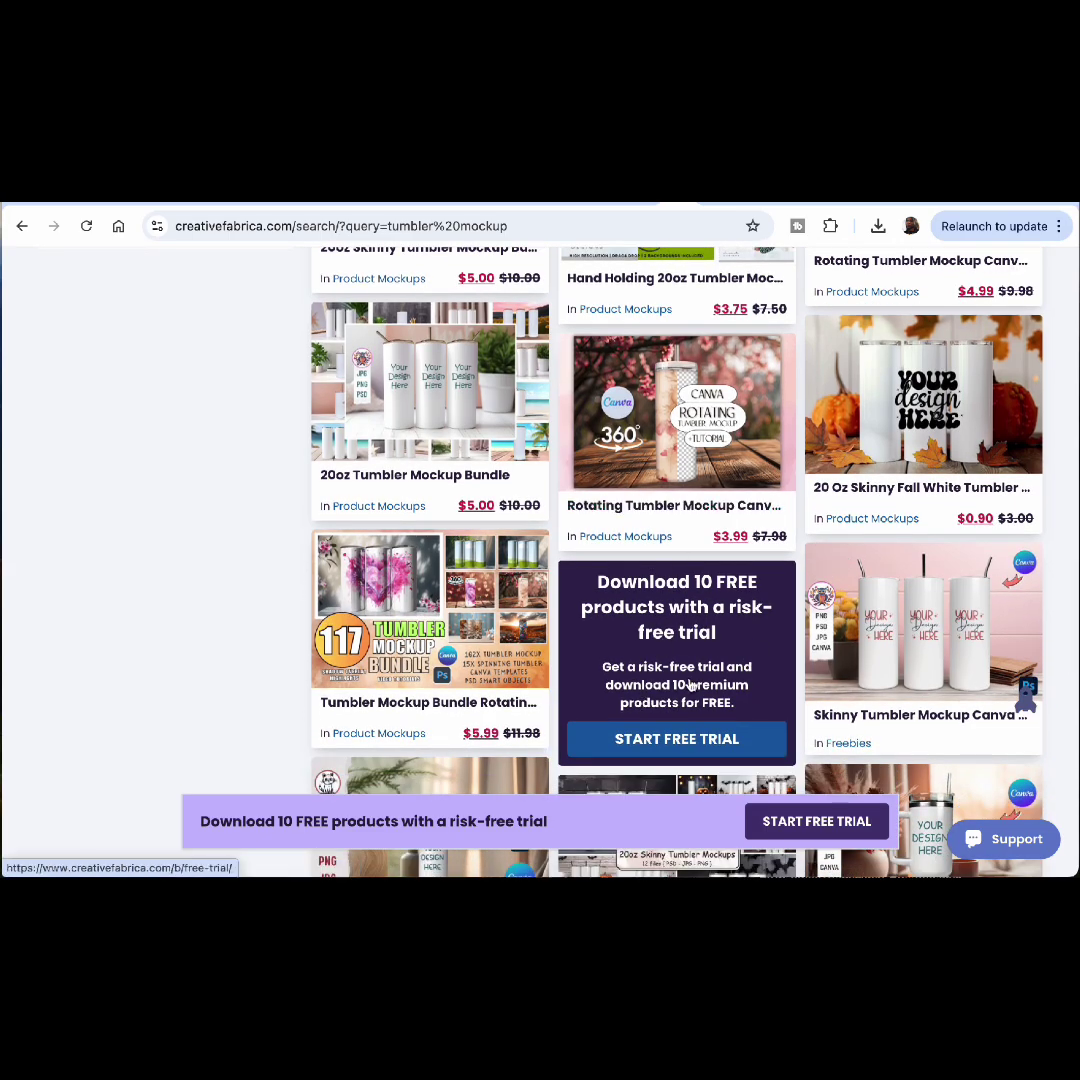
scroll(690, 685, down, 4)
scroll(690, 685, up, 7)
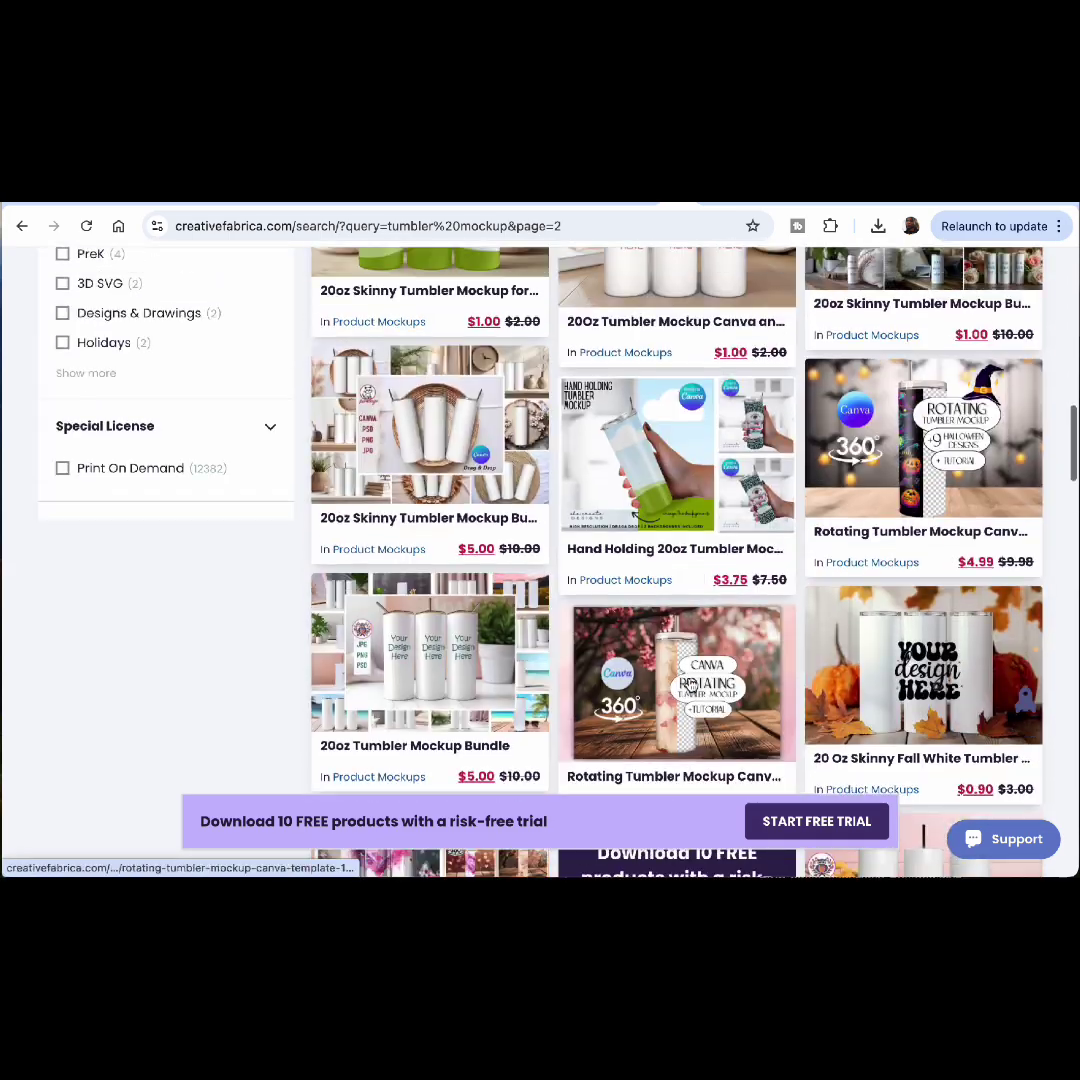
scroll(690, 684, up, 10)
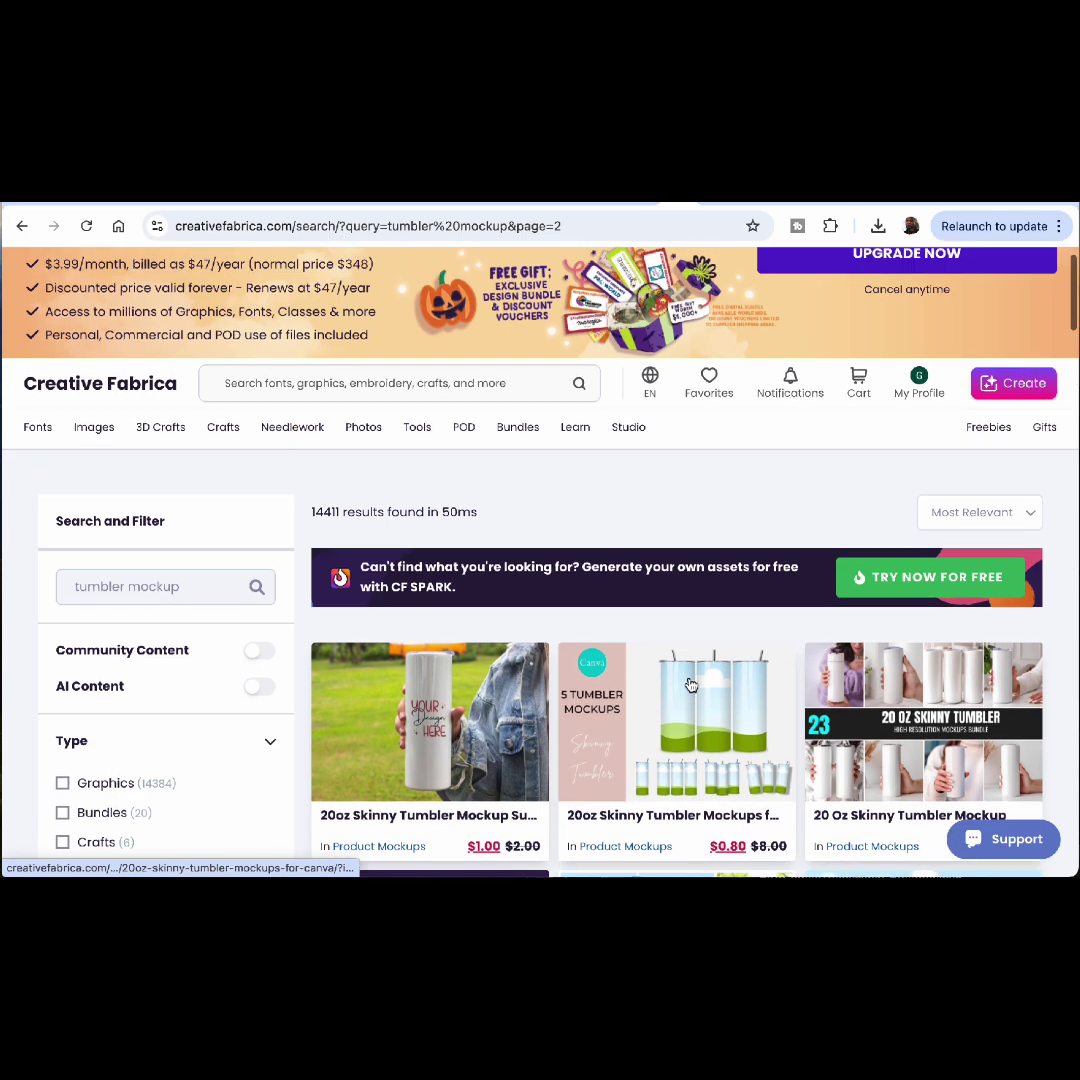
scroll(690, 685, up, 1)
scroll(691, 680, down, 1)
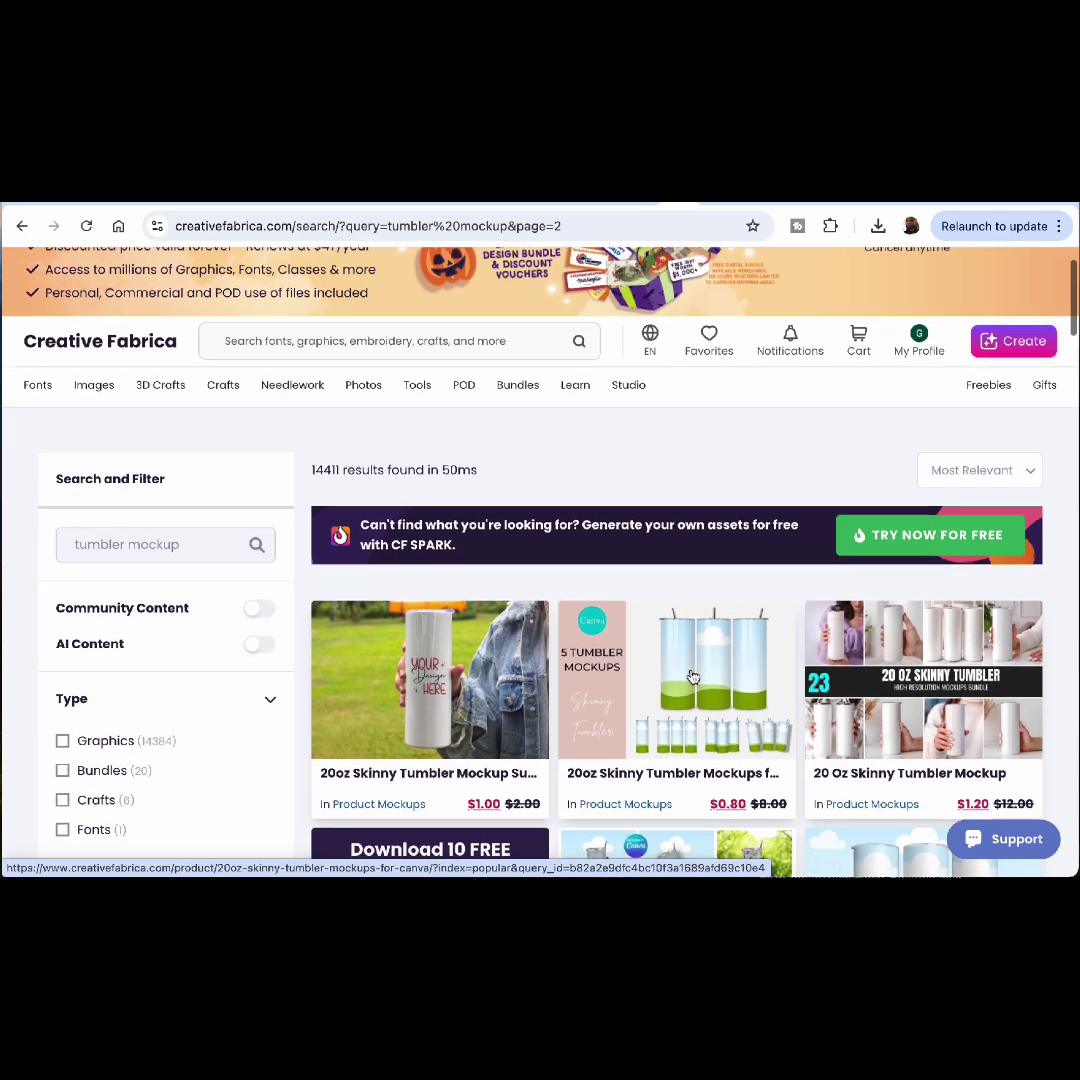
Back in Canva, copy the woman artwork from page 8
click(174, 202)
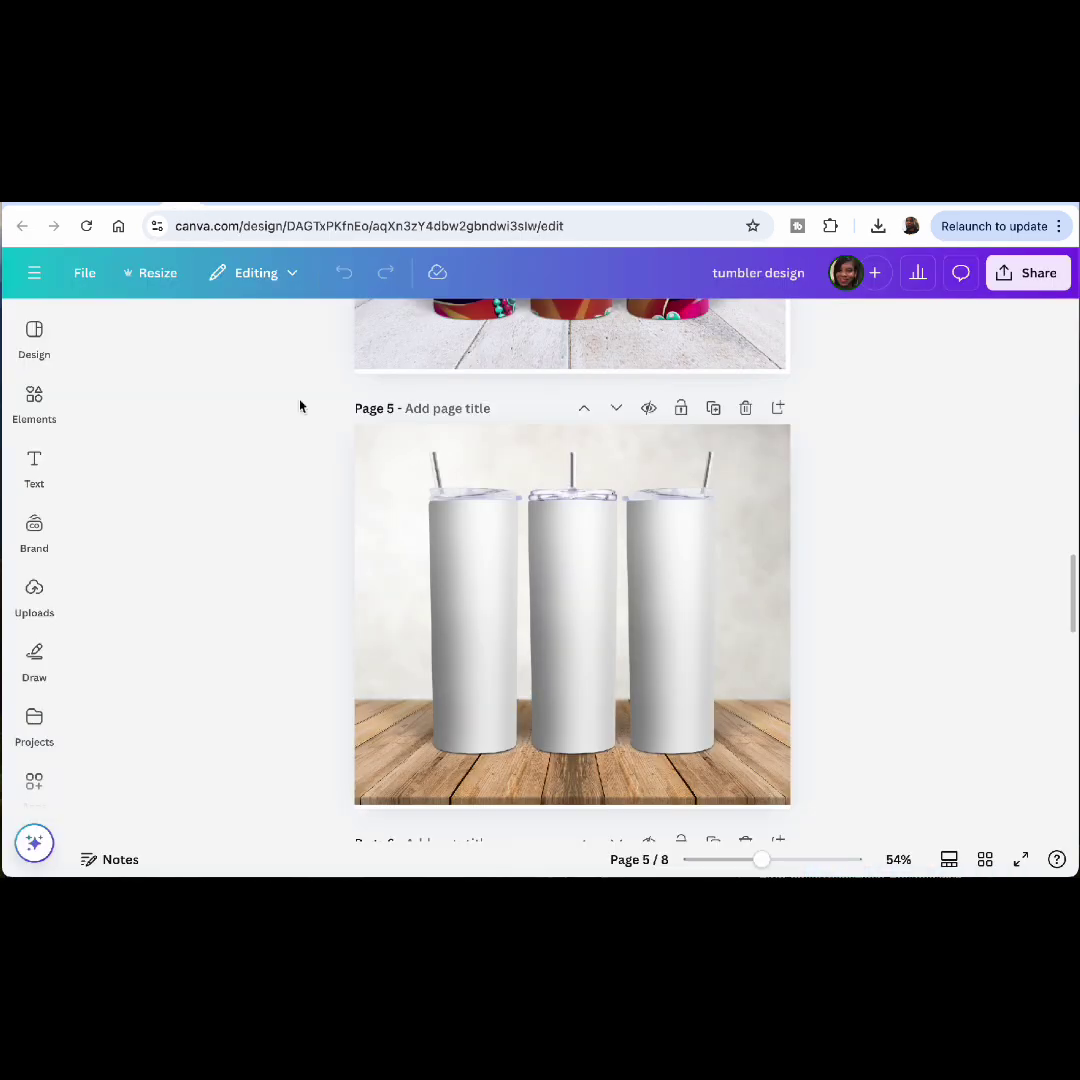
scroll(477, 607, down, 10)
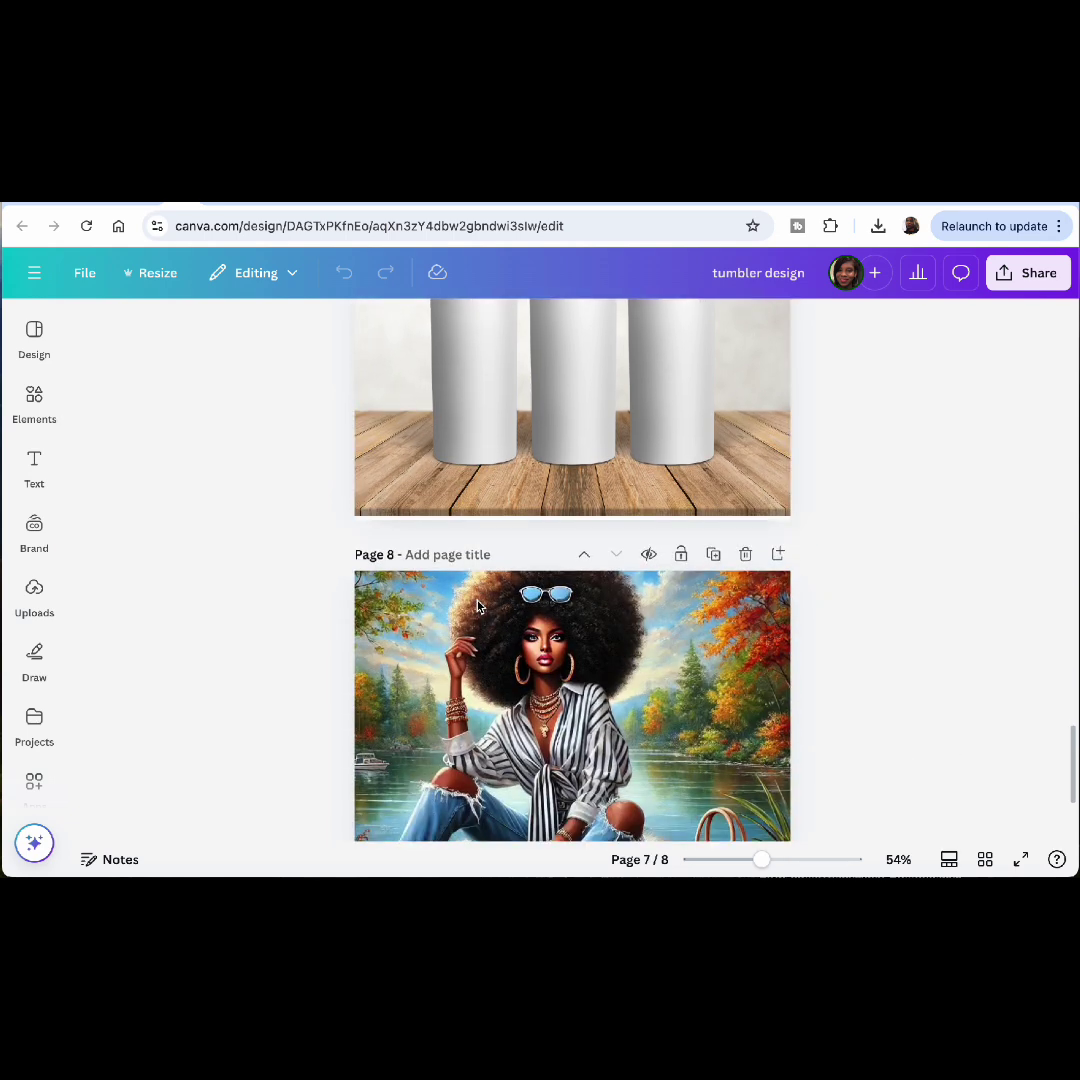
scroll(477, 607, down, 3)
click(589, 562)
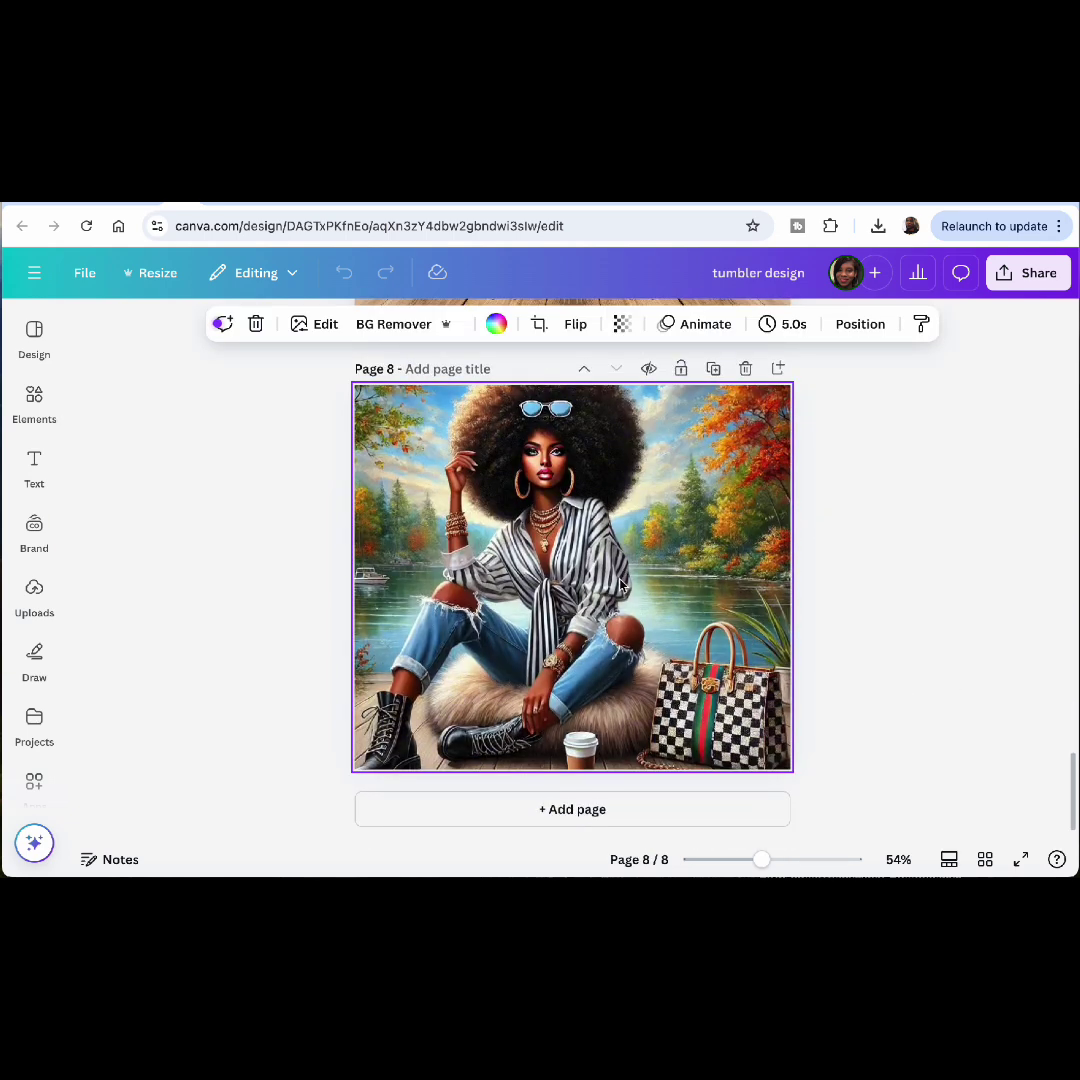
scroll(527, 495, up, 2)
scroll(619, 586, up, 1)
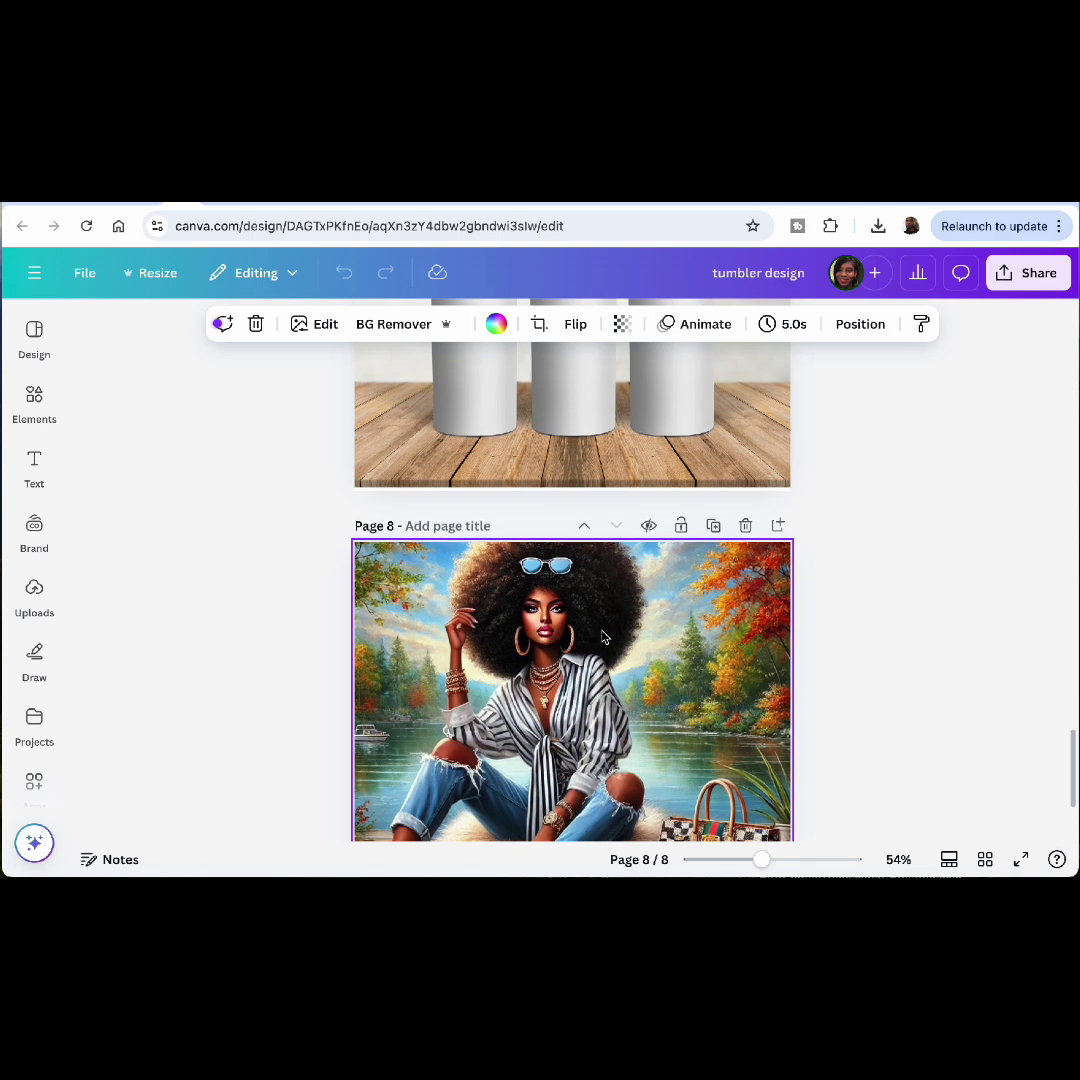
right_click(603, 637)
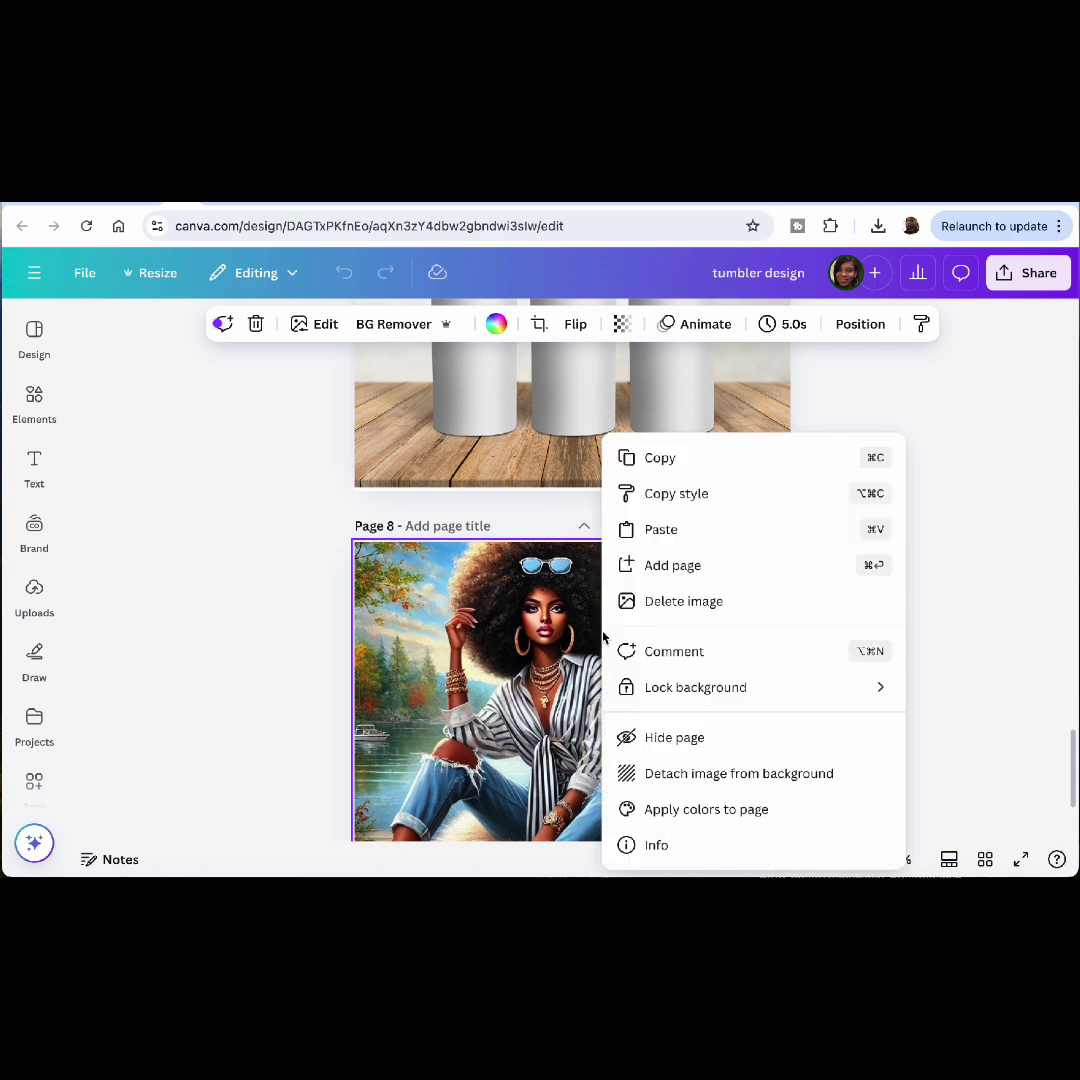
click(697, 458)
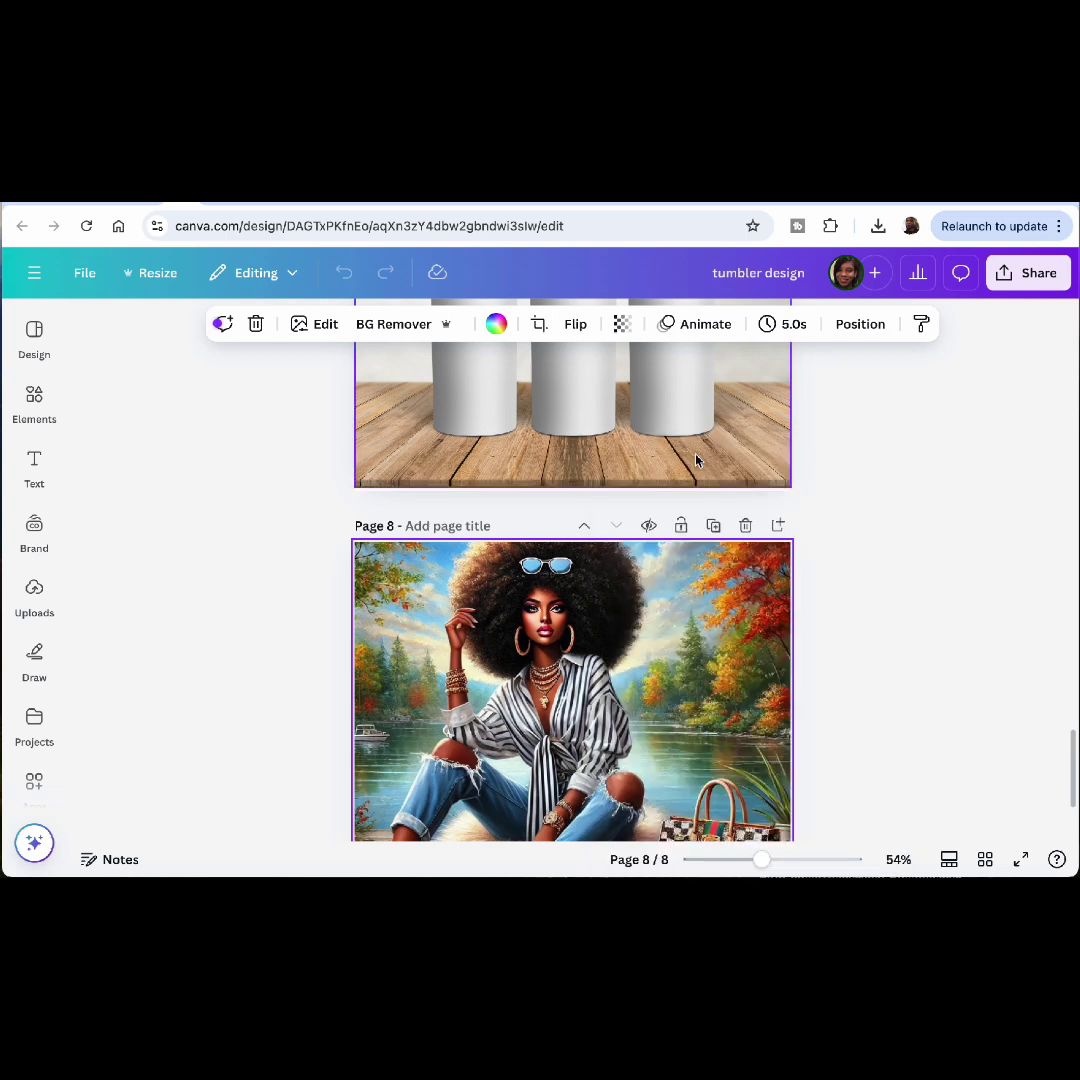
Paste the woman artwork onto page 7's tumbler mockup and resize it
scroll(620, 640, up, 3)
right_click(669, 645)
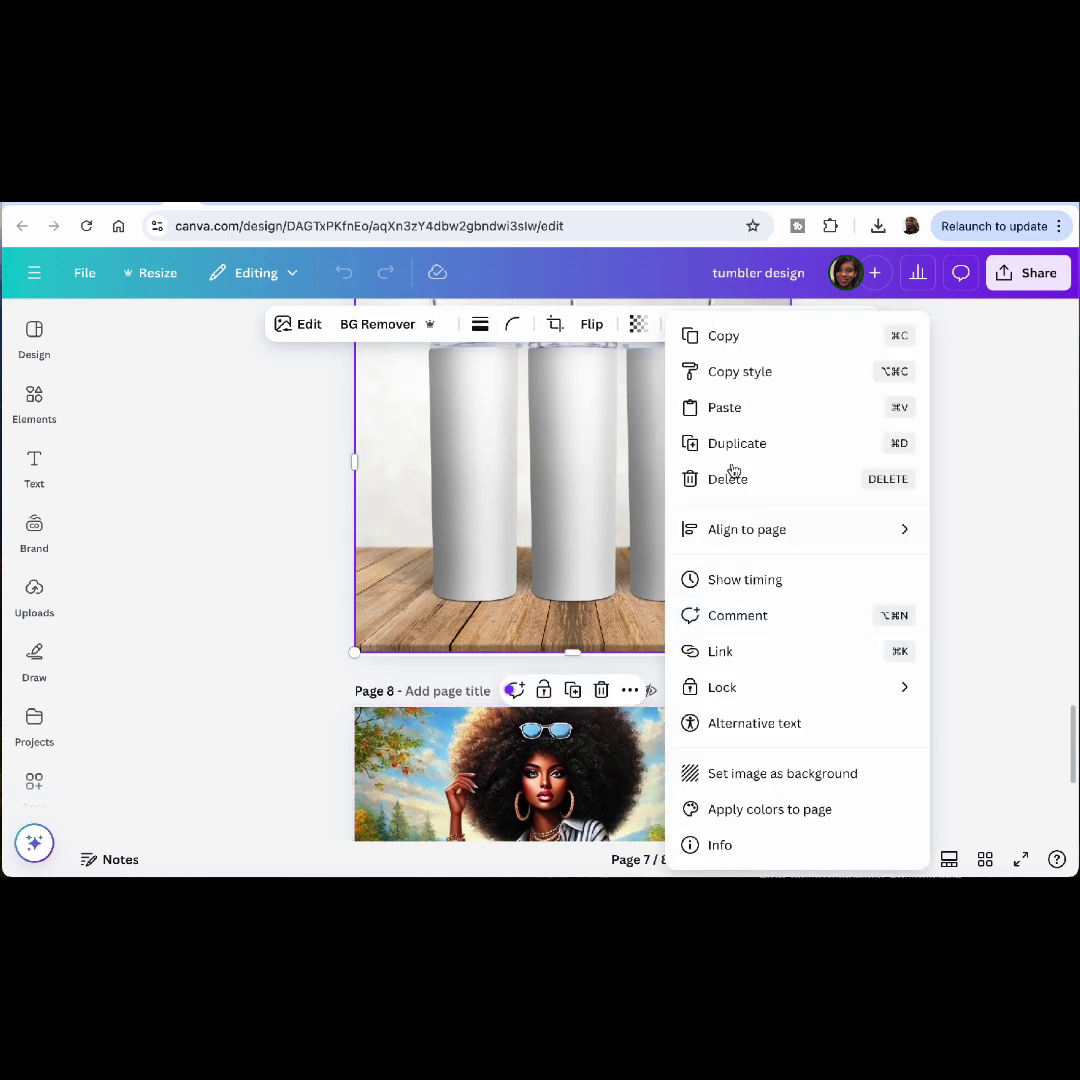
click(718, 408)
scroll(716, 415, up, 2)
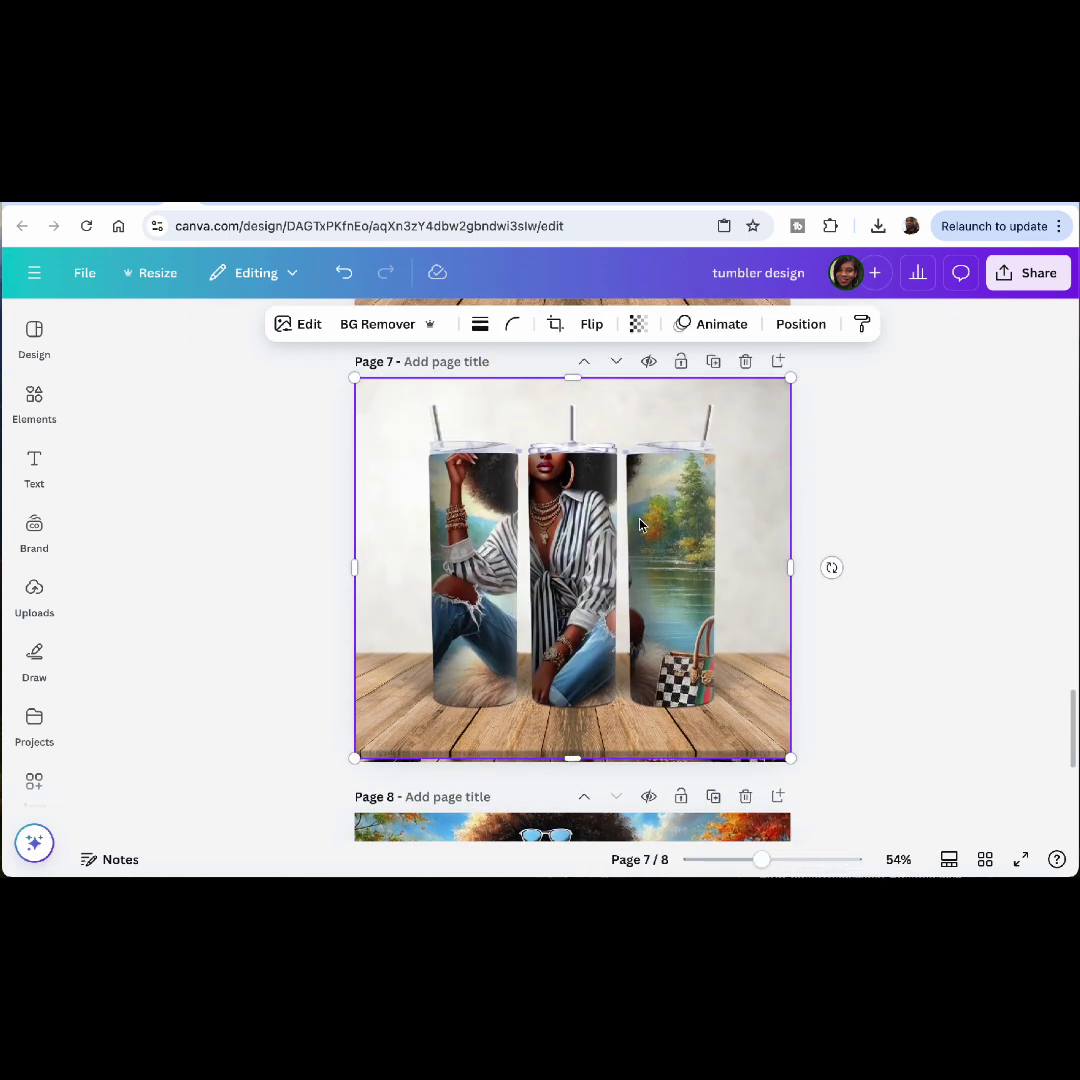
drag(789, 378, 677, 478)
Try cropping page 7's background artwork, then cancel the crop
click(760, 435)
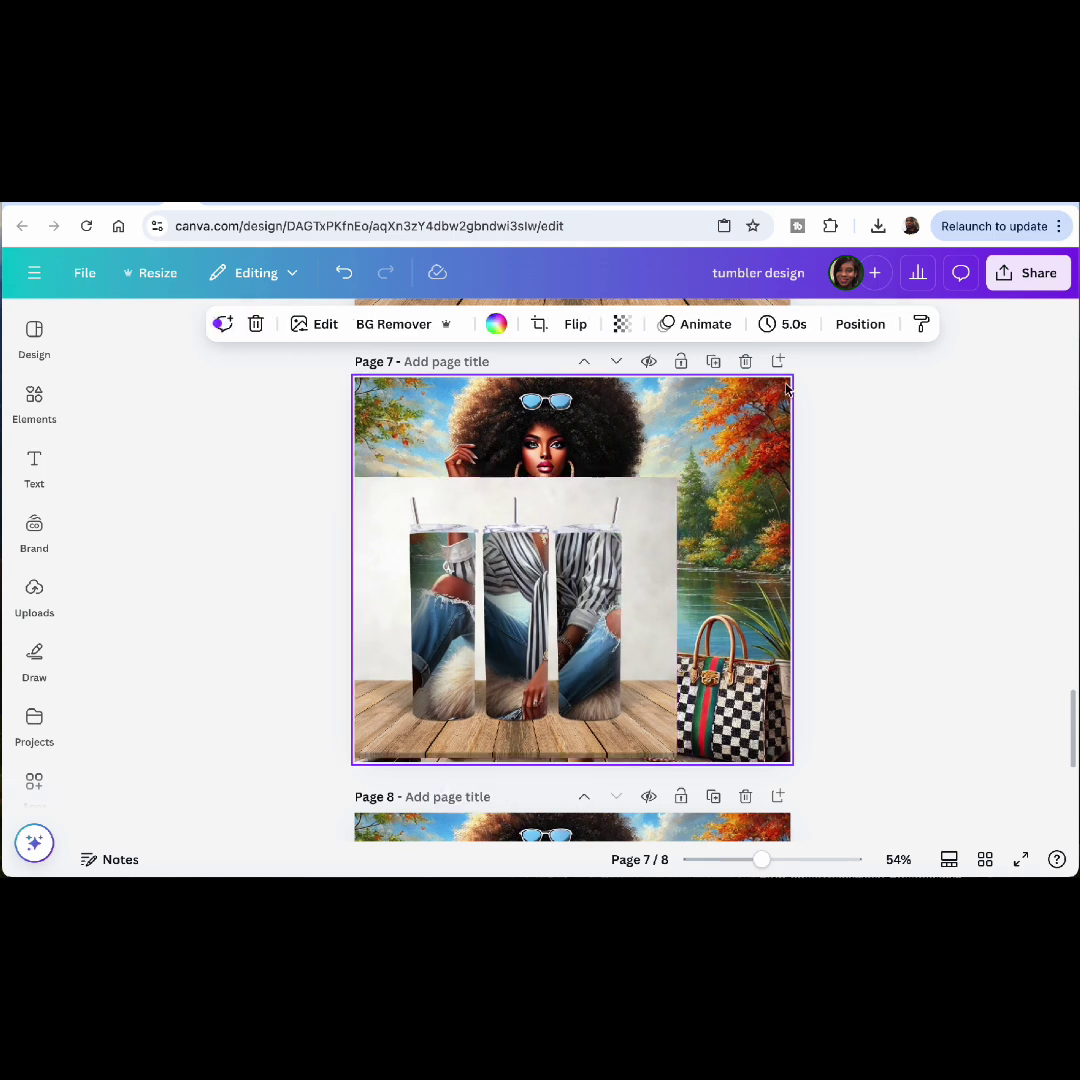
double_click(771, 400)
drag(840, 358, 790, 422)
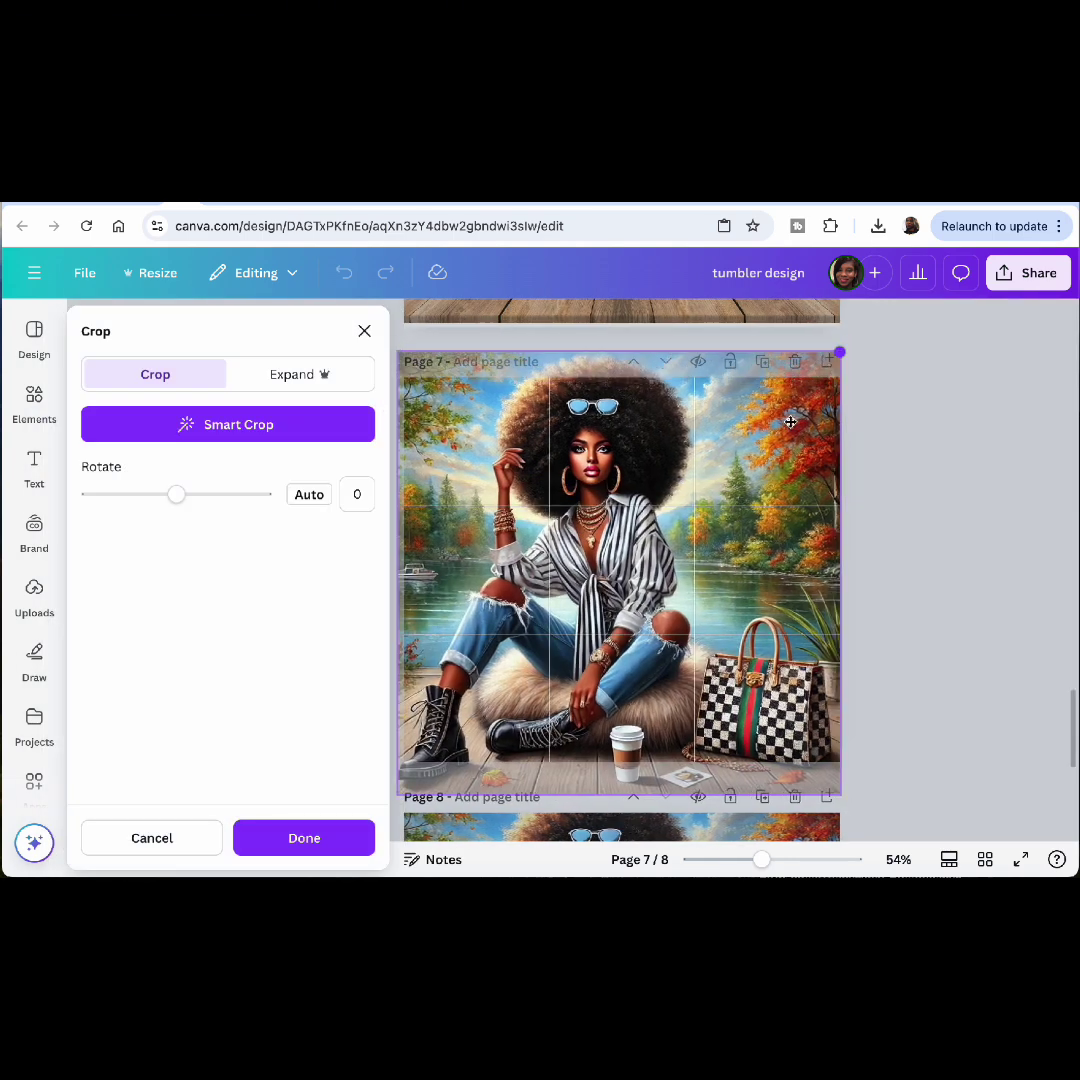
click(150, 838)
Shift the tumbler mockup right and down, and delete the woman background artwork
click(631, 622)
drag(617, 604, 700, 623)
click(614, 341)
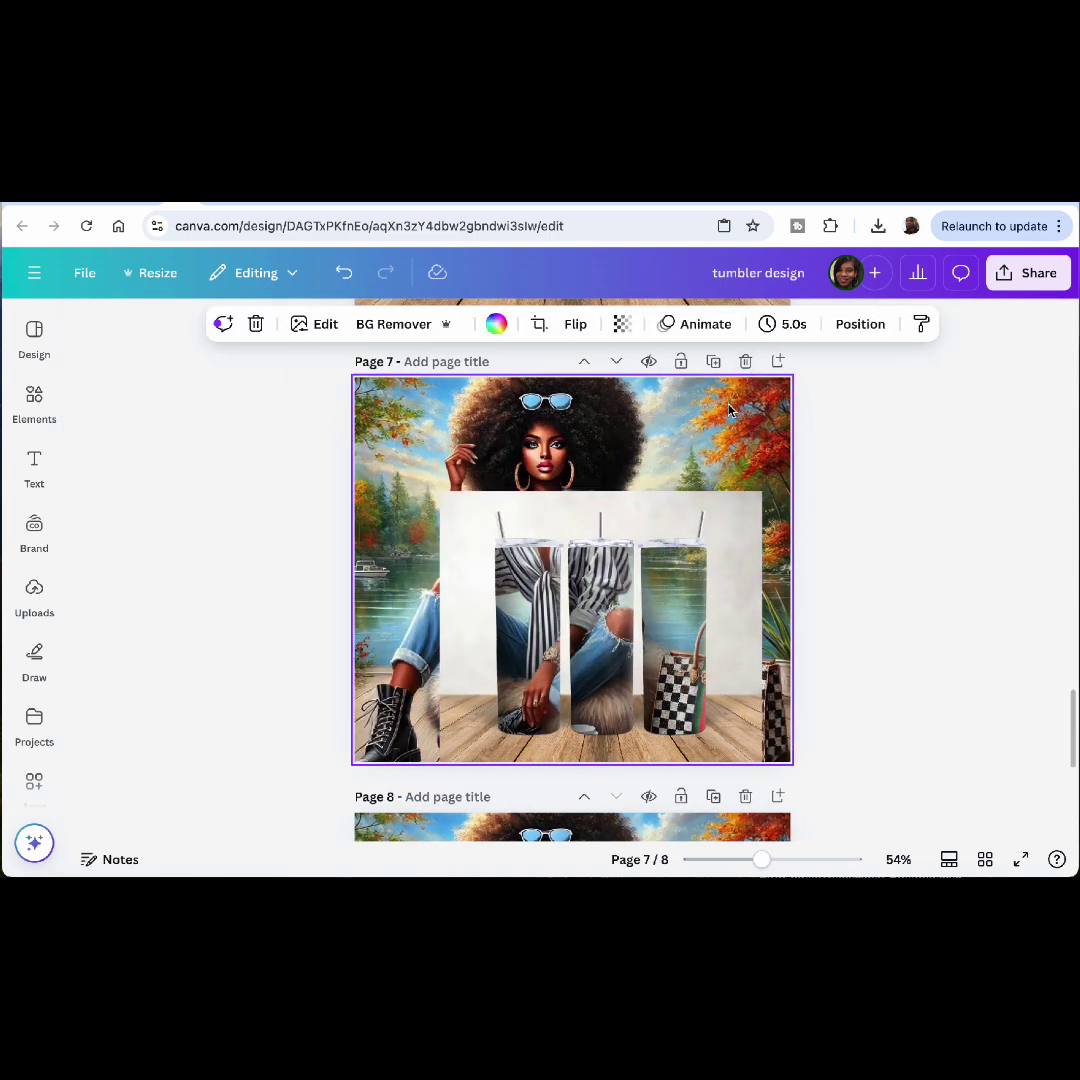
key(Delete)
Enlarge the three-tumbler mockup to nearly fill page 7, centred, and show Uploads
click(665, 595)
drag(665, 595, 634, 534)
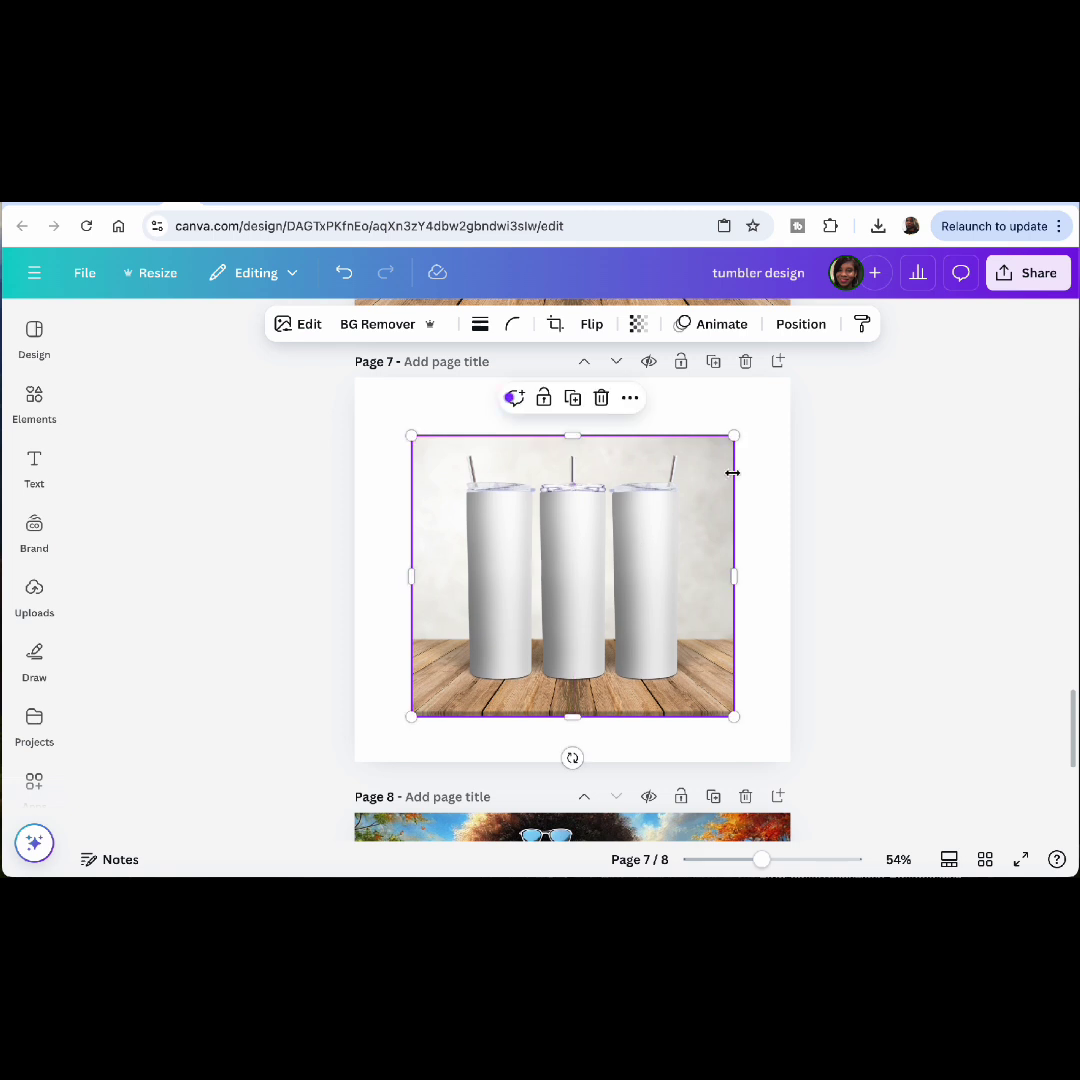
drag(733, 436, 784, 392)
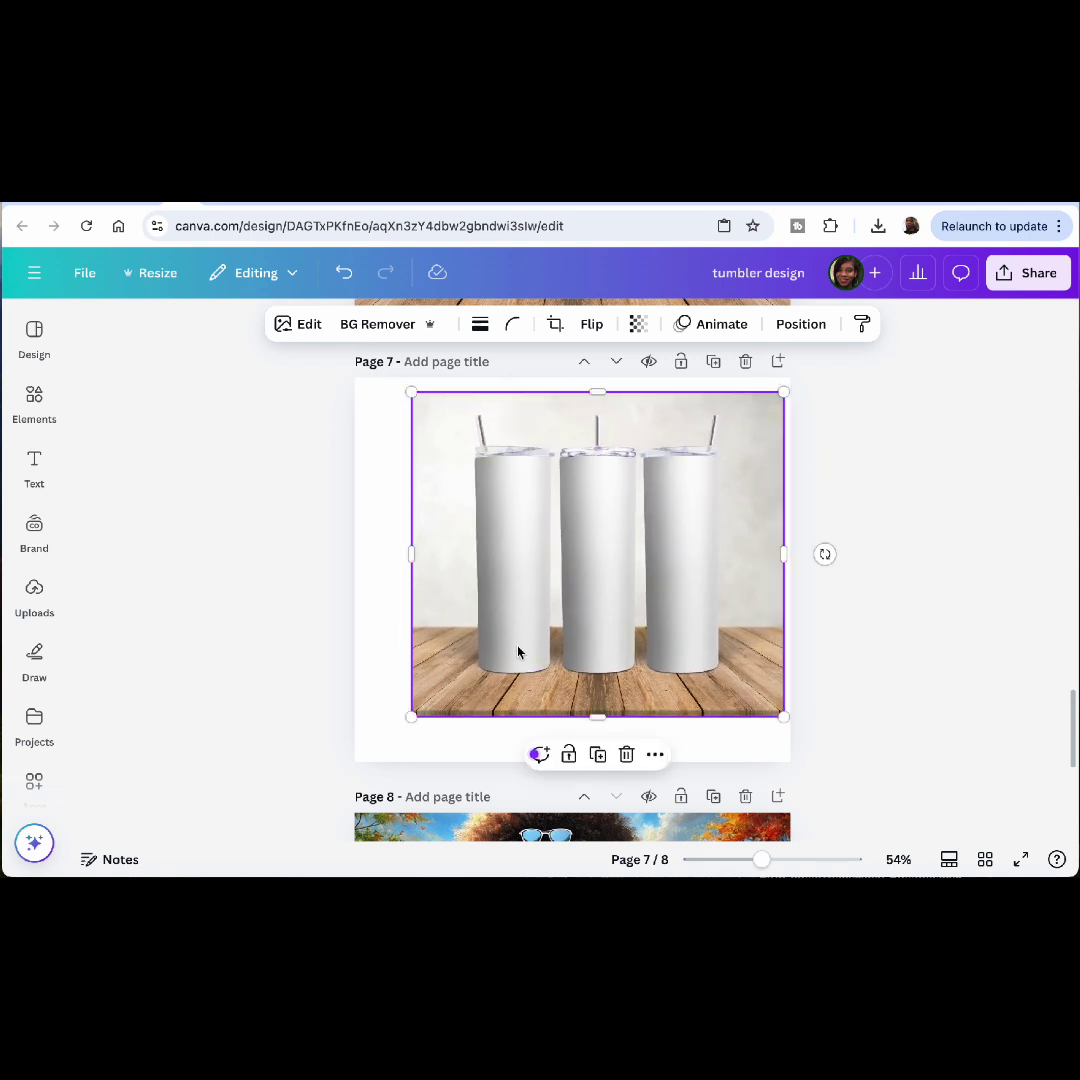
drag(410, 718, 362, 747)
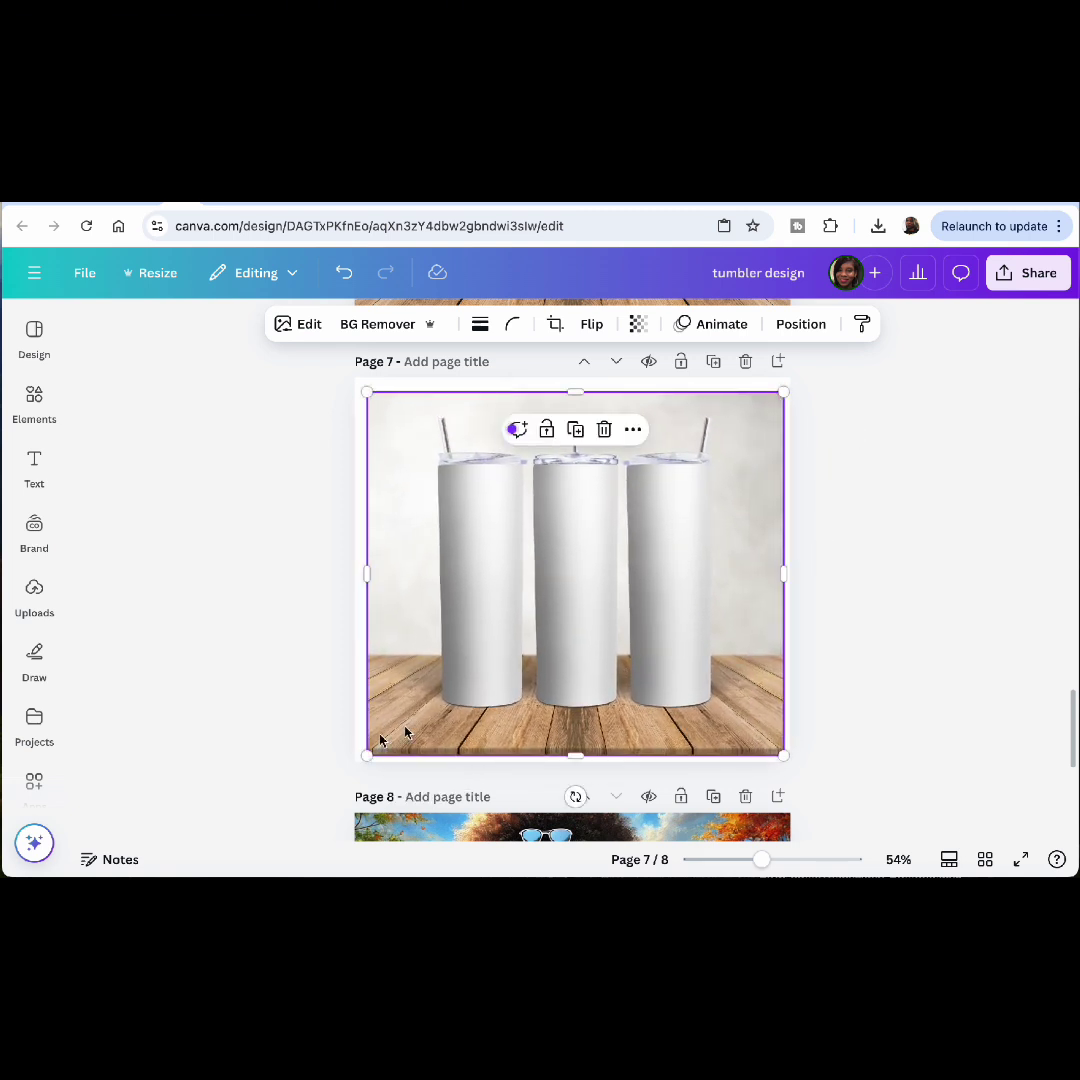
mouse_move(484, 704)
mouse_down()
mouse_move(465, 704)
mouse_move(479, 704)
mouse_up()
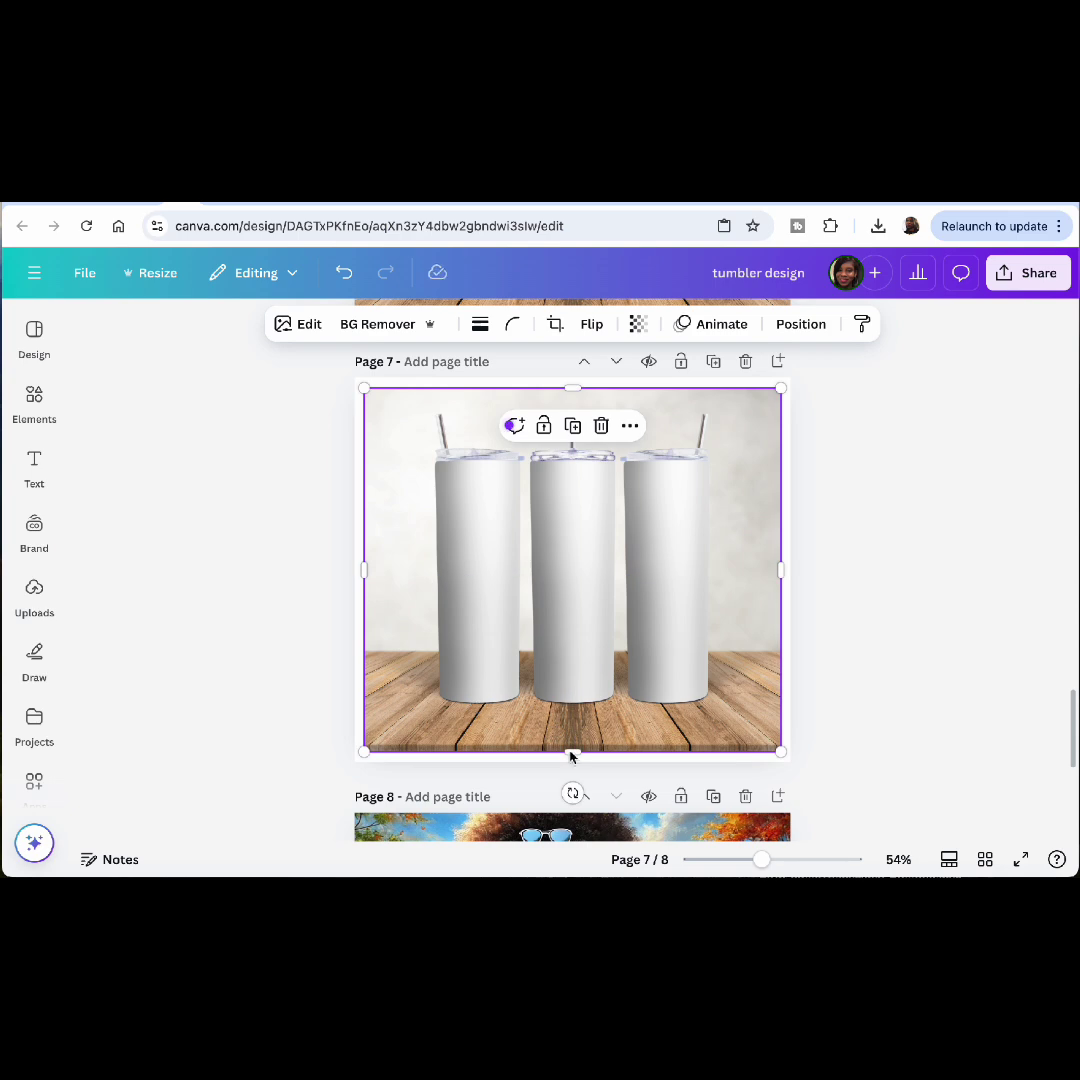
click(34, 597)
Add the seated Afro woman upload to page 7, stretched across the tumblers (about 5.9 × 5.4)
scroll(190, 688, down, 5)
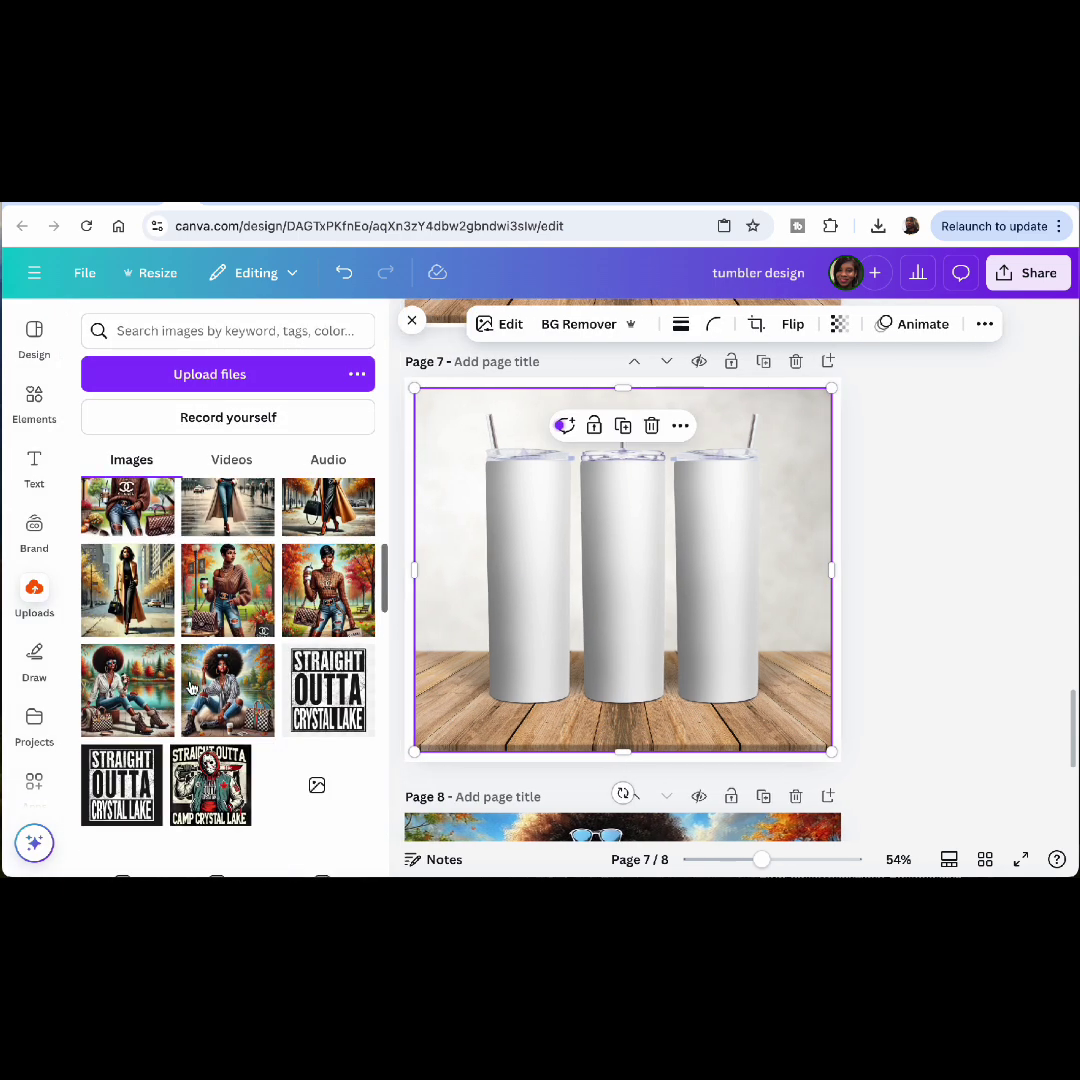
click(218, 660)
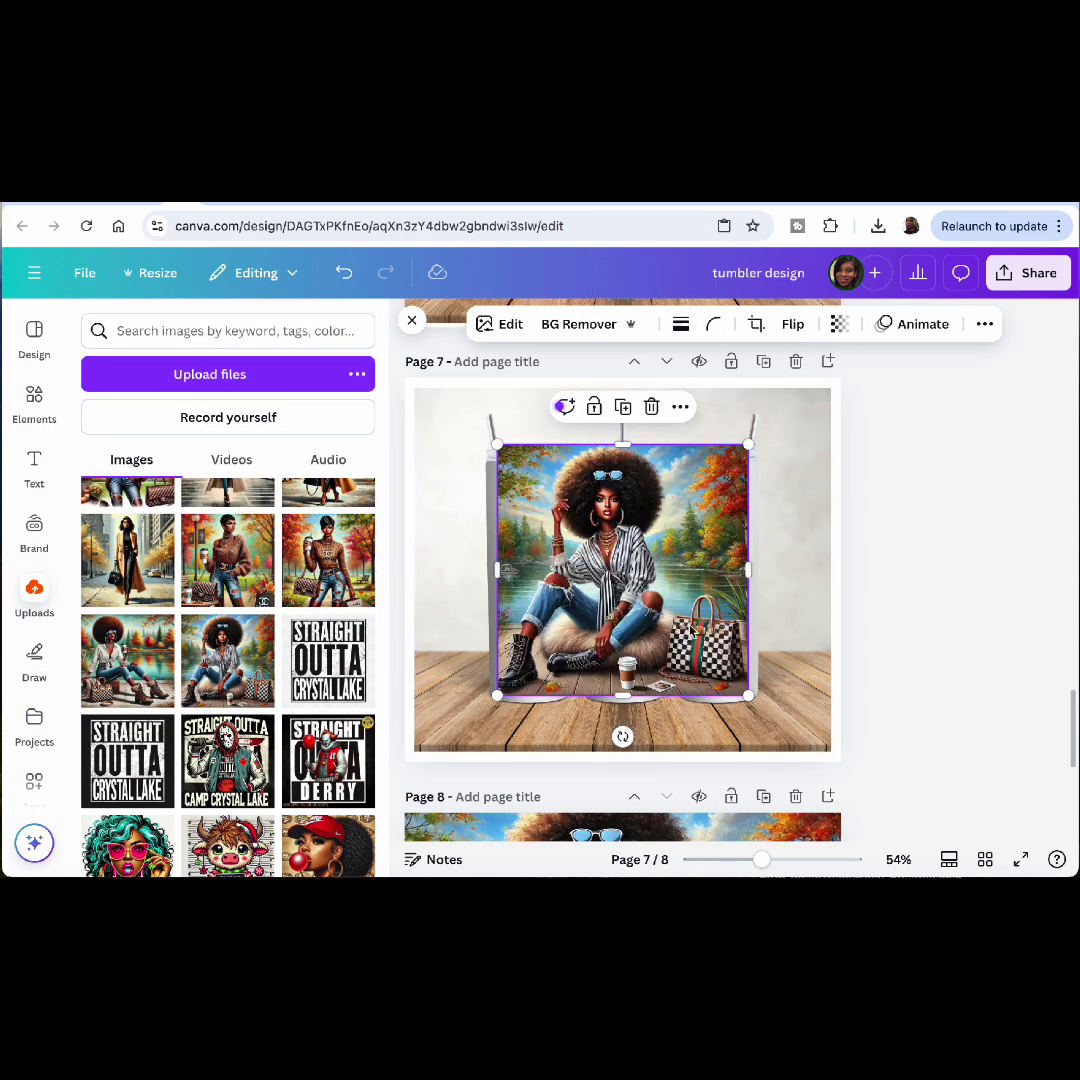
drag(689, 626, 681, 636)
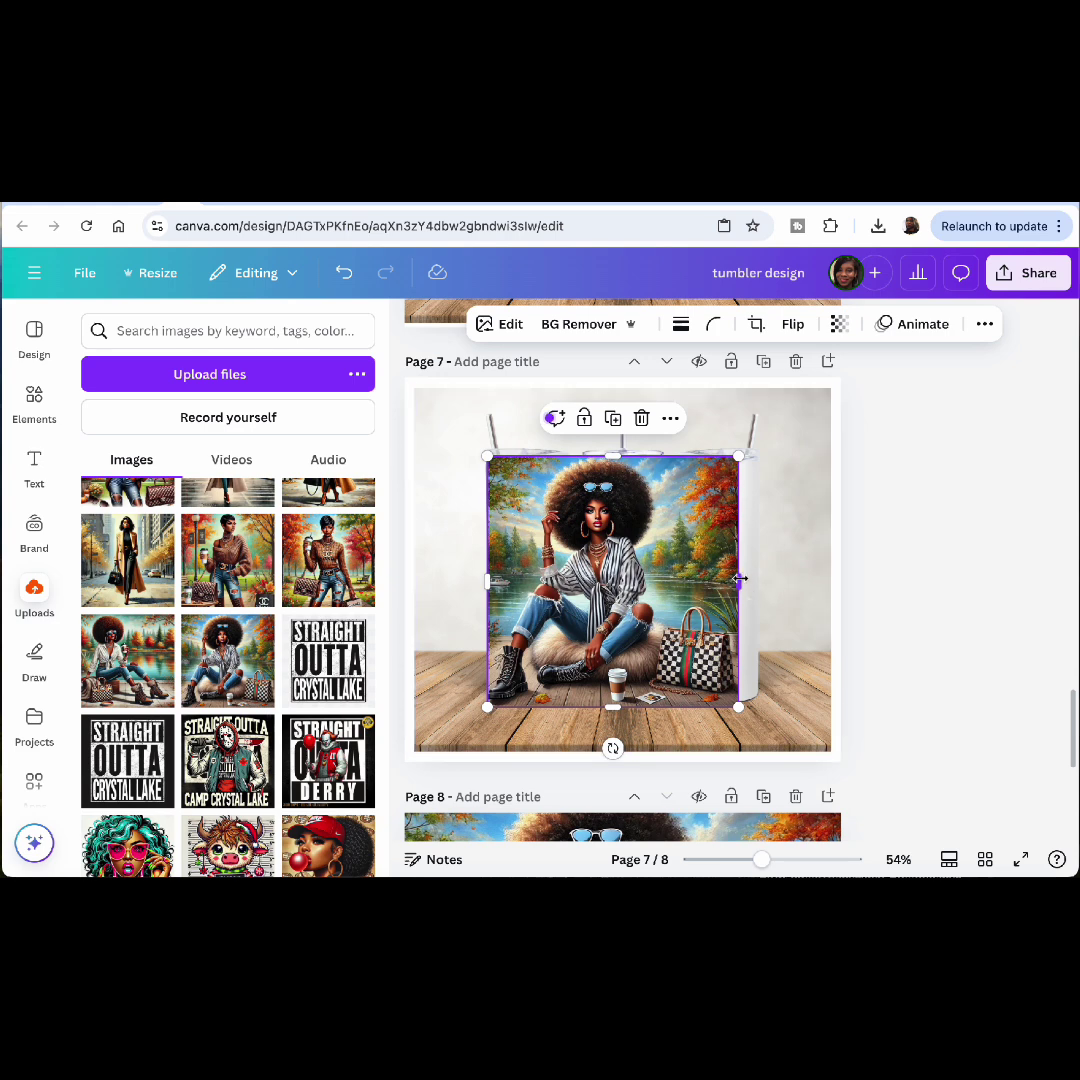
drag(738, 580, 760, 581)
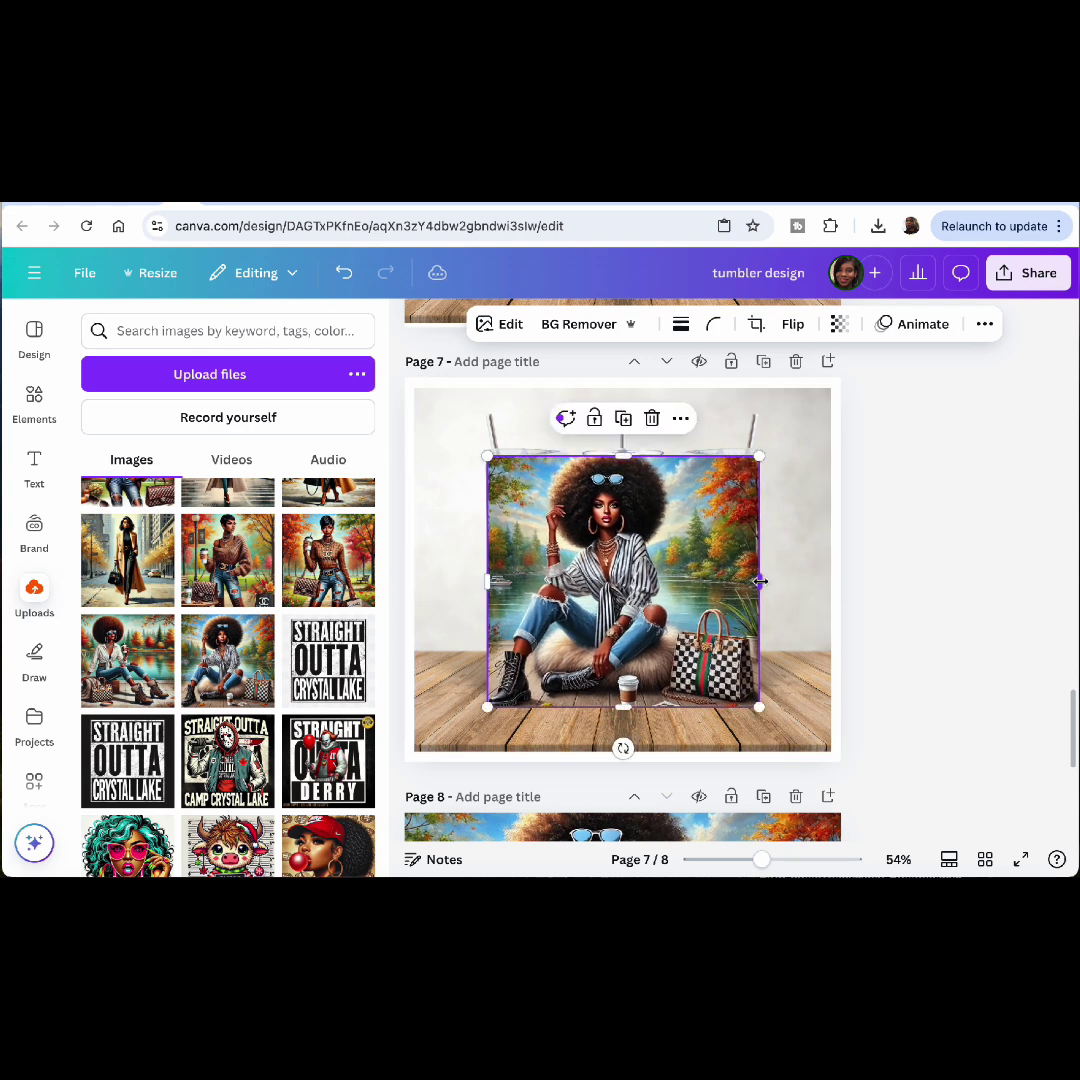
double_click(681, 581)
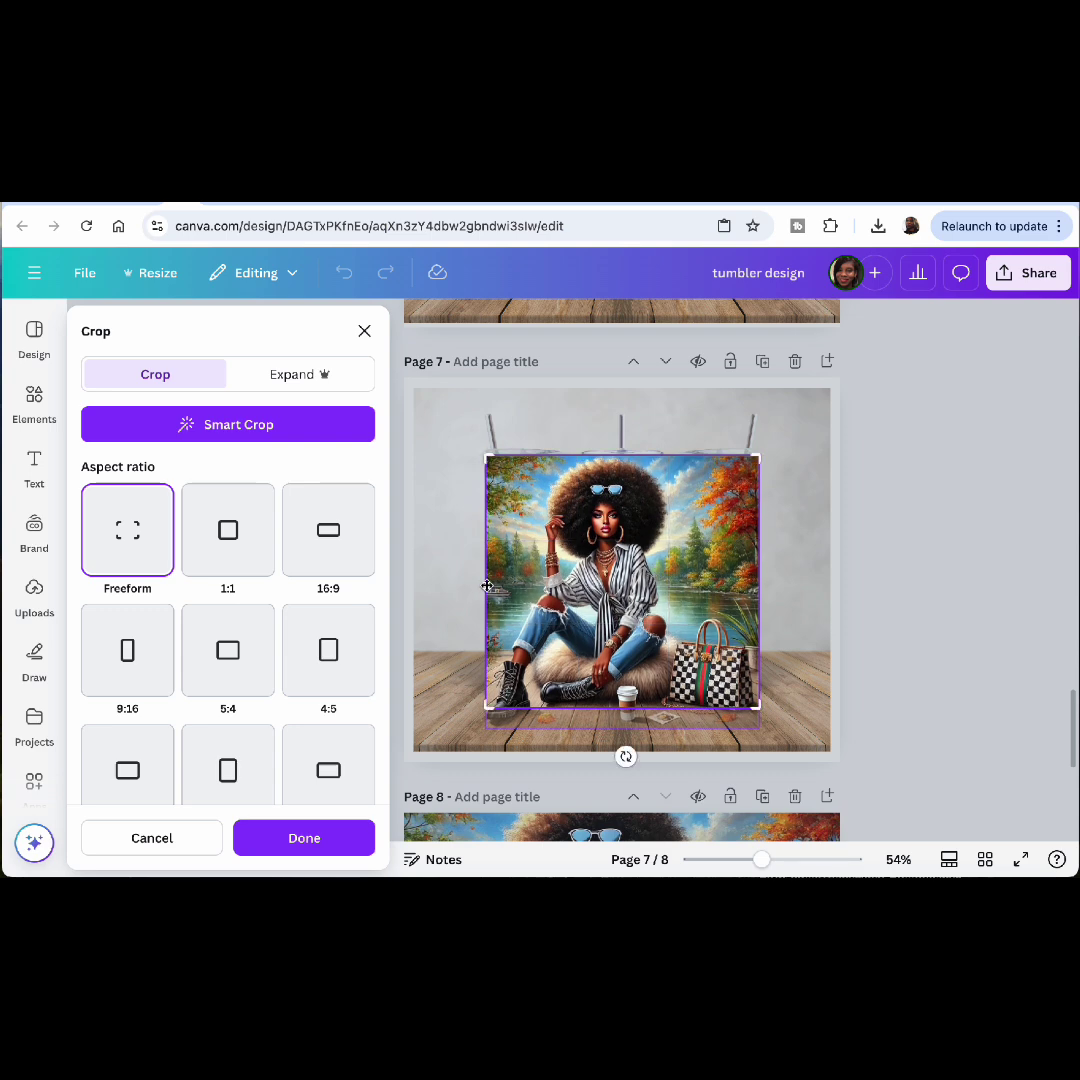
key(Escape)
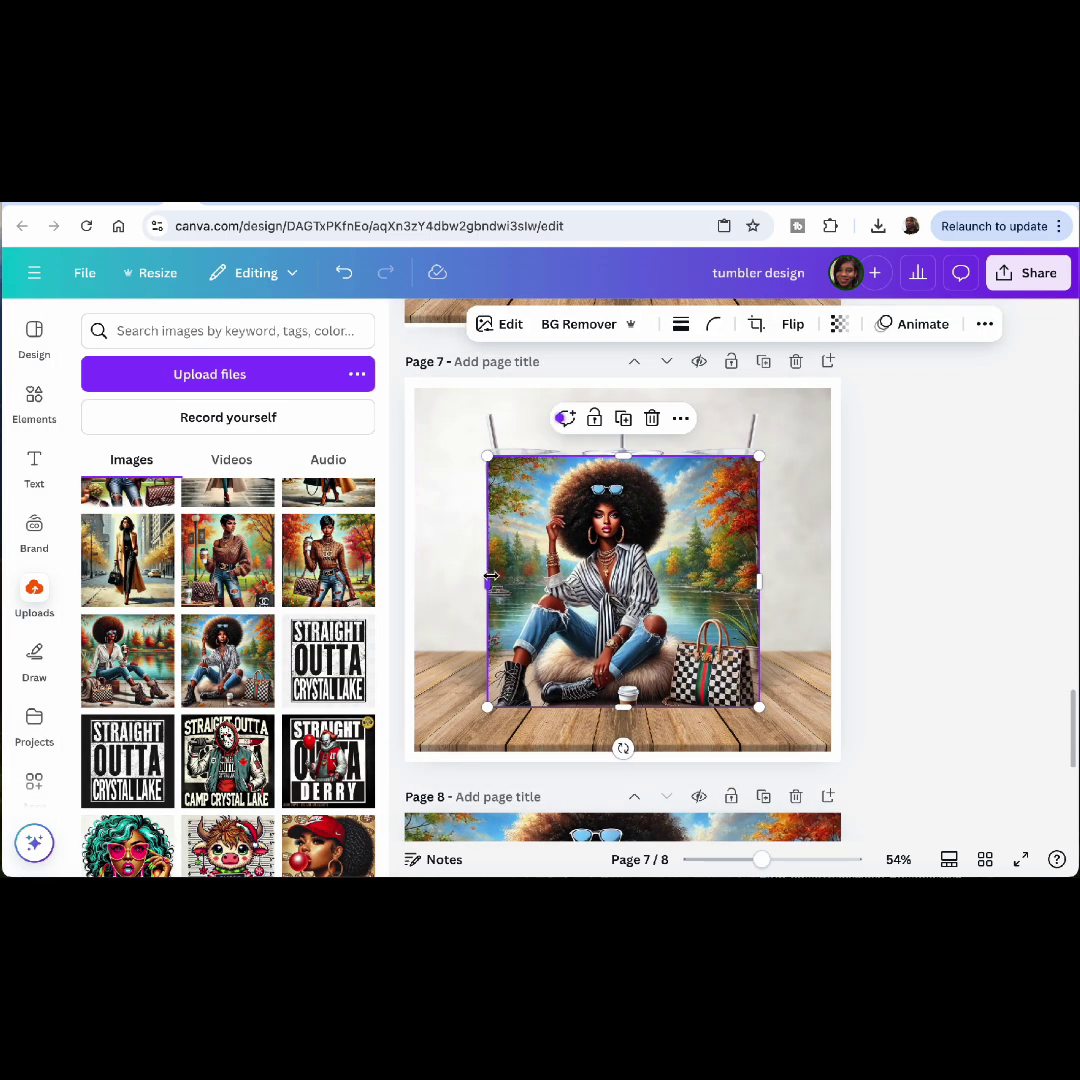
drag(620, 540, 620, 543)
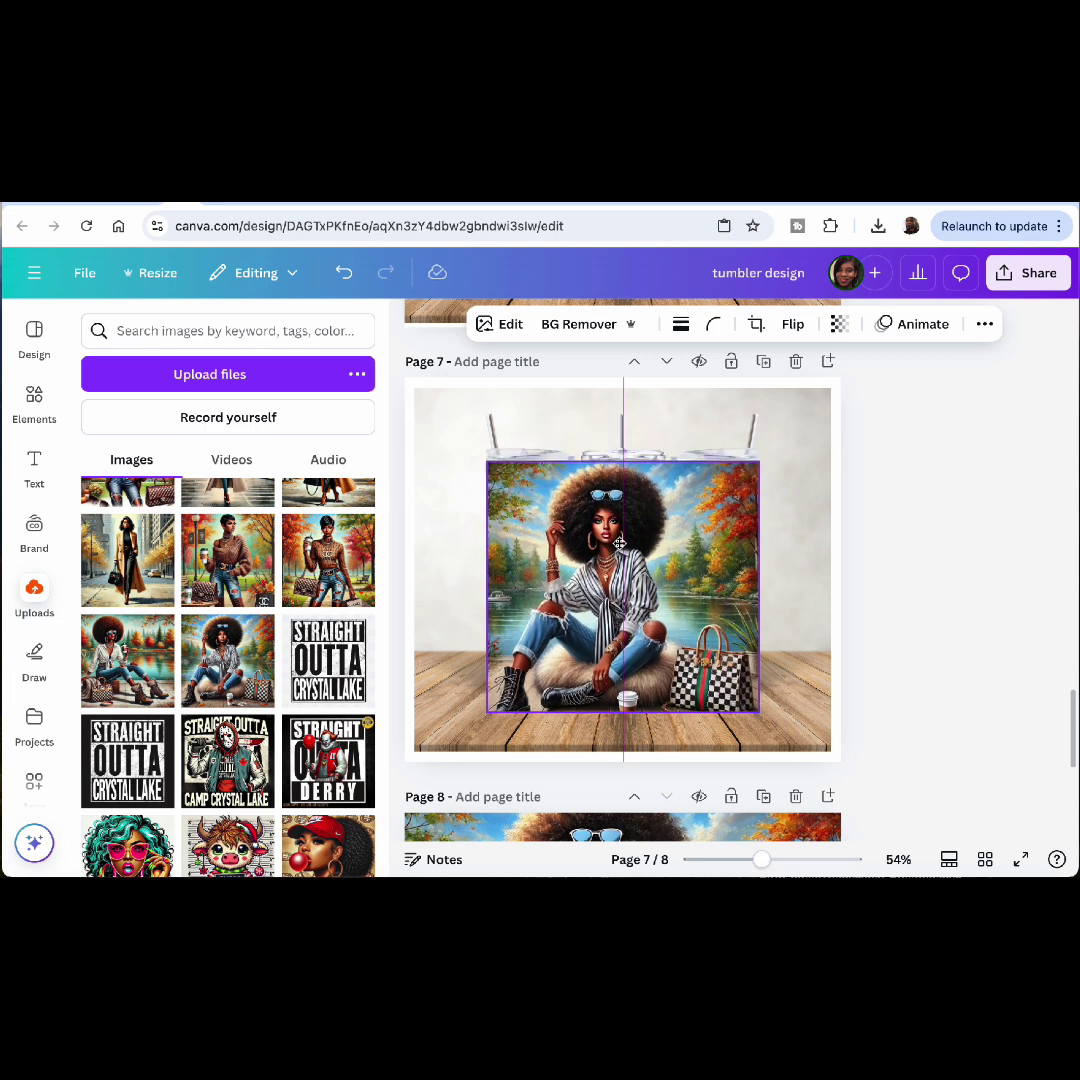
drag(760, 580, 763, 580)
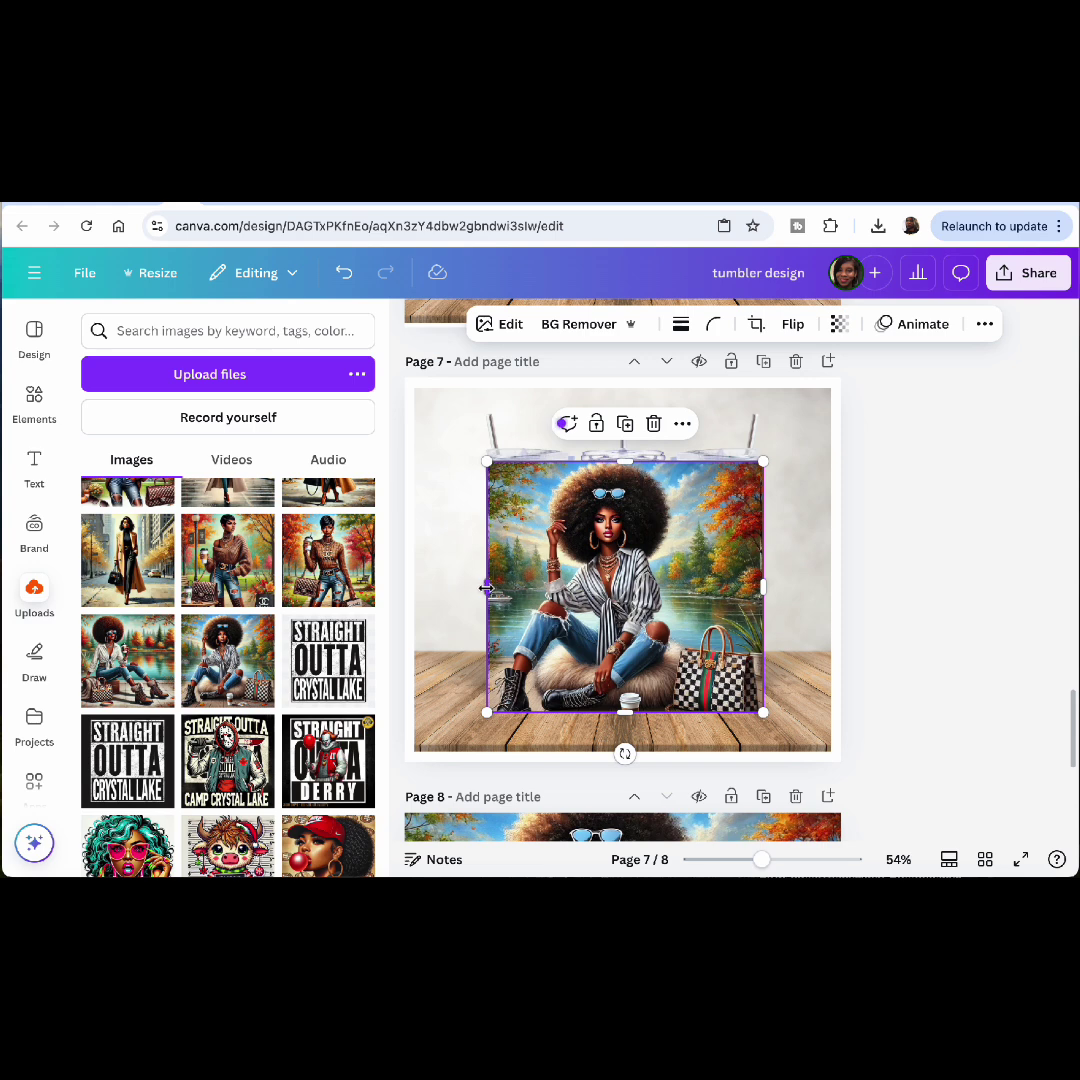
drag(488, 588, 486, 588)
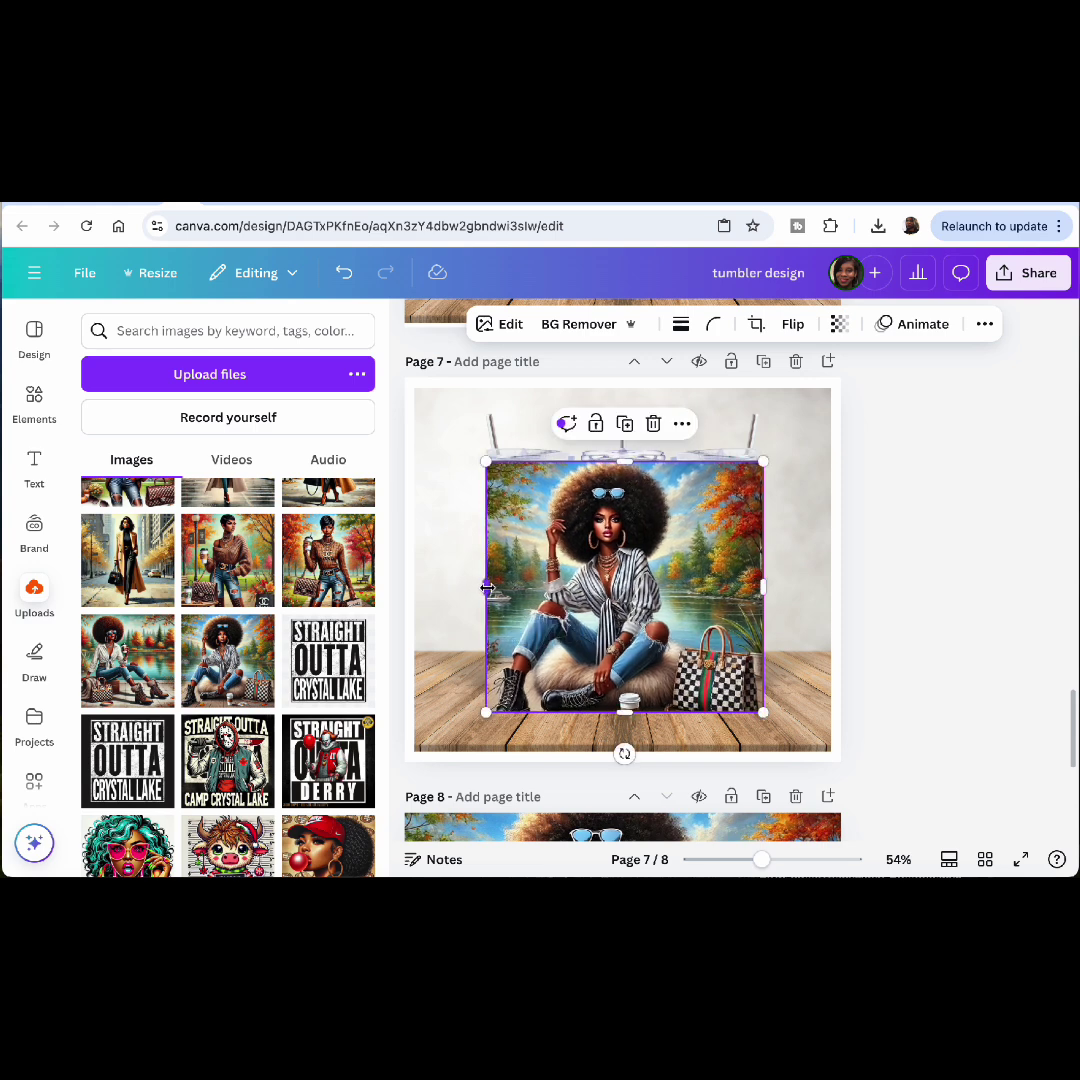
Send the Afro woman artwork to back so it shows only on the tumbler bodies
click(681, 425)
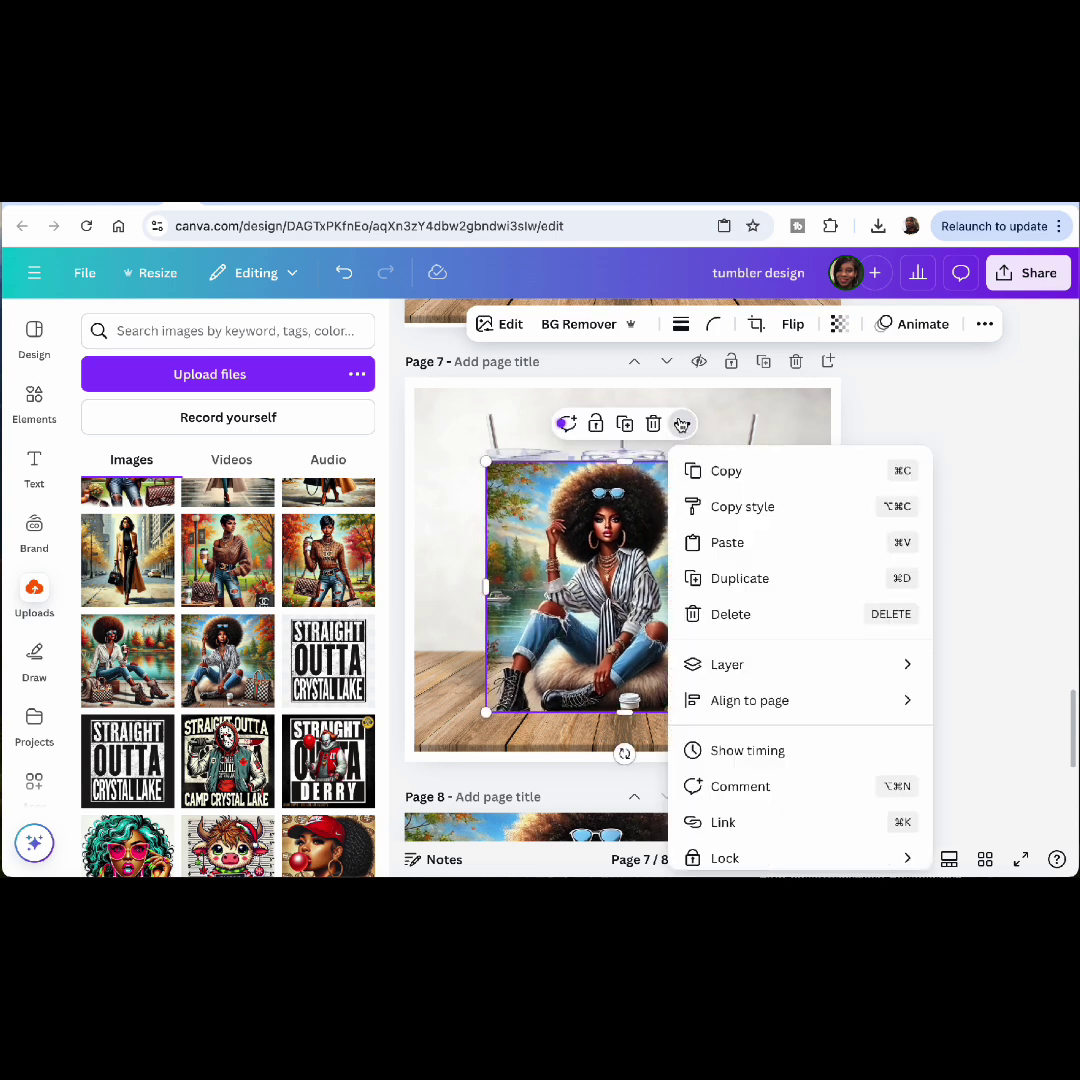
mouse_move(752, 666)
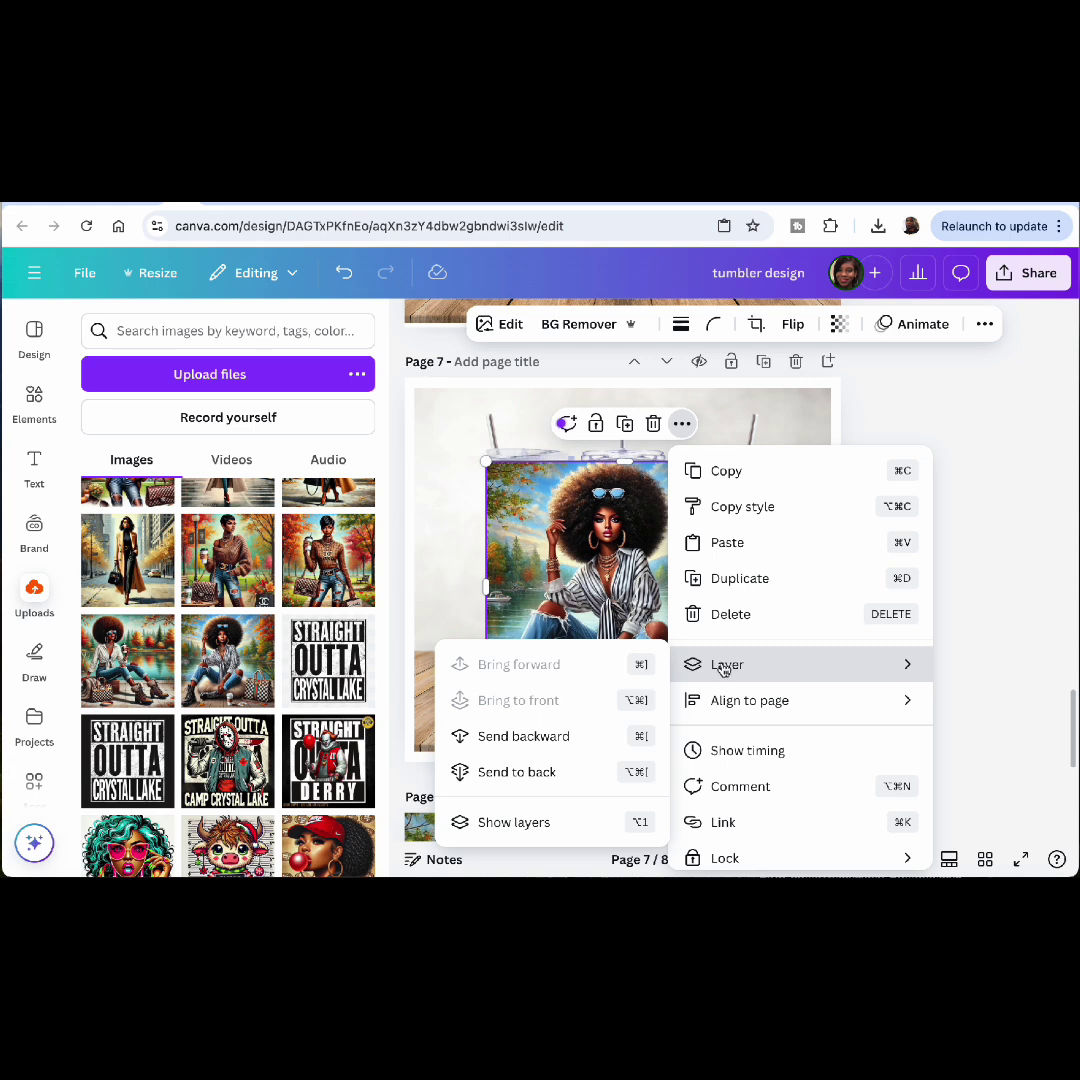
click(530, 774)
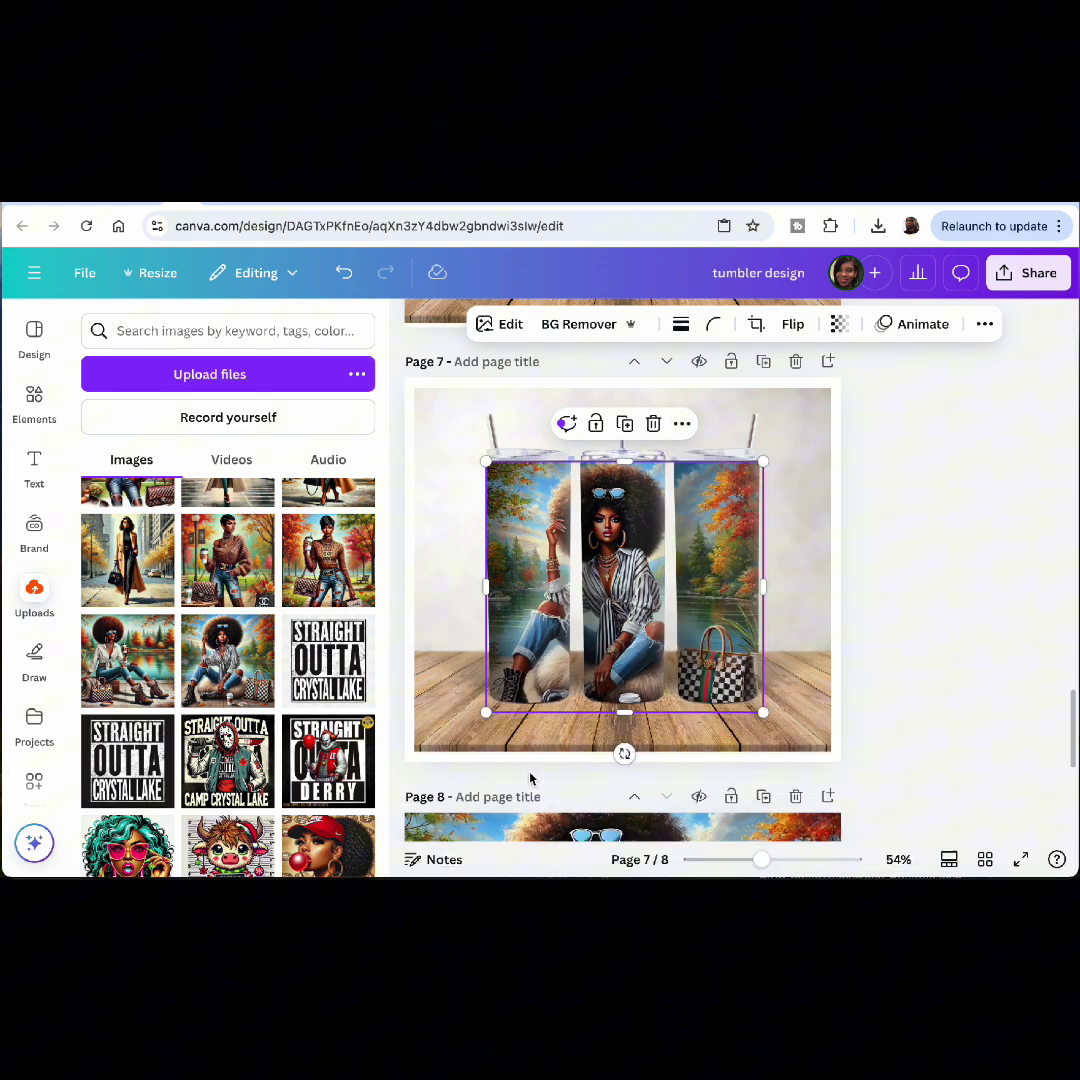
click(904, 598)
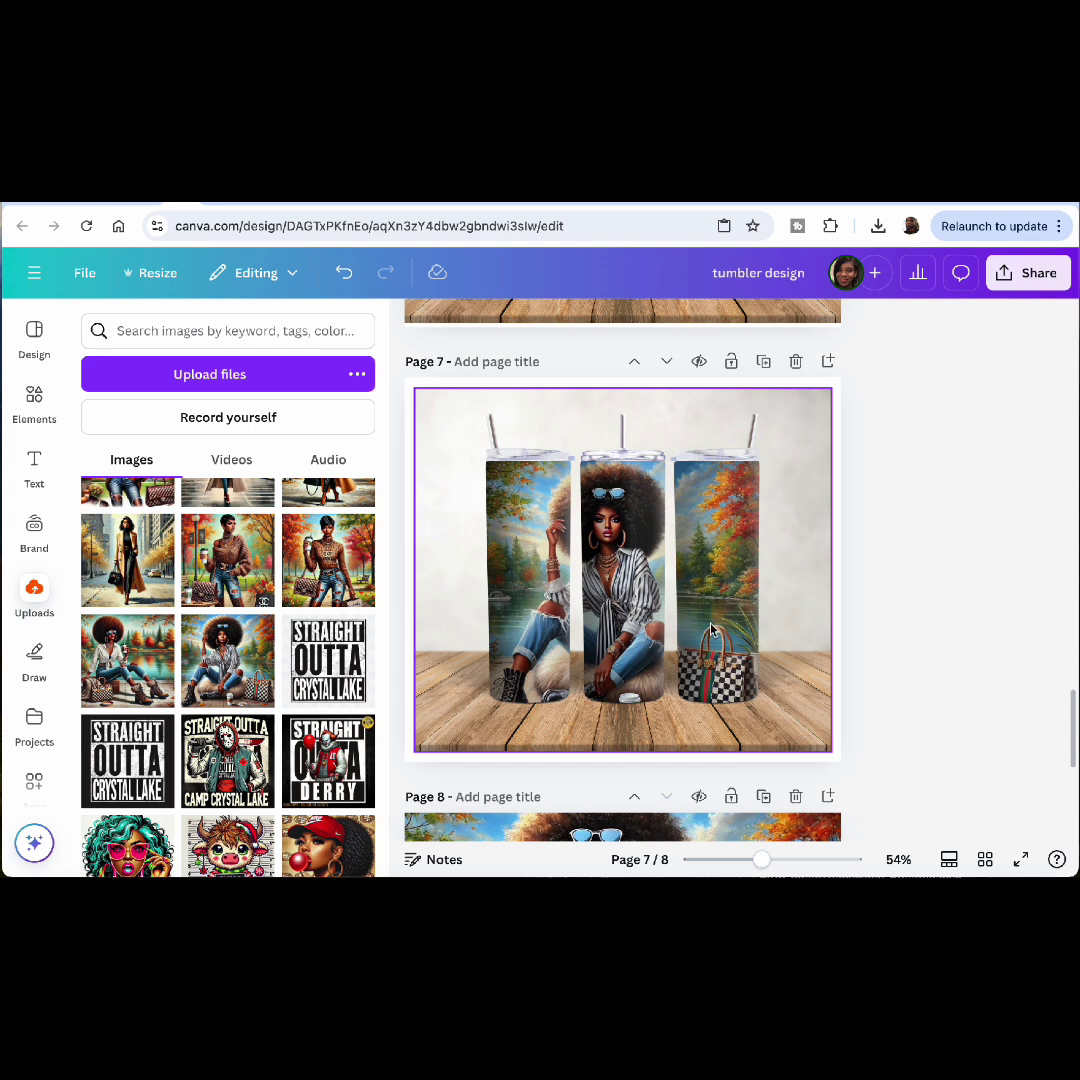
scroll(711, 628, down, 1)
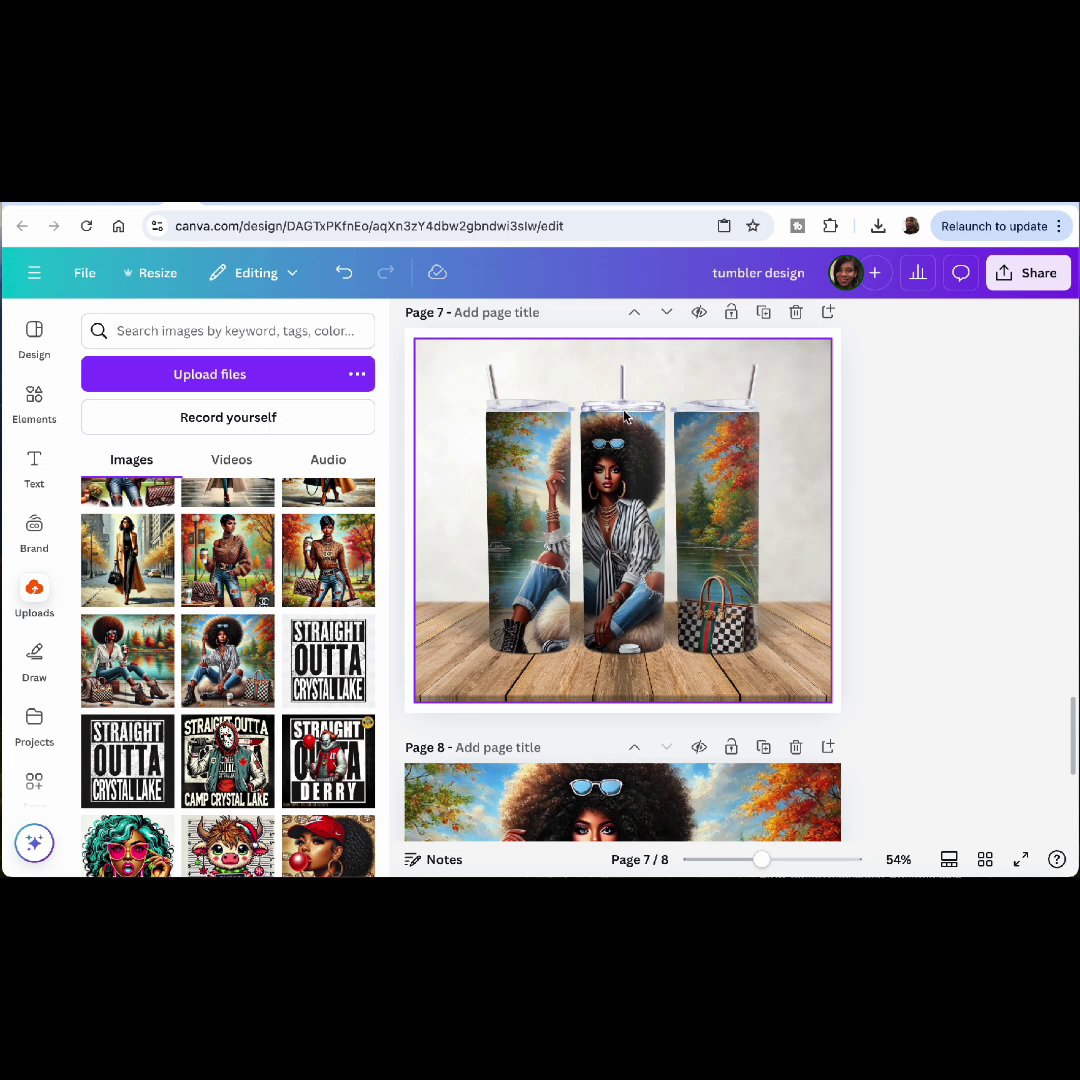
scroll(688, 566, up, 9)
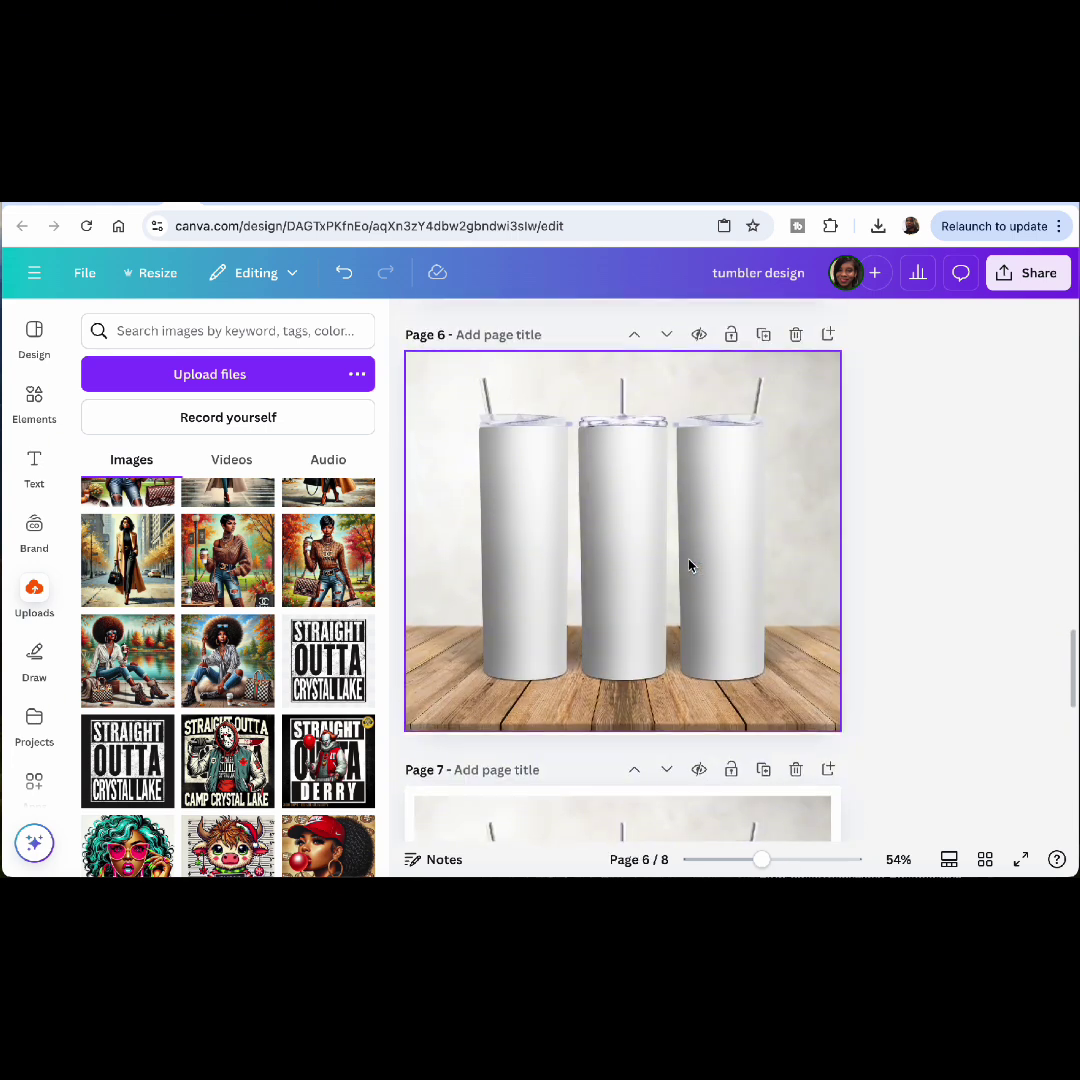
Add the brown-sweater autumn woman artwork to page 6 and size it over the tumblers
click(224, 571)
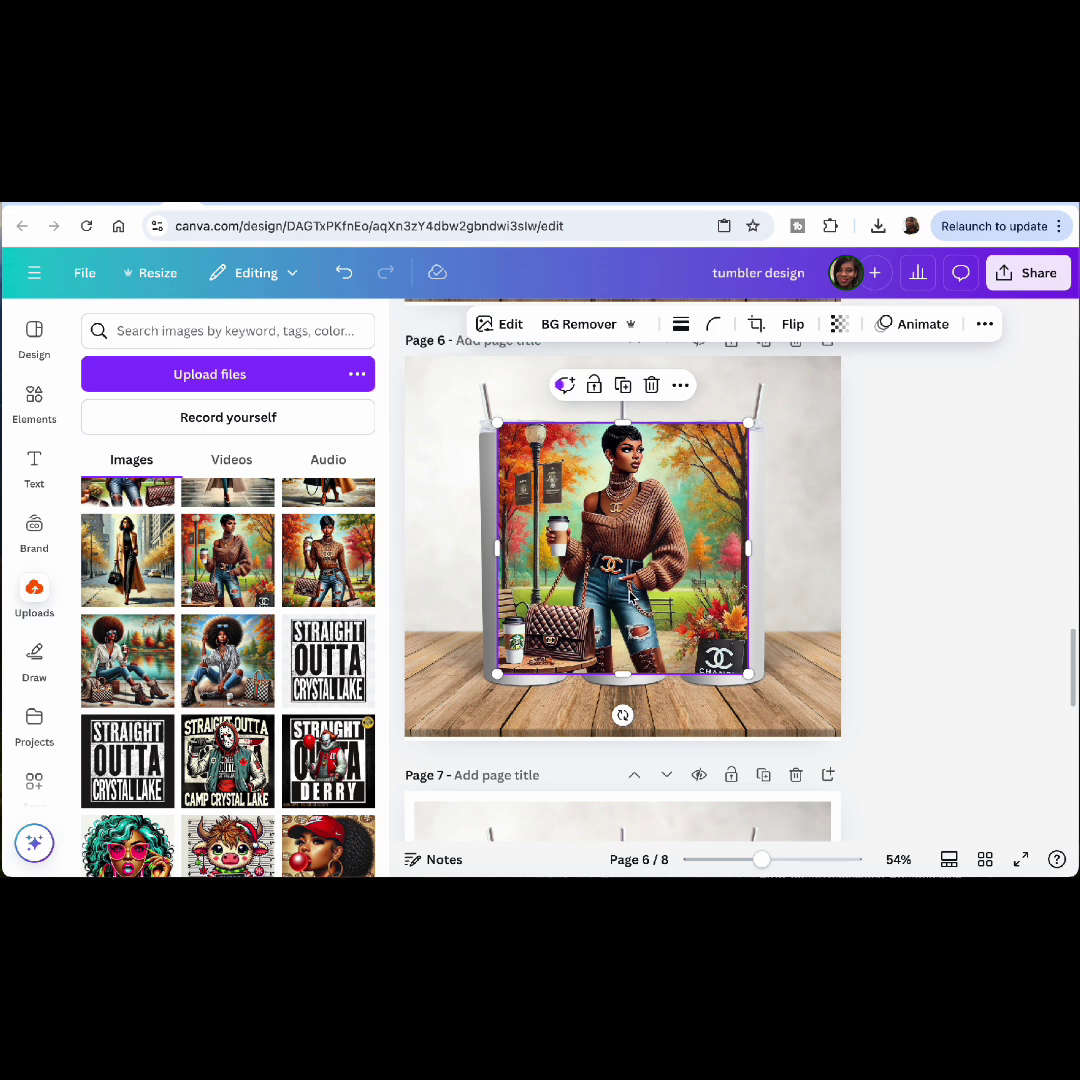
drag(630, 594, 630, 614)
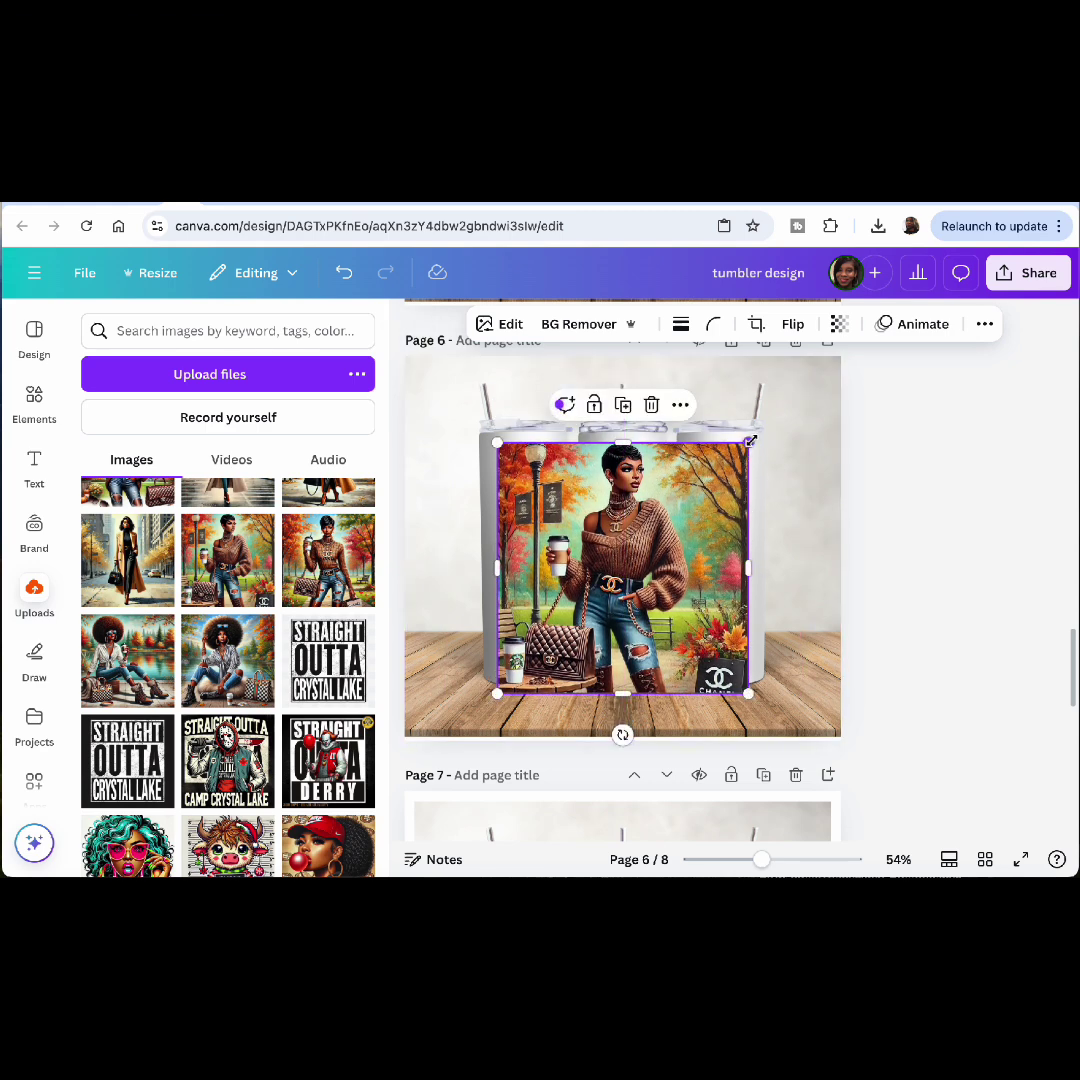
drag(750, 441, 757, 433)
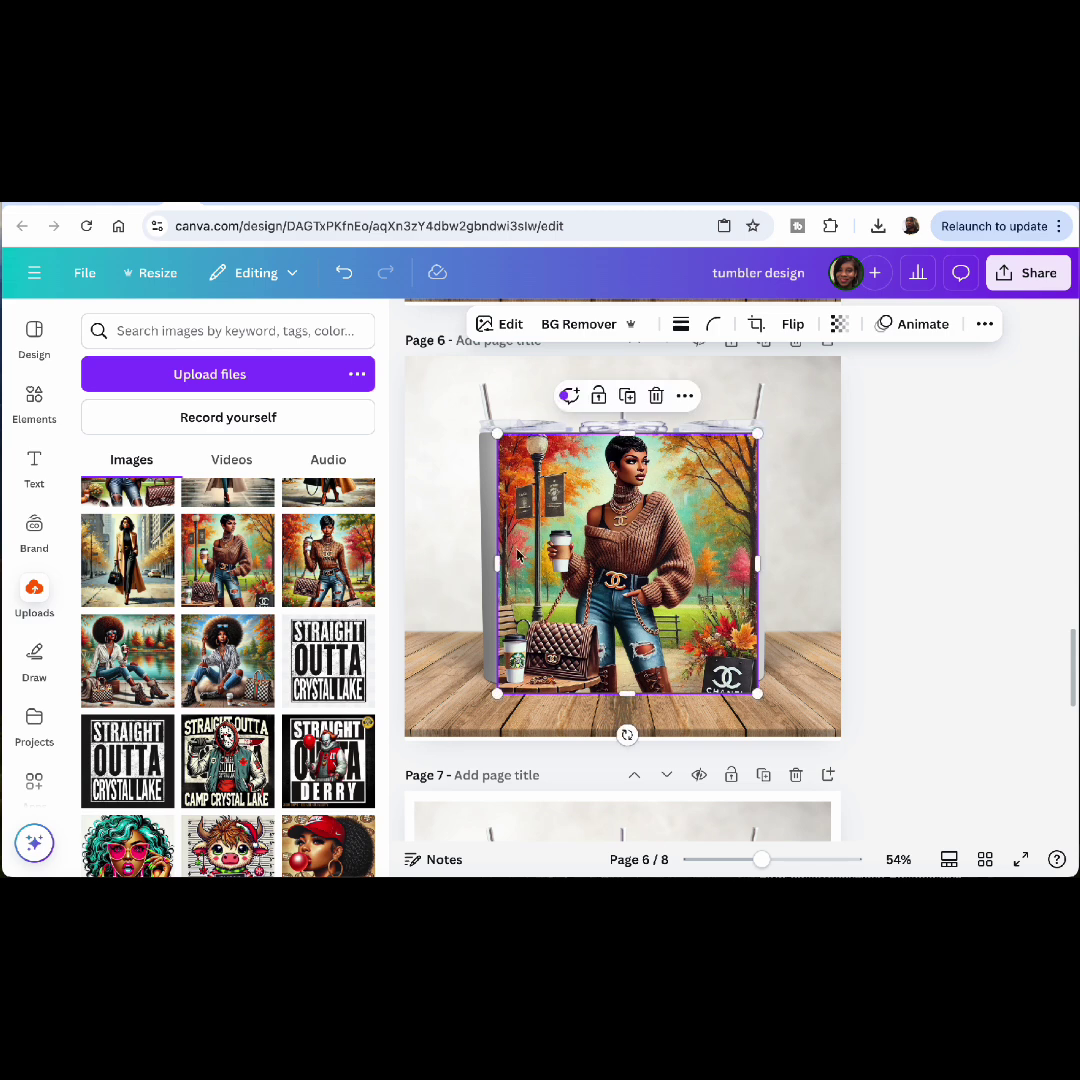
drag(497, 566, 475, 569)
double_click(509, 464)
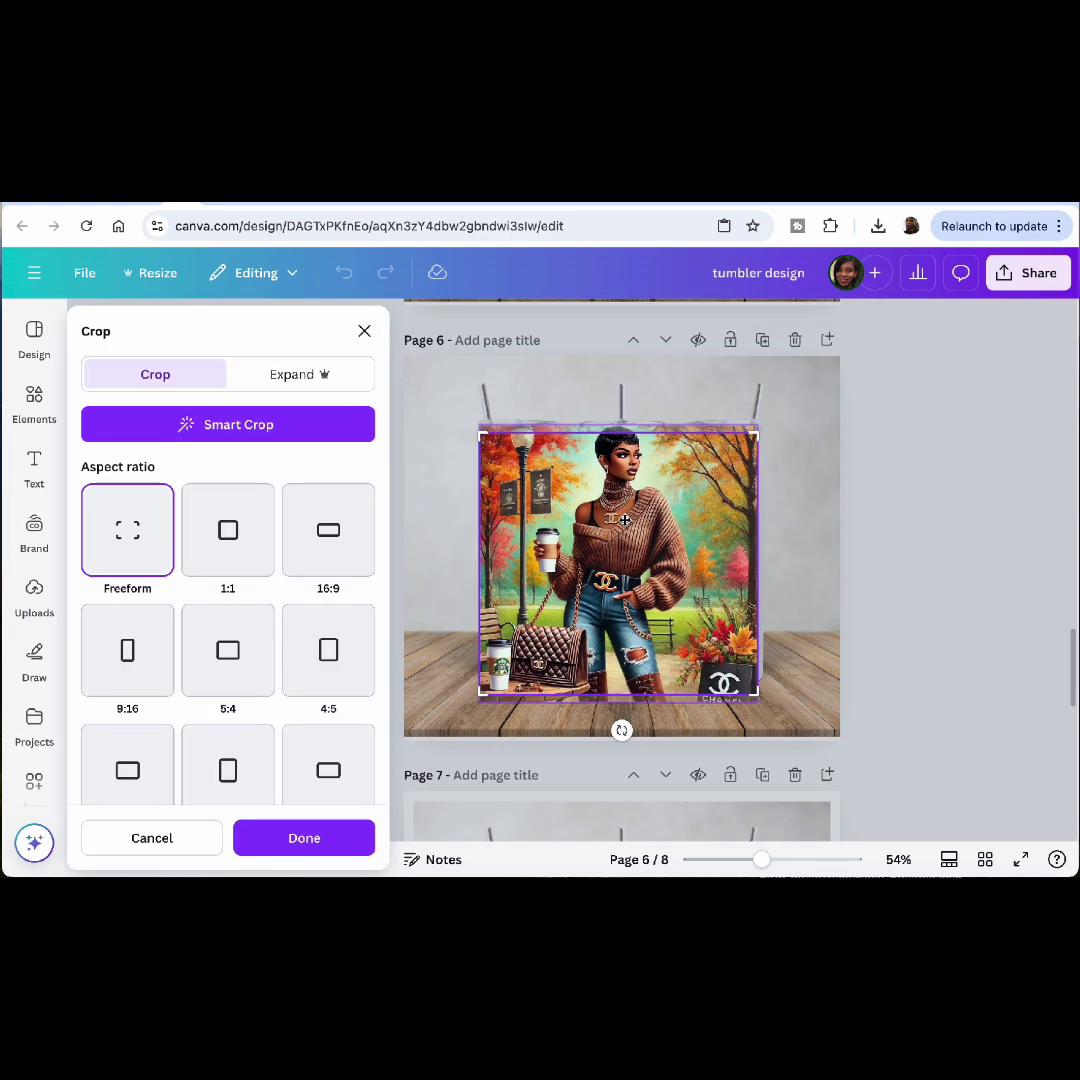
click(780, 573)
drag(754, 566, 762, 566)
drag(622, 693, 624, 683)
drag(637, 617, 637, 622)
drag(764, 438, 767, 430)
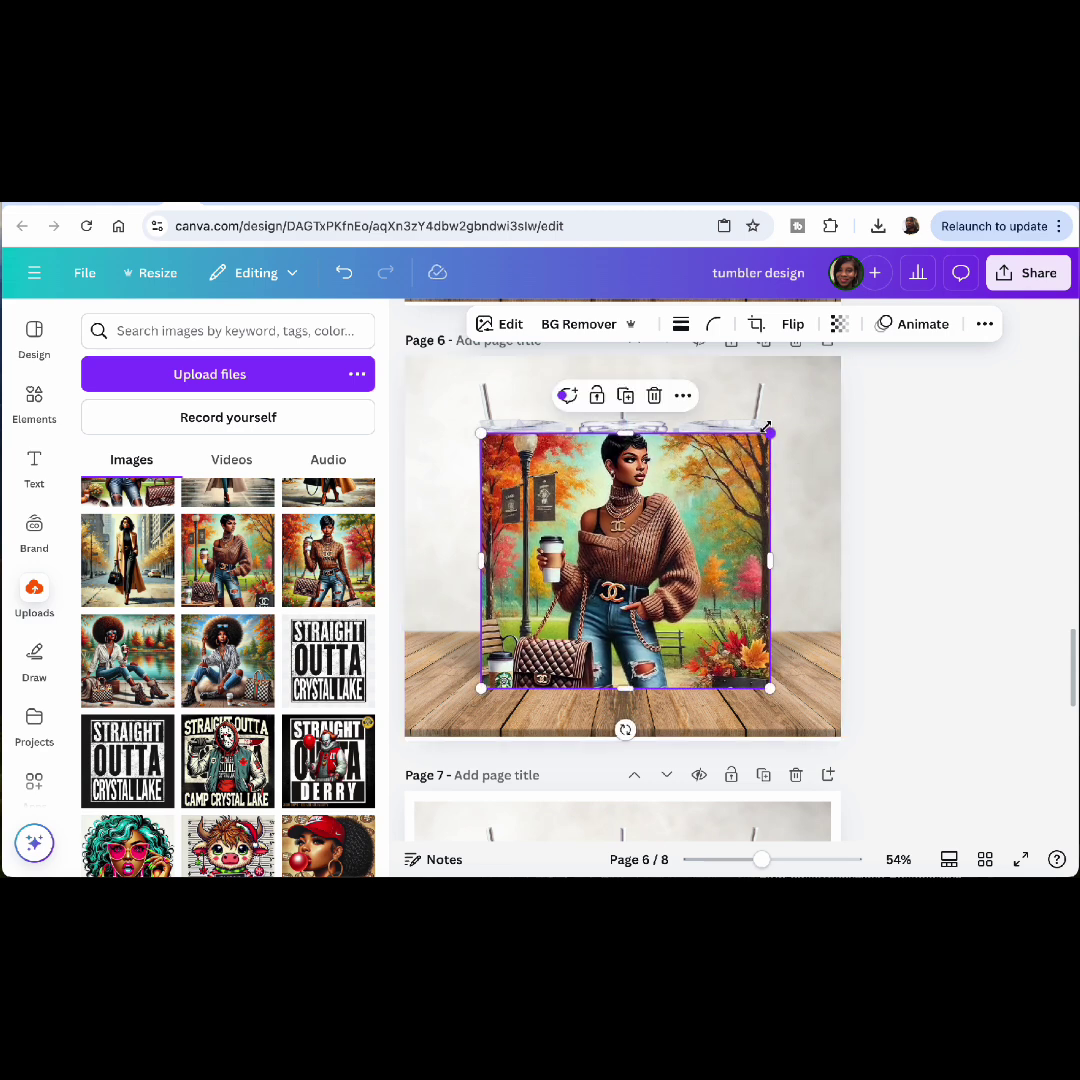
Centre the autumn artwork and send it behind the tumbler mockup
click(811, 495)
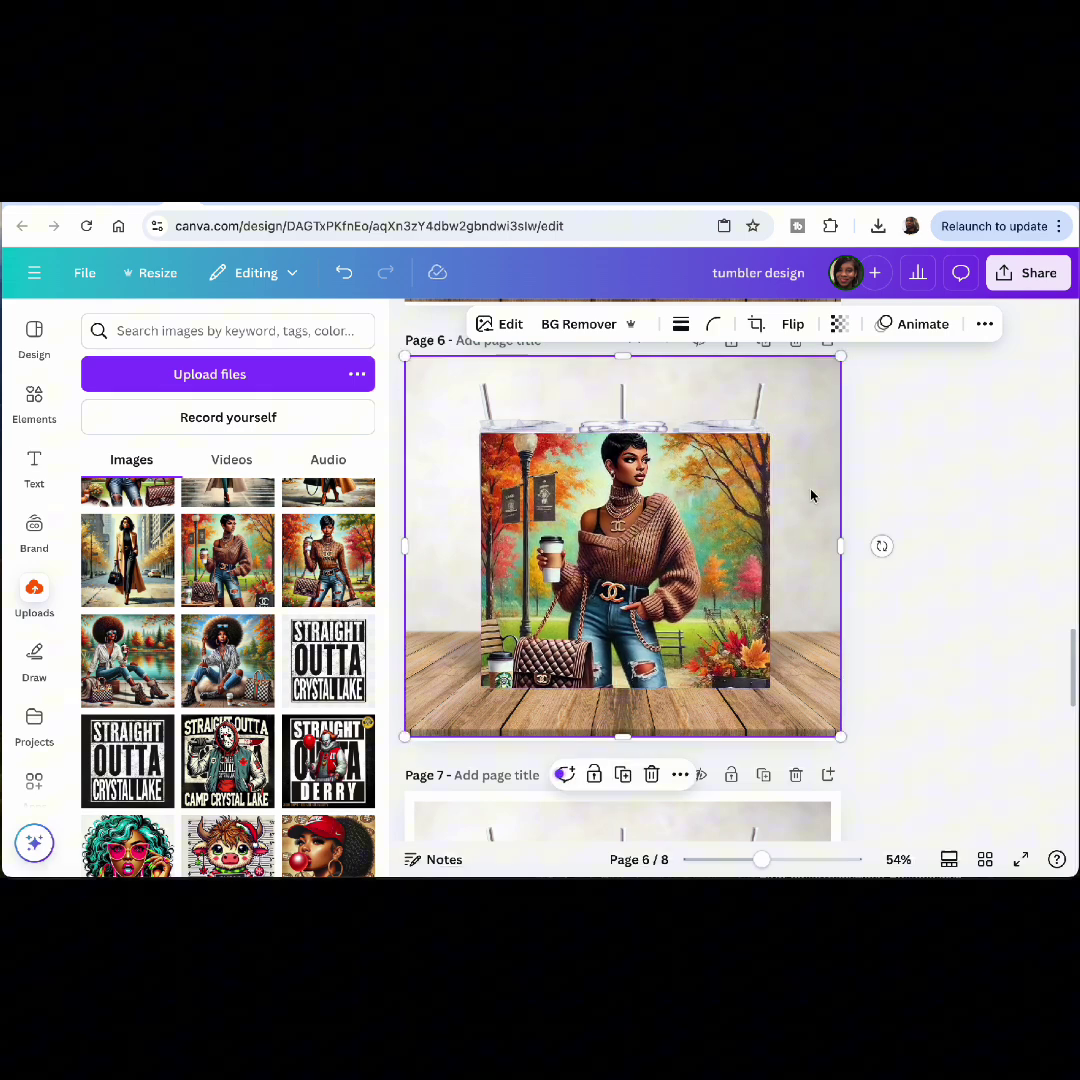
click(745, 488)
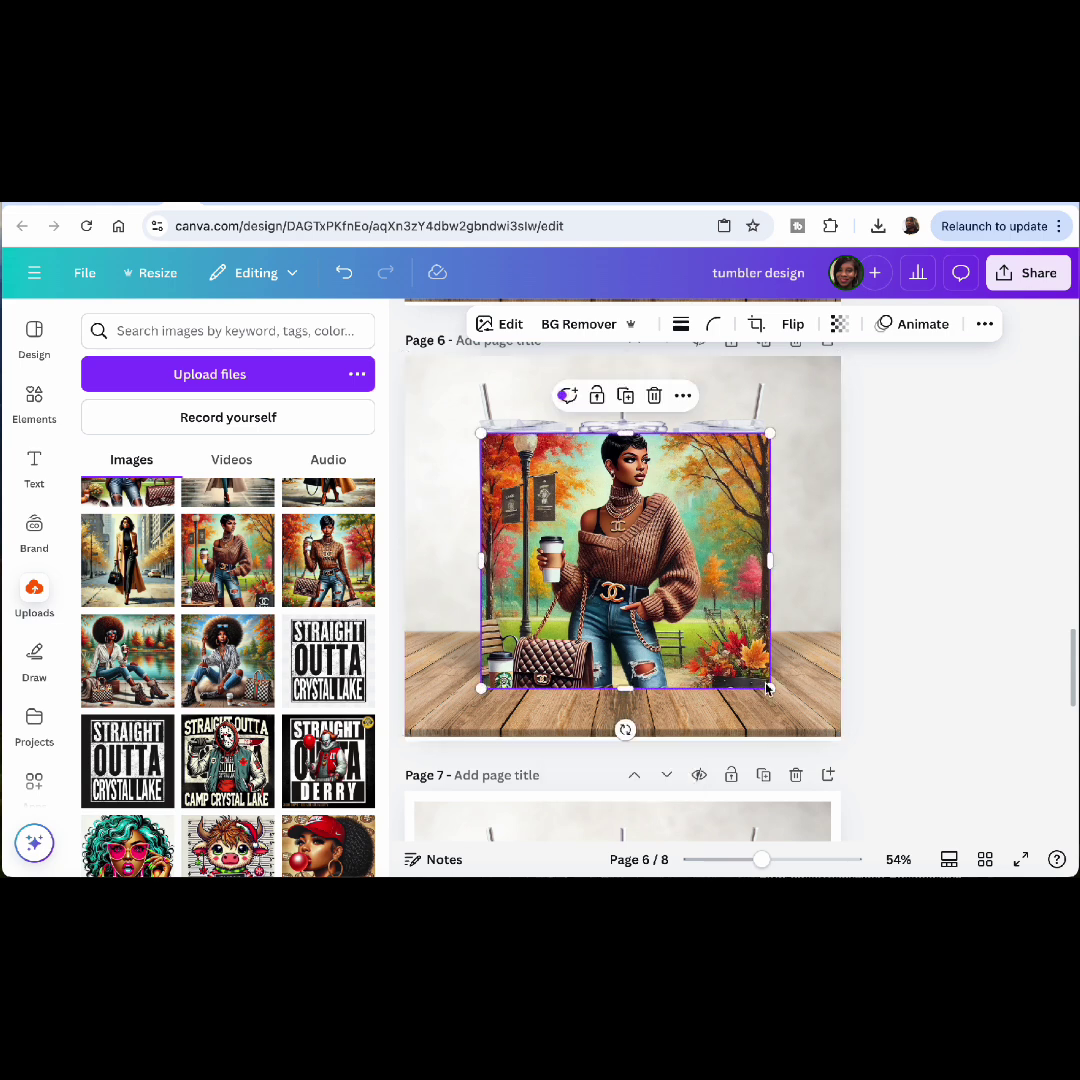
drag(766, 687, 772, 690)
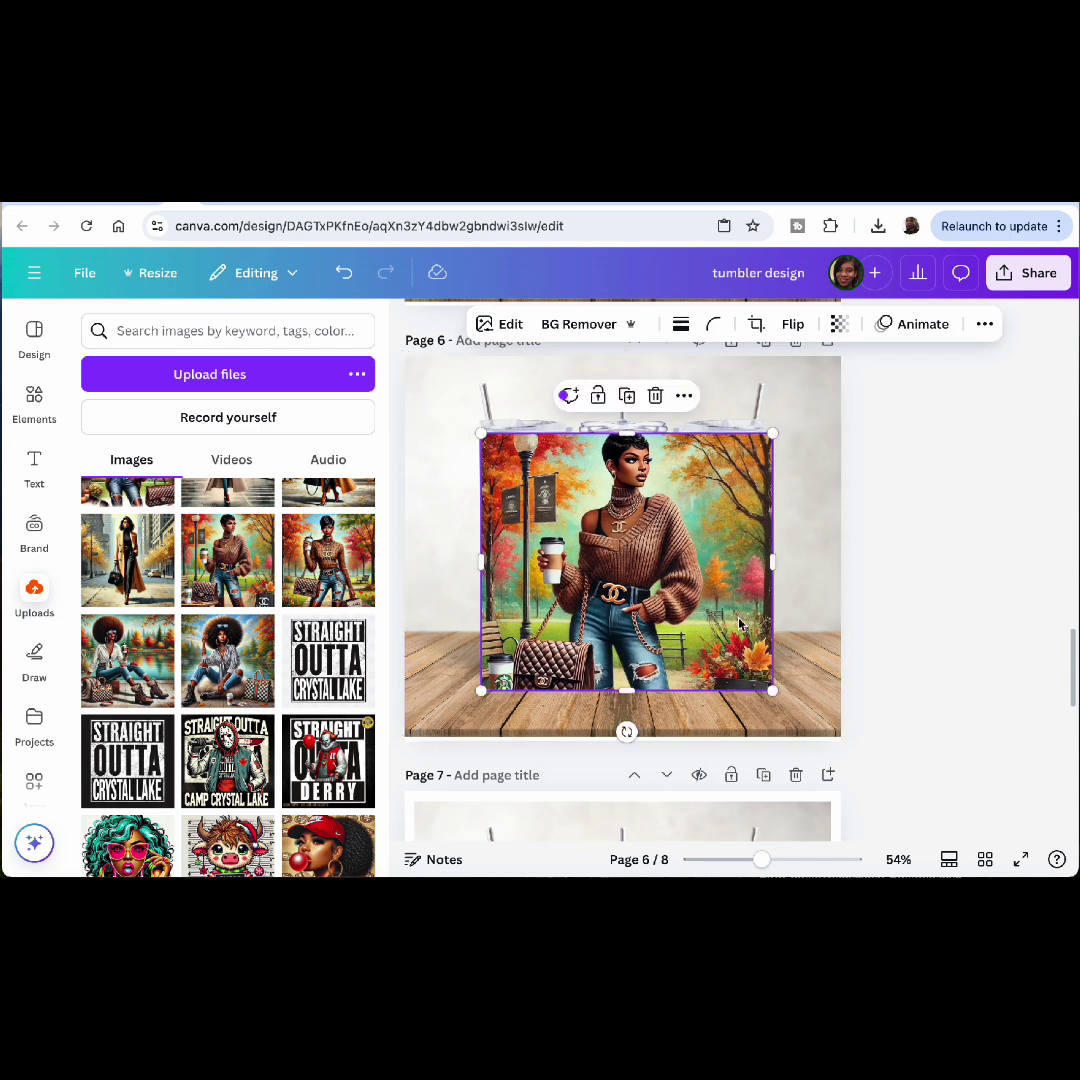
drag(736, 622, 737, 620)
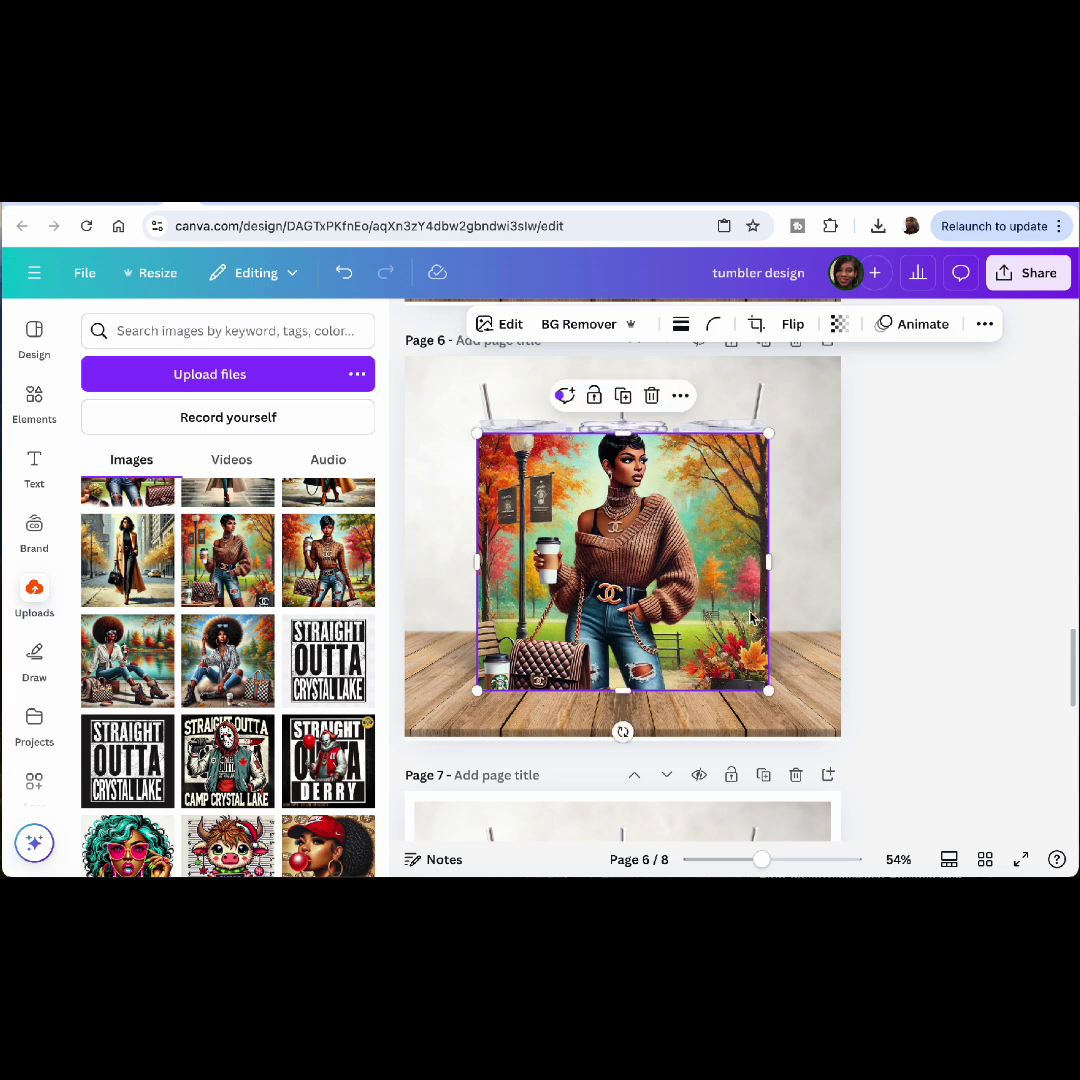
click(680, 399)
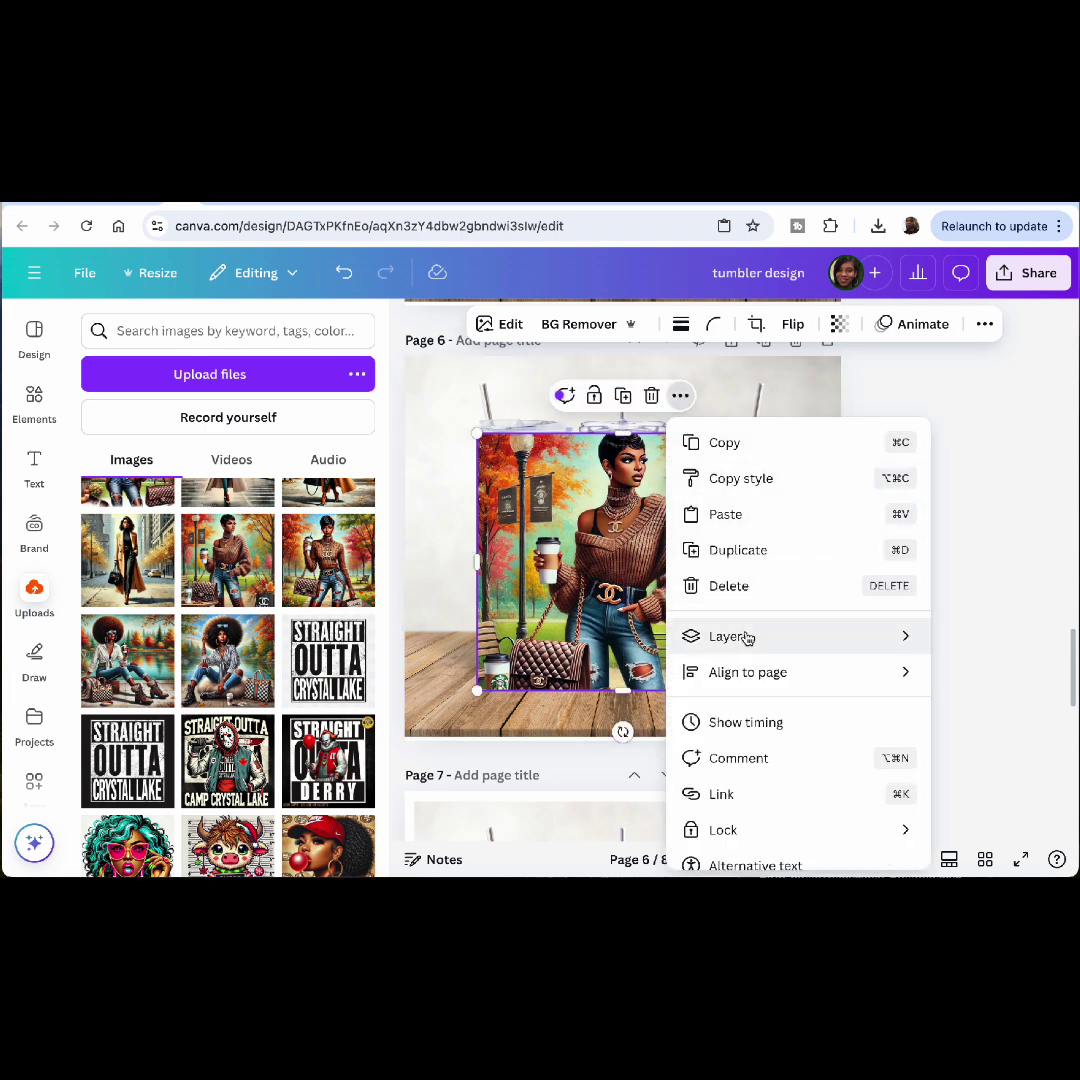
mouse_move(729, 646)
click(530, 746)
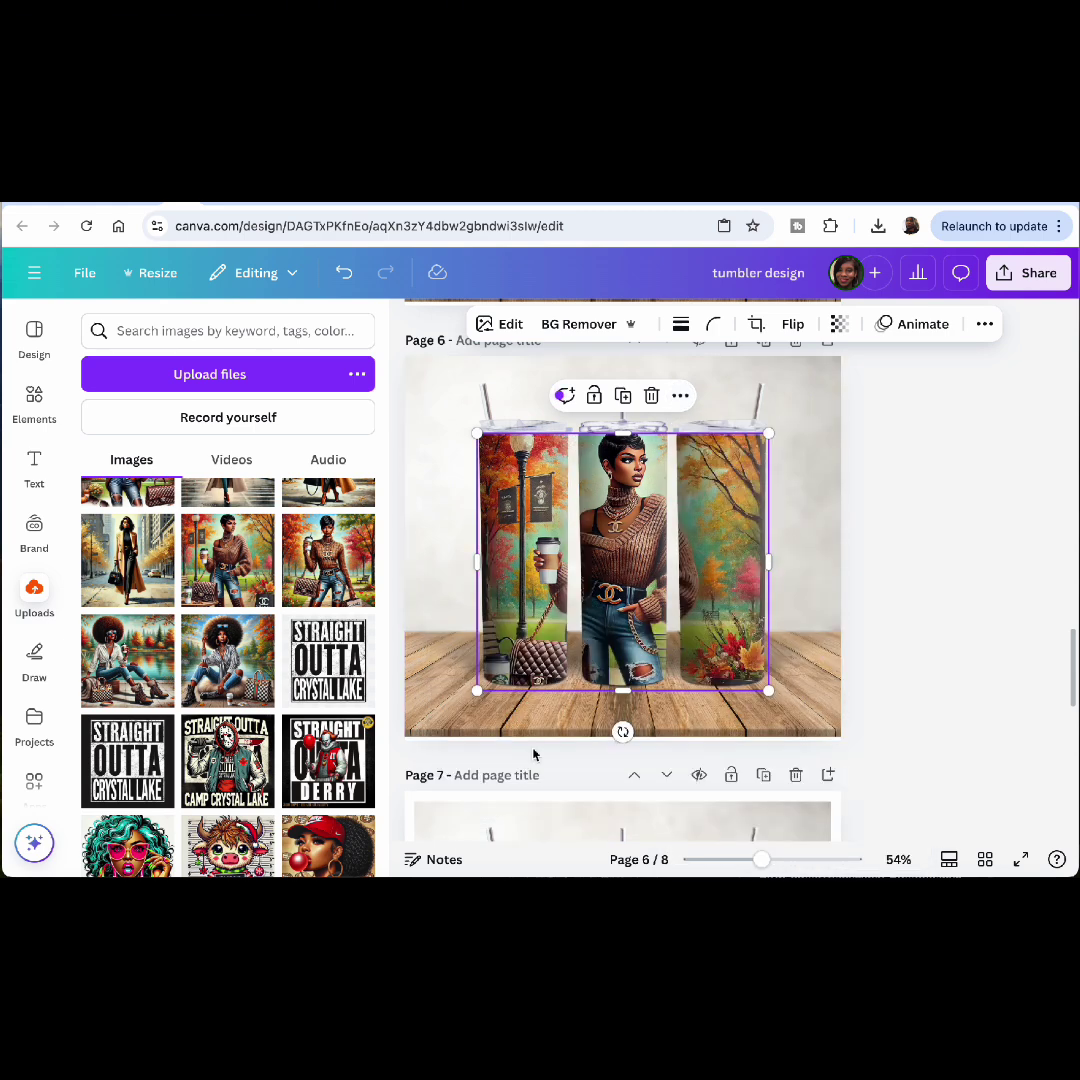
click(939, 533)
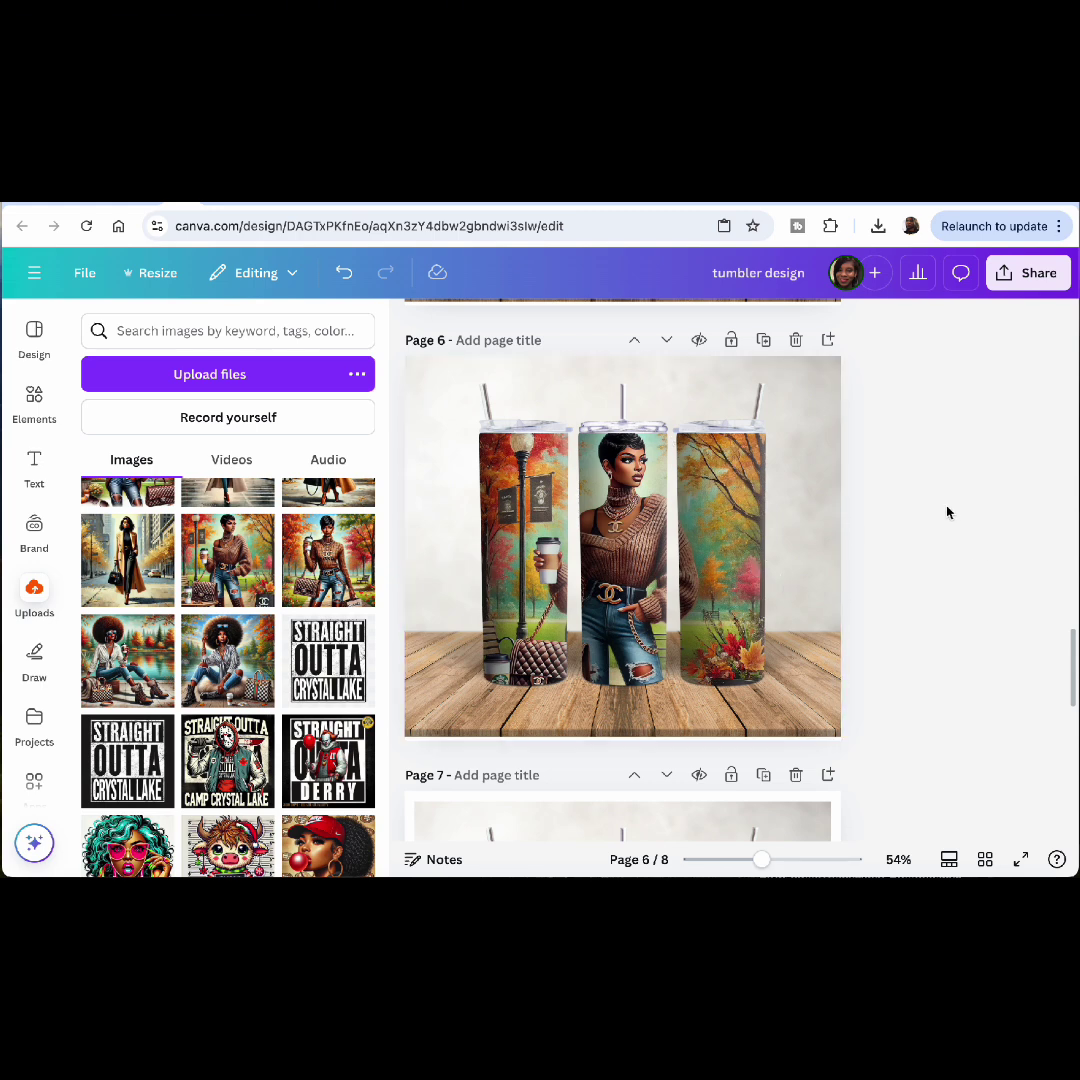
Scroll up through pages 4 to 1, then back down to page 5's blank white tumblers
scroll(677, 632, up, 10)
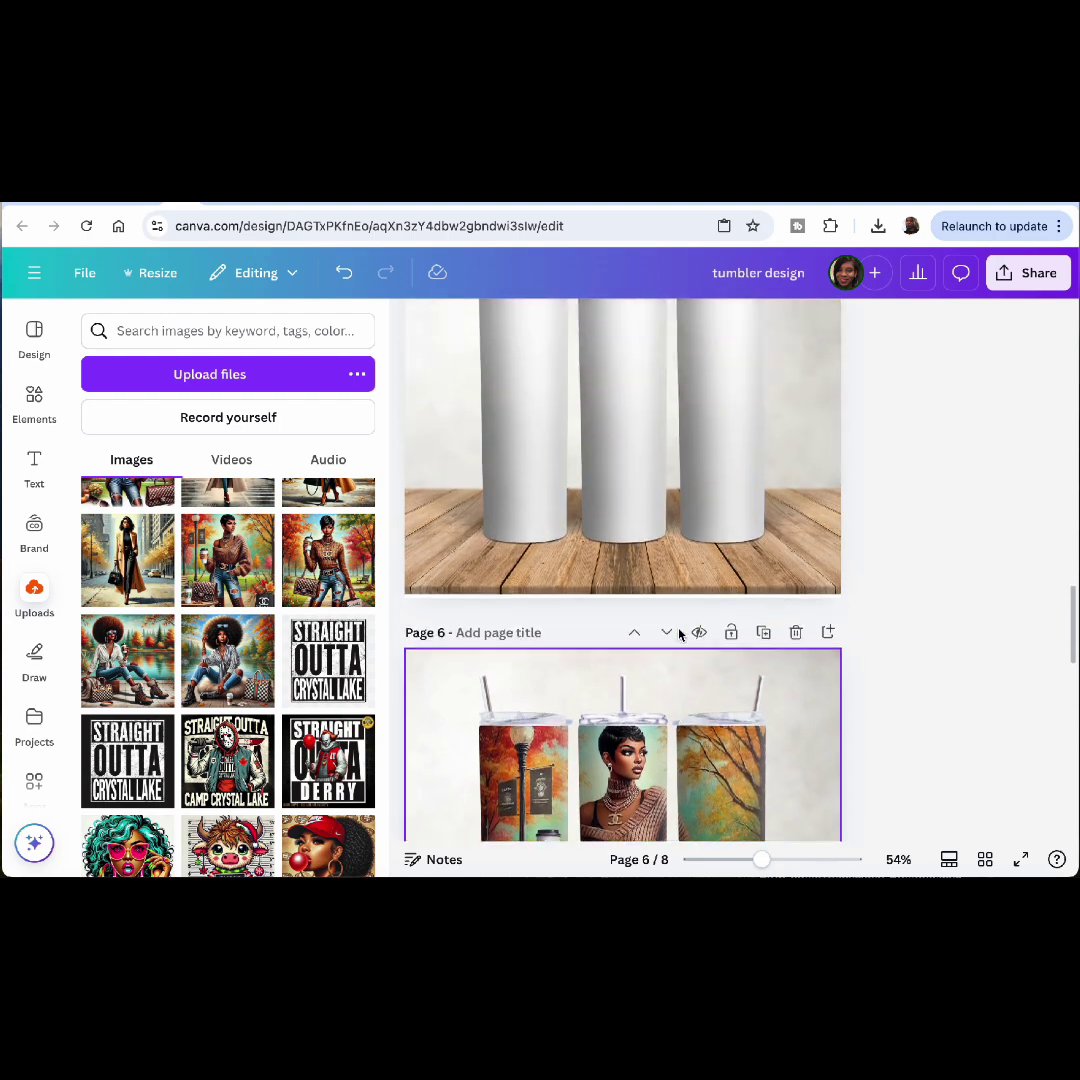
scroll(680, 625, up, 1)
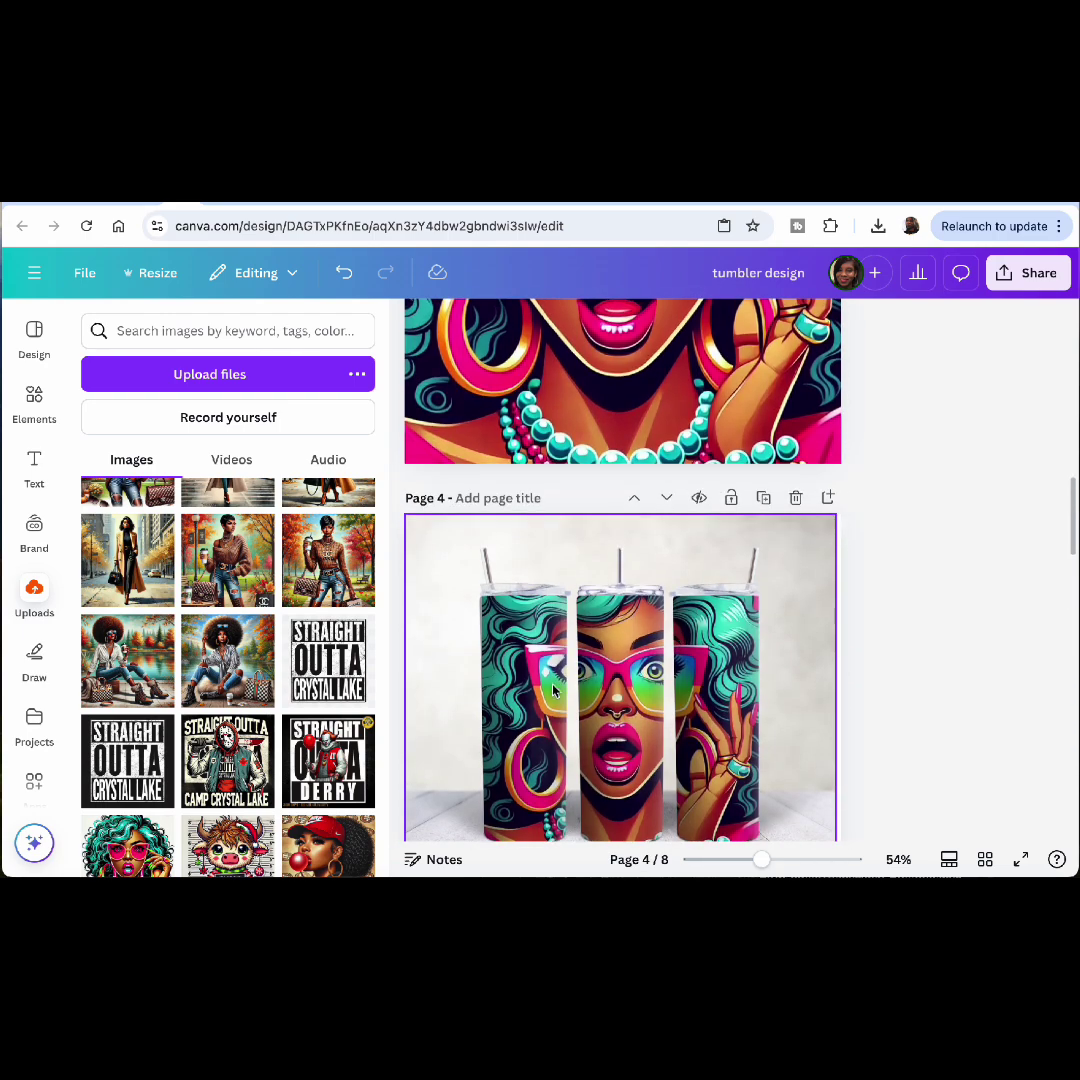
scroll(553, 690, up, 8)
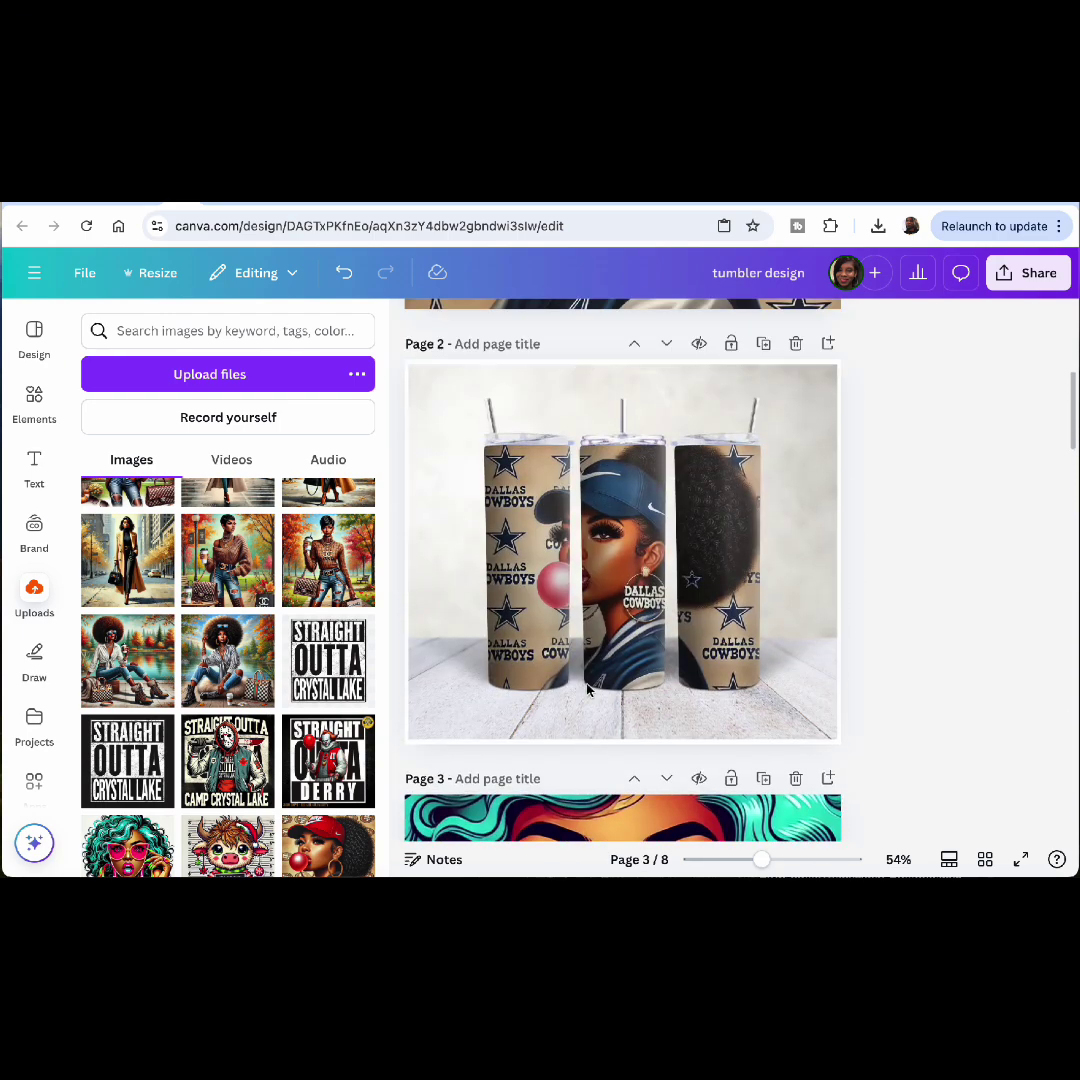
scroll(630, 665, up, 1)
scroll(623, 627, up, 5)
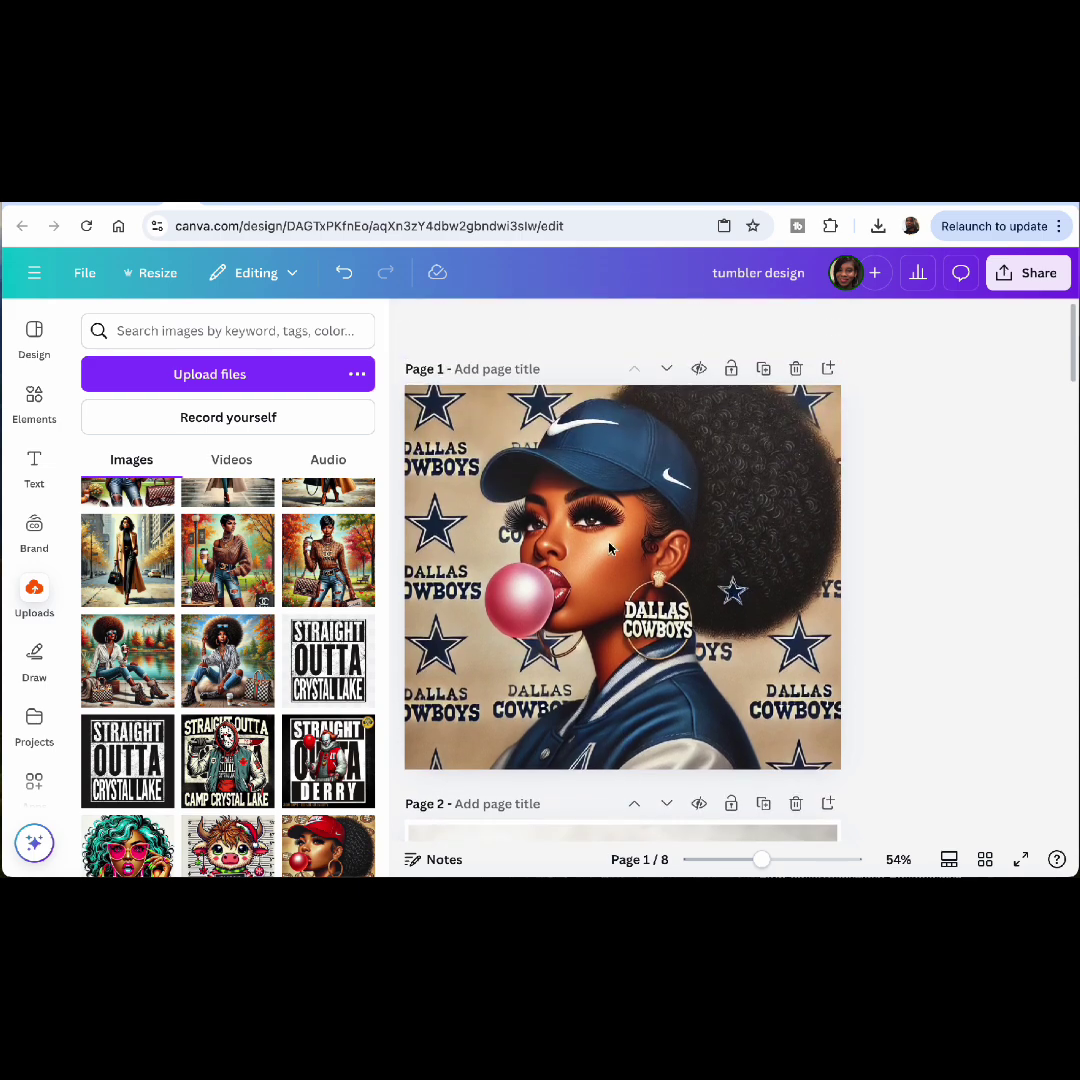
scroll(604, 614, down, 20)
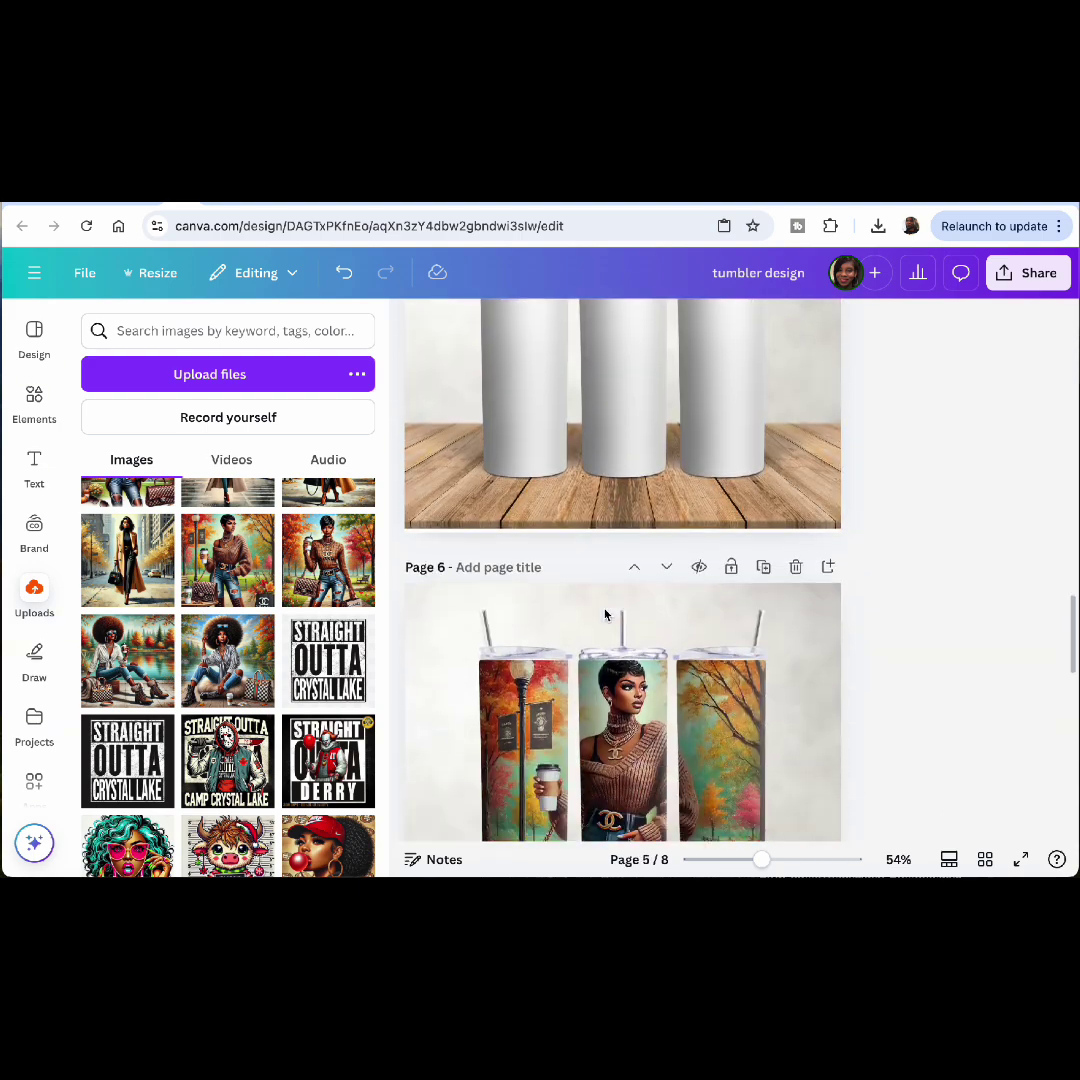
scroll(607, 612, up, 6)
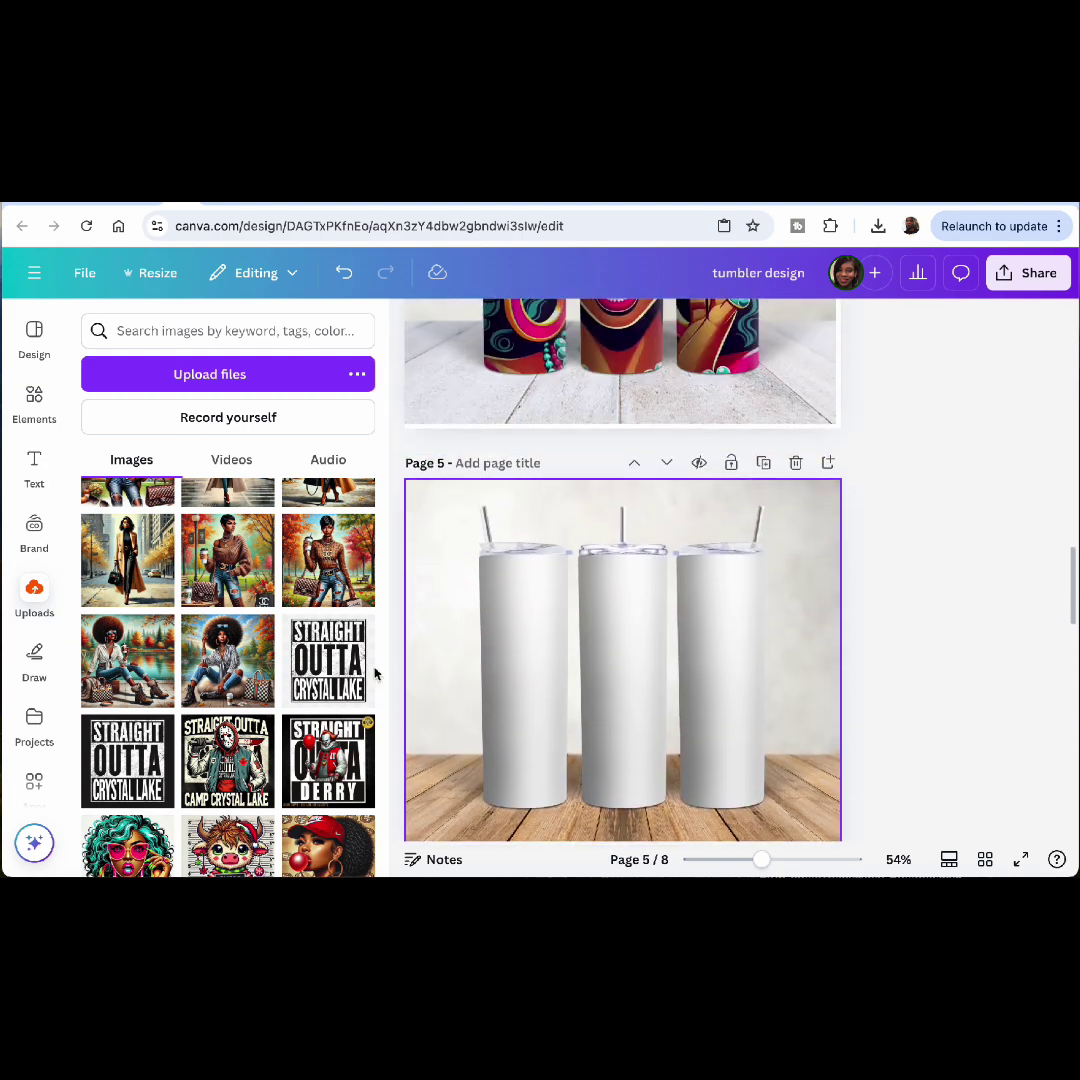
scroll(305, 680, down, 2)
Add the red-cap bubblegum girl artwork to Page 5 and stretch it across the three tumblers
click(308, 662)
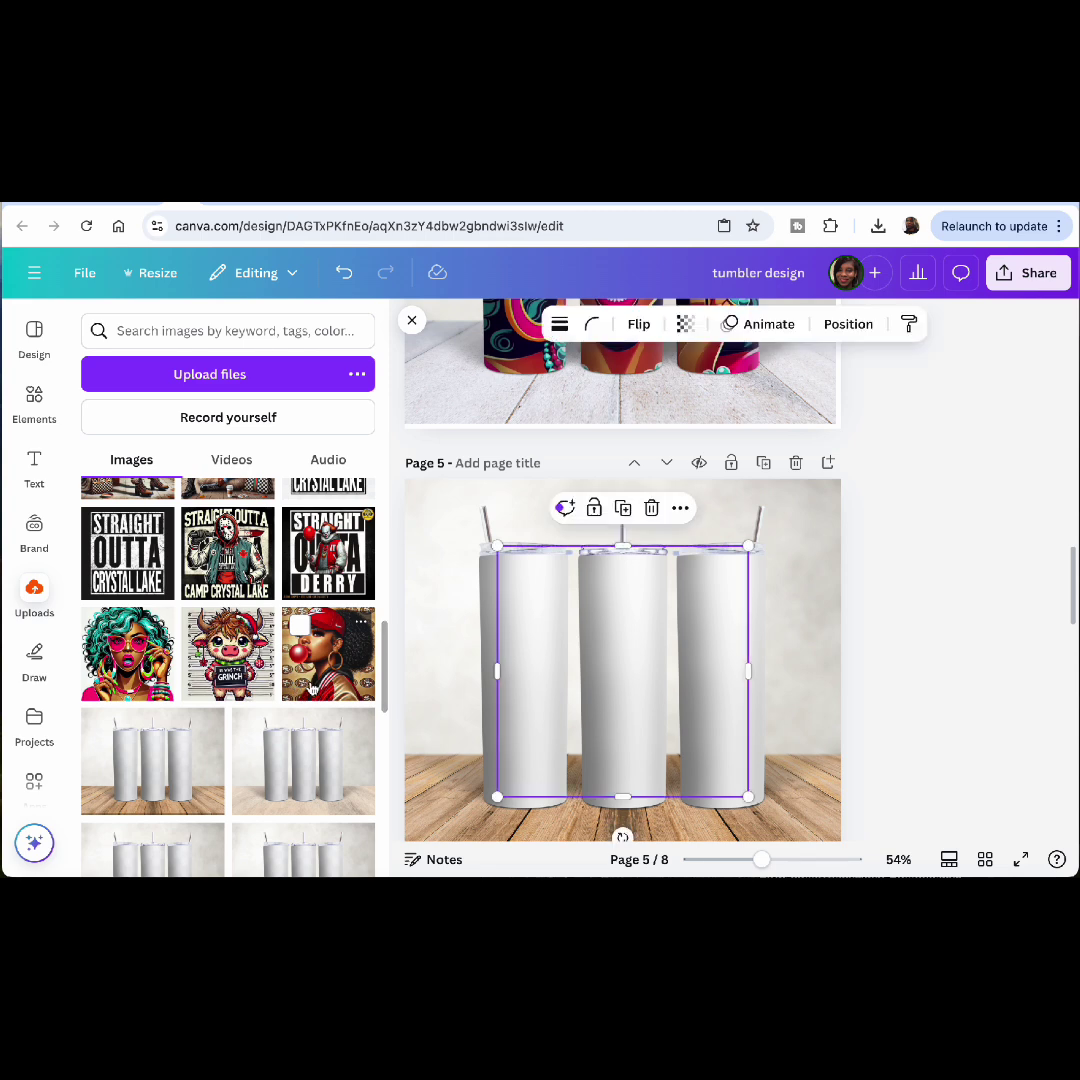
scroll(313, 598, up, 10)
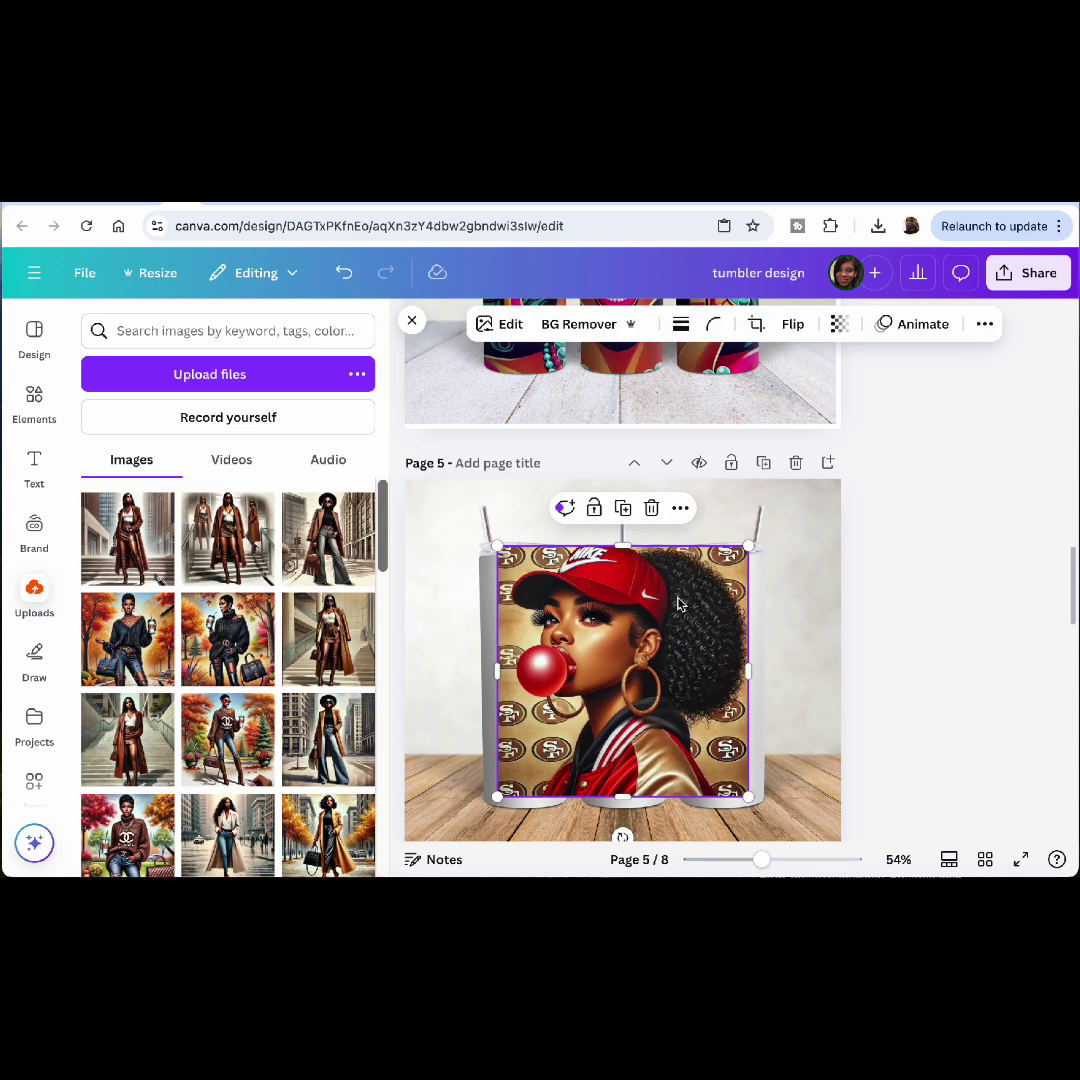
drag(604, 651, 604, 663)
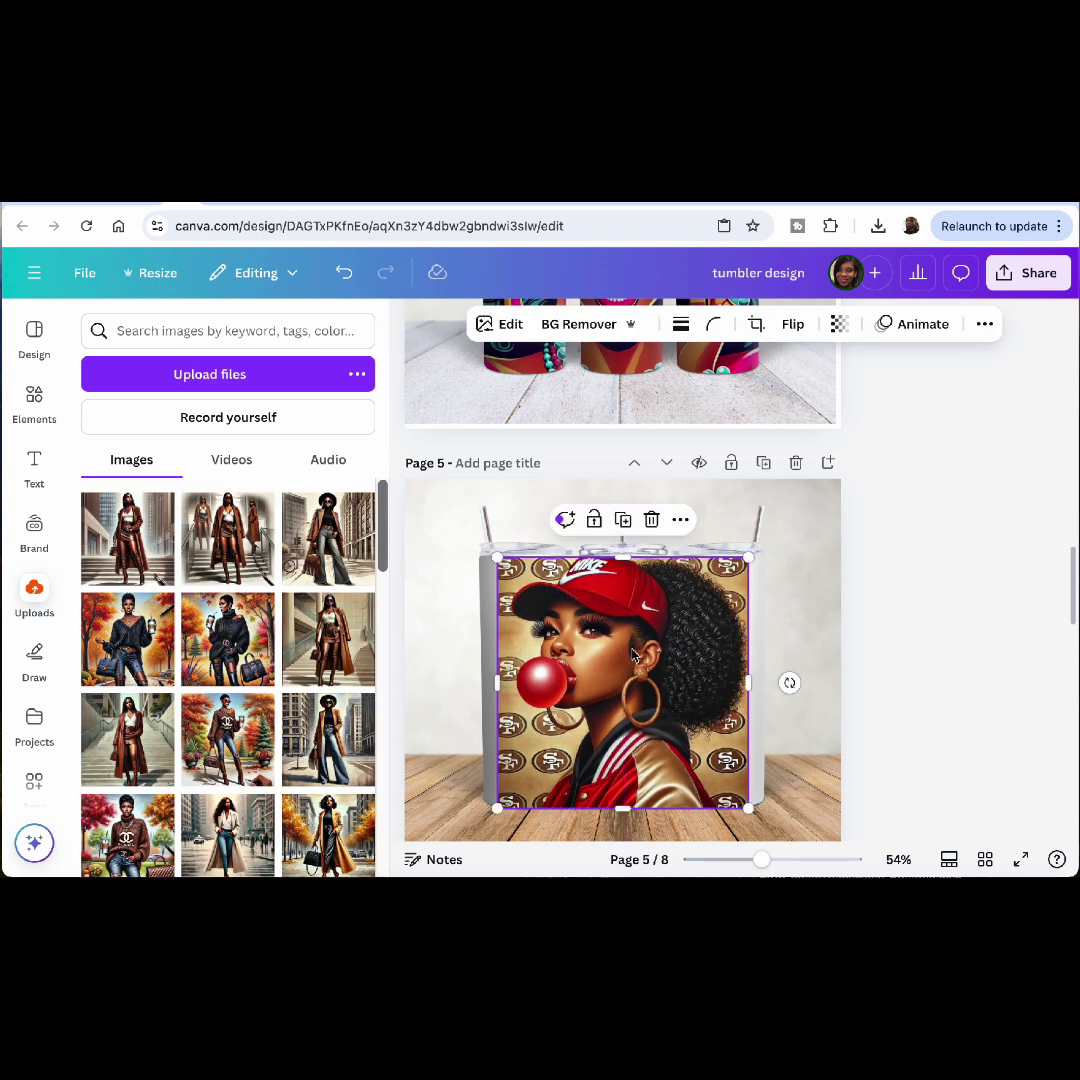
drag(750, 684, 760, 683)
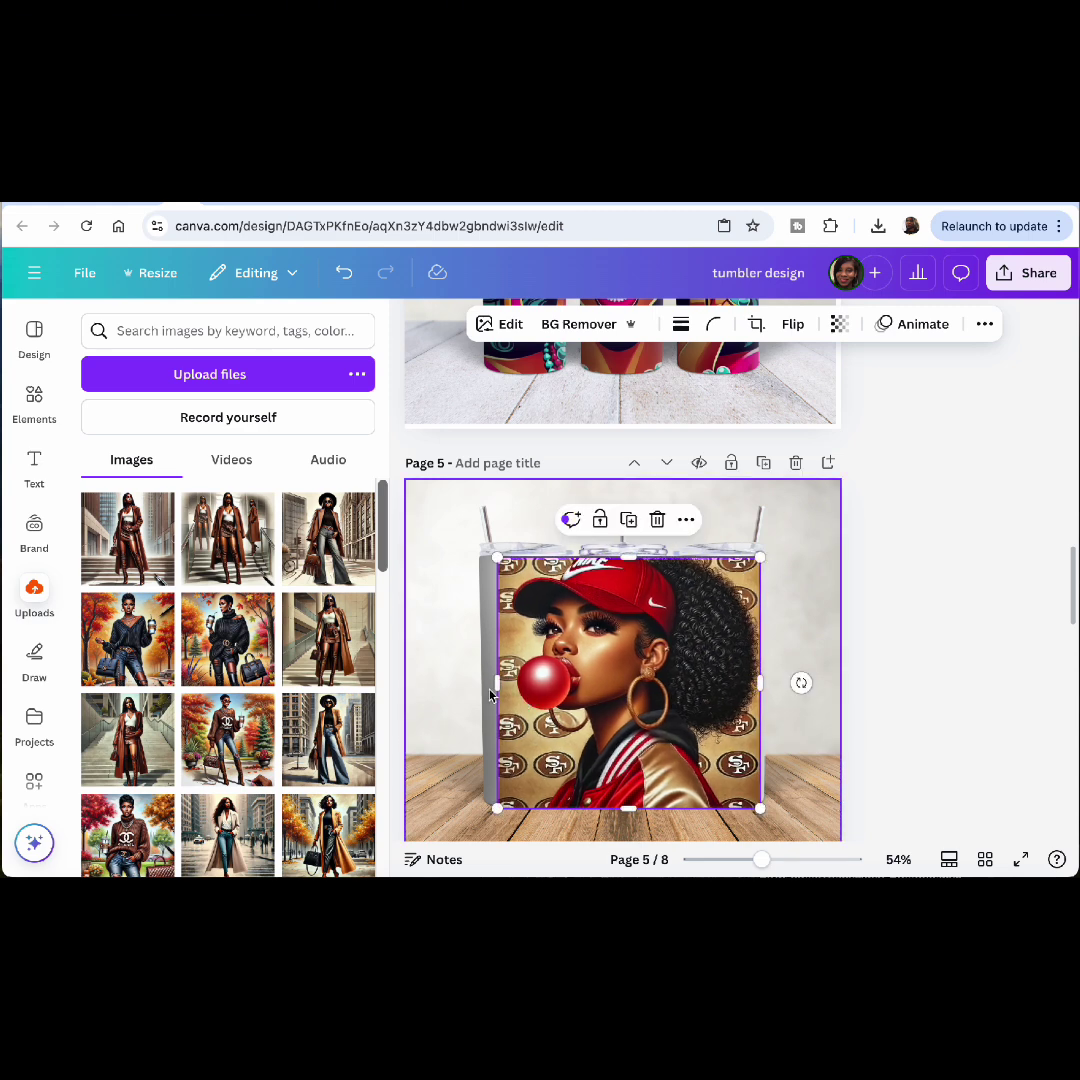
drag(497, 683, 478, 684)
Crop and fine-tune the artwork's size and position over the tumblers
double_click(498, 560)
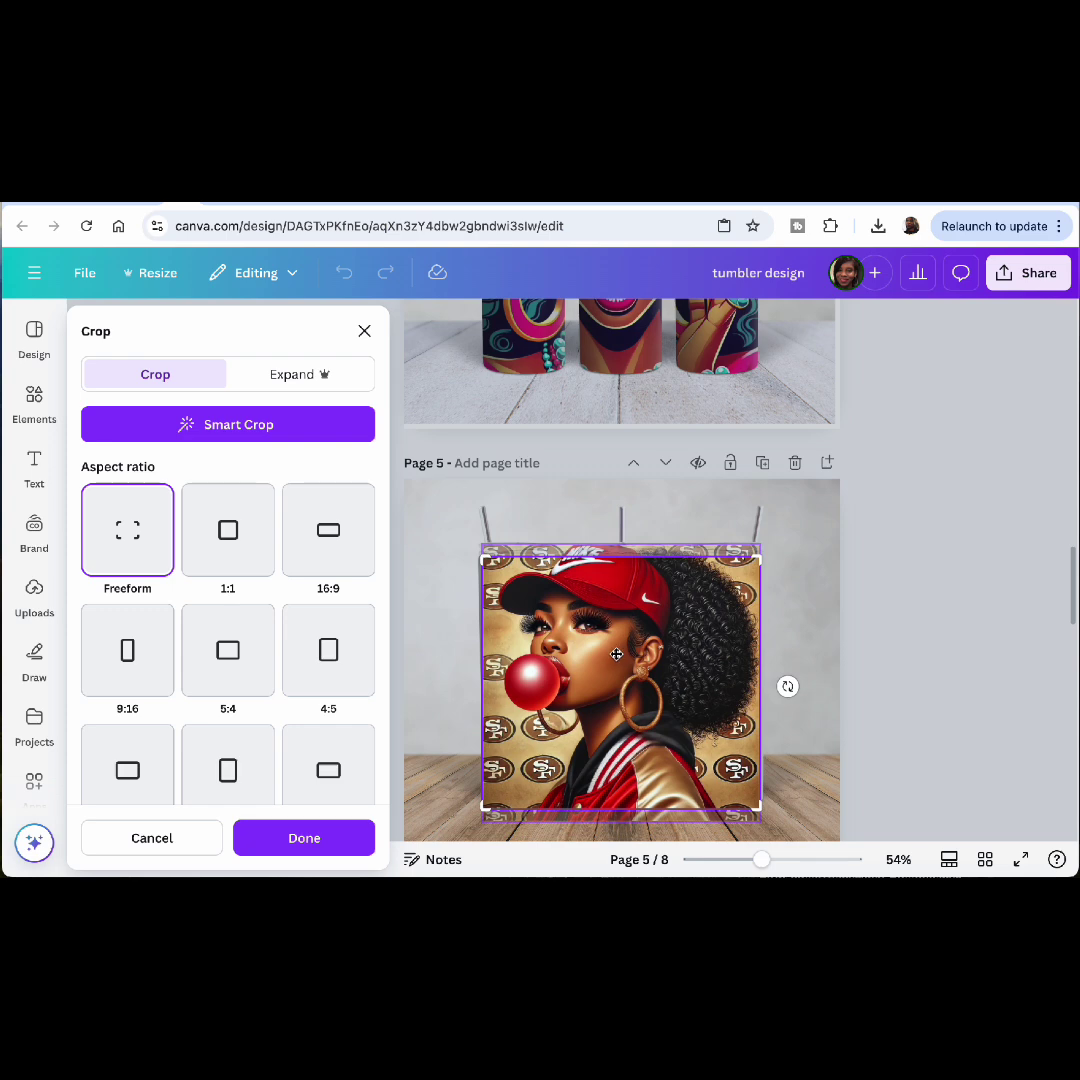
drag(616, 654, 616, 663)
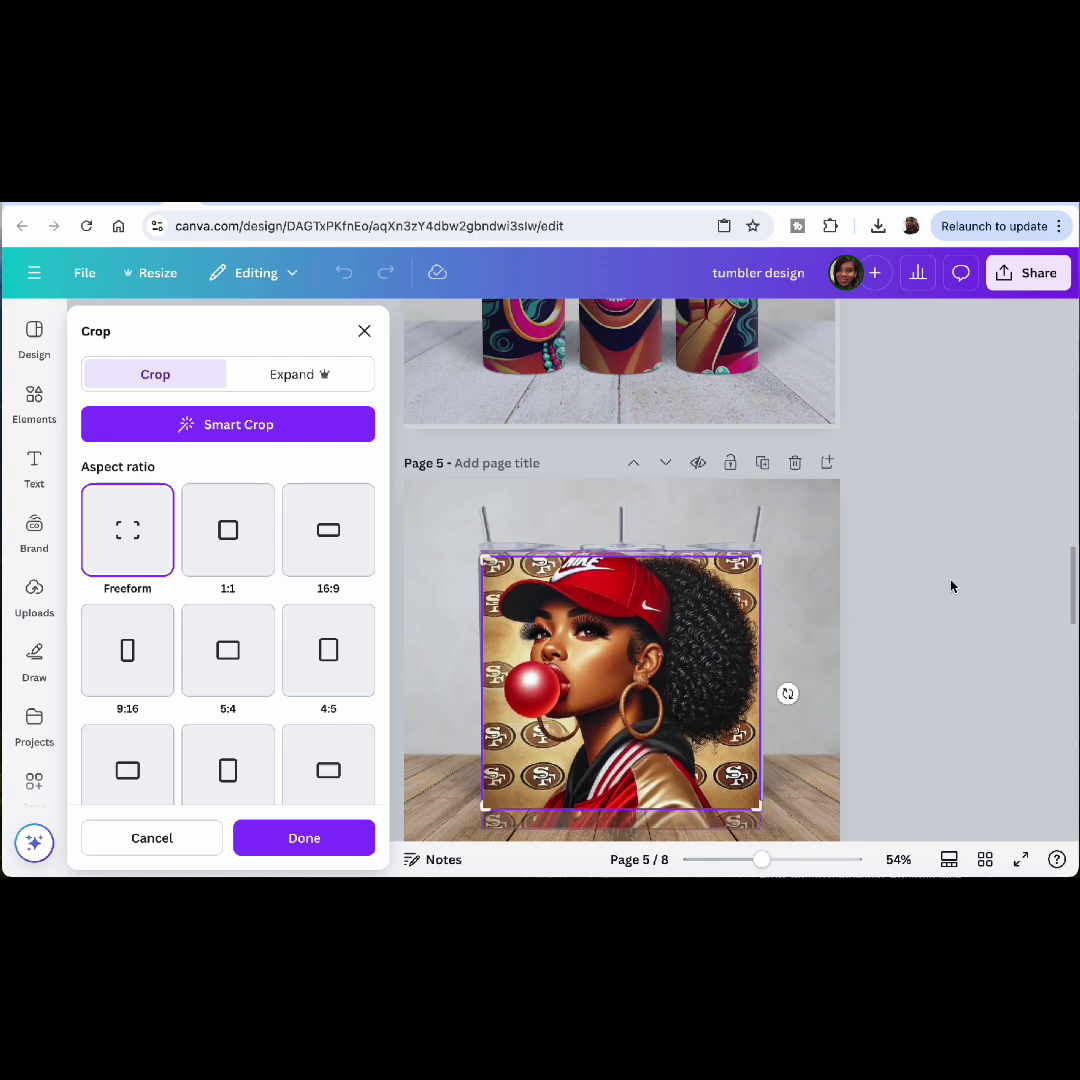
click(911, 574)
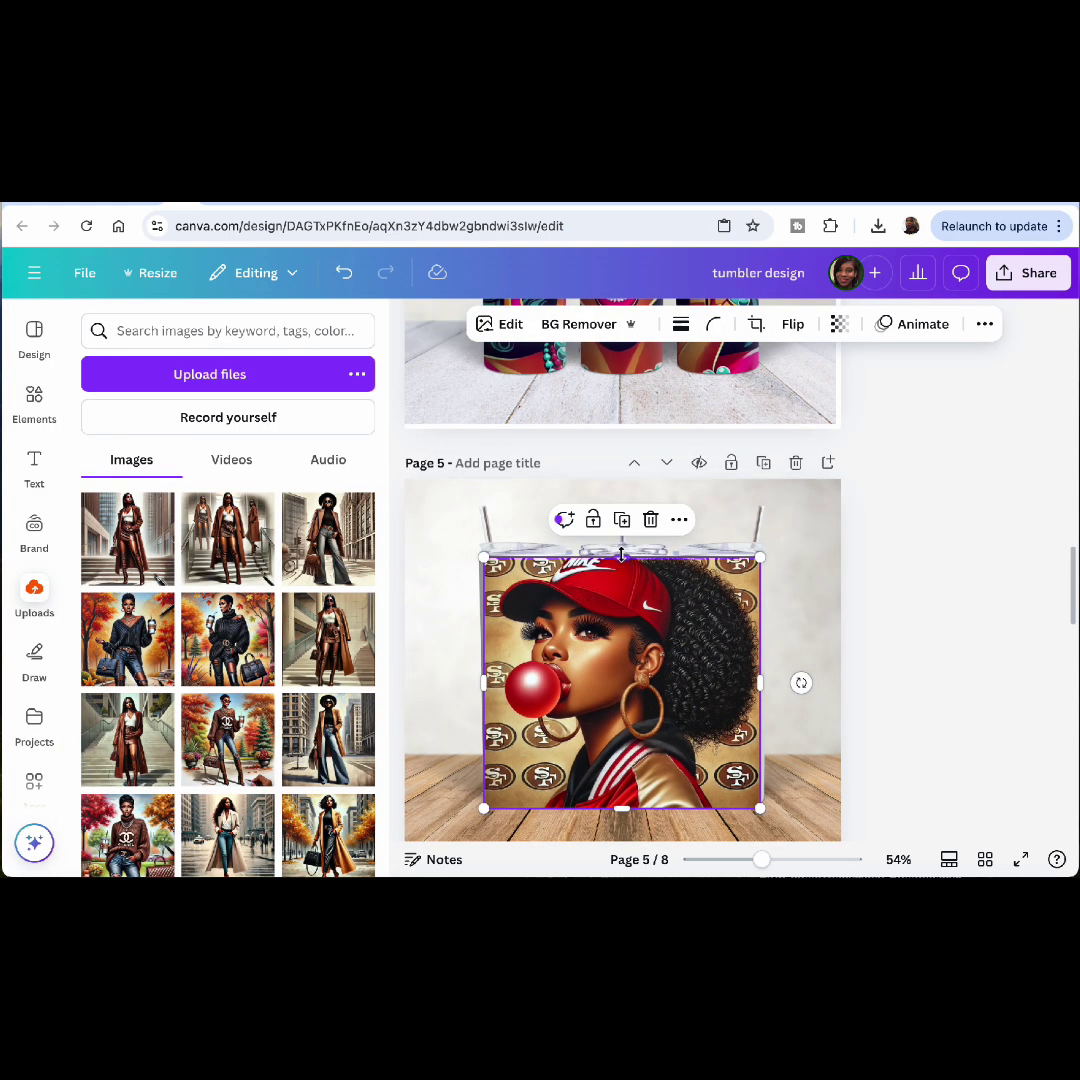
drag(621, 557, 621, 553)
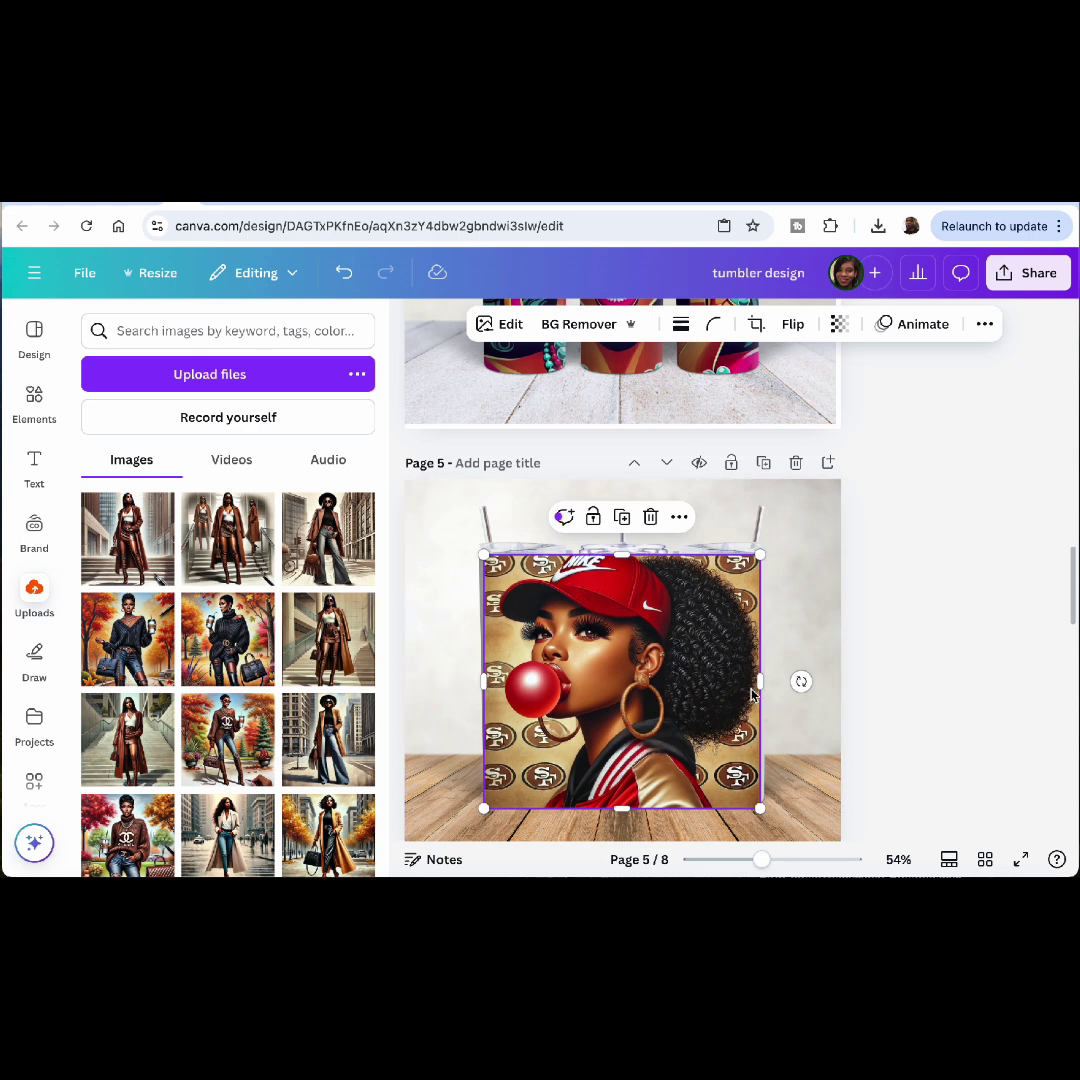
drag(760, 681, 764, 681)
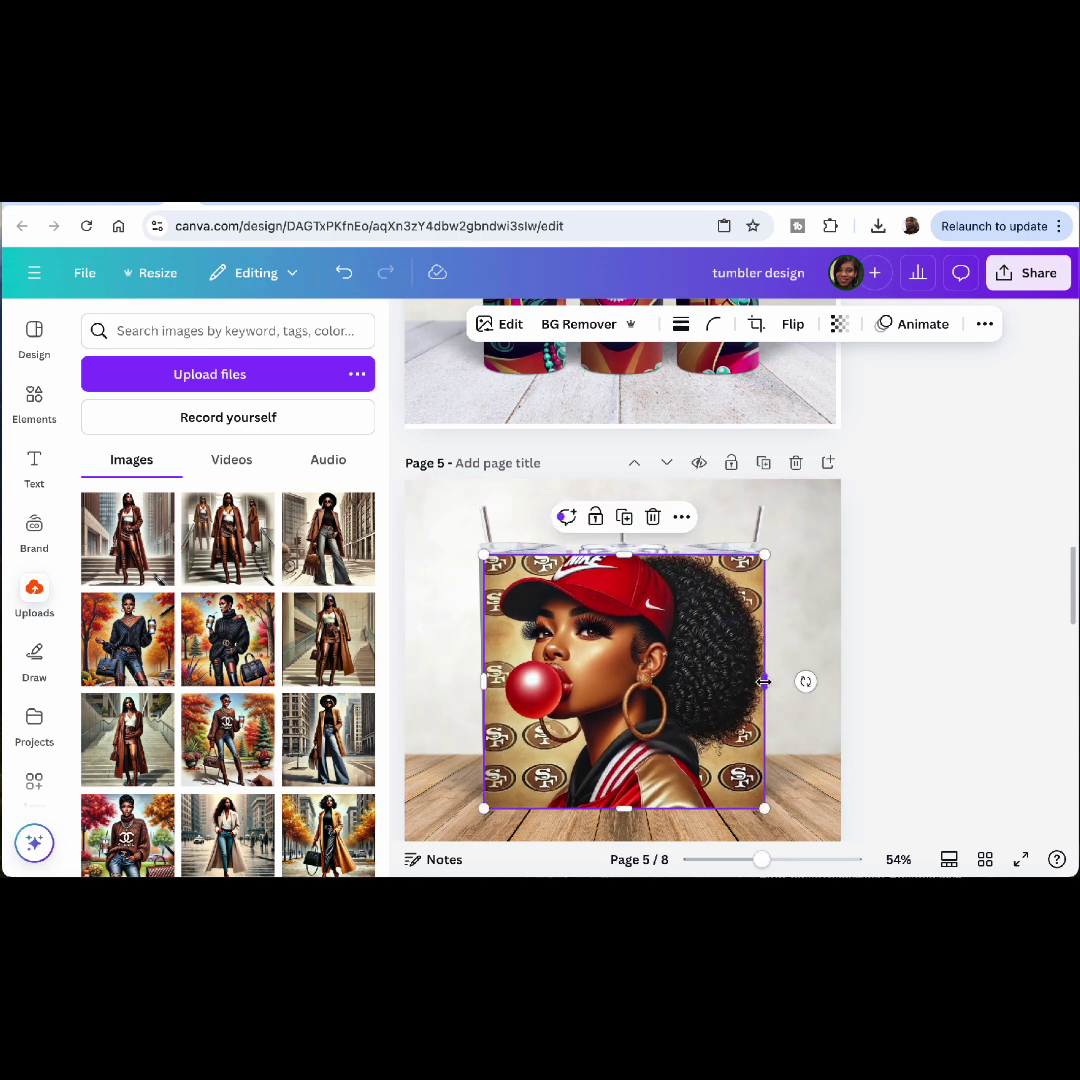
drag(482, 680, 477, 680)
double_click(630, 615)
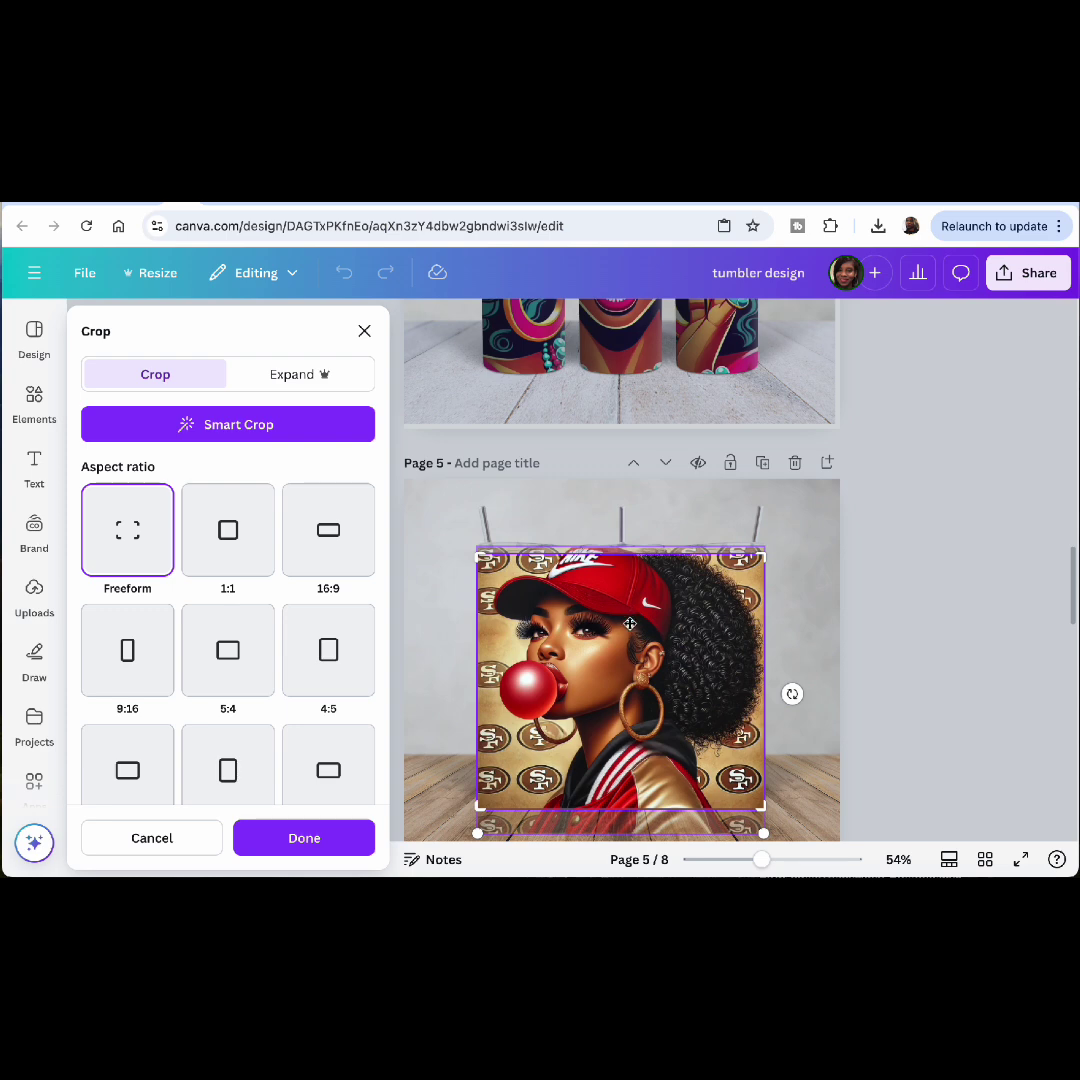
drag(630, 615, 630, 630)
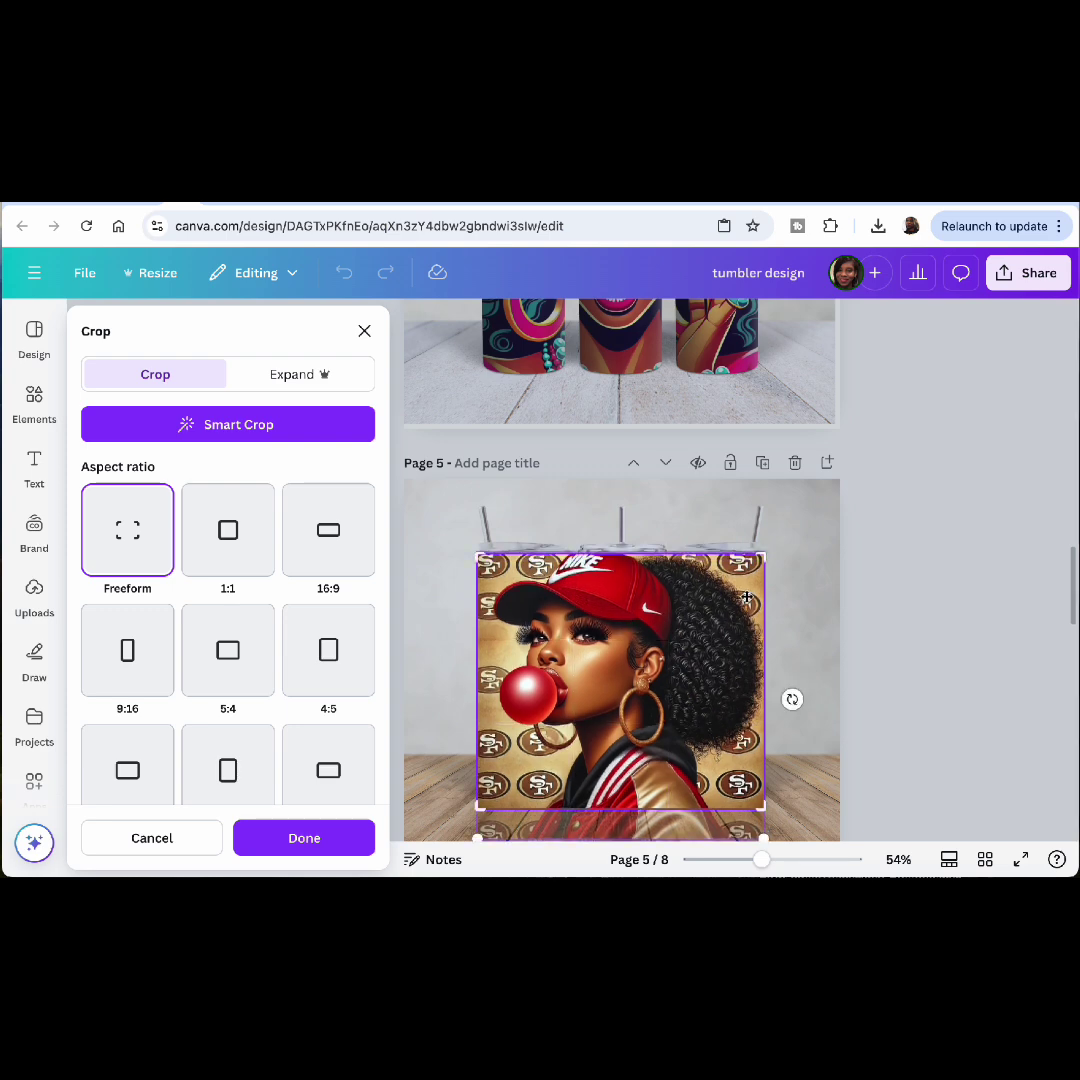
click(791, 699)
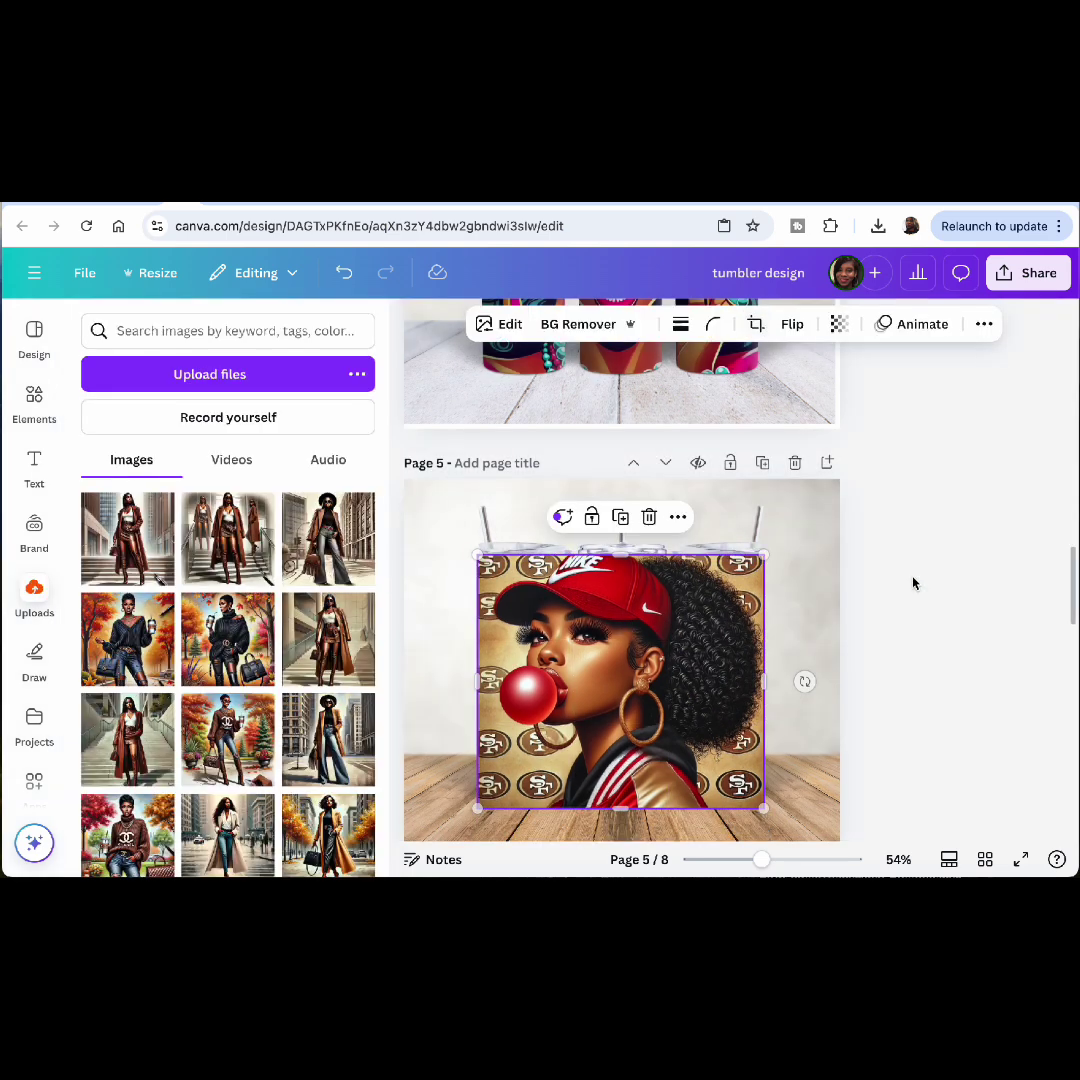
Send the artwork to the back so it shows printed on the tumblers
click(679, 516)
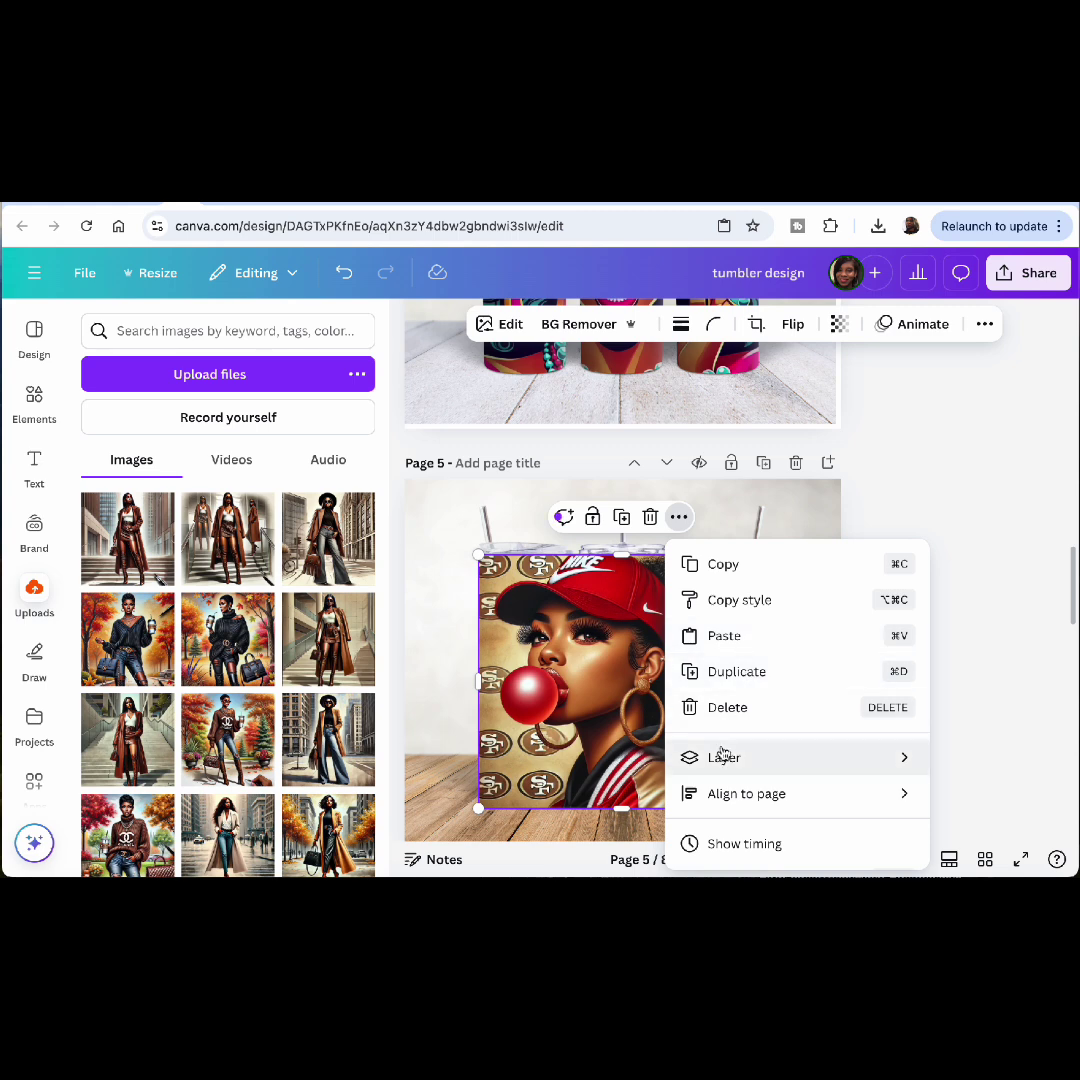
mouse_move(724, 755)
click(560, 795)
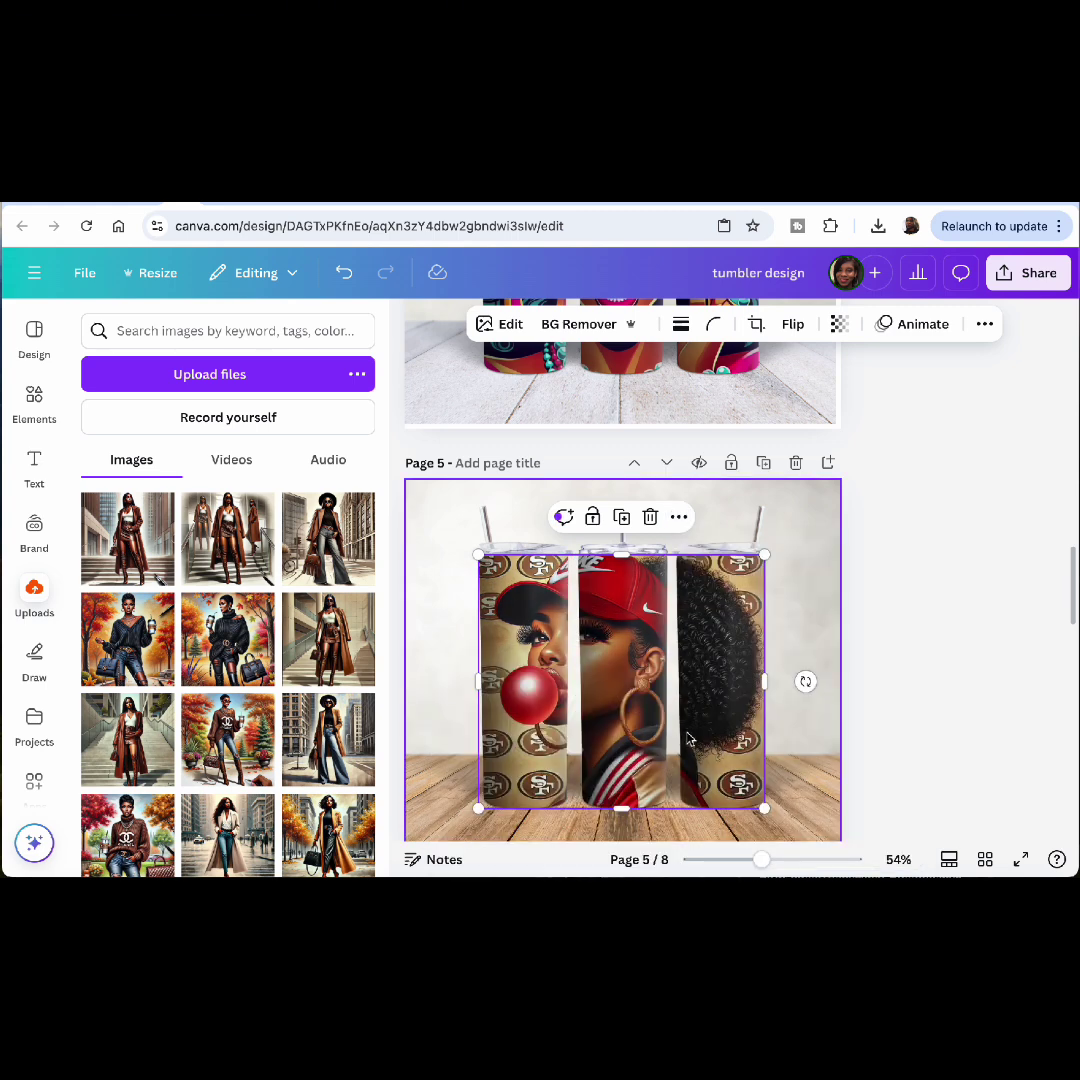
click(946, 648)
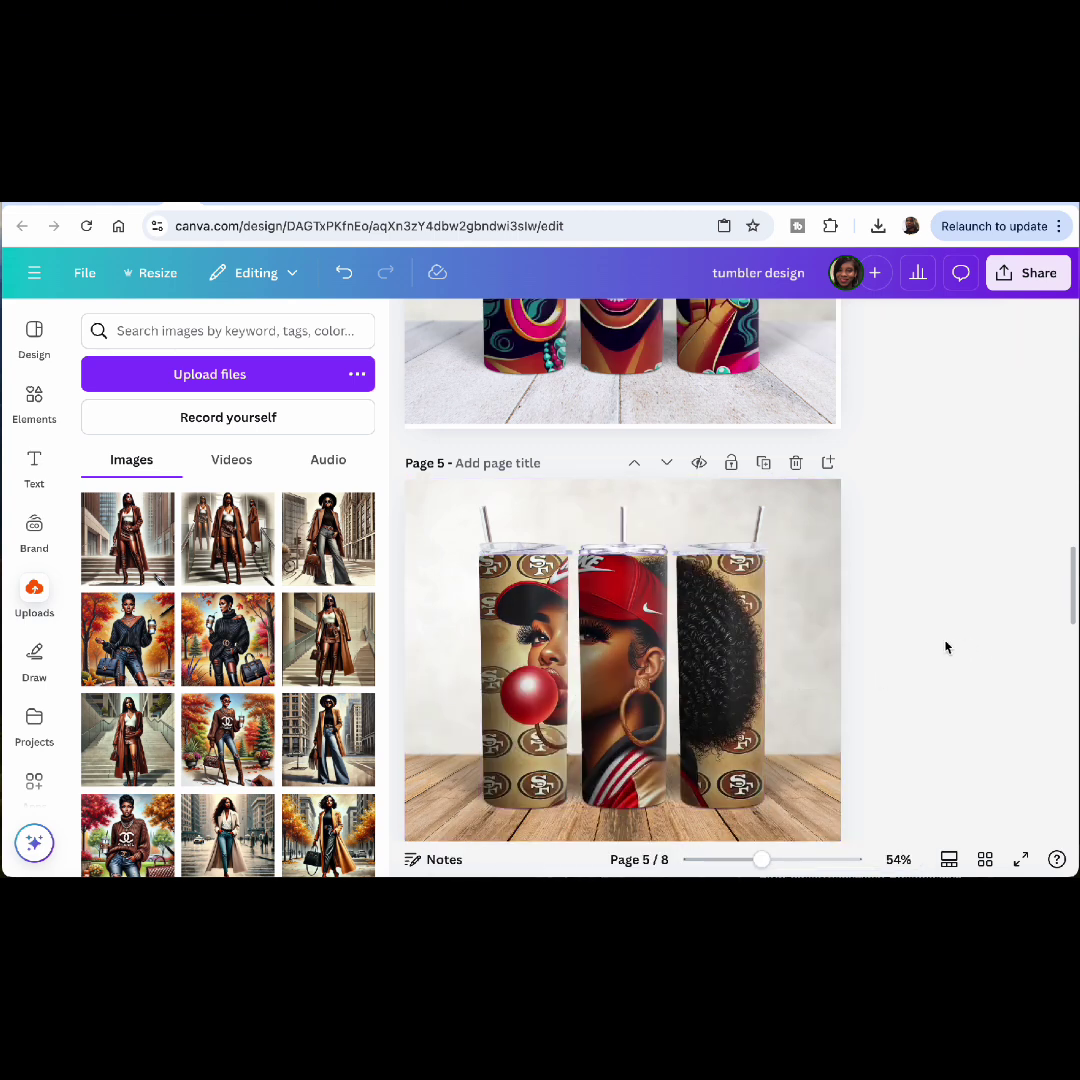
scroll(946, 648, down, 2)
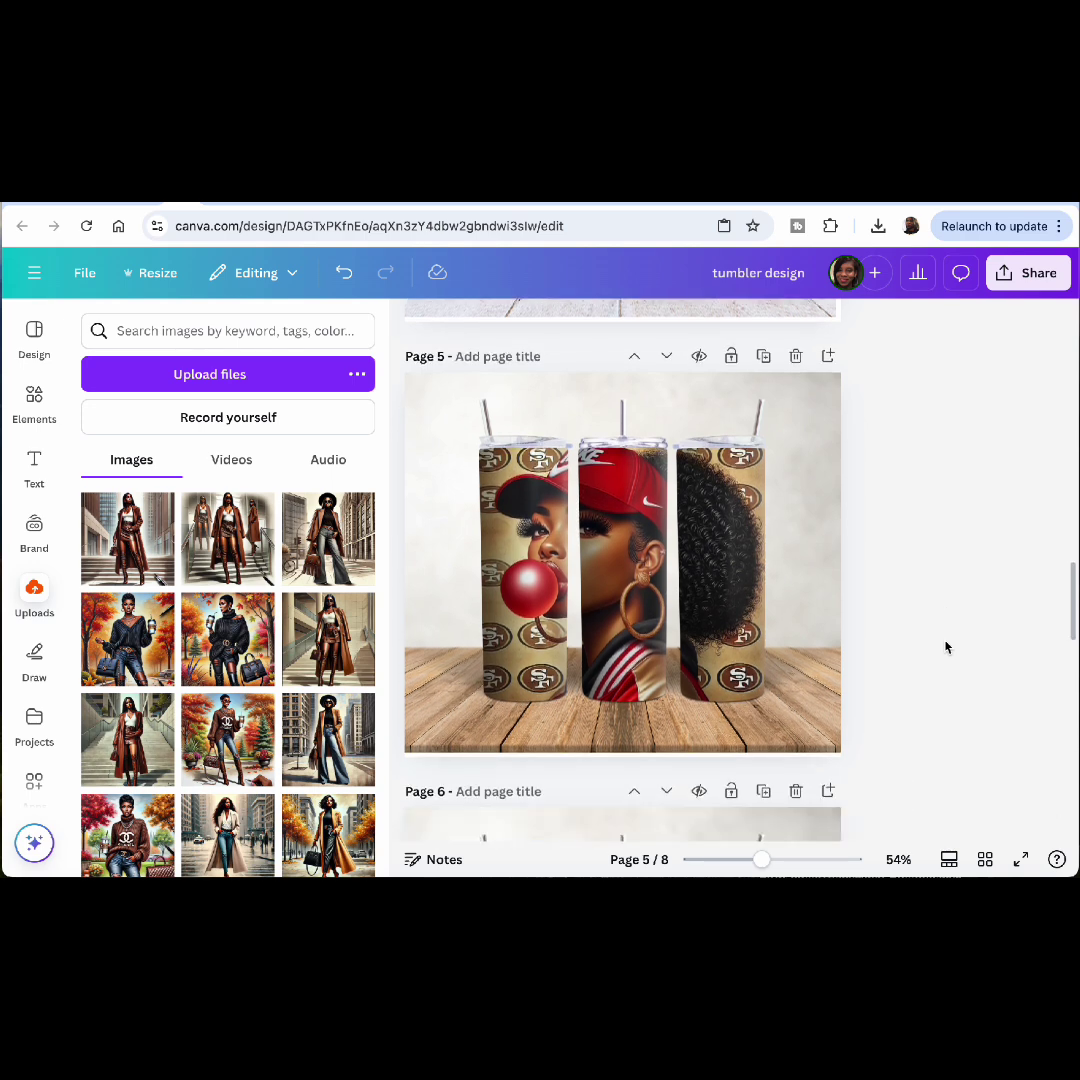
Duplicate Page 5 as Page 6 and delete the tumbler mockup from the copy
click(763, 356)
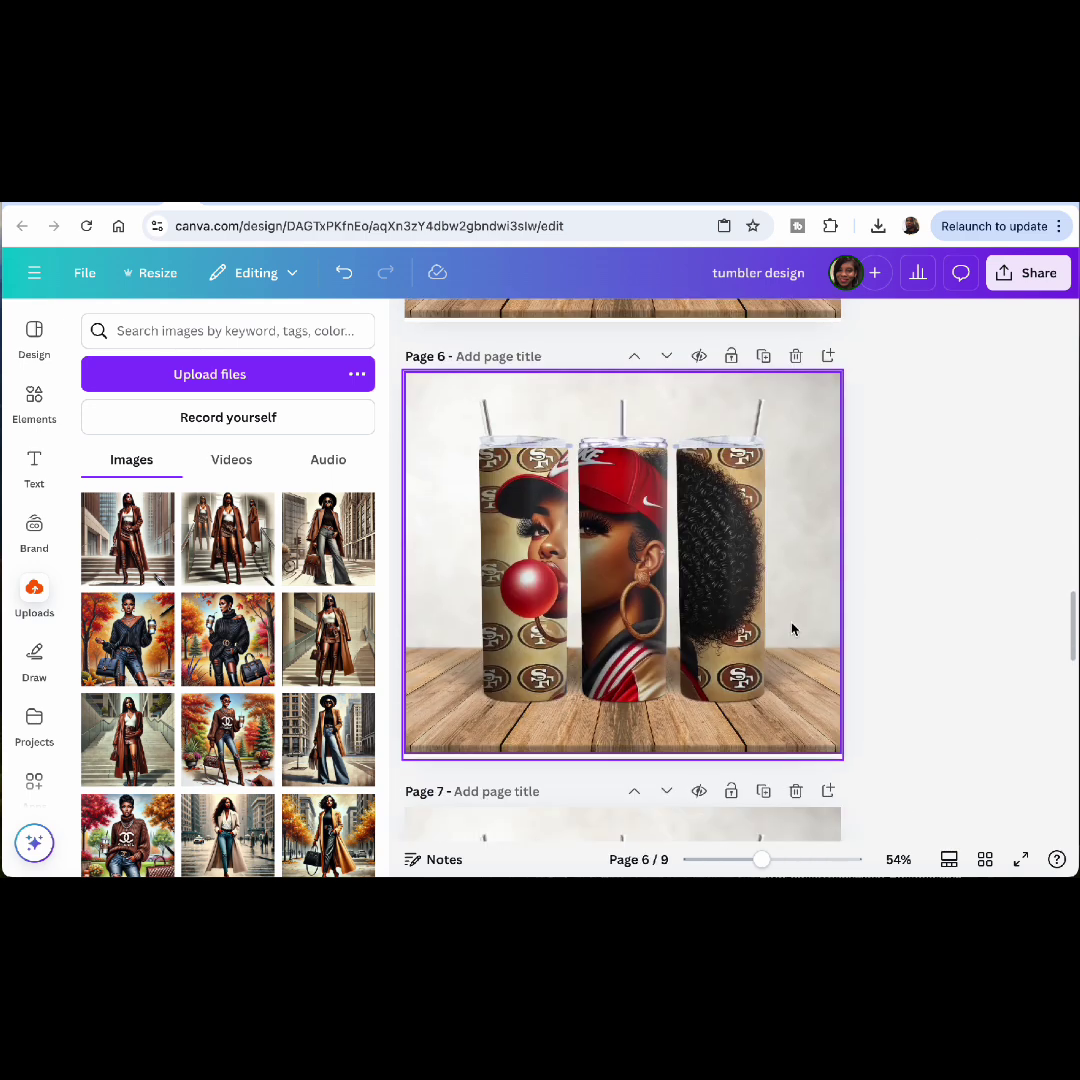
drag(800, 520, 800, 585)
key(Delete)
Set the remaining bubblegum girl artwork as Page 6's background
click(625, 575)
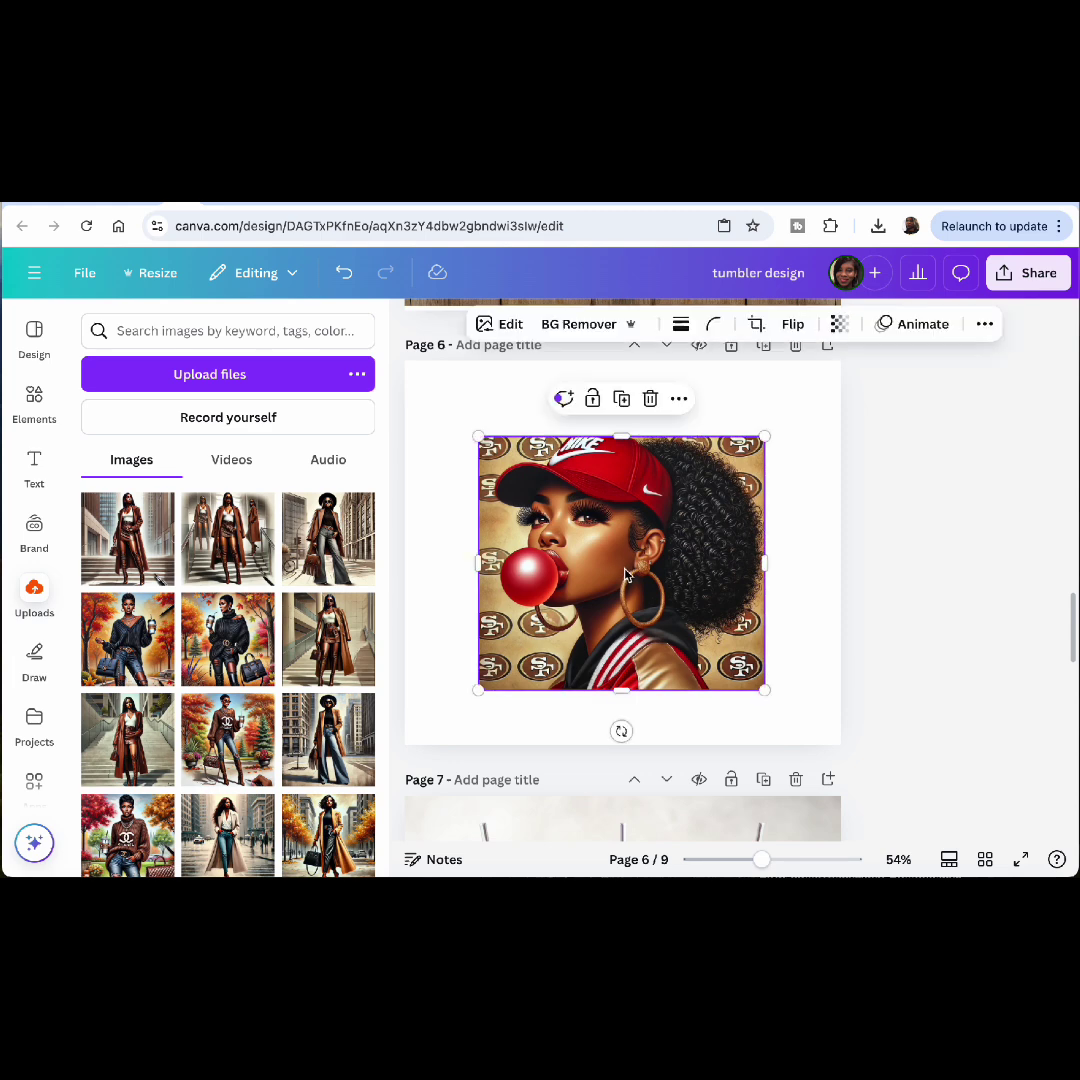
click(679, 399)
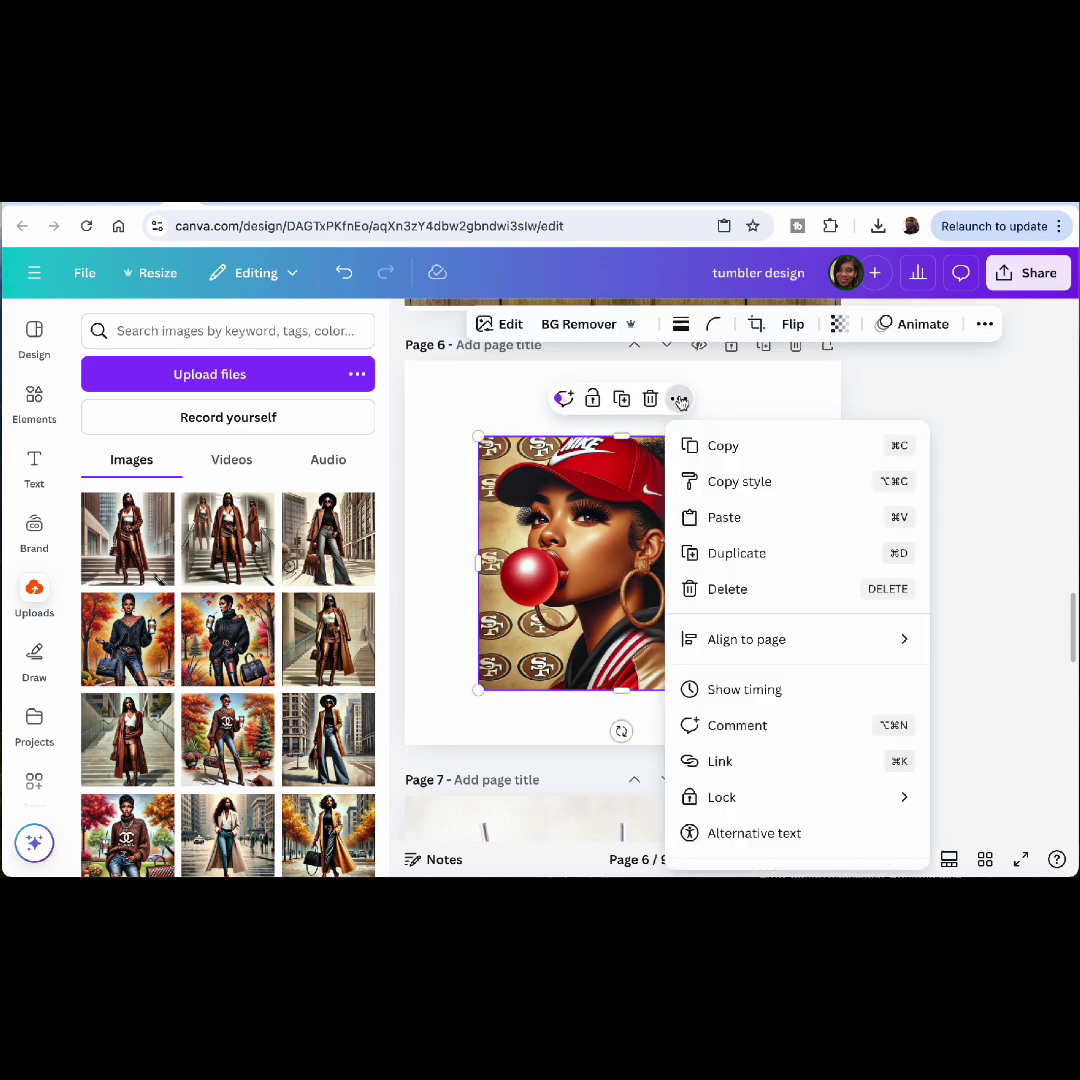
scroll(759, 829, down, 2)
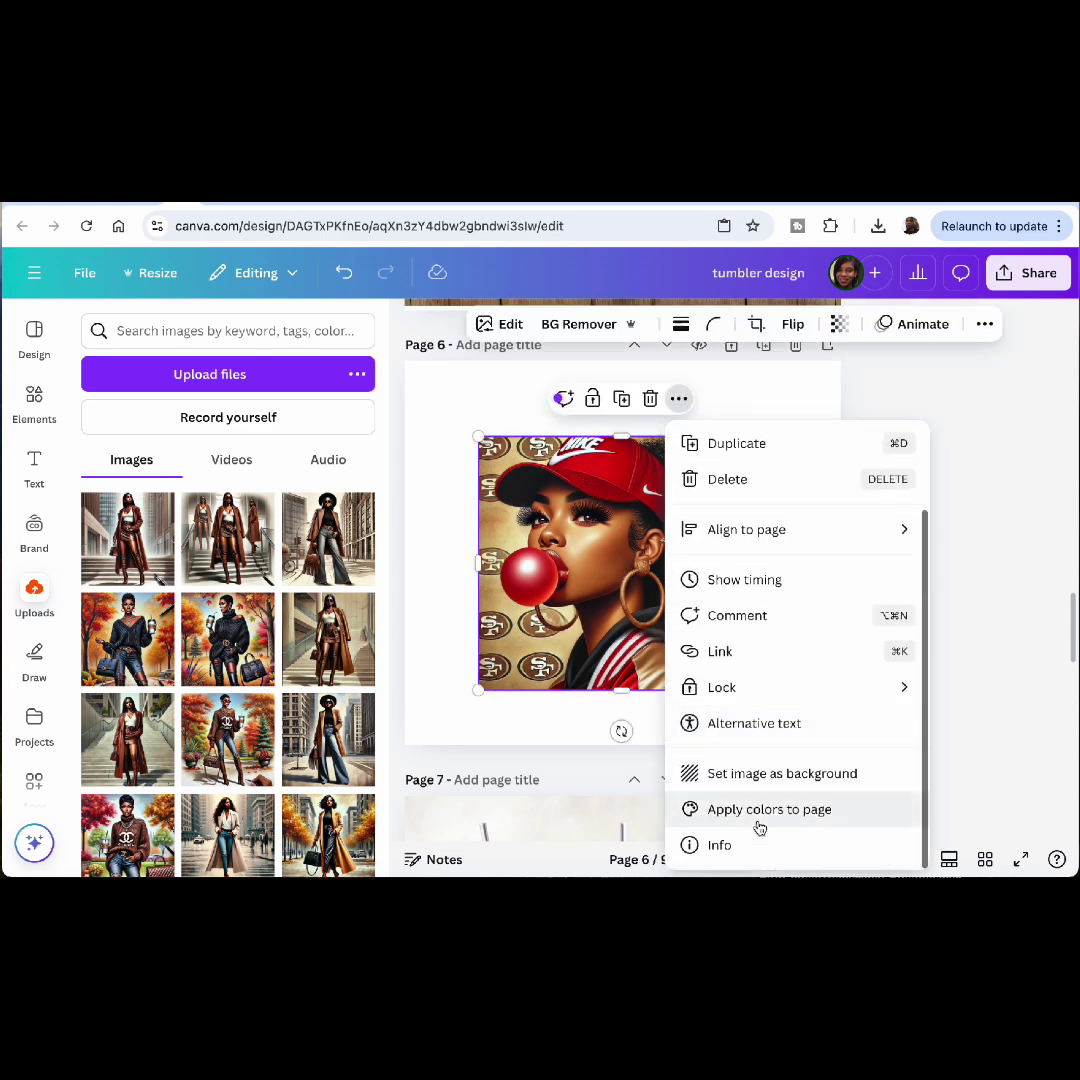
click(808, 771)
scroll(922, 592, up, 1)
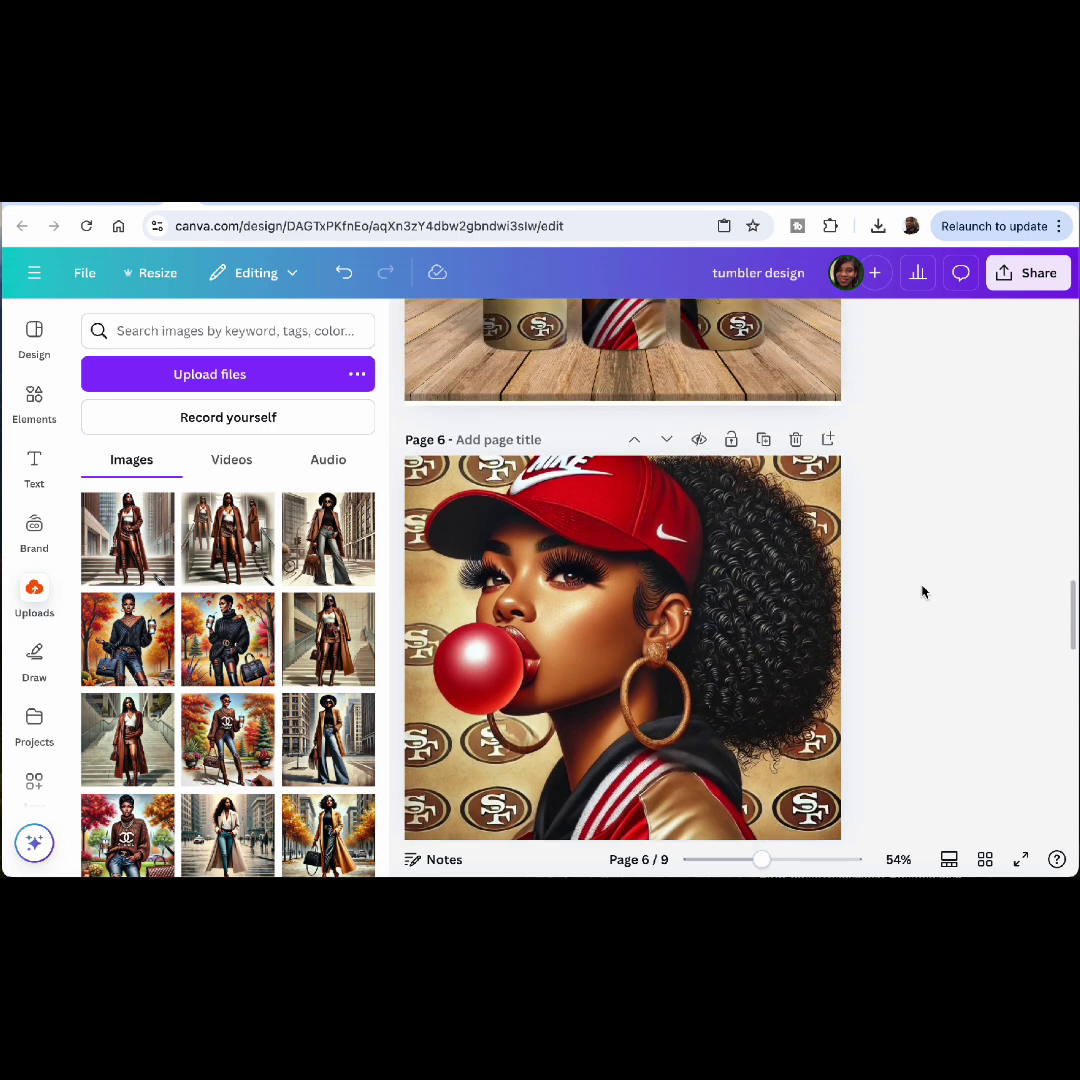
scroll(967, 577, down, 1)
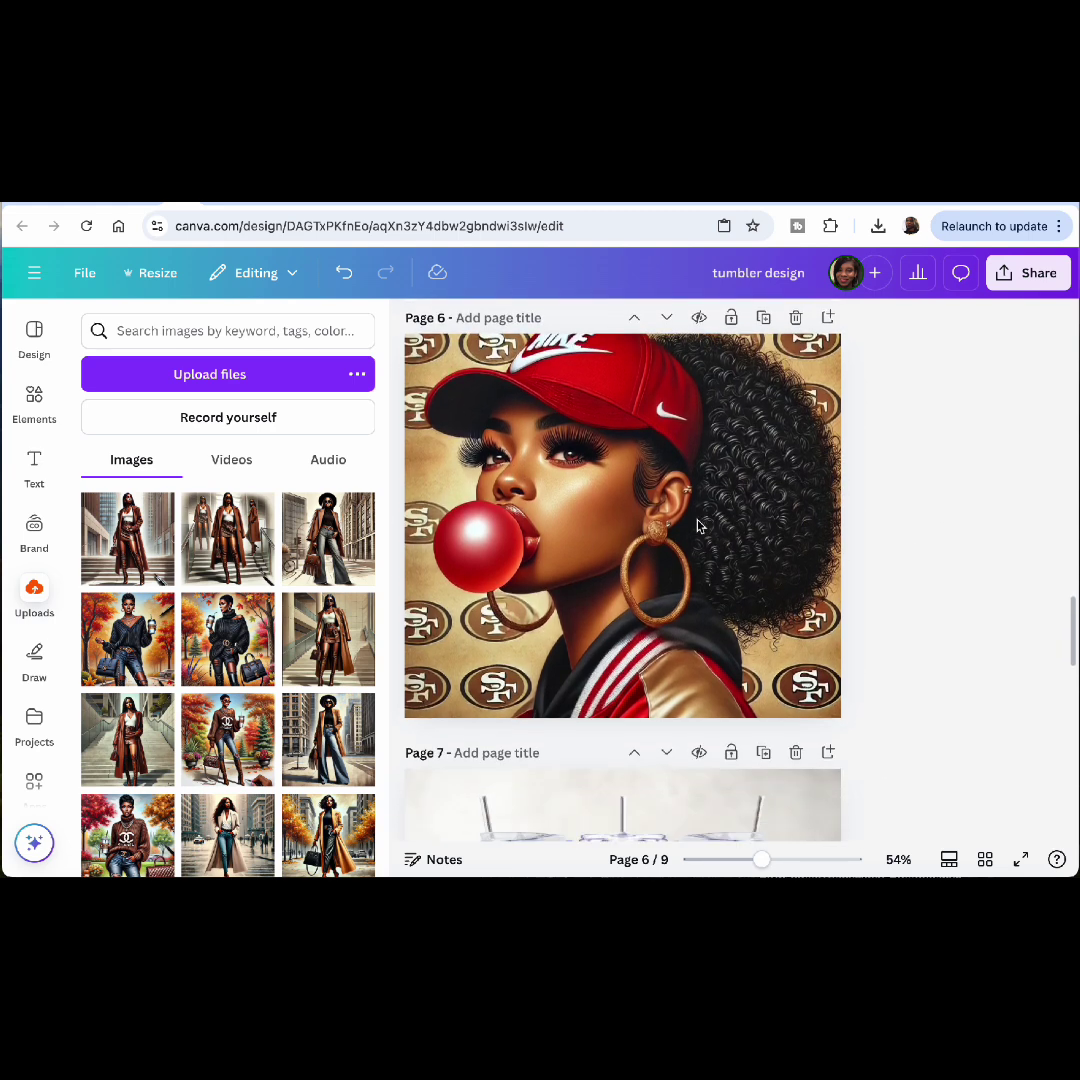
Adjust the background artwork's crop and deselect it
click(665, 525)
double_click(659, 533)
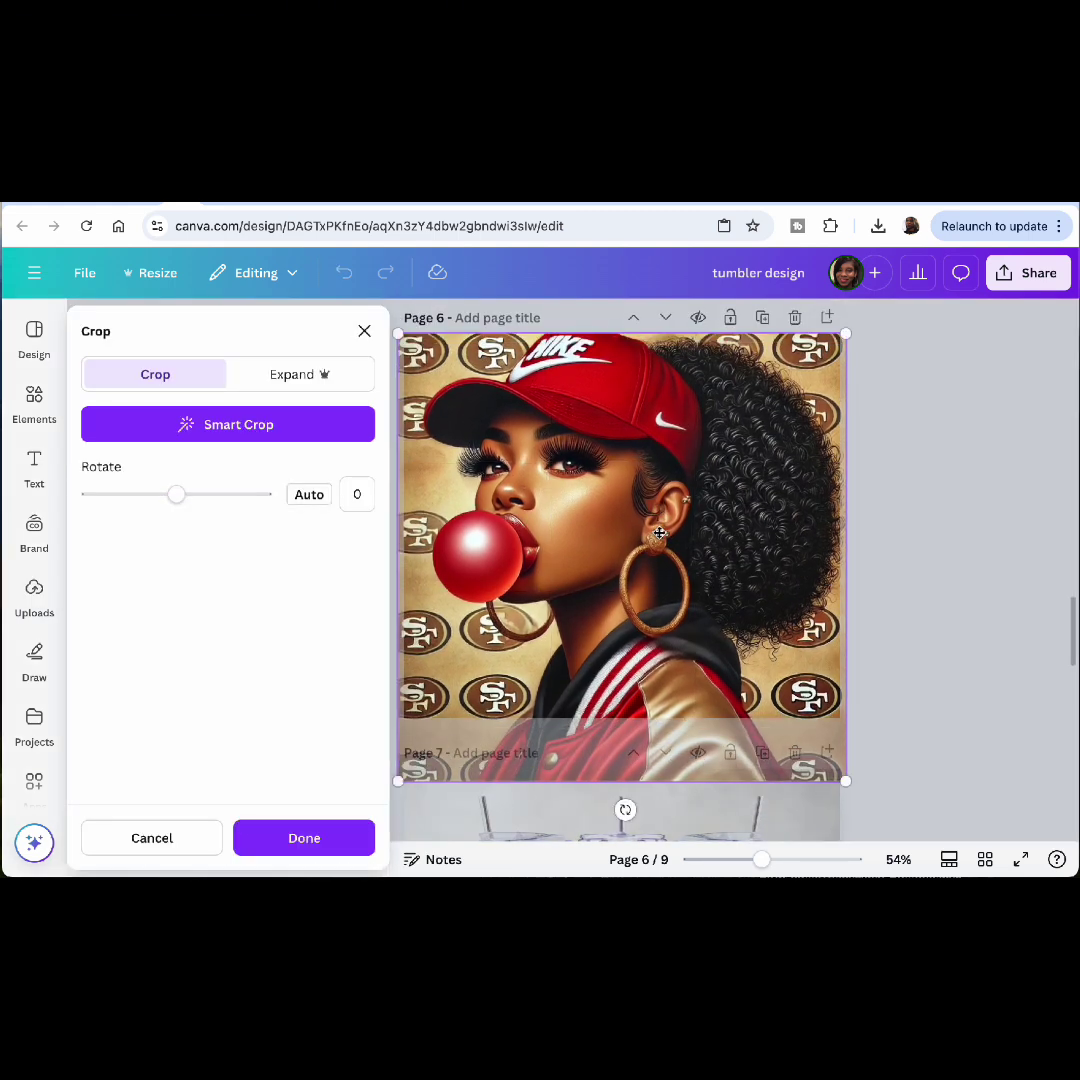
click(966, 494)
scroll(966, 494, up, 1)
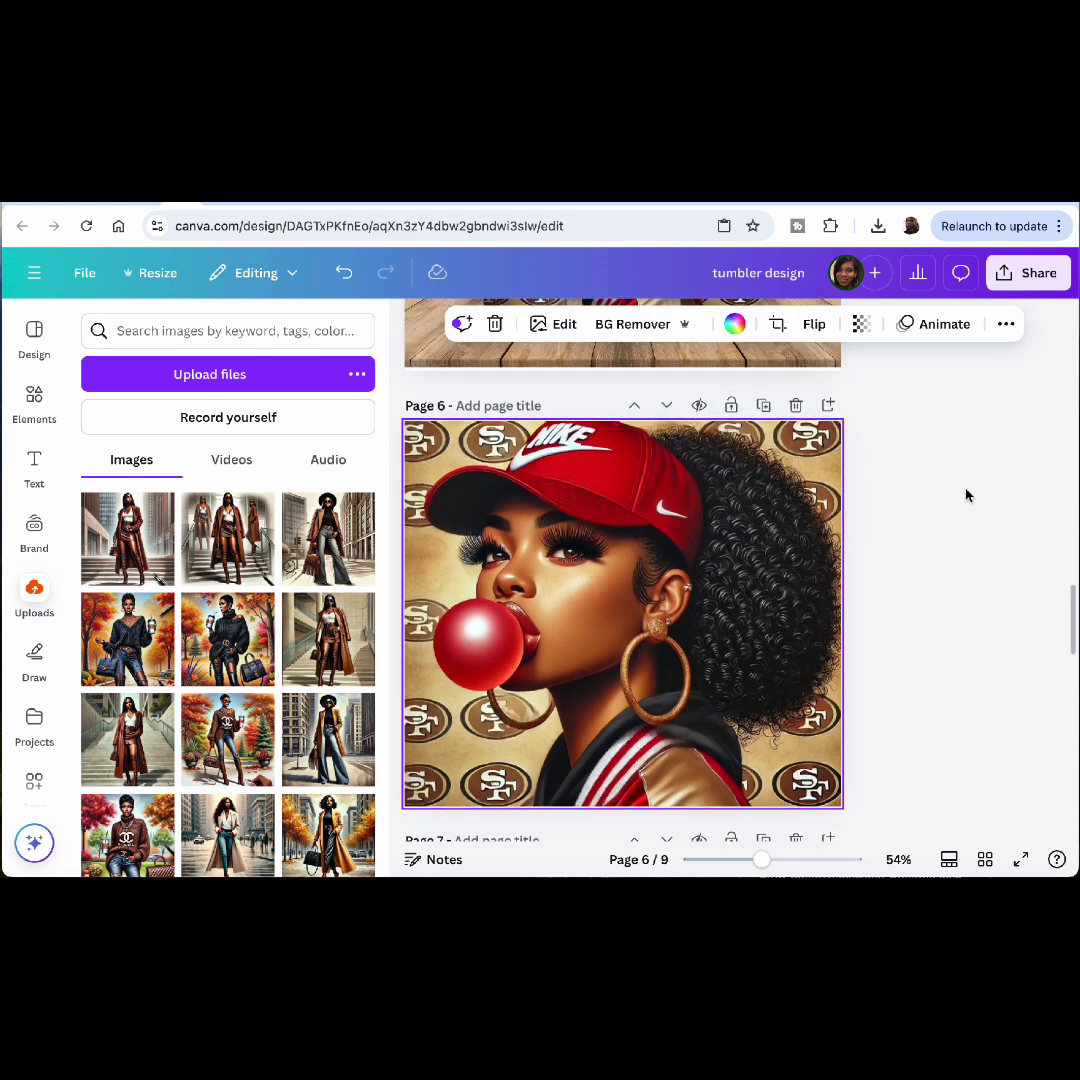
click(921, 578)
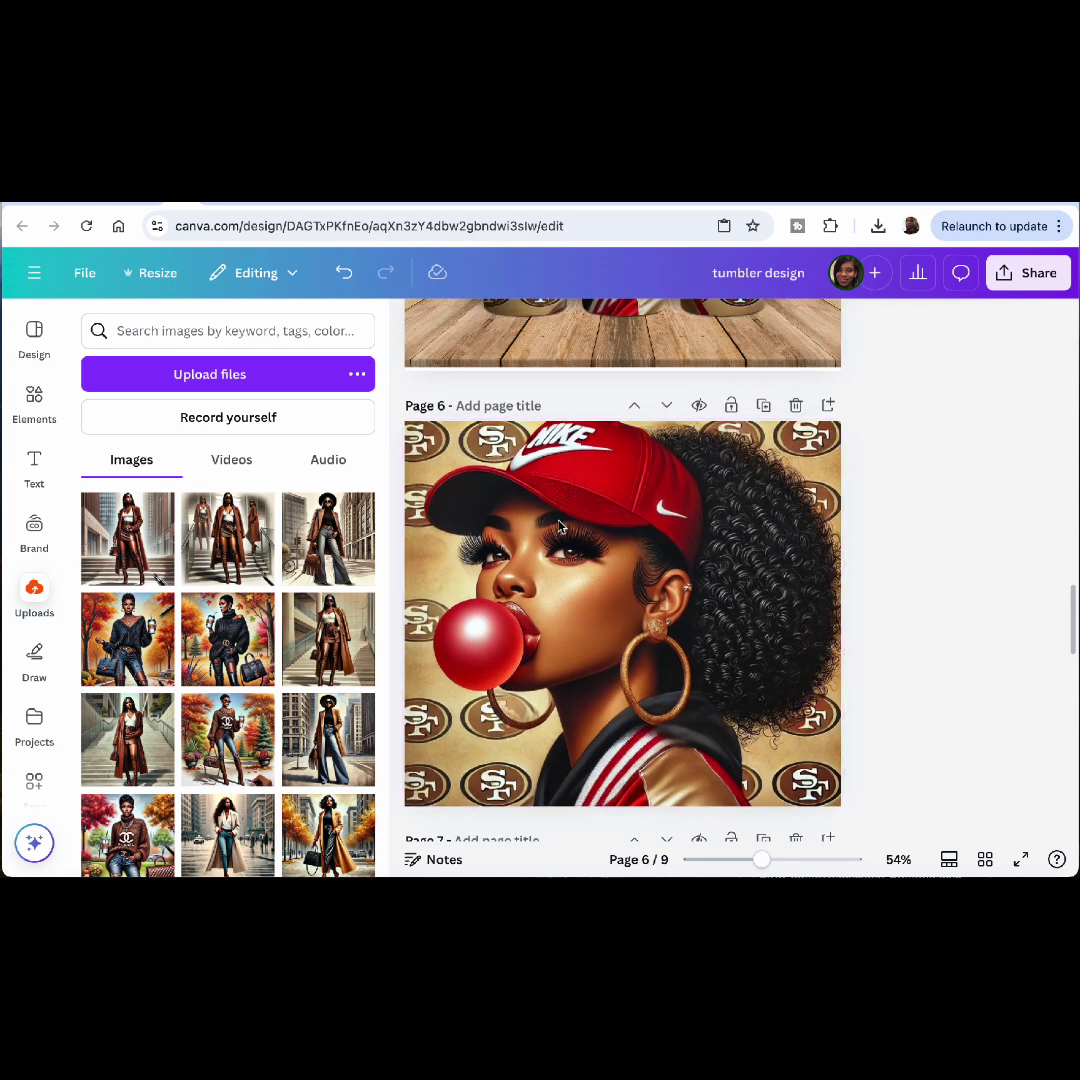
Review the earlier mockup pages, then add a blank Page 10 after Page 9
scroll(1010, 536, down, 1)
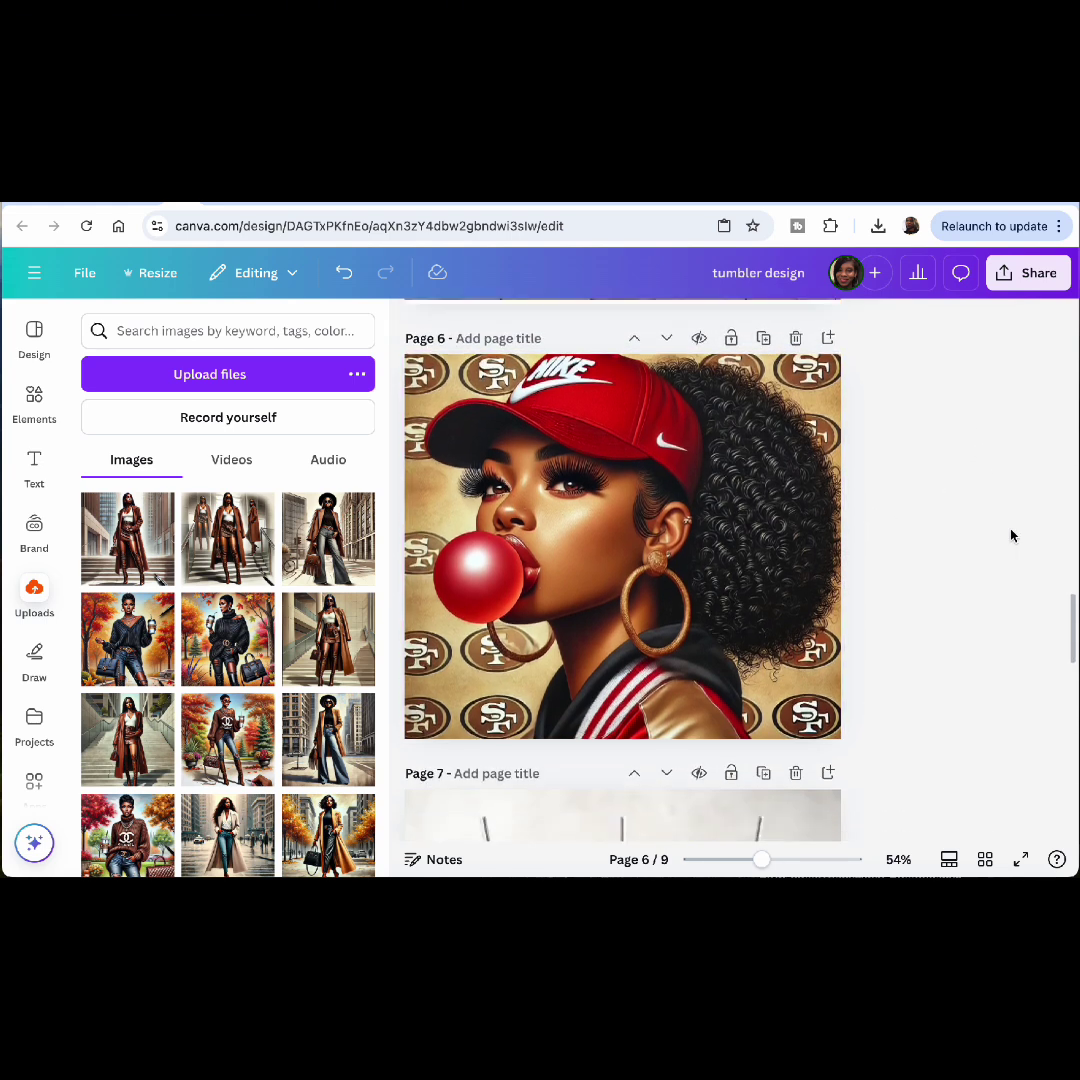
scroll(1010, 536, up, 7)
scroll(1010, 536, up, 10)
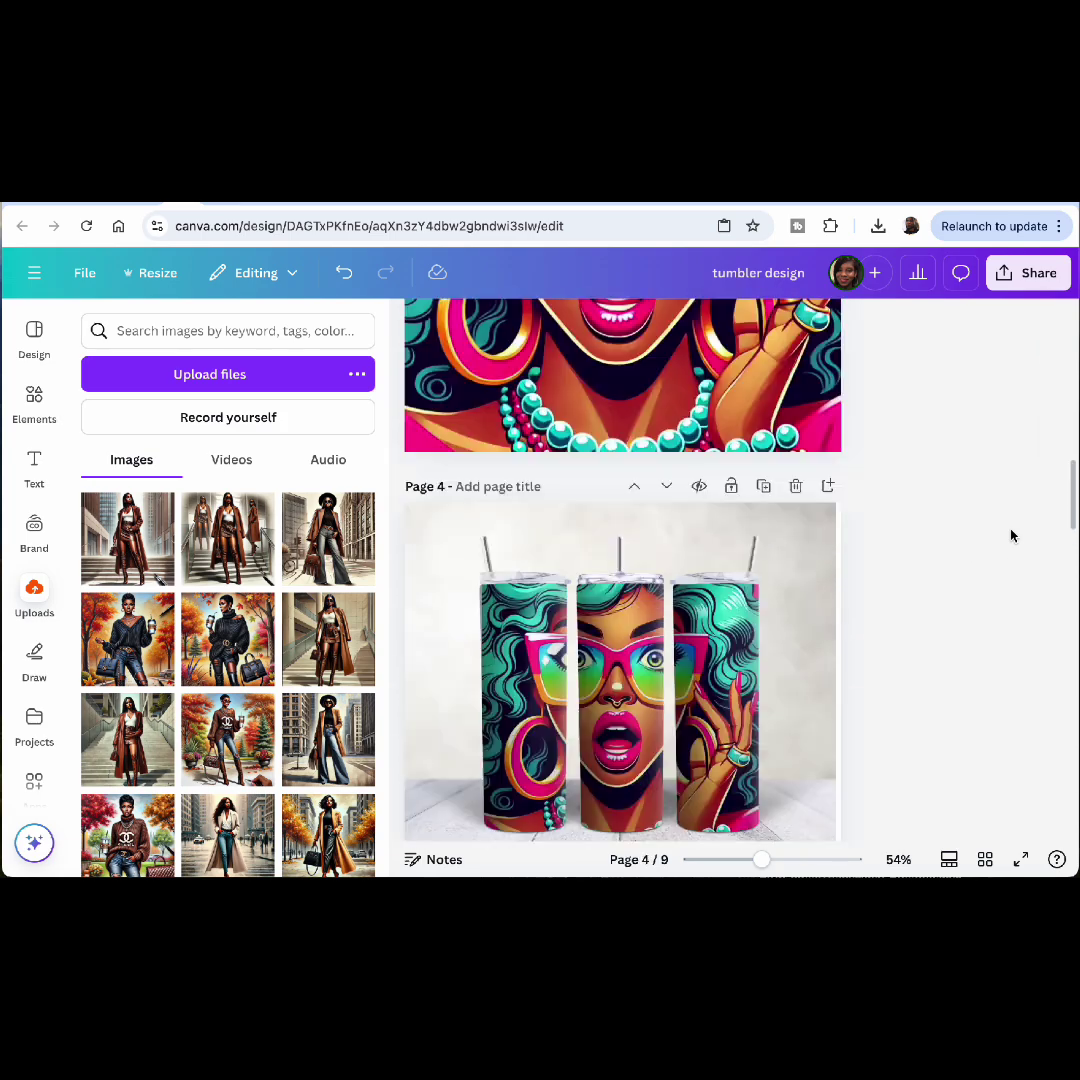
scroll(1010, 536, up, 5)
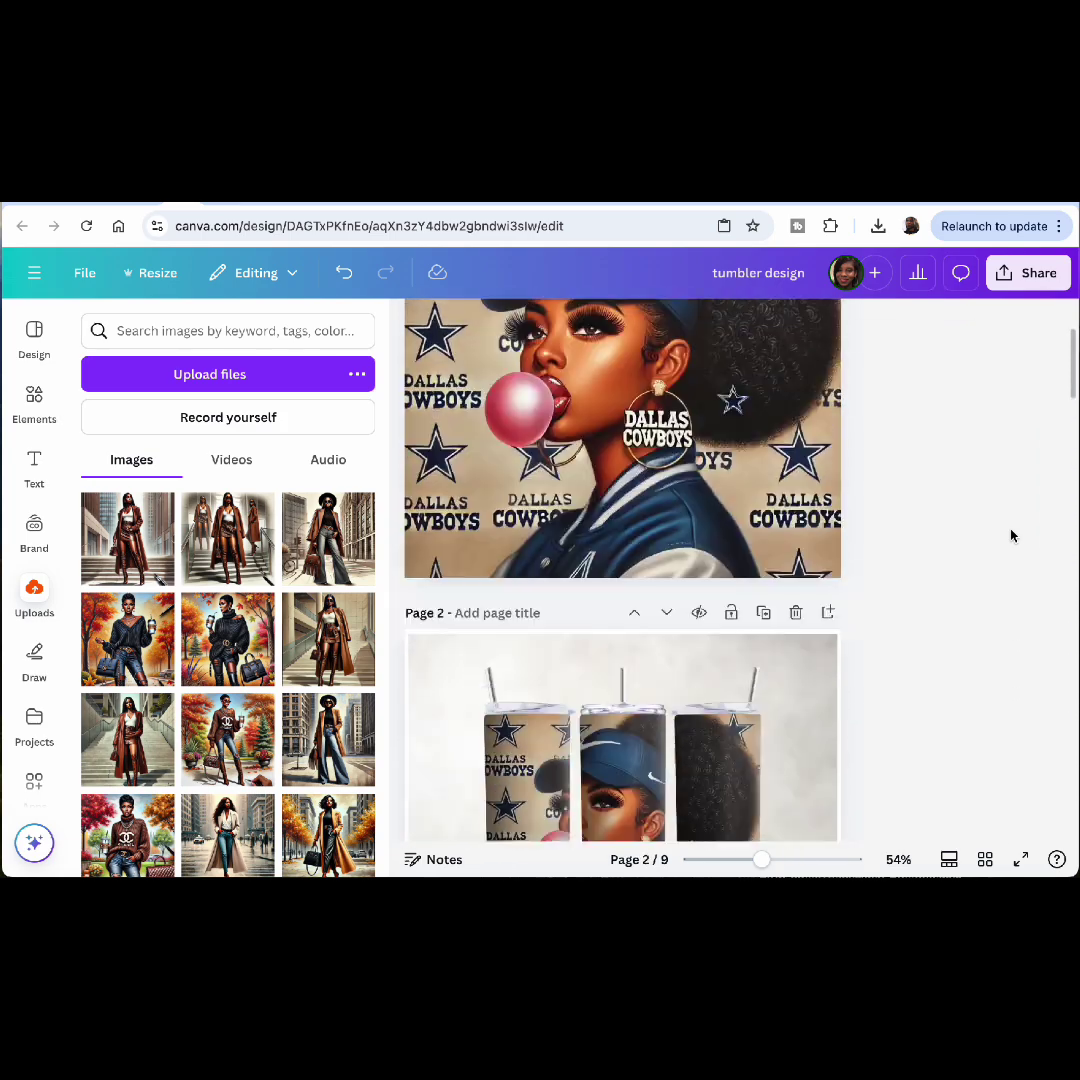
scroll(1010, 536, down, 4)
scroll(1011, 536, down, 15)
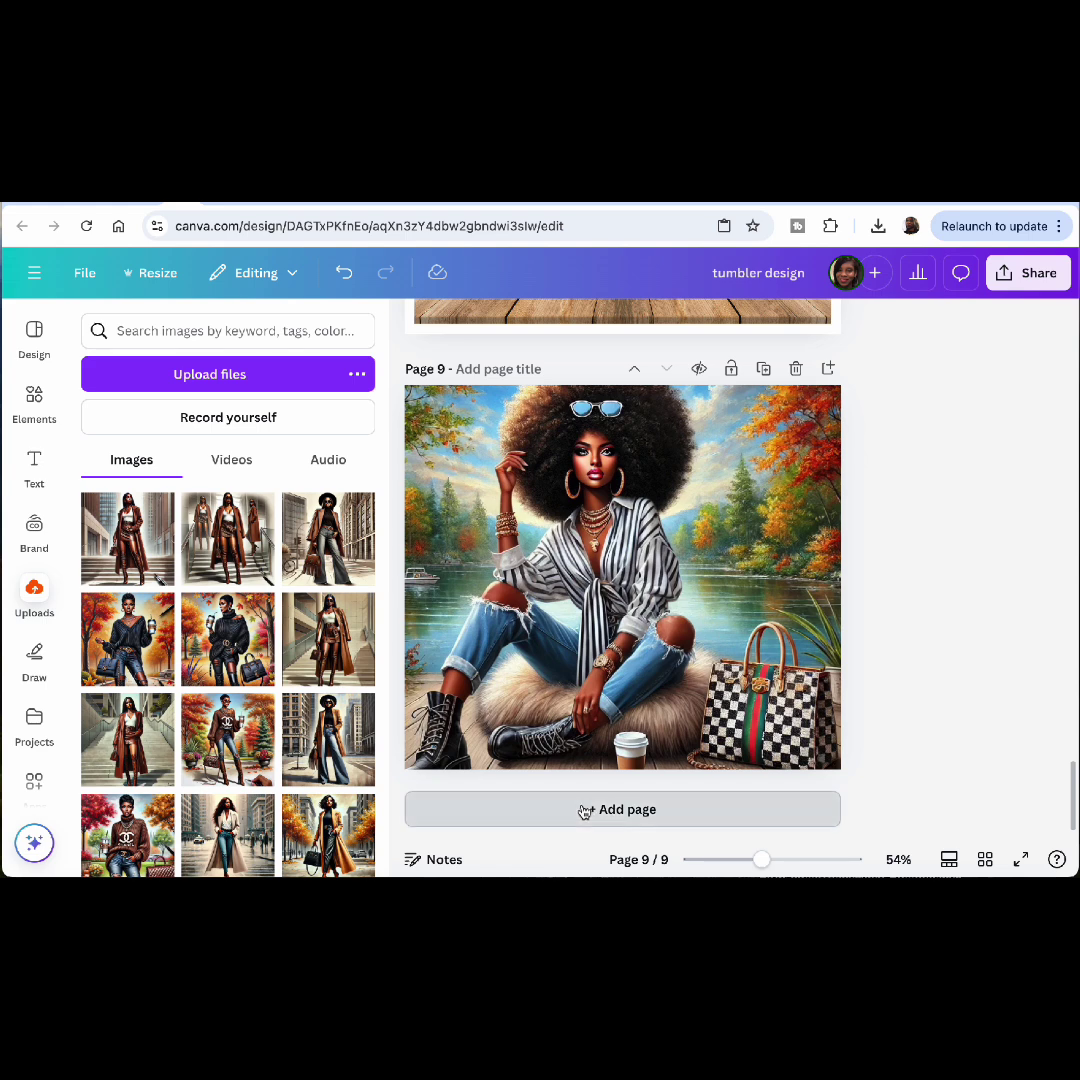
click(596, 808)
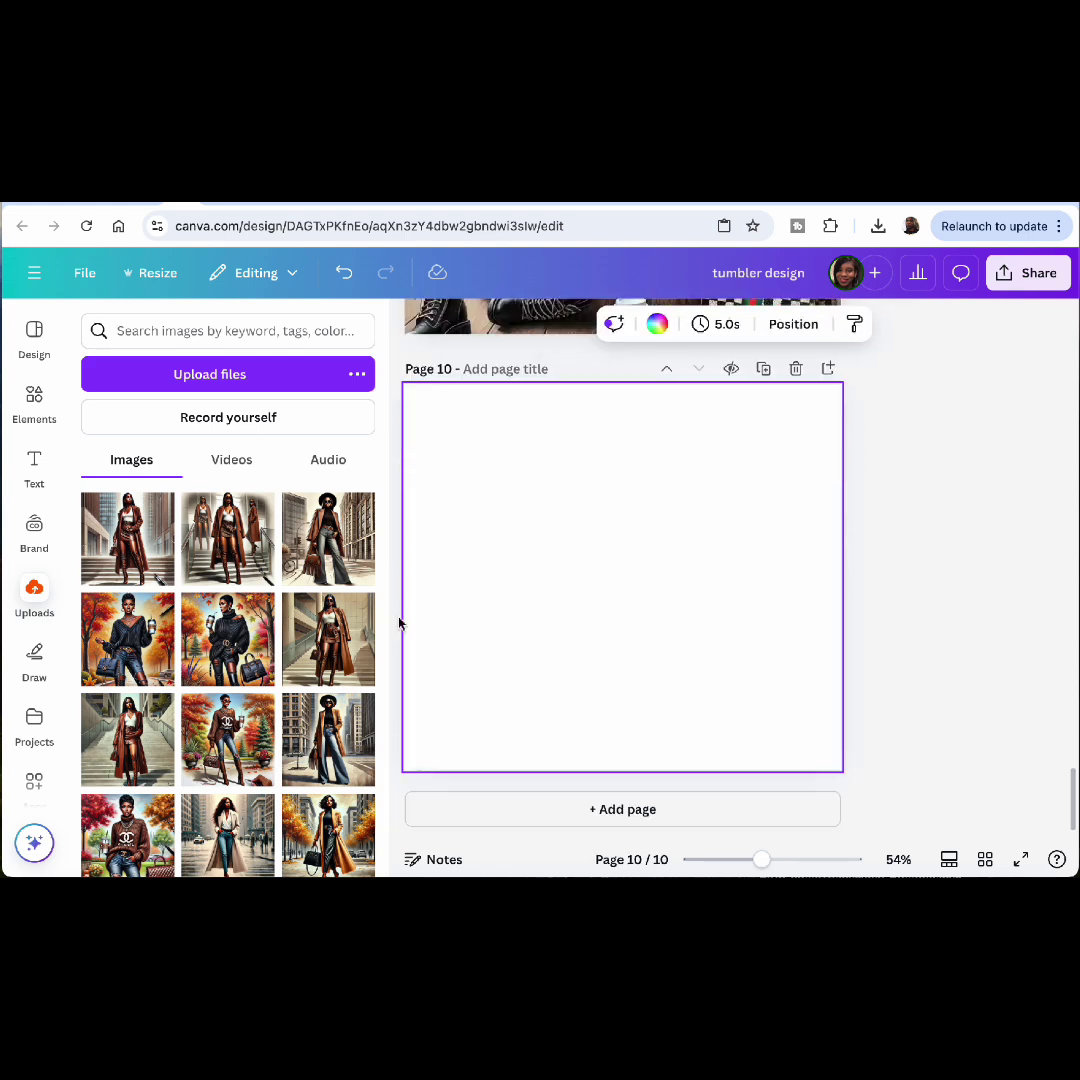
Search Elements for the white hoodie mockup and browse all photo results
click(34, 405)
click(184, 329)
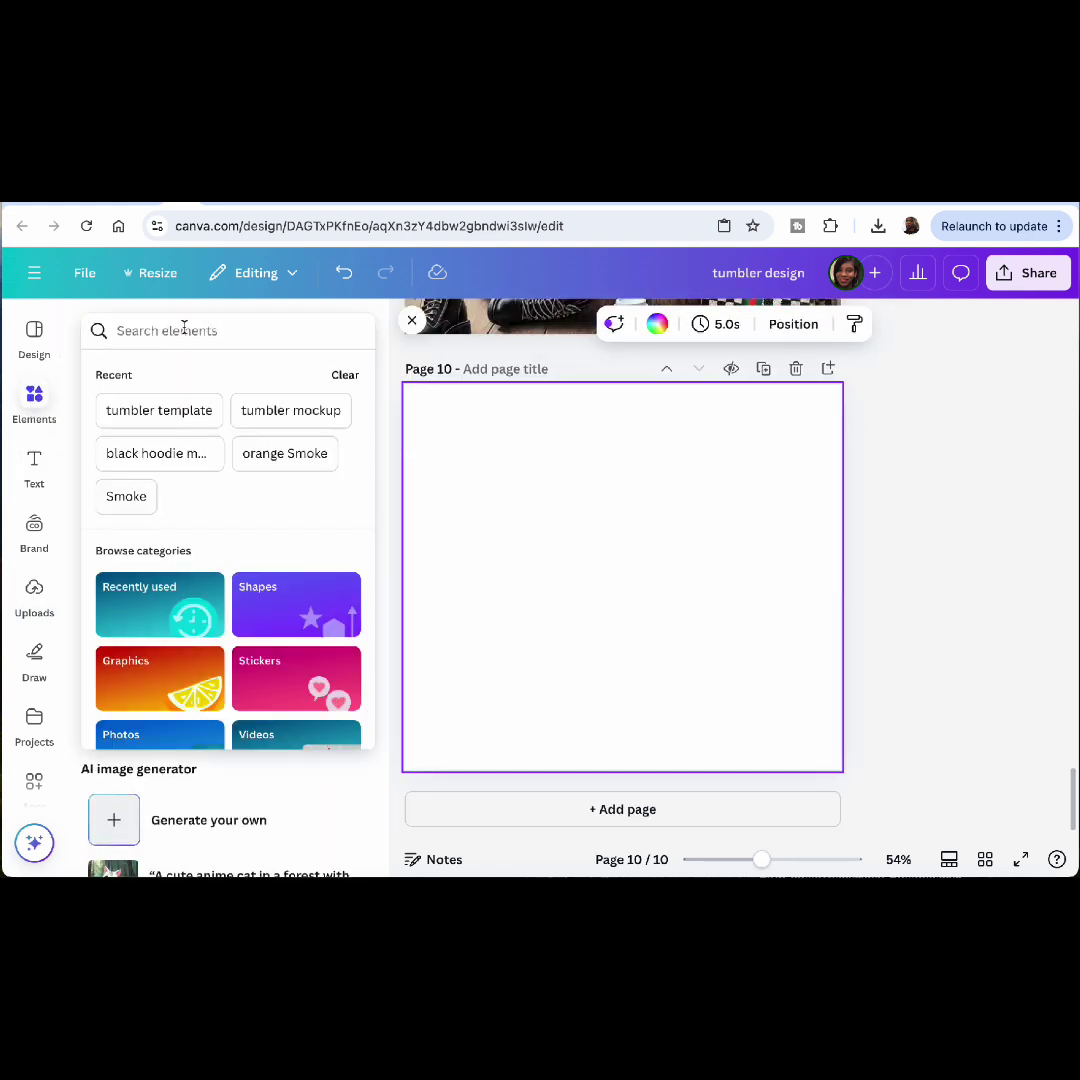
text(hoodie)
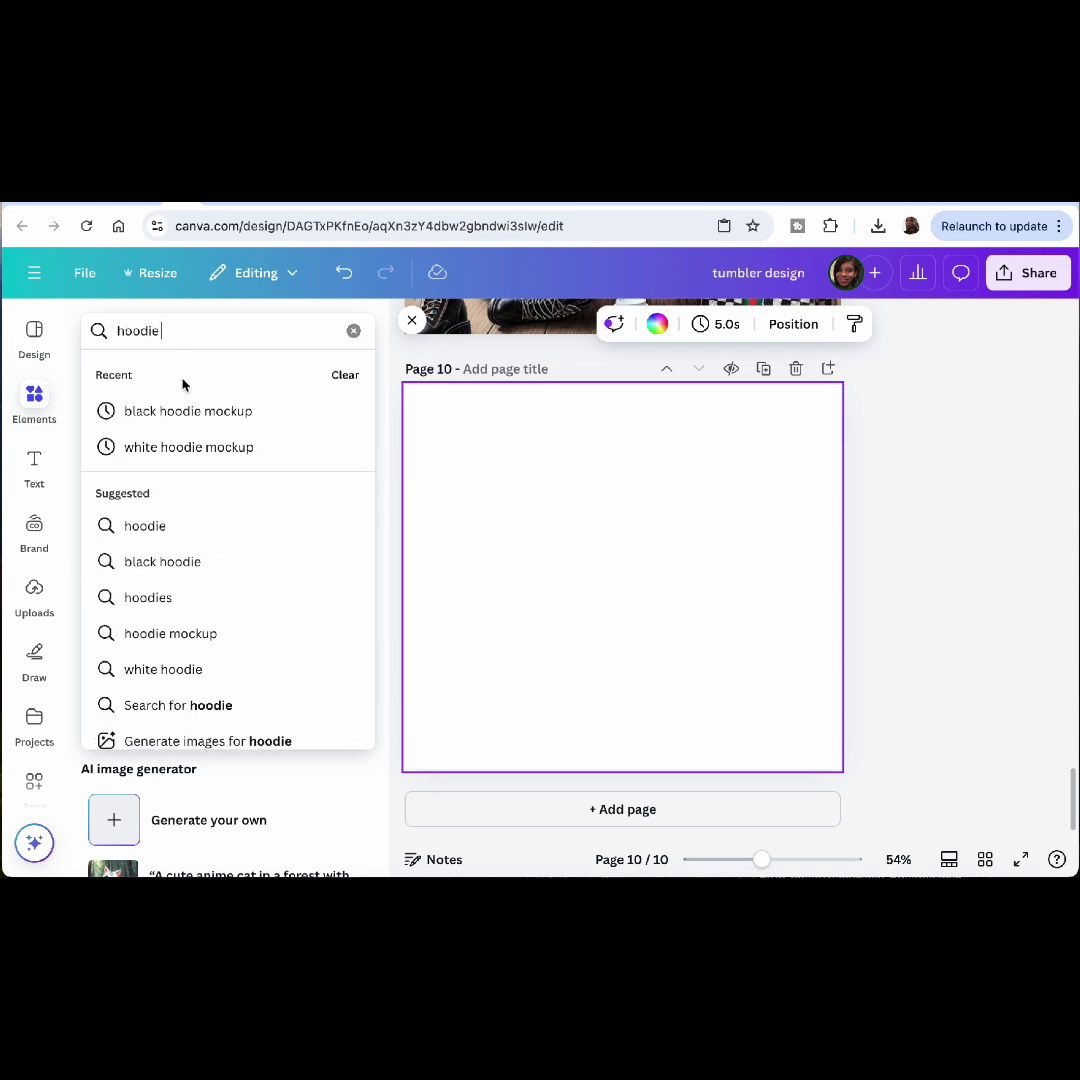
click(155, 447)
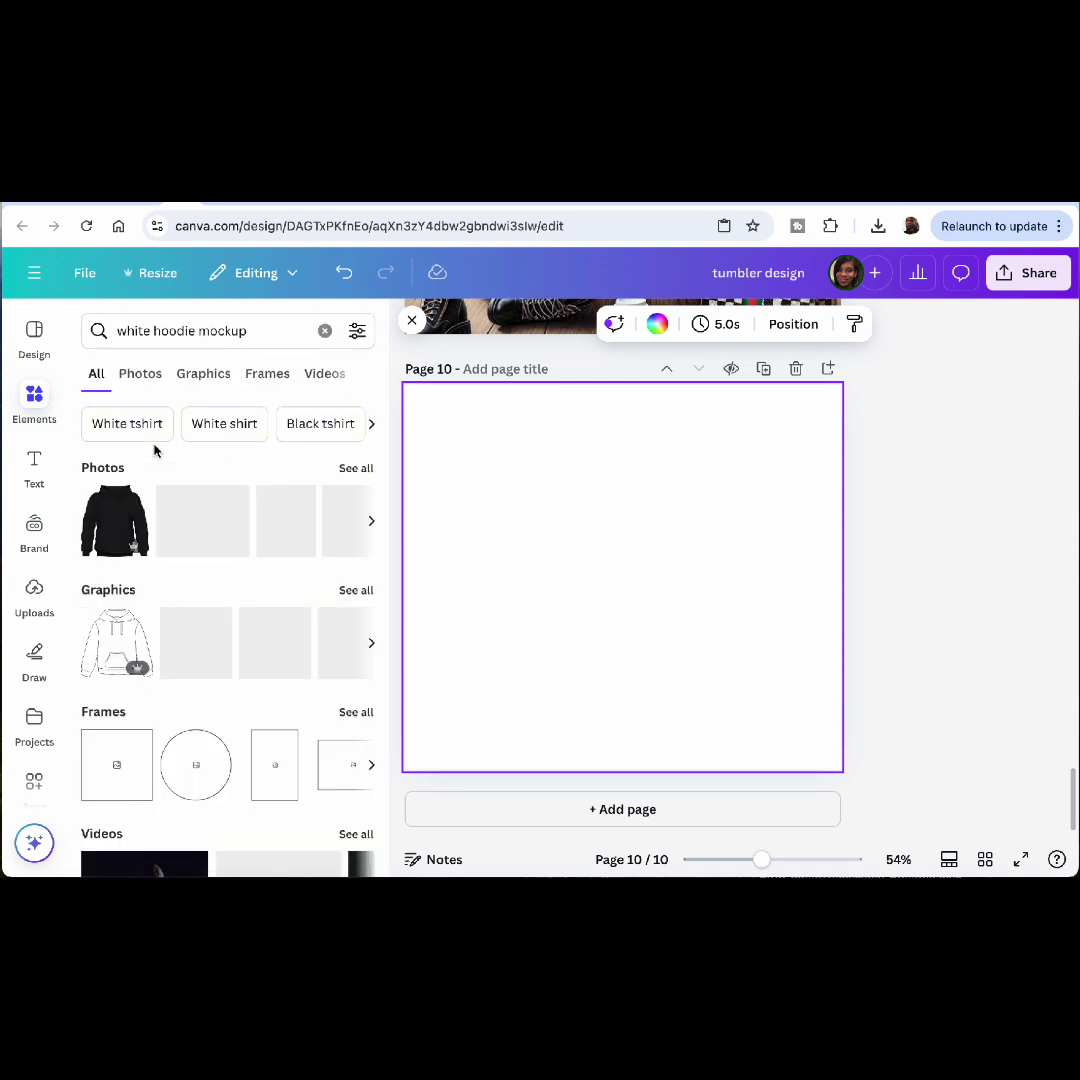
click(354, 469)
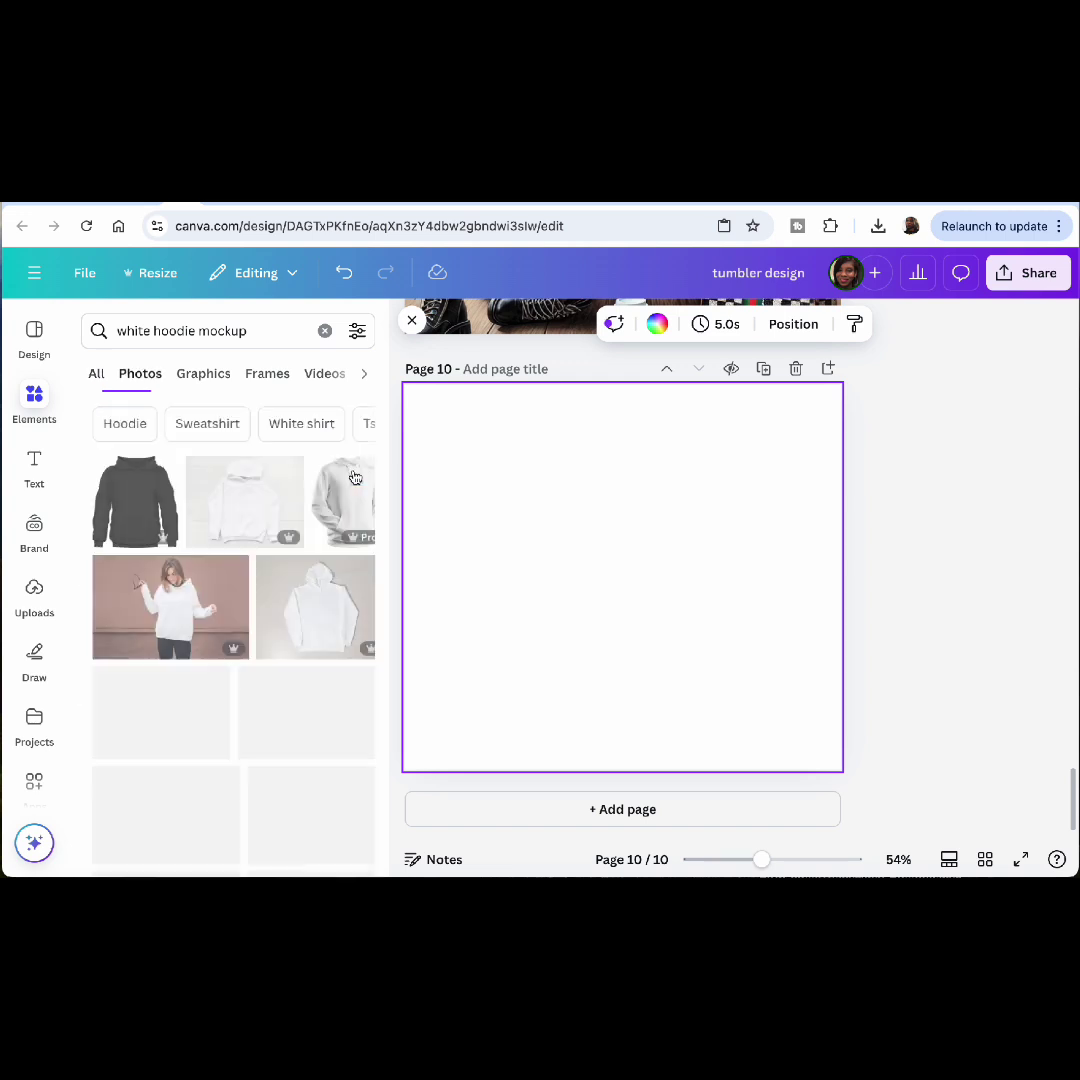
scroll(201, 731, down, 3)
scroll(201, 731, down, 5)
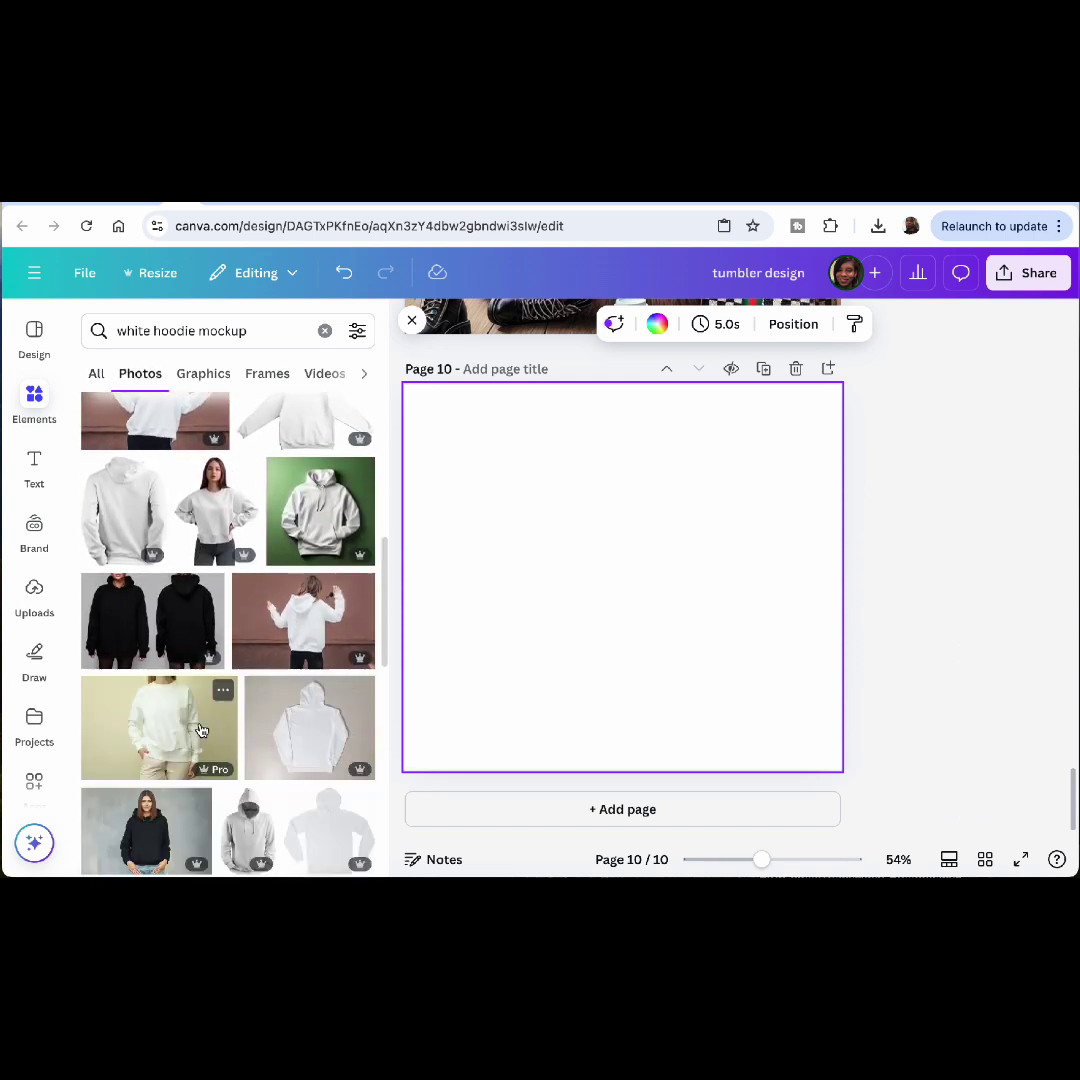
scroll(200, 730, down, 2)
scroll(200, 730, down, 4)
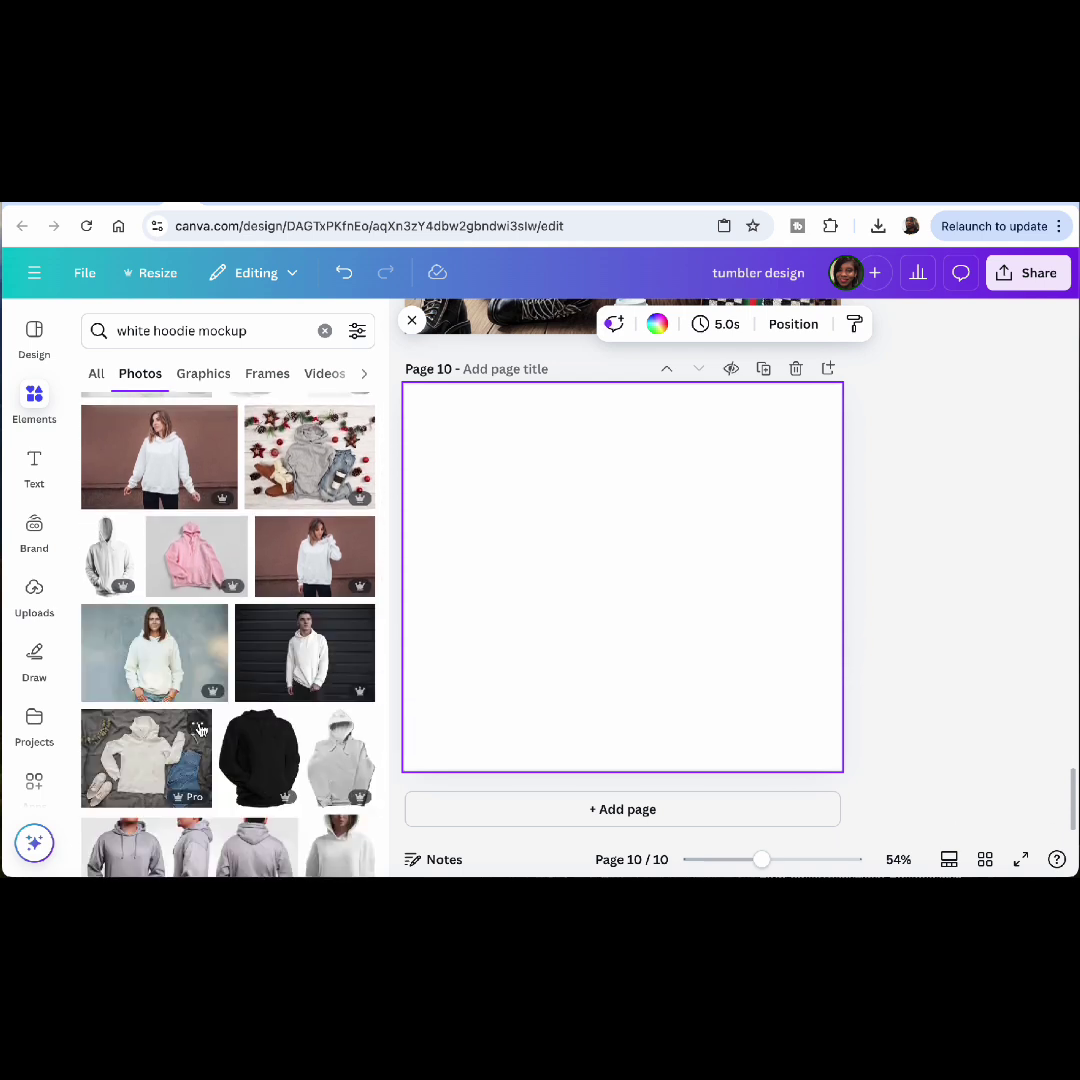
scroll(200, 730, down, 4)
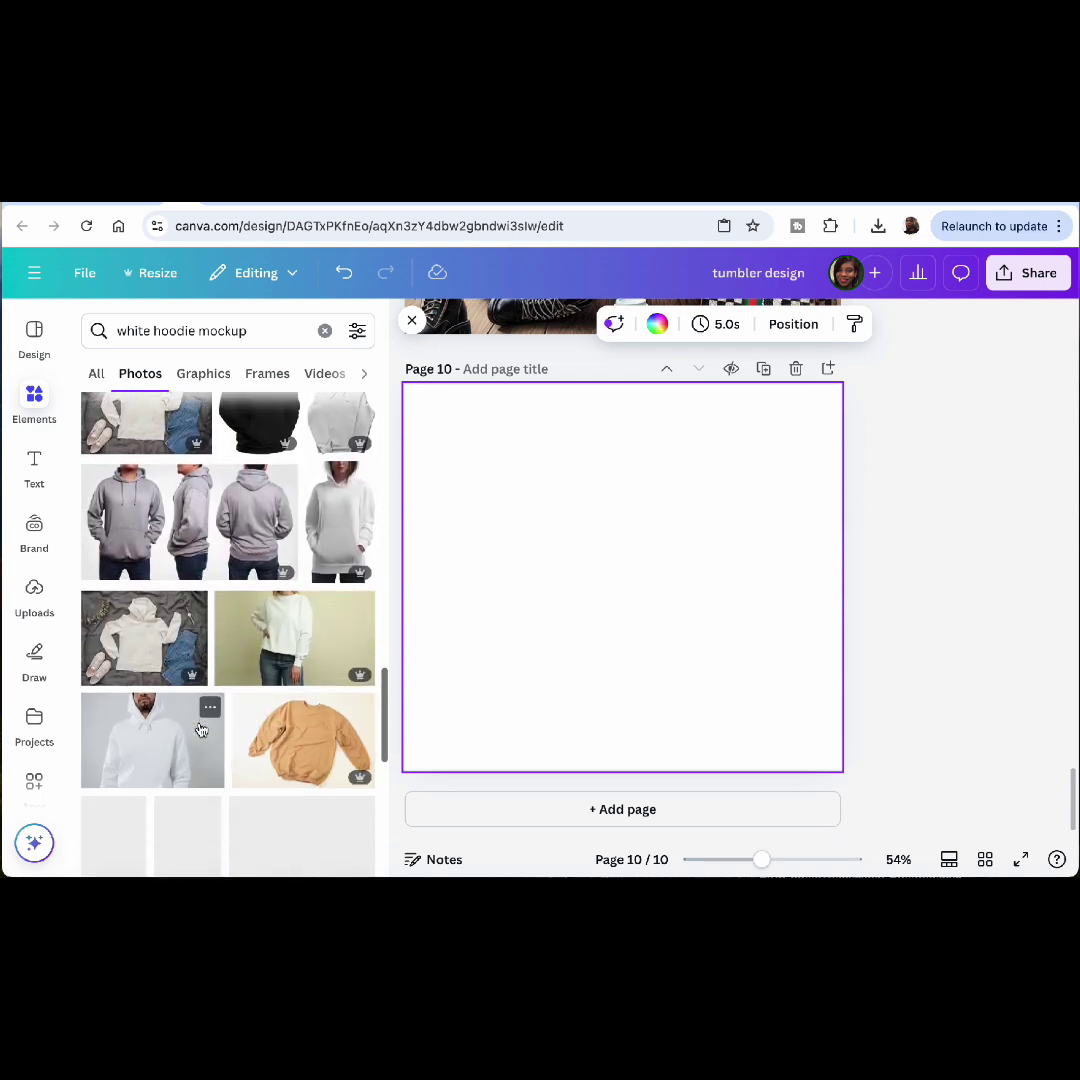
scroll(200, 730, up, 4)
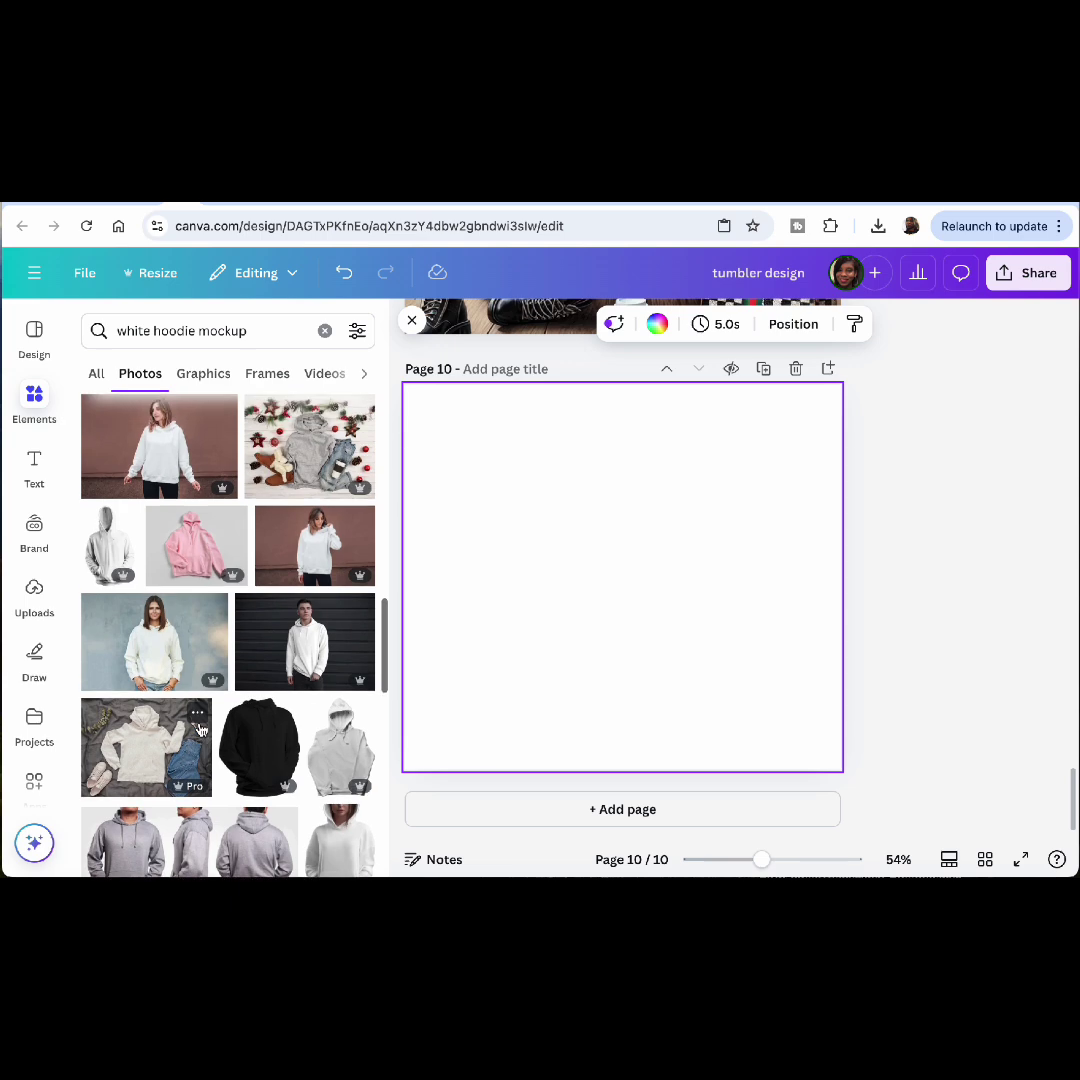
Add the woman-in-white-hoodie photo and set it as Page 10's background
click(154, 641)
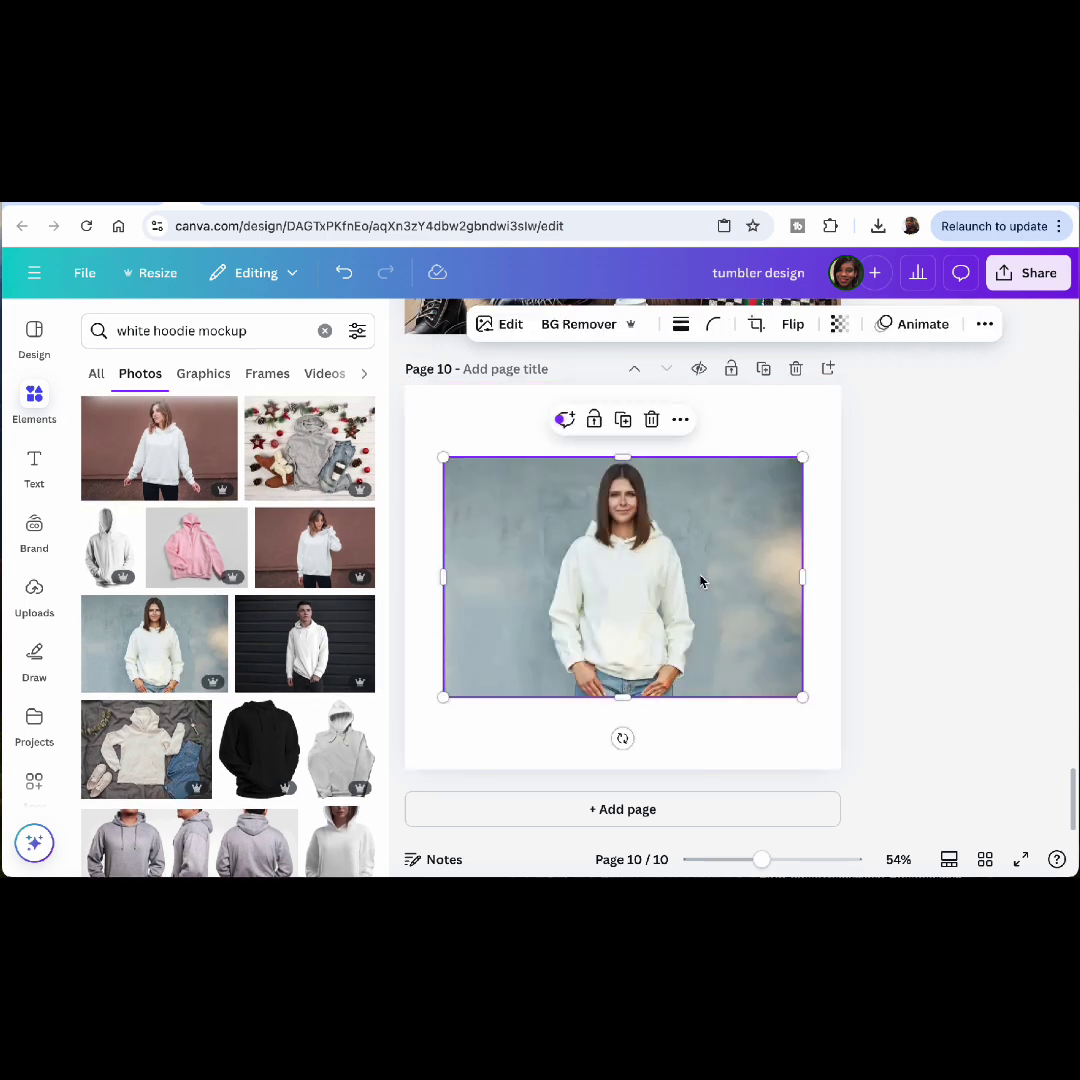
click(681, 420)
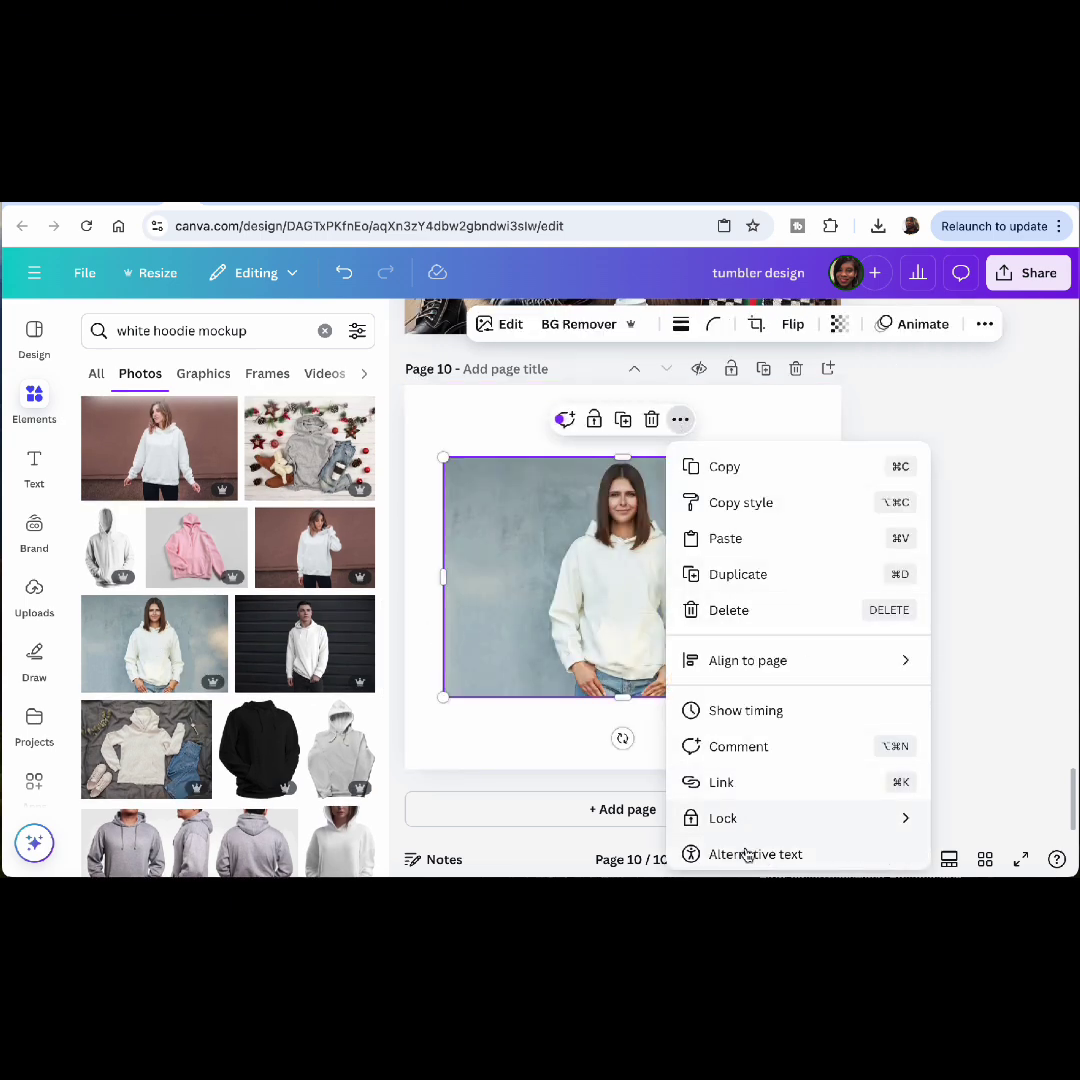
scroll(747, 853, down, 3)
click(783, 778)
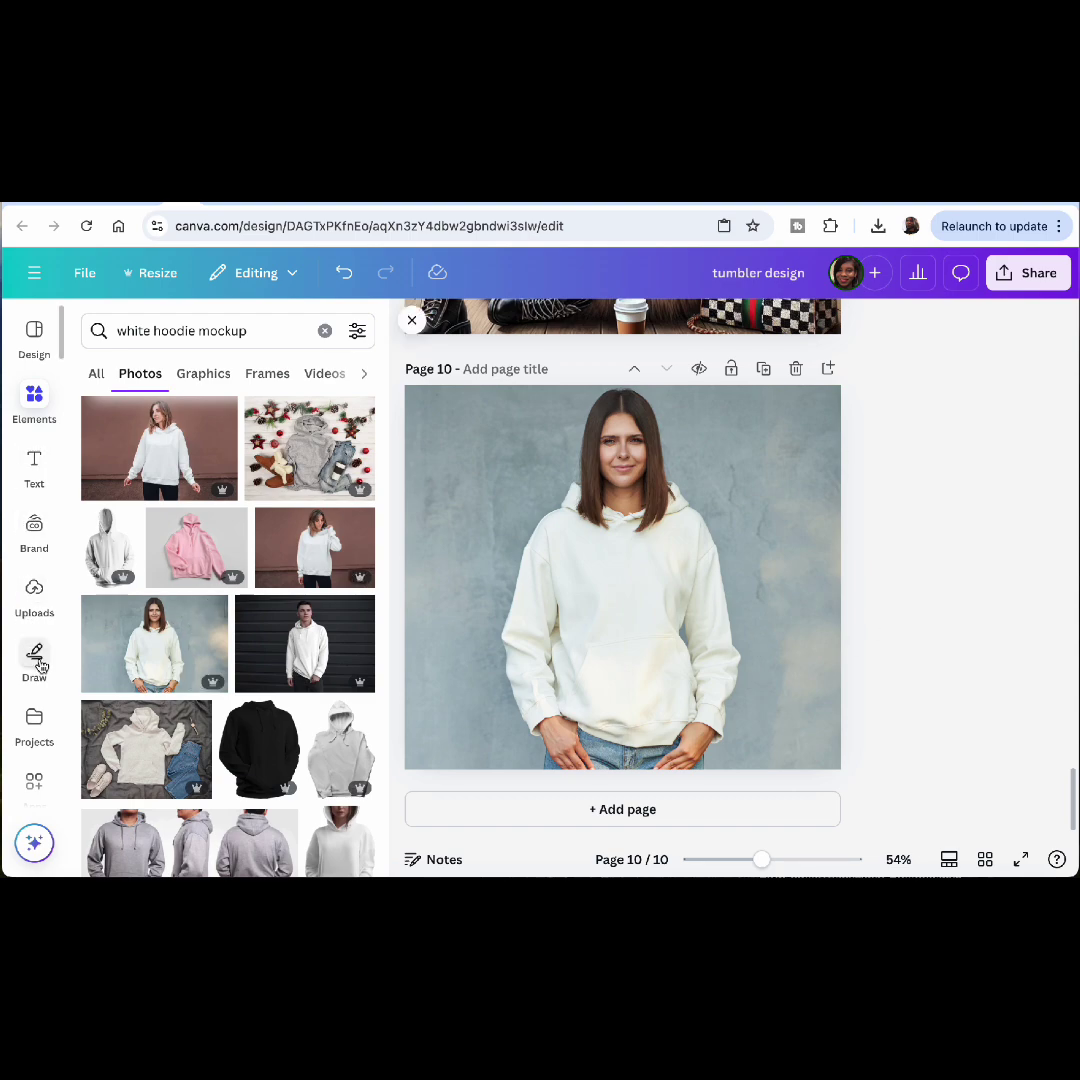
Add the pink ribbon pumpkin upload, shrink it and centre it on the hoodie's chest
click(35, 600)
scroll(217, 690, down, 15)
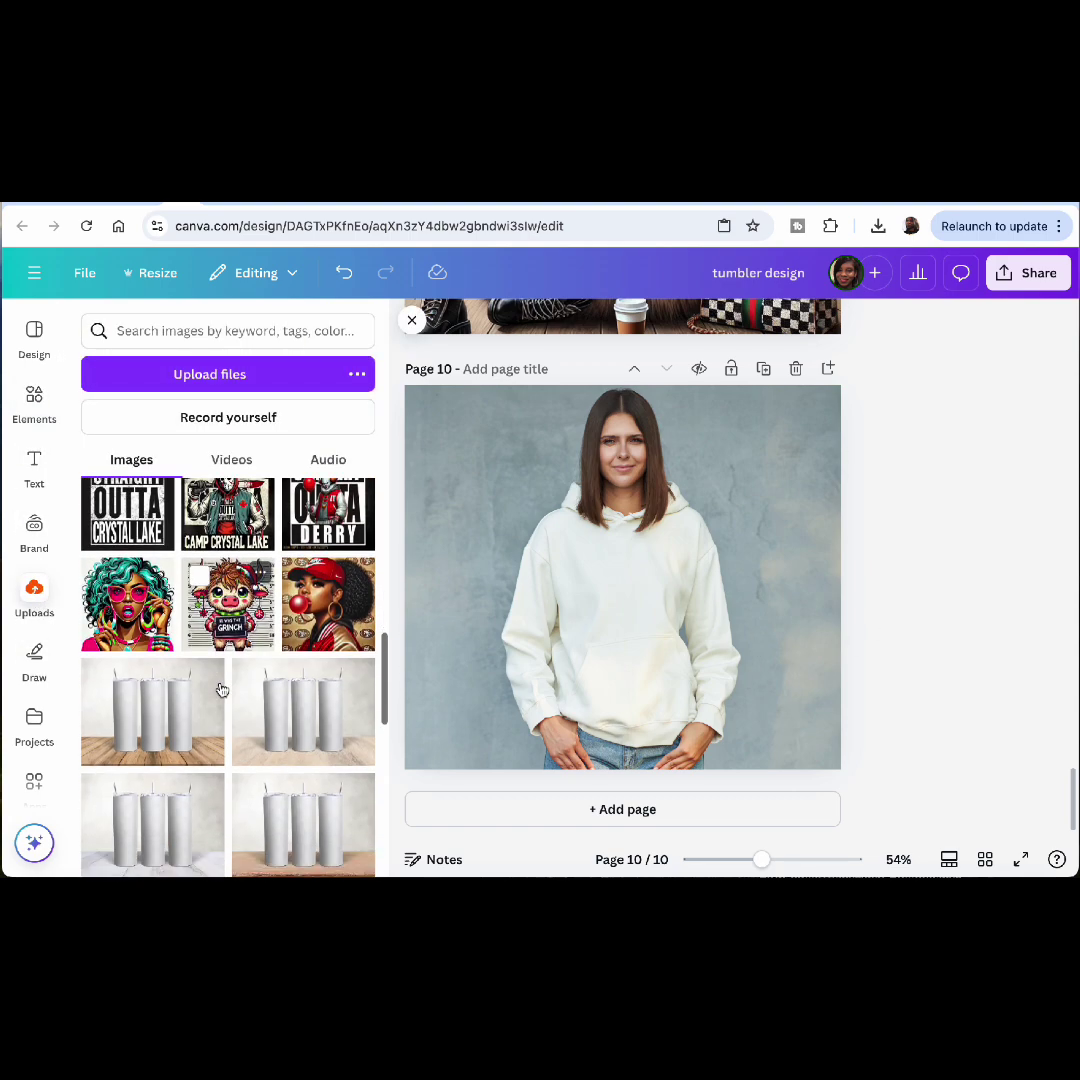
scroll(222, 690, down, 10)
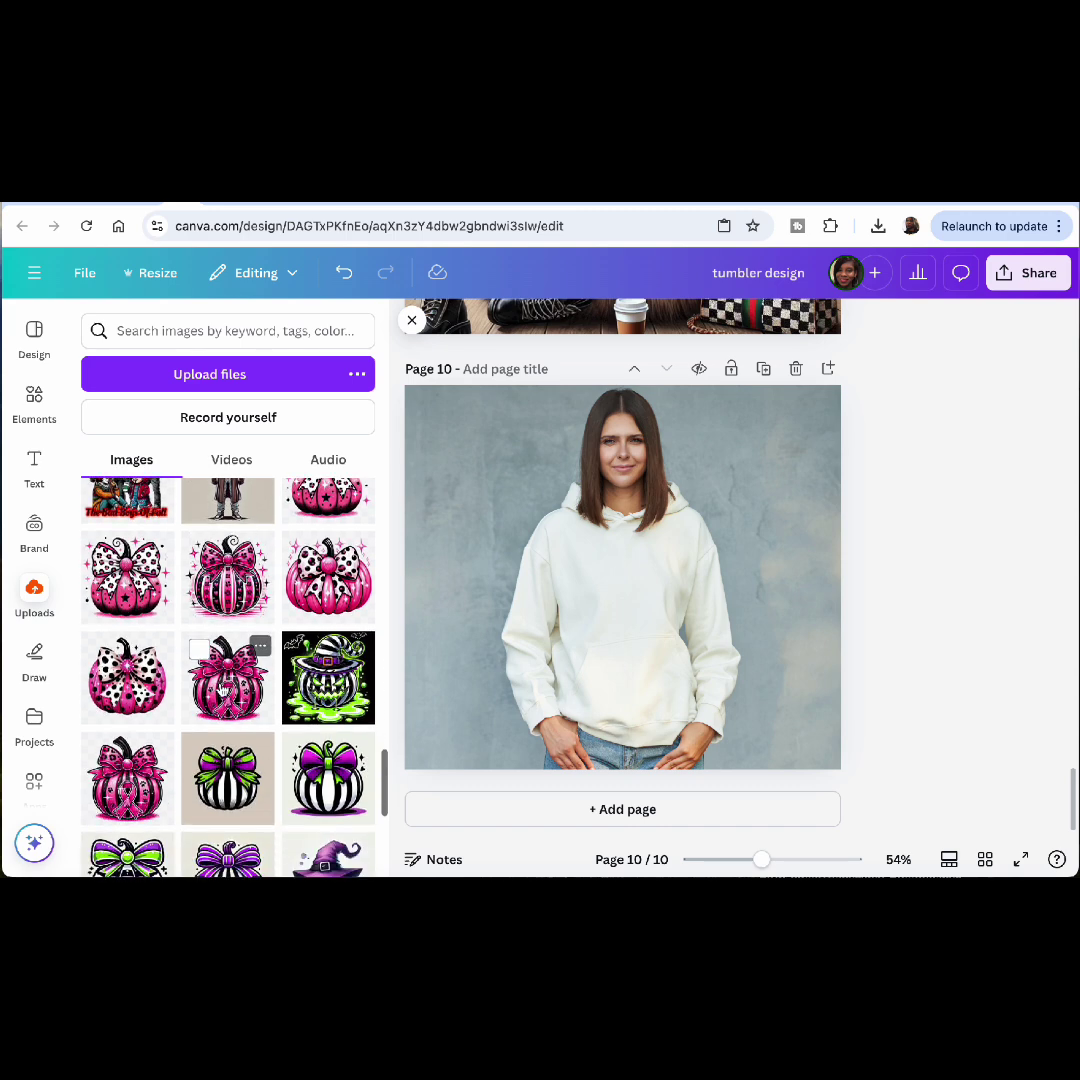
click(128, 747)
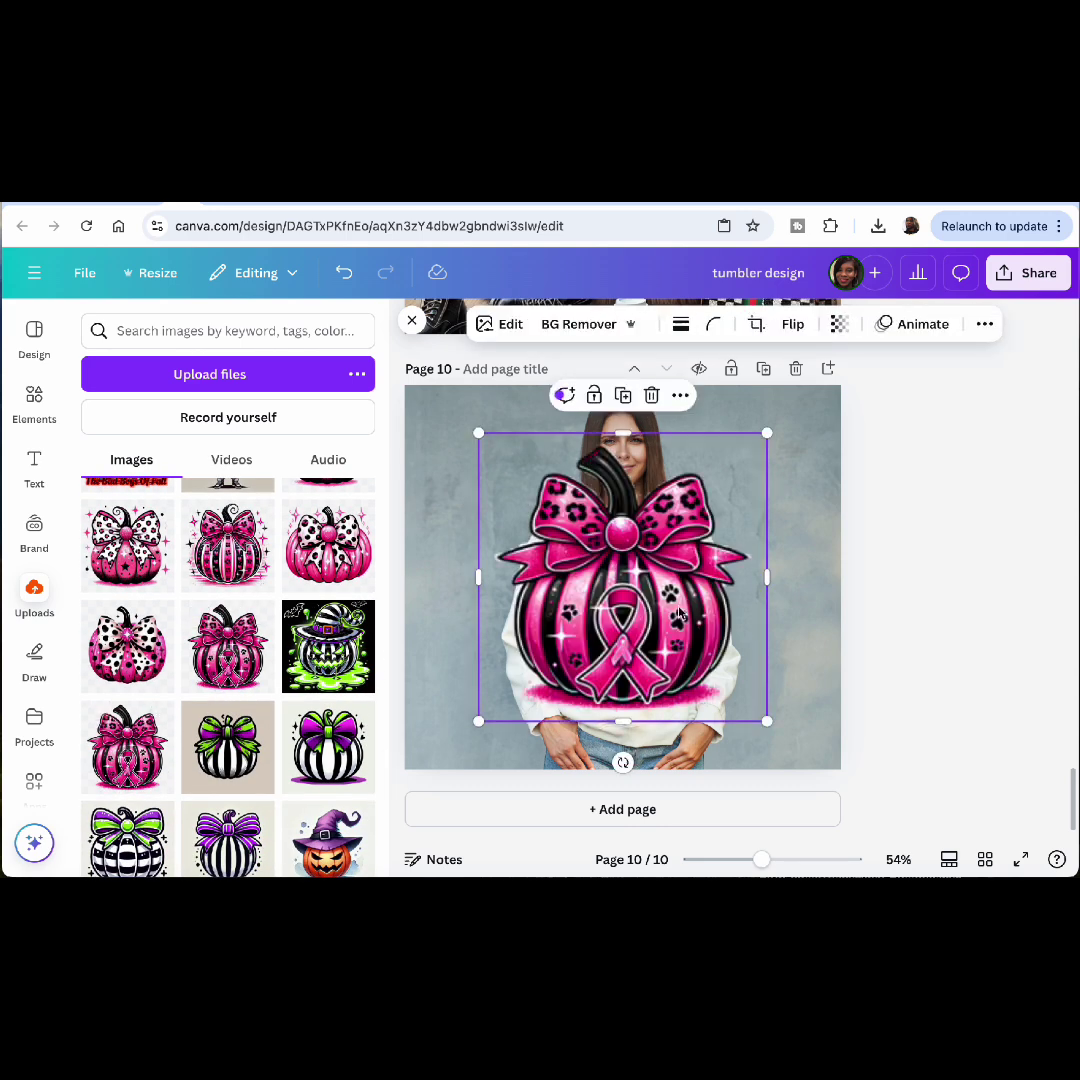
drag(766, 434, 620, 622)
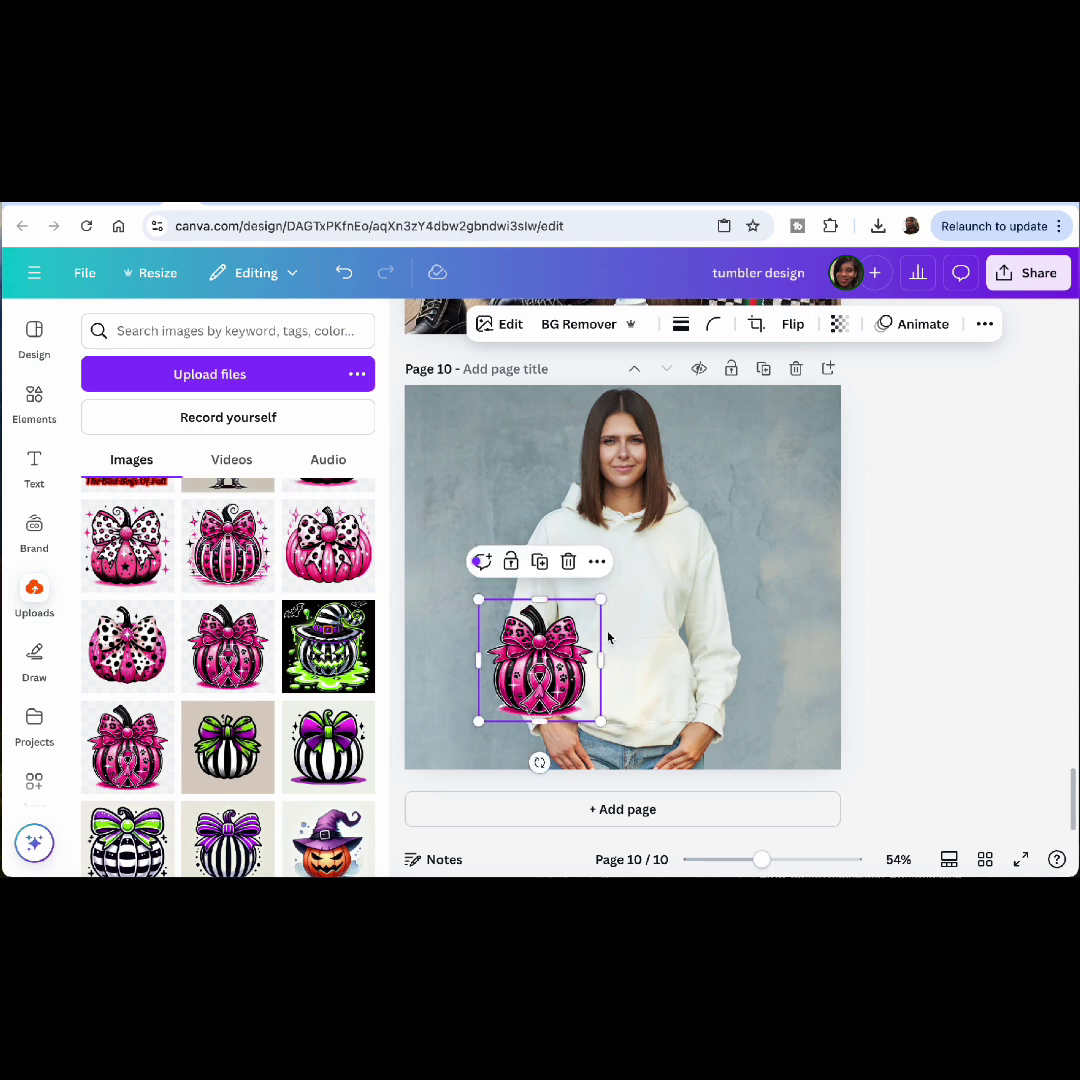
drag(537, 664, 620, 606)
Preview the finished hoodie mockup and add a blank Page 11
click(962, 574)
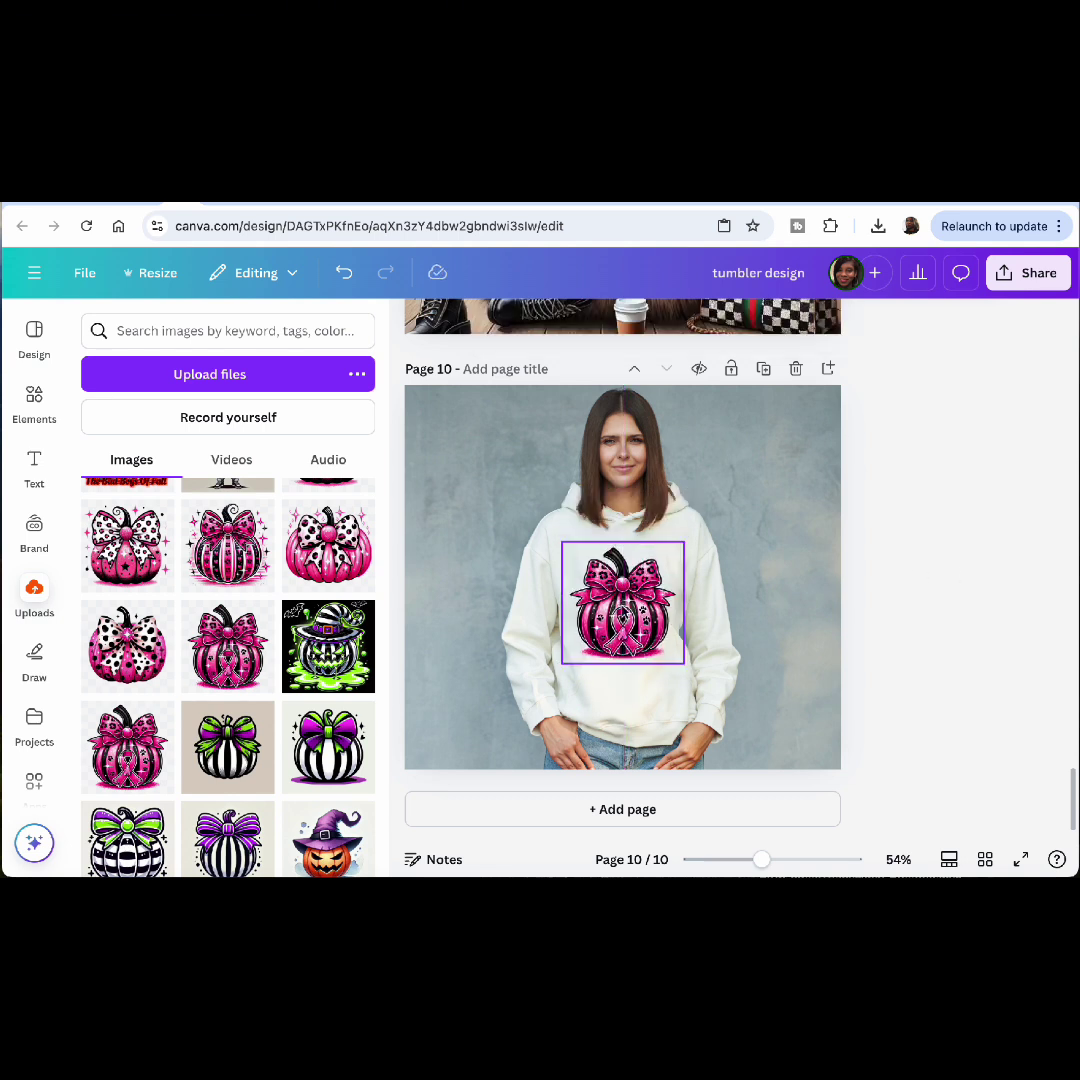
click(622, 600)
click(930, 551)
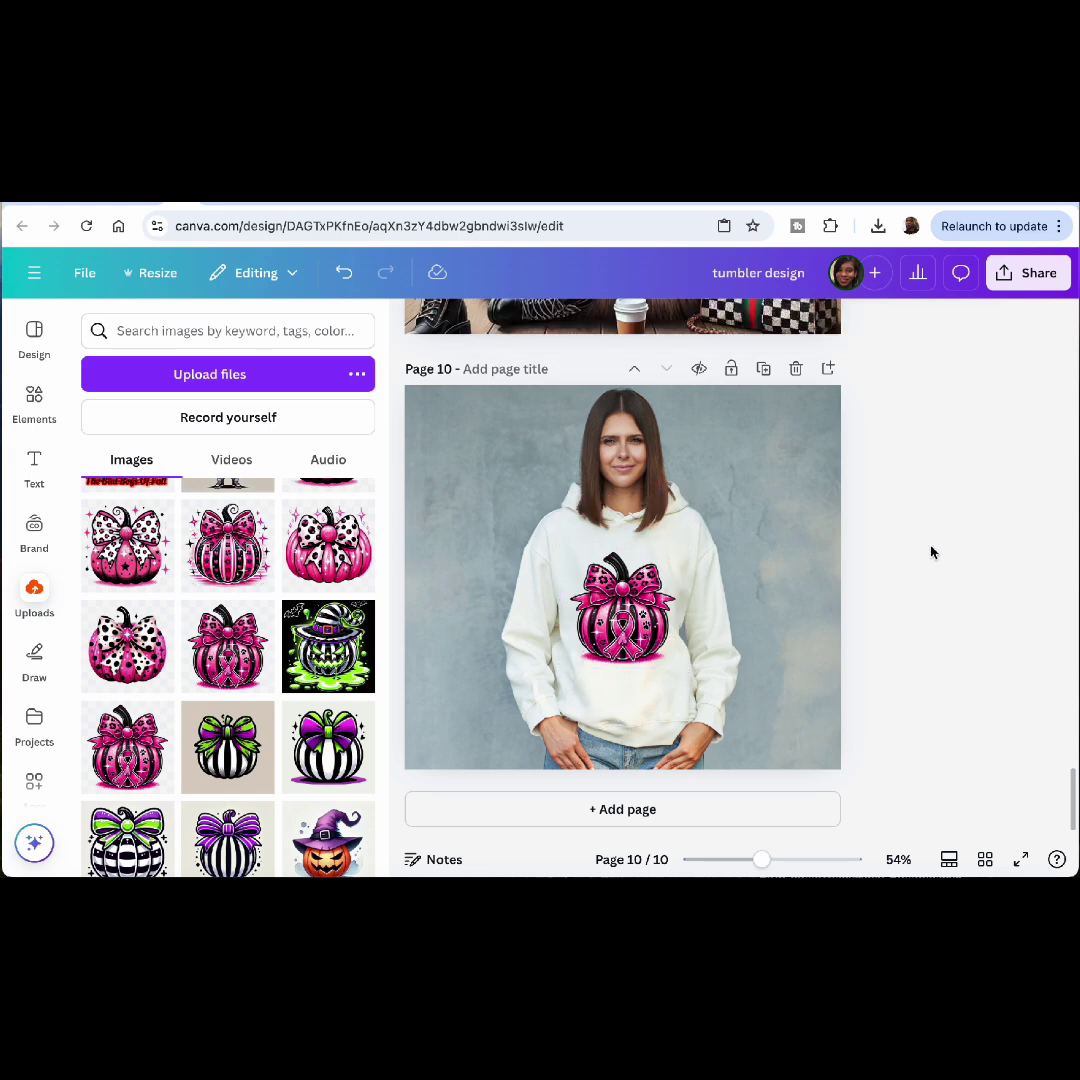
click(610, 809)
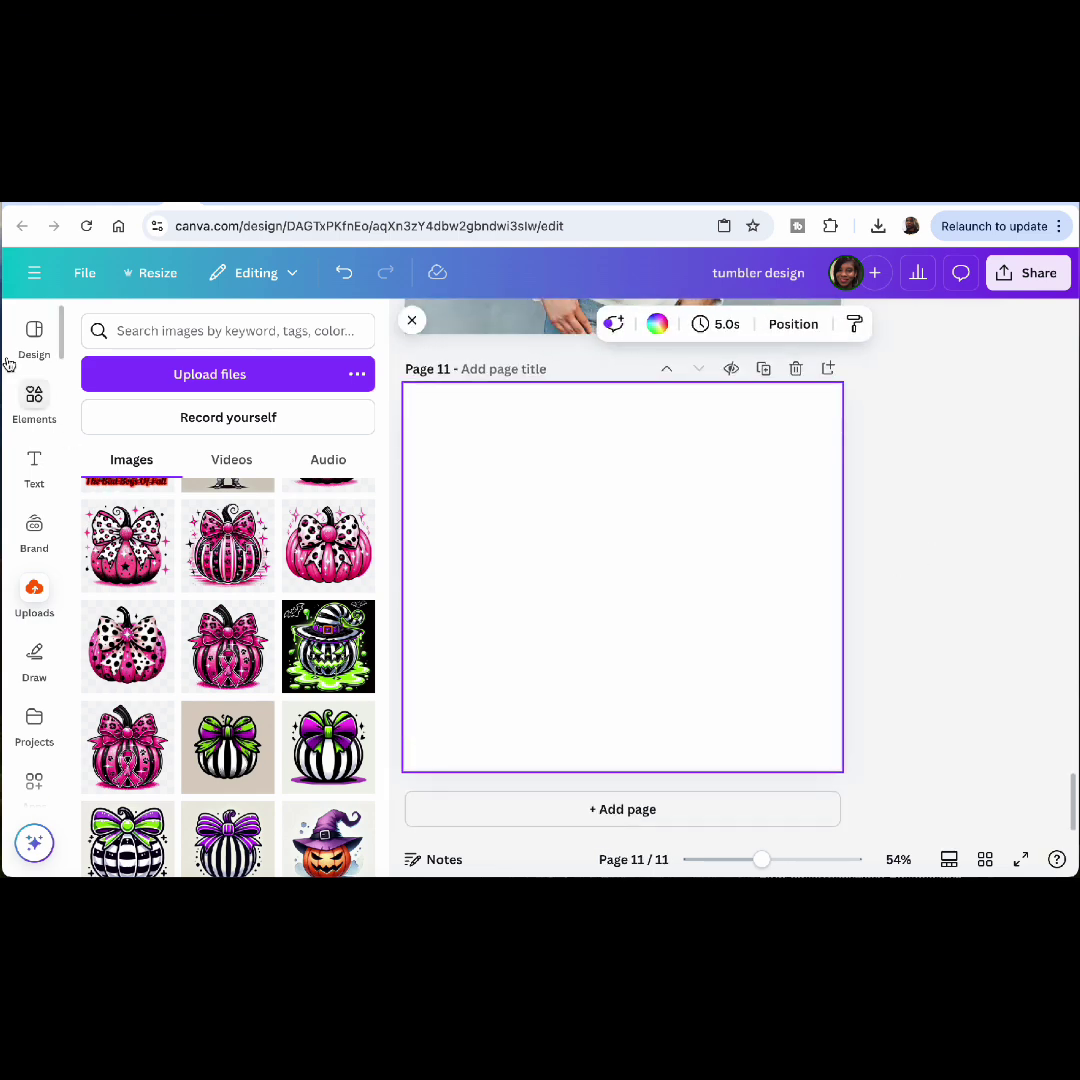
Search Elements for 'mug mockup', trying and removing a pink-flowers mug photo
click(35, 397)
click(266, 329)
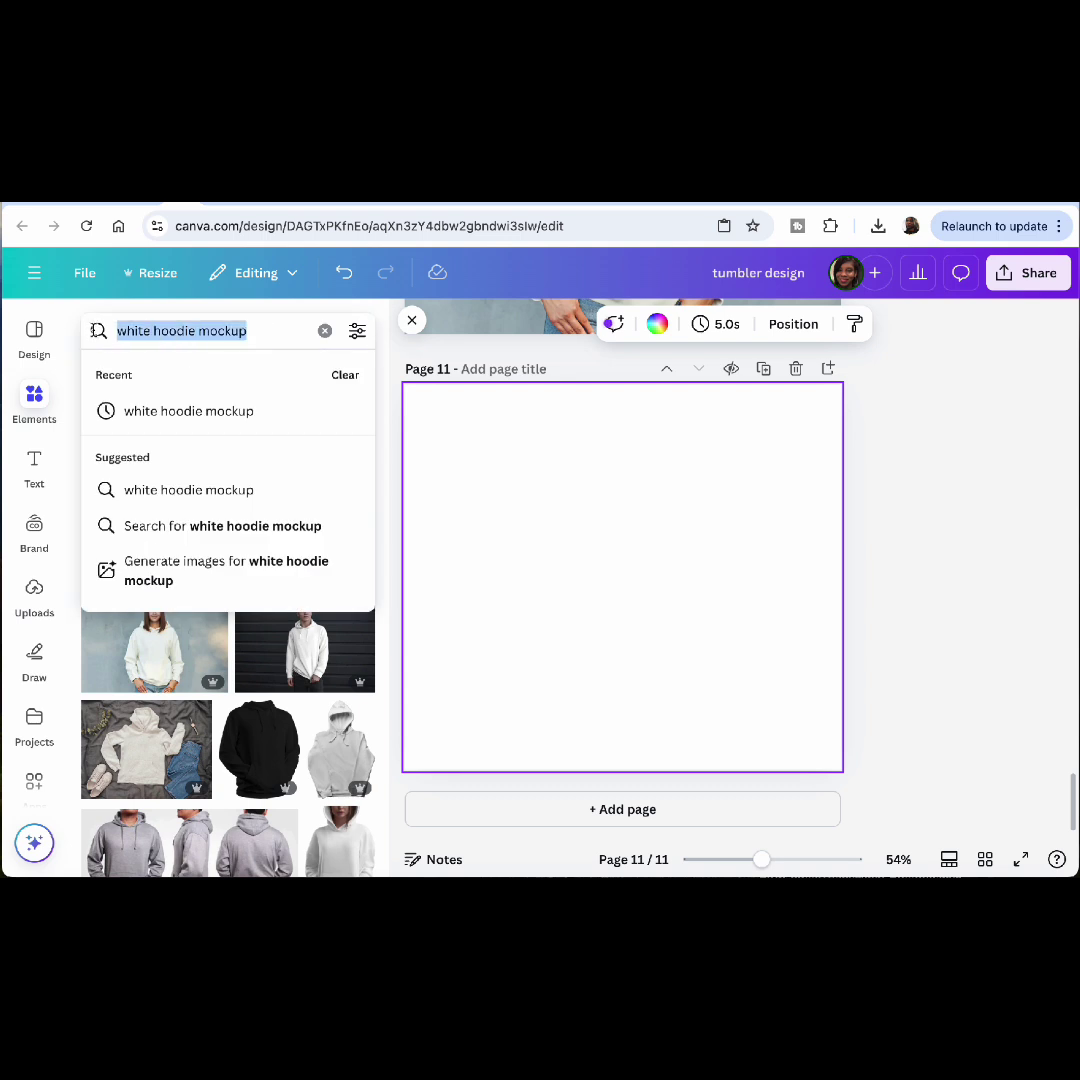
text(mug m)
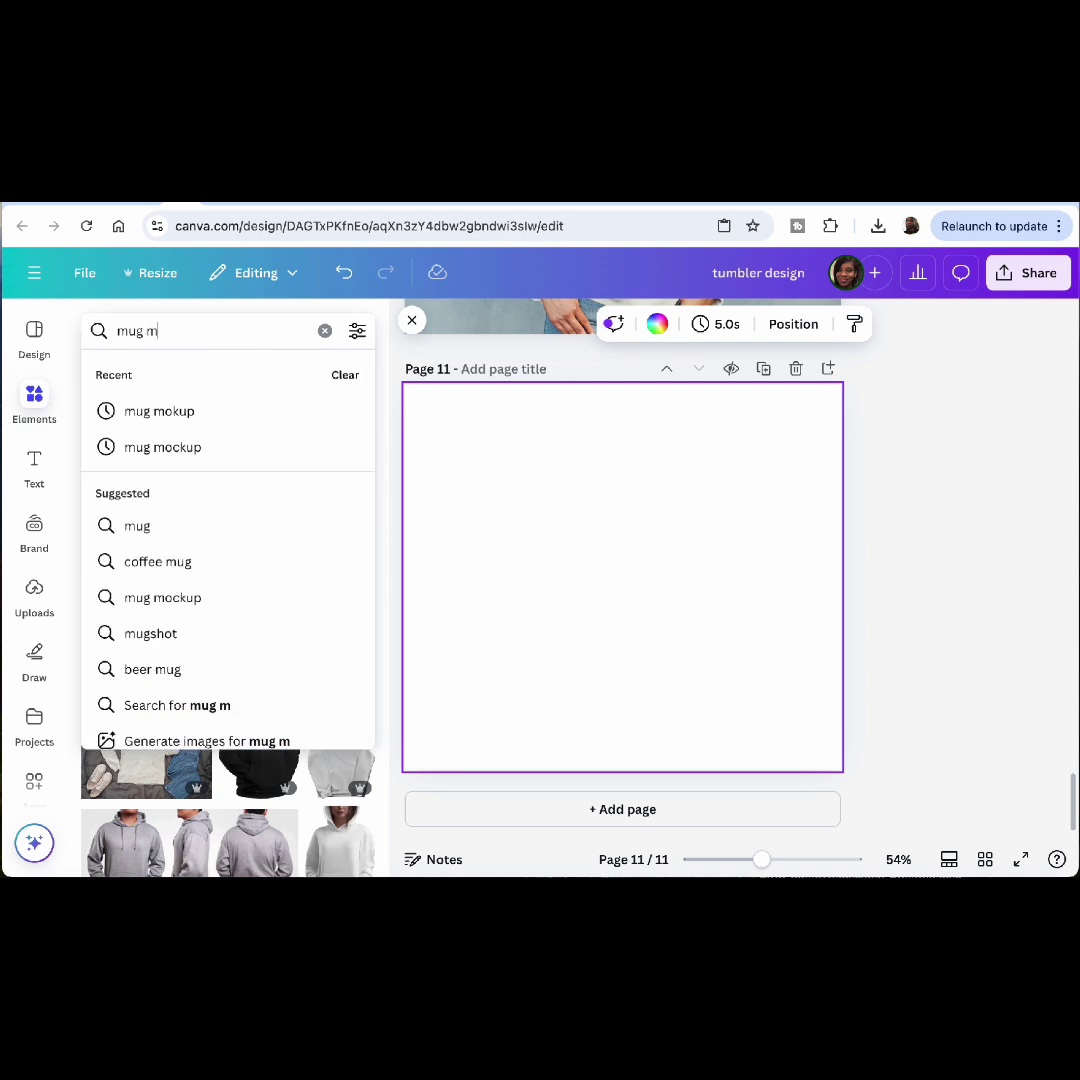
text(ocup)
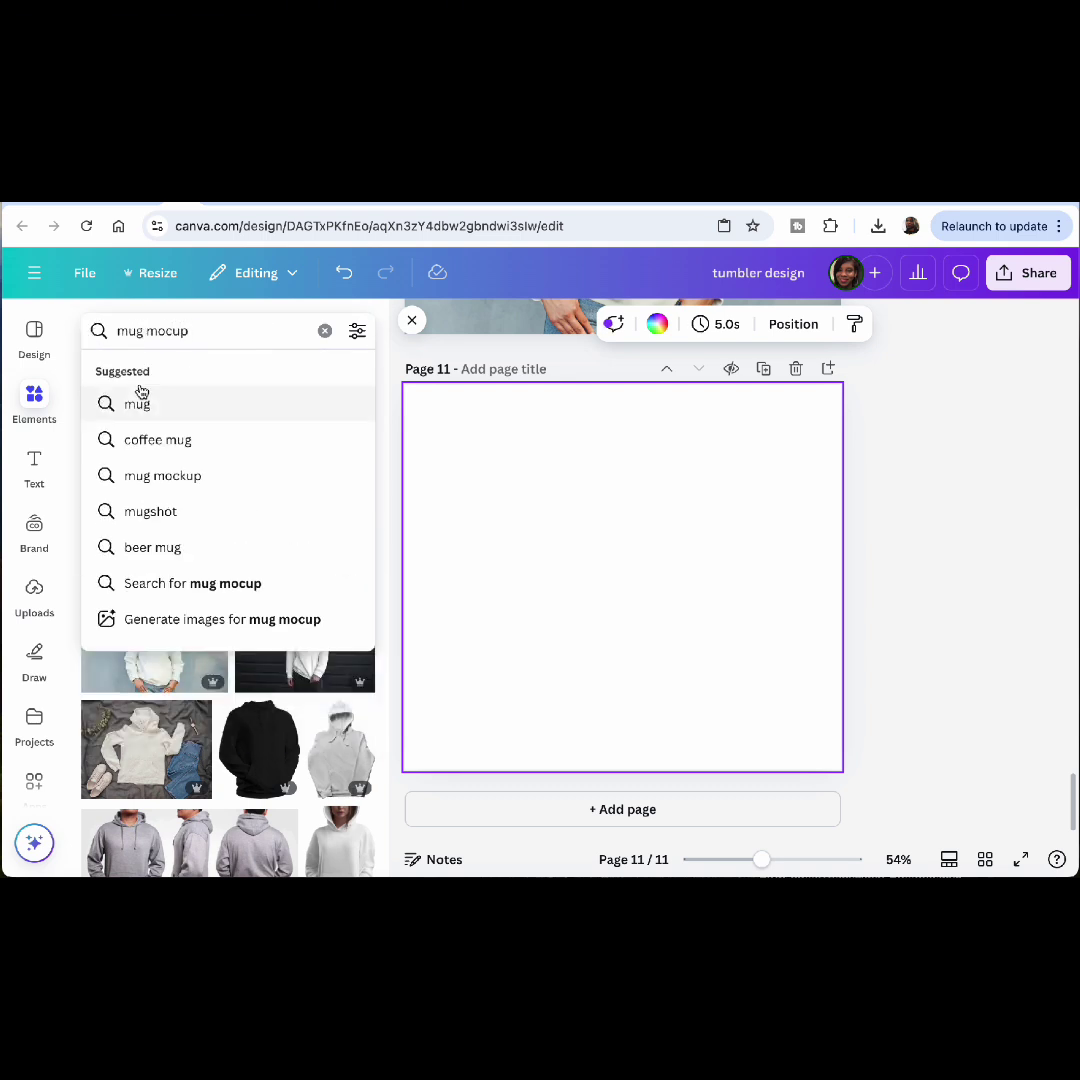
key(BackSpace)
key(BackSpace)
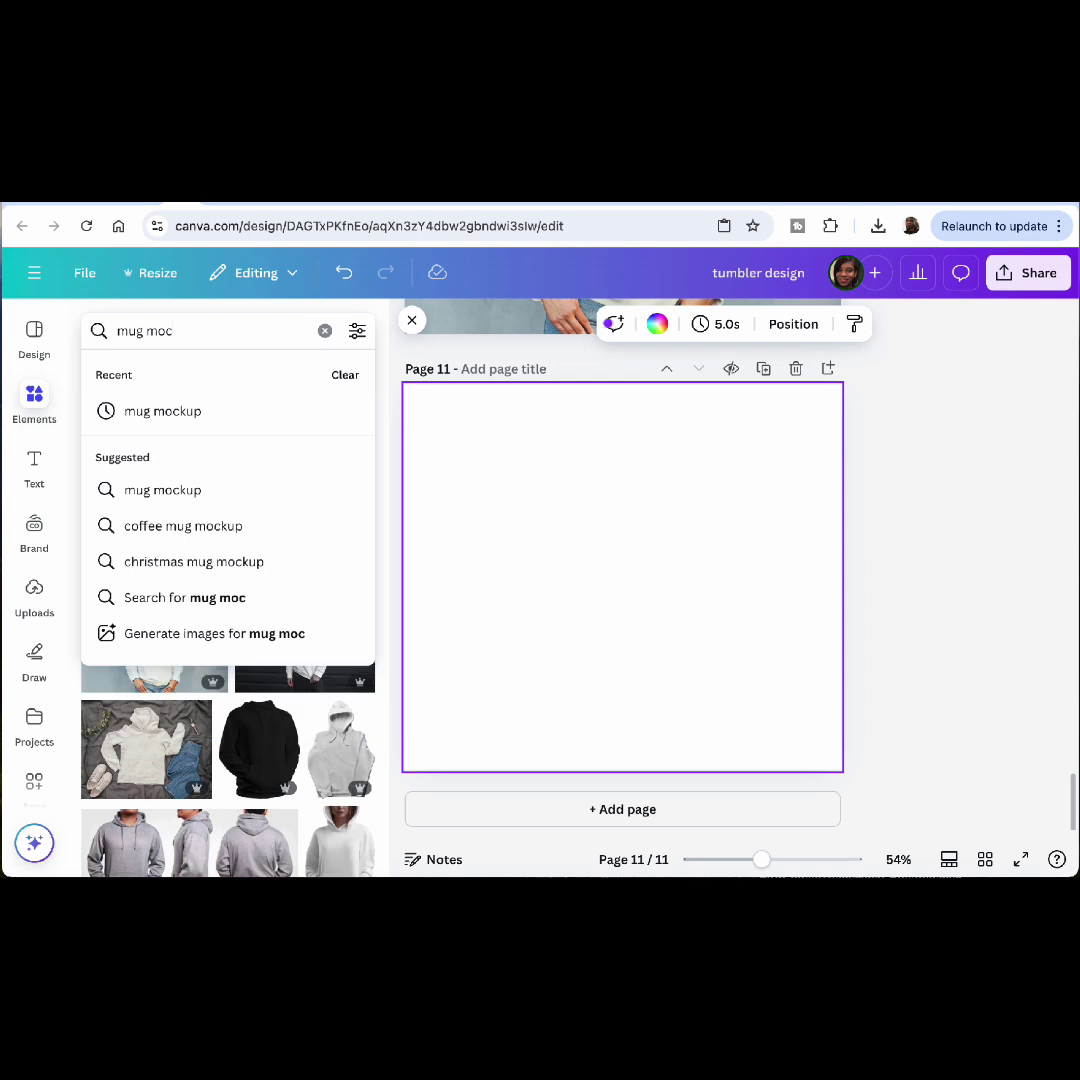
text(k)
click(172, 414)
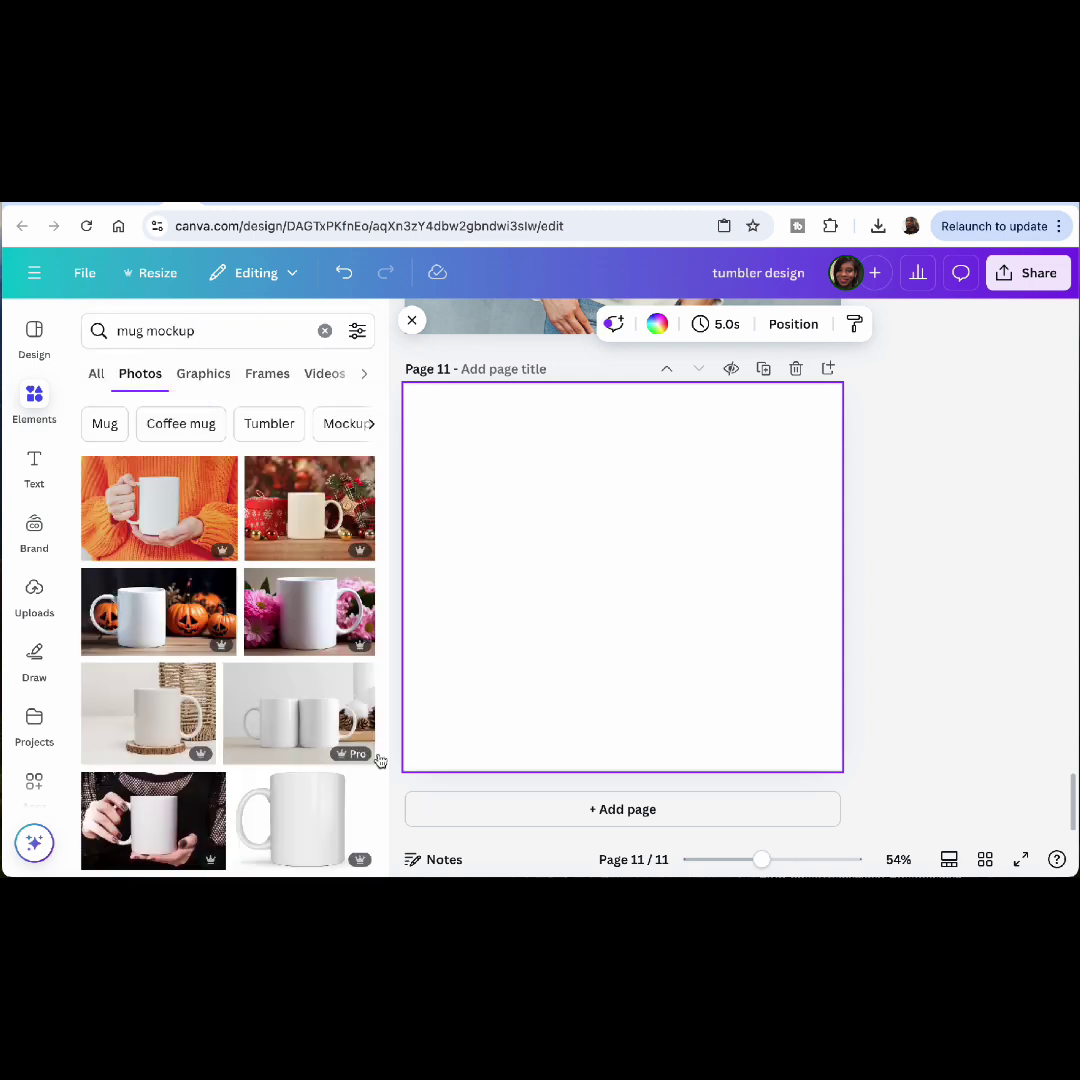
scroll(280, 716, down, 2)
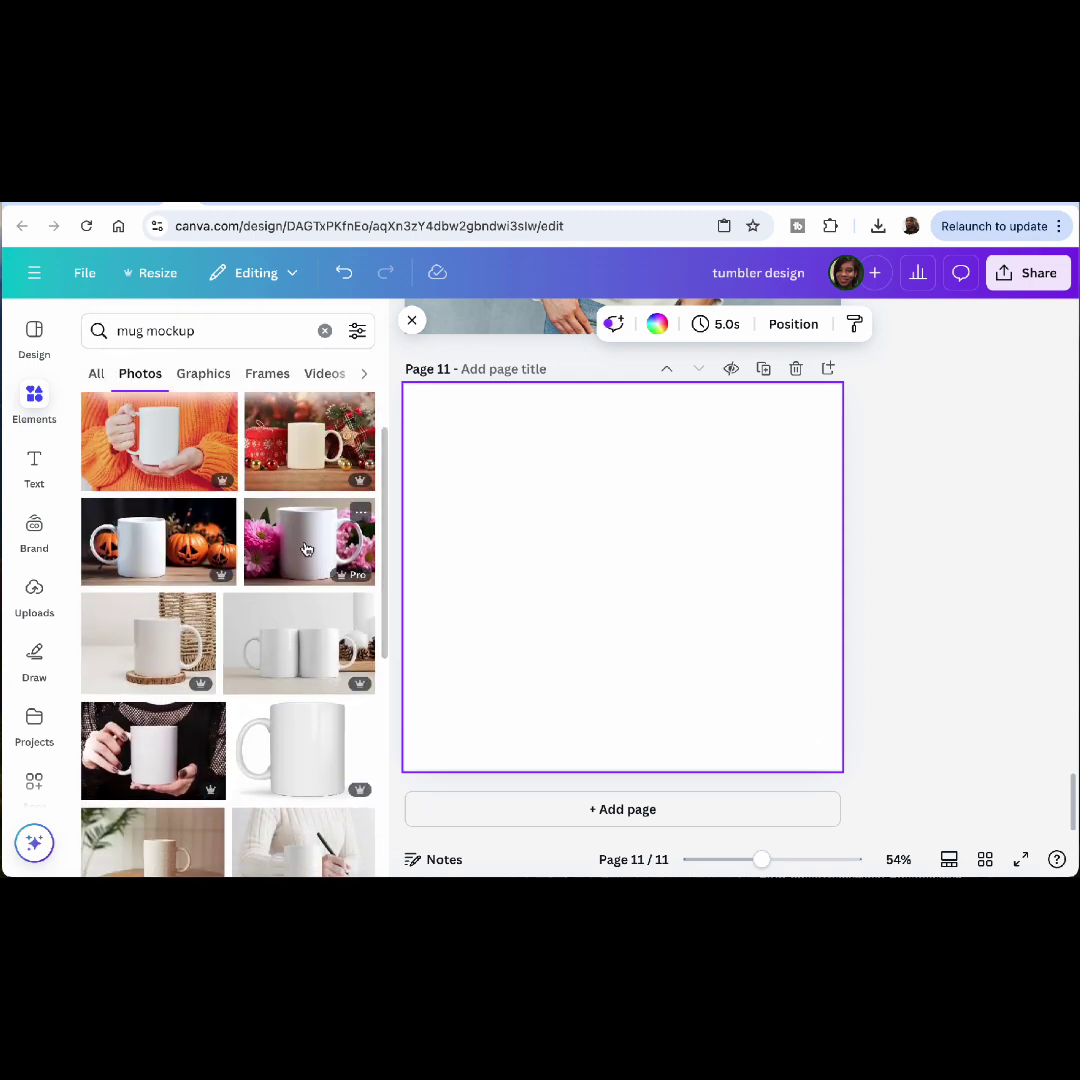
click(306, 525)
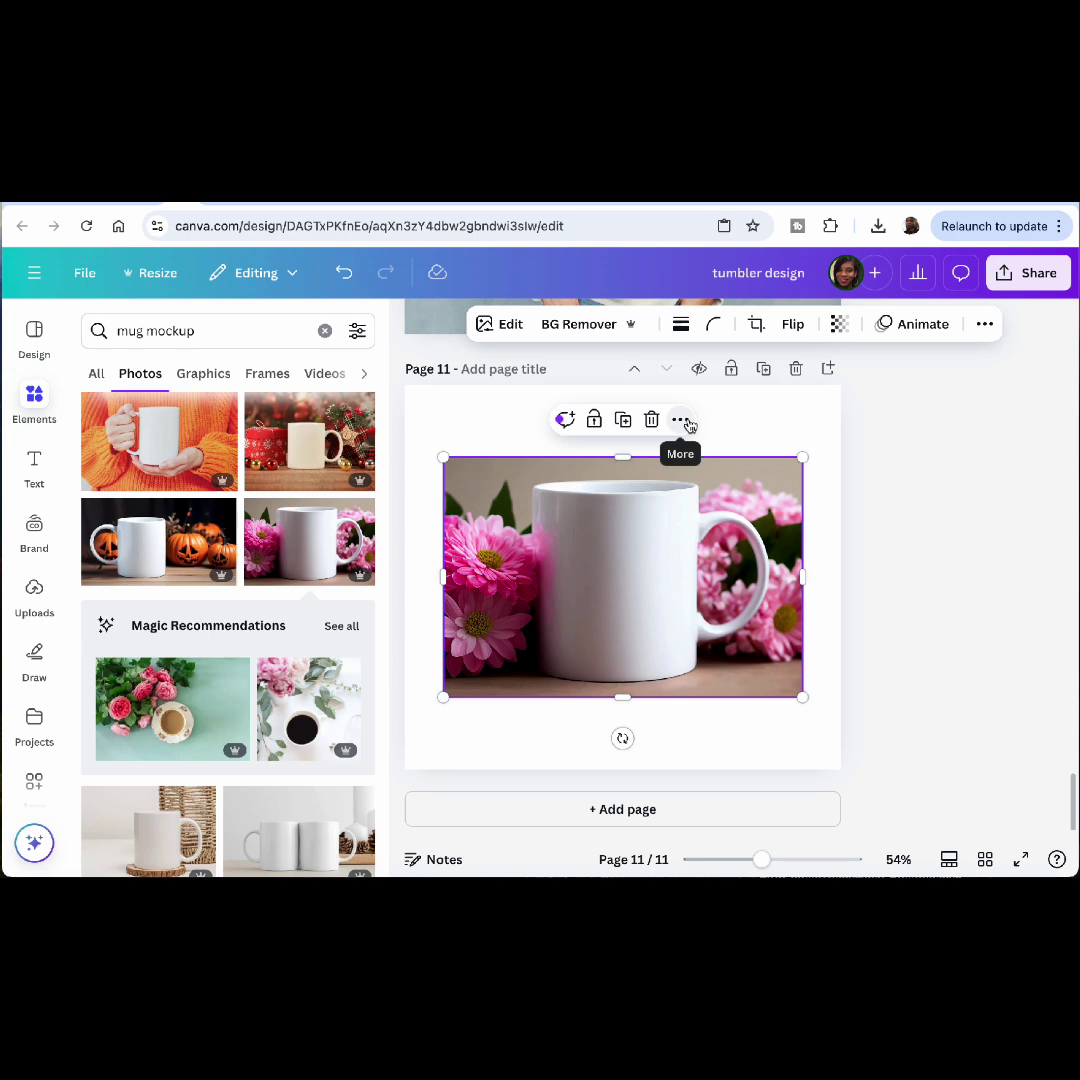
scroll(268, 672, down, 1)
click(651, 419)
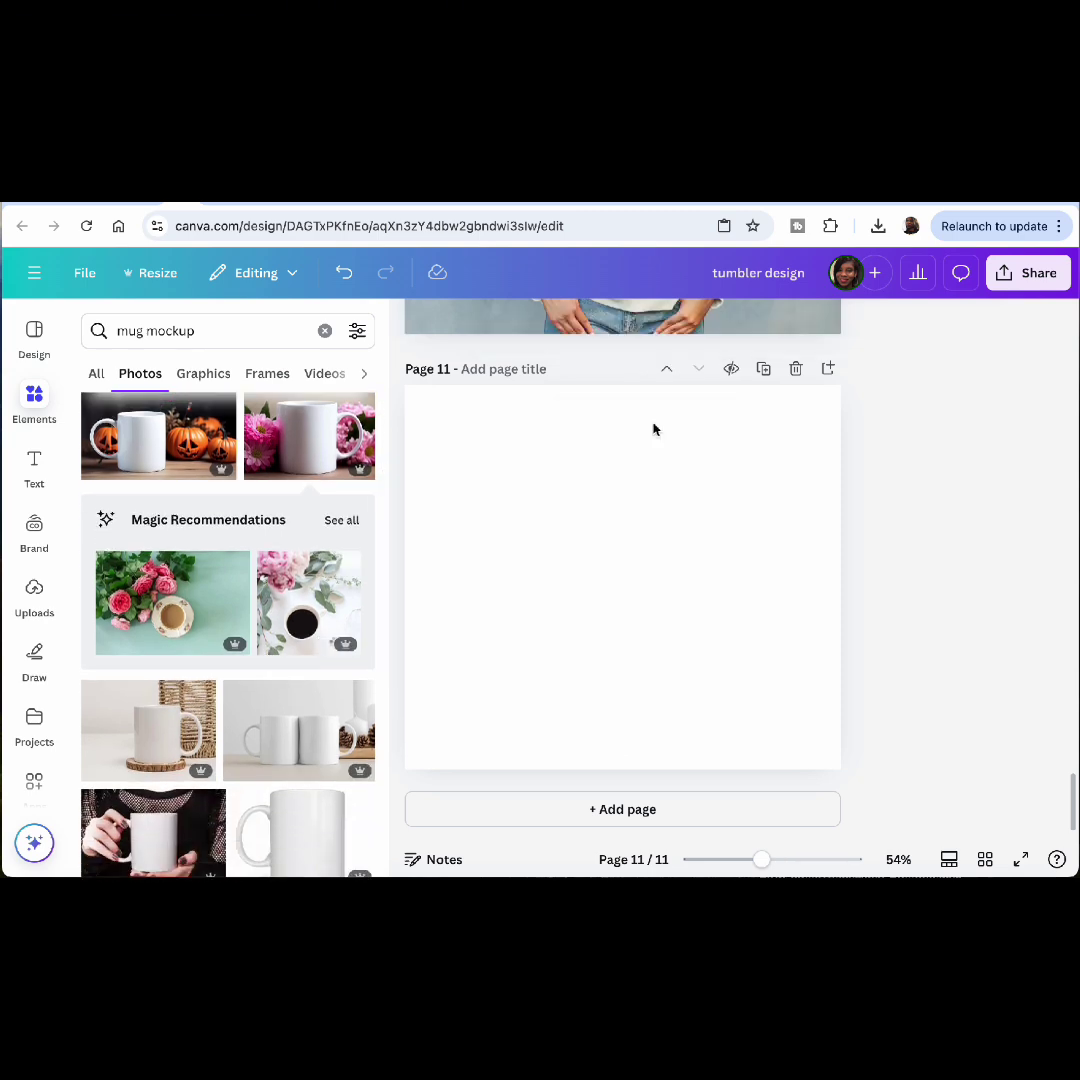
Add the plain white mug photo and set it as Page 11's background
scroll(190, 700, down, 4)
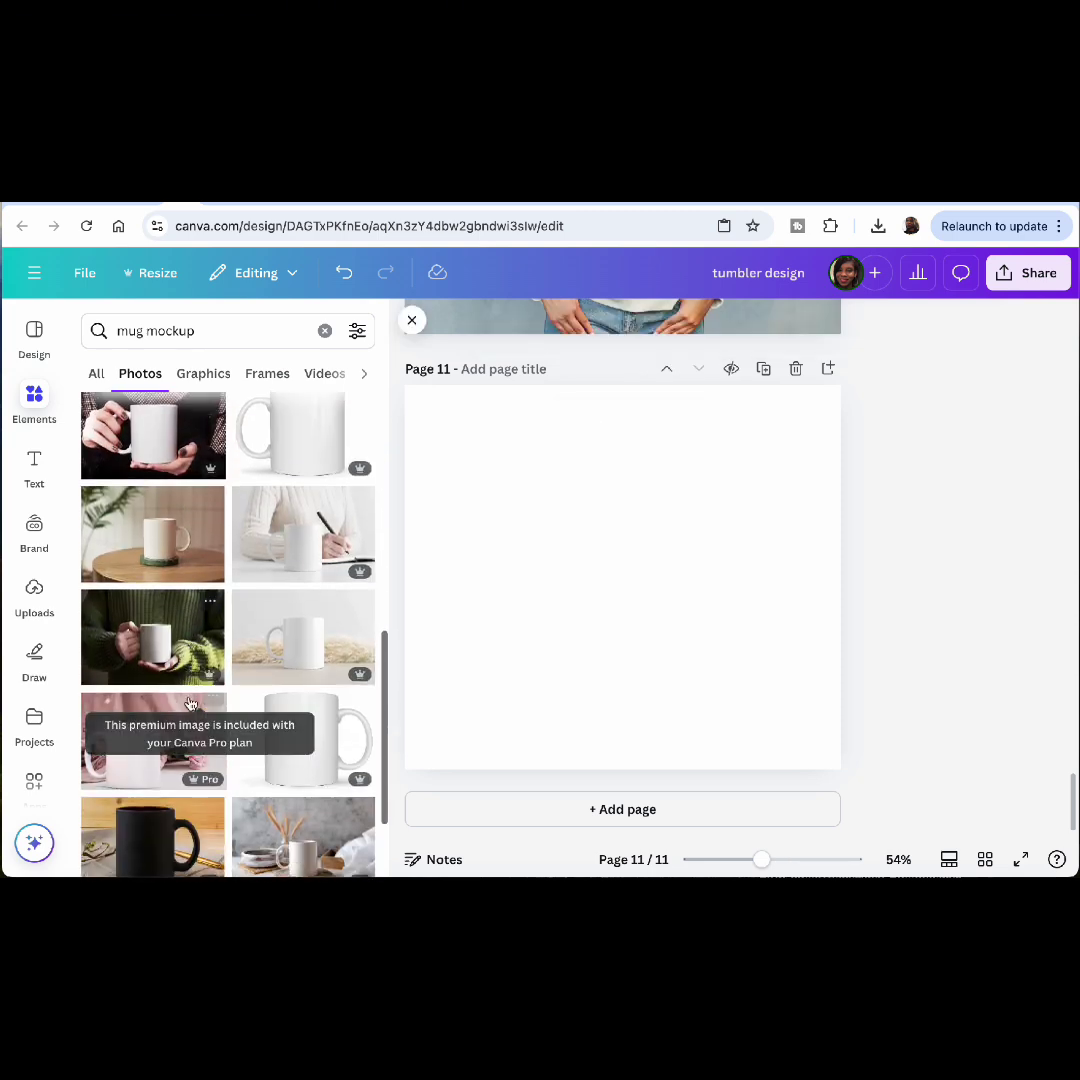
scroll(215, 710, down, 1)
scroll(219, 712, down, 4)
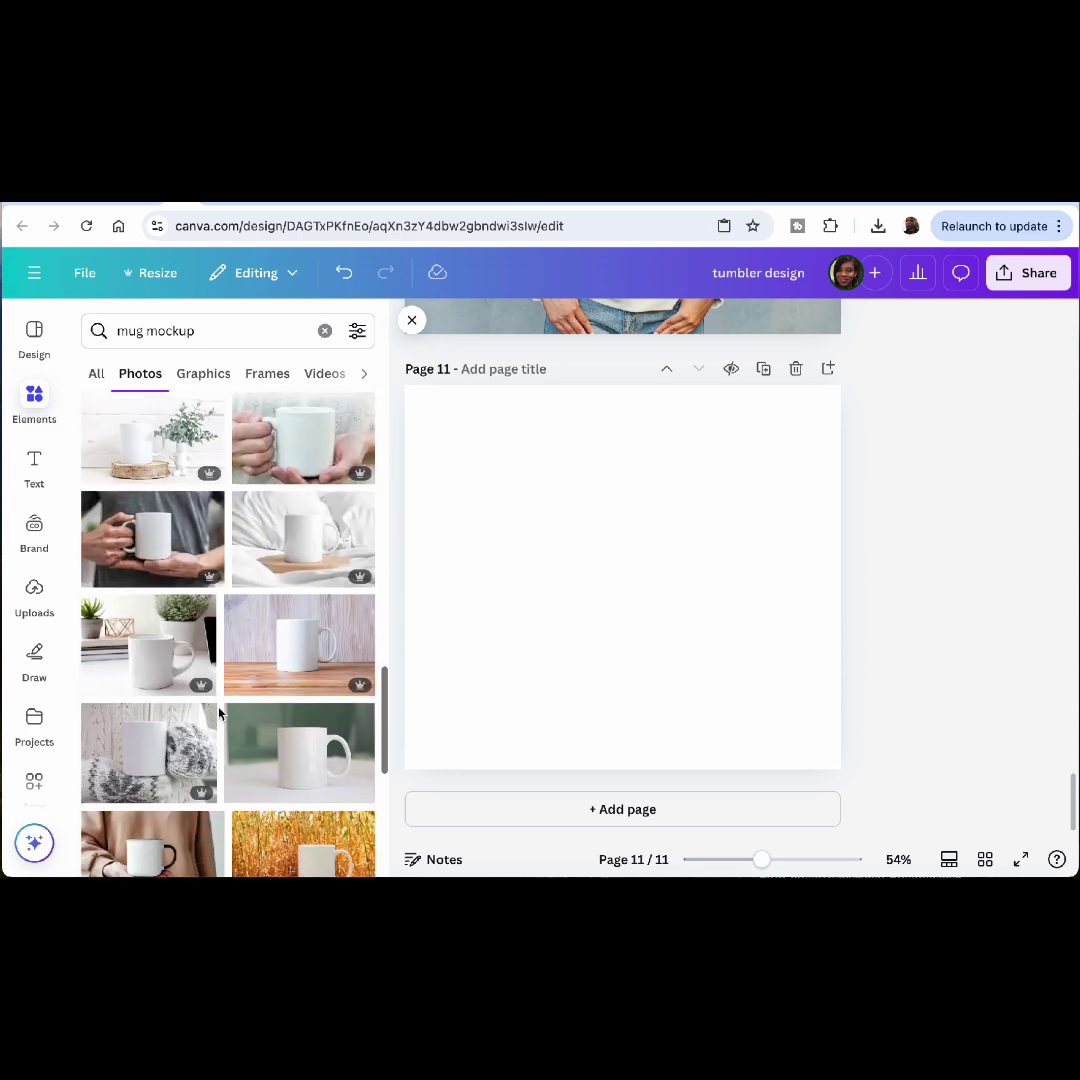
scroll(219, 712, down, 1)
scroll(219, 712, down, 1)
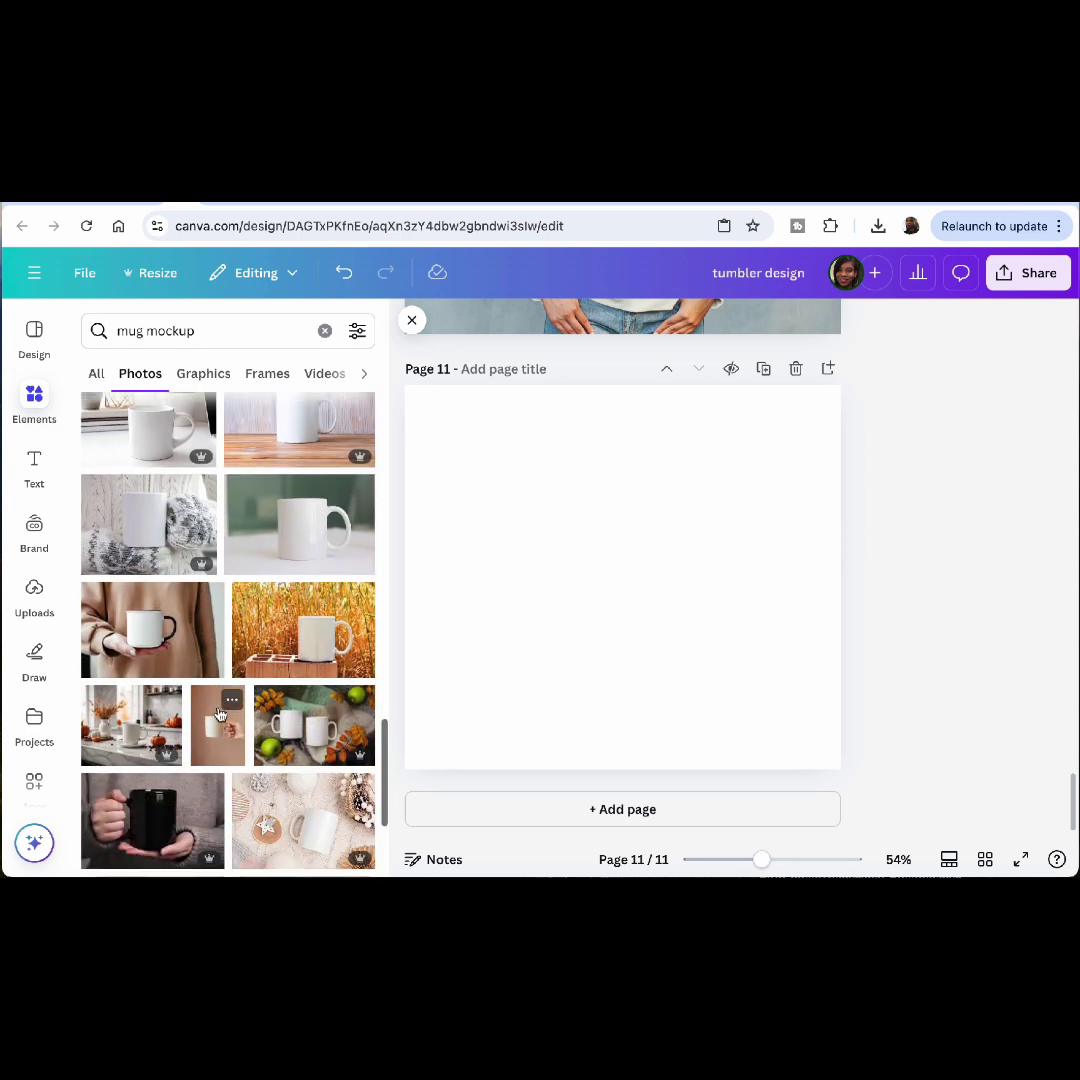
click(297, 527)
click(680, 419)
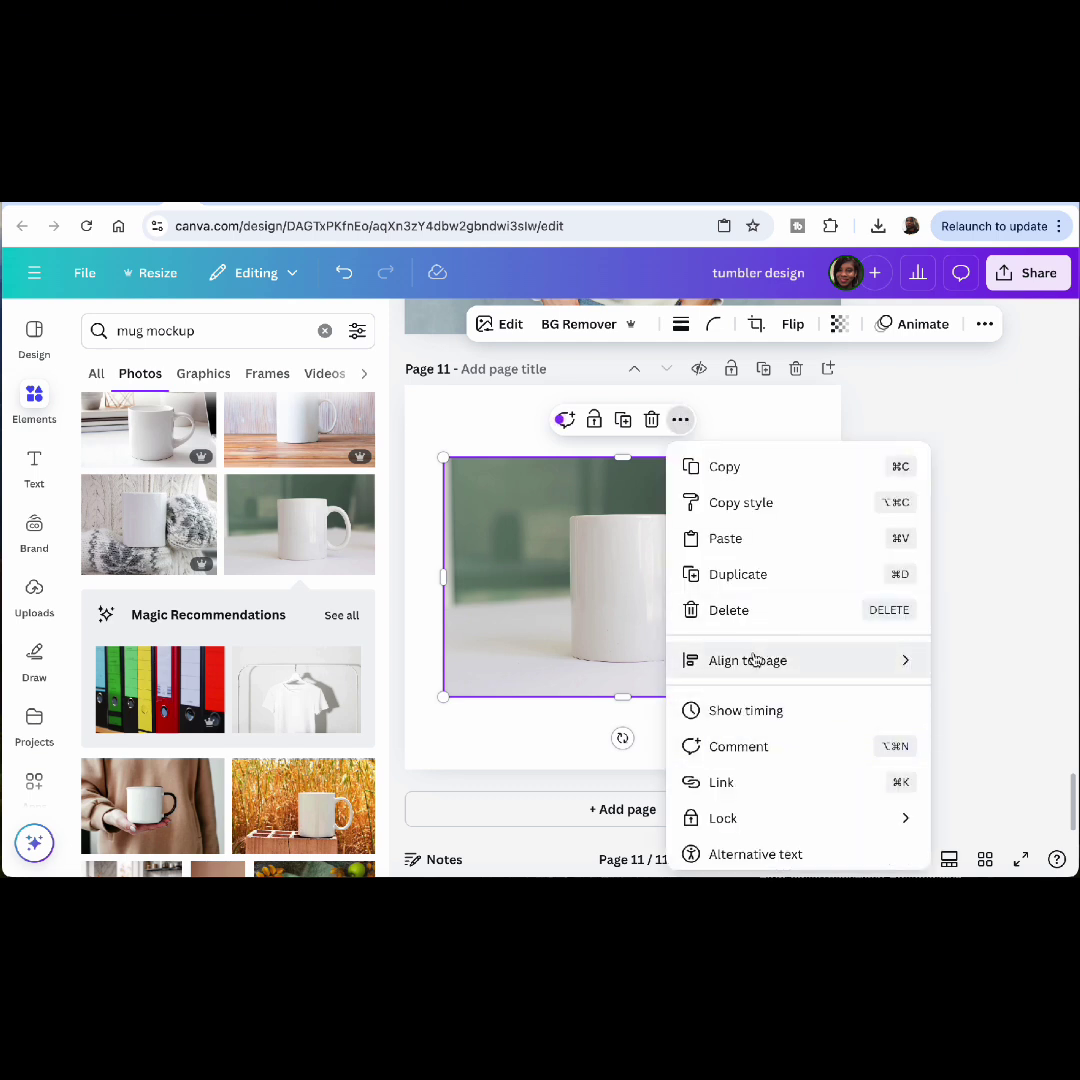
scroll(750, 776, down, 2)
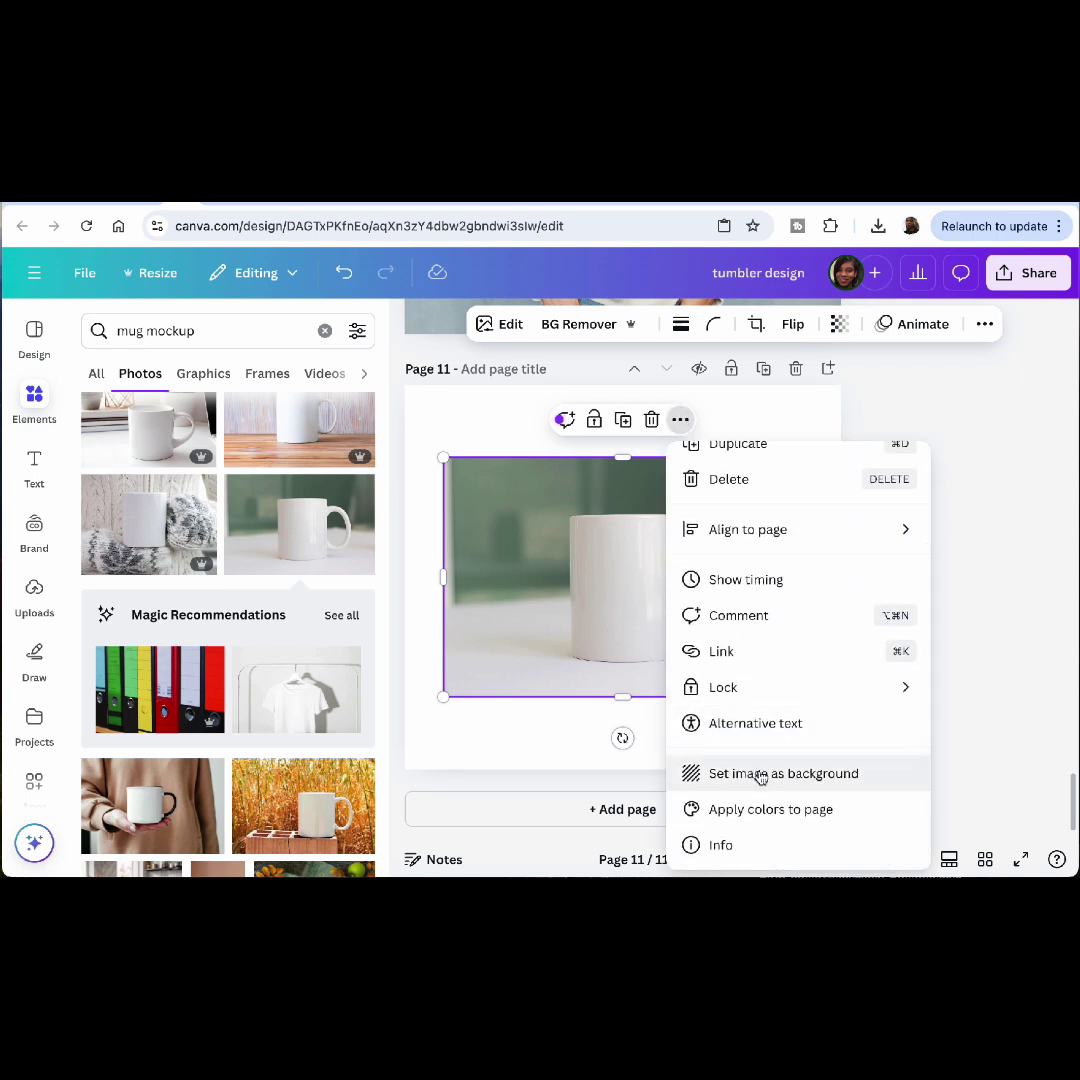
click(760, 776)
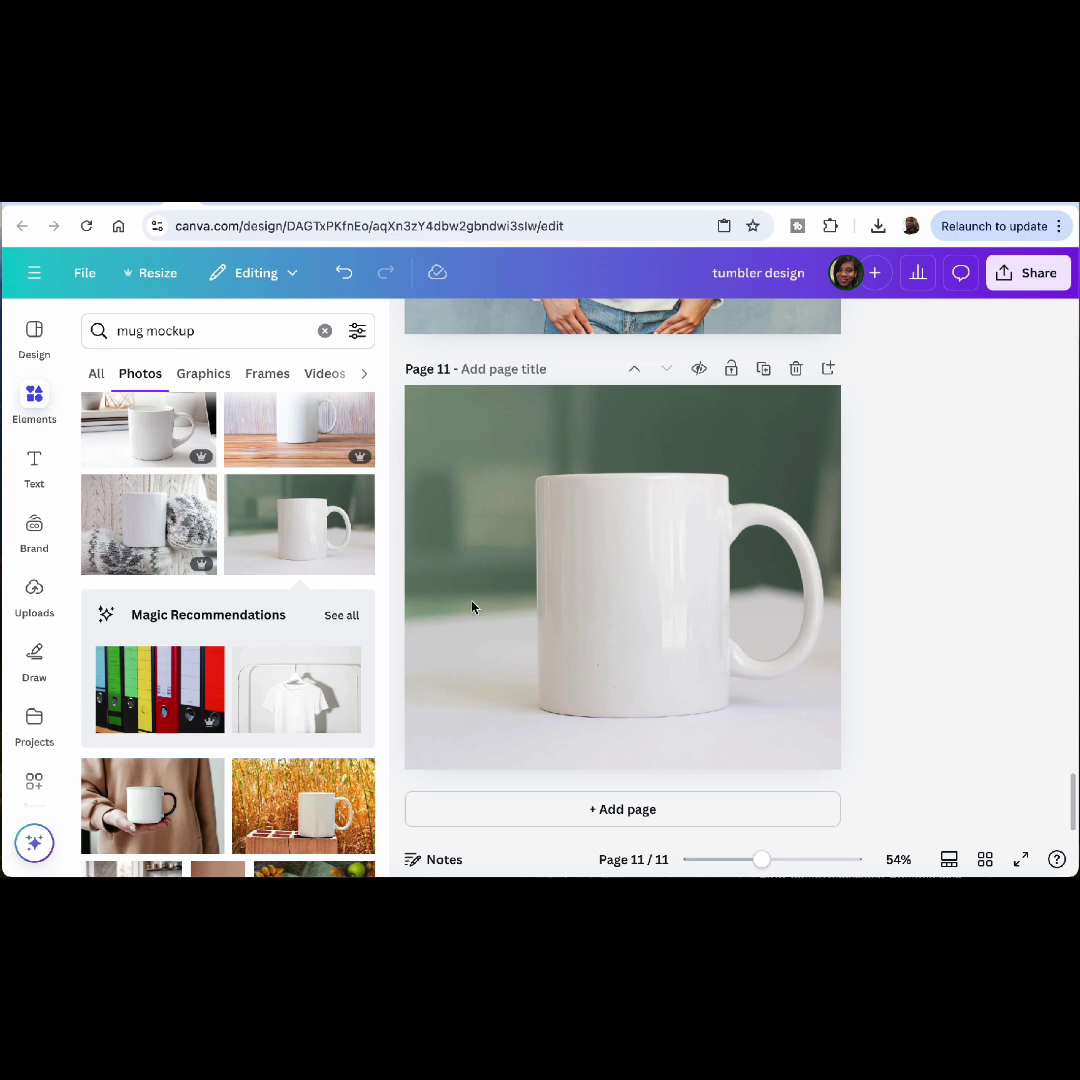
Place a small pink striped pumpkin on the mug's front and add blank Page 12
click(33, 598)
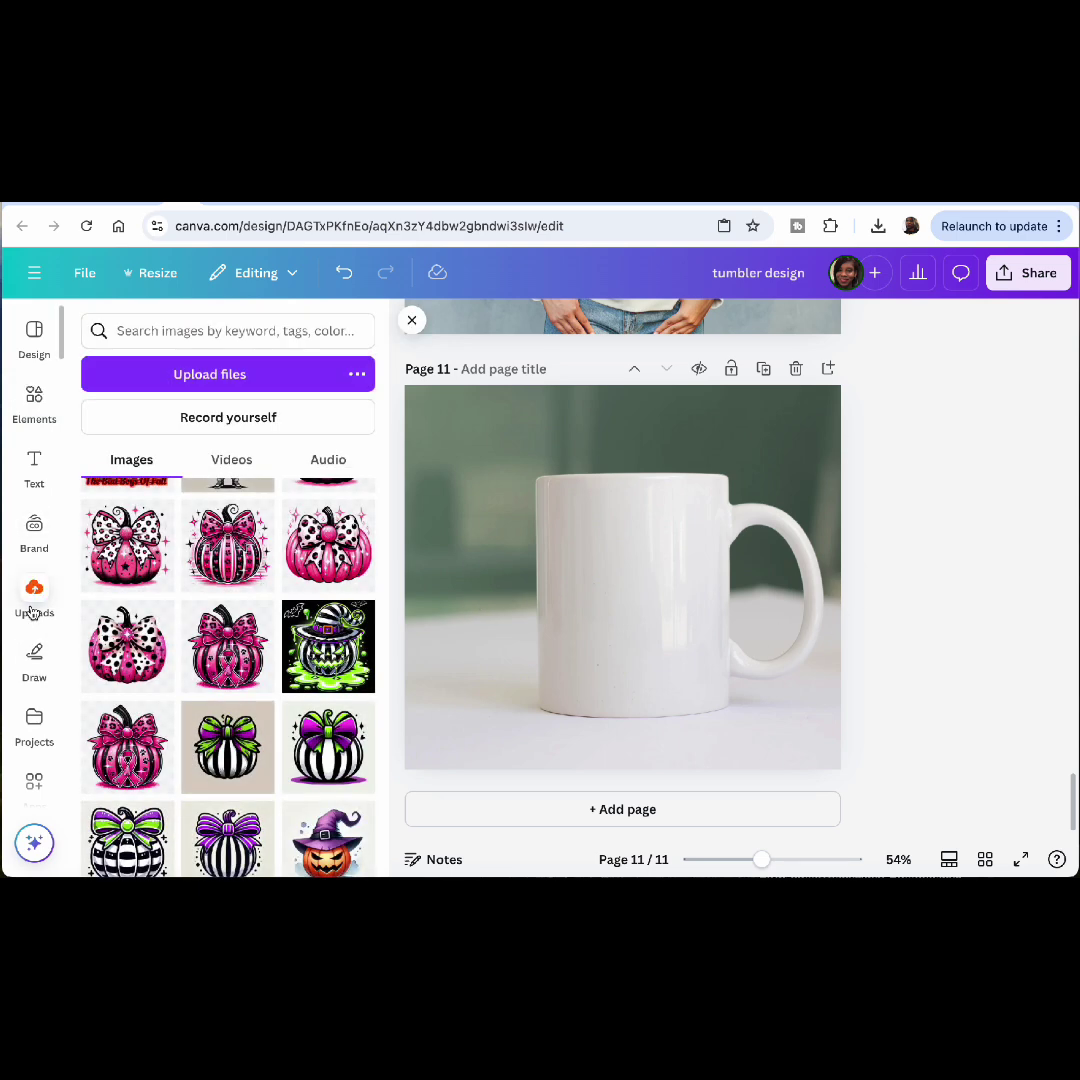
click(232, 565)
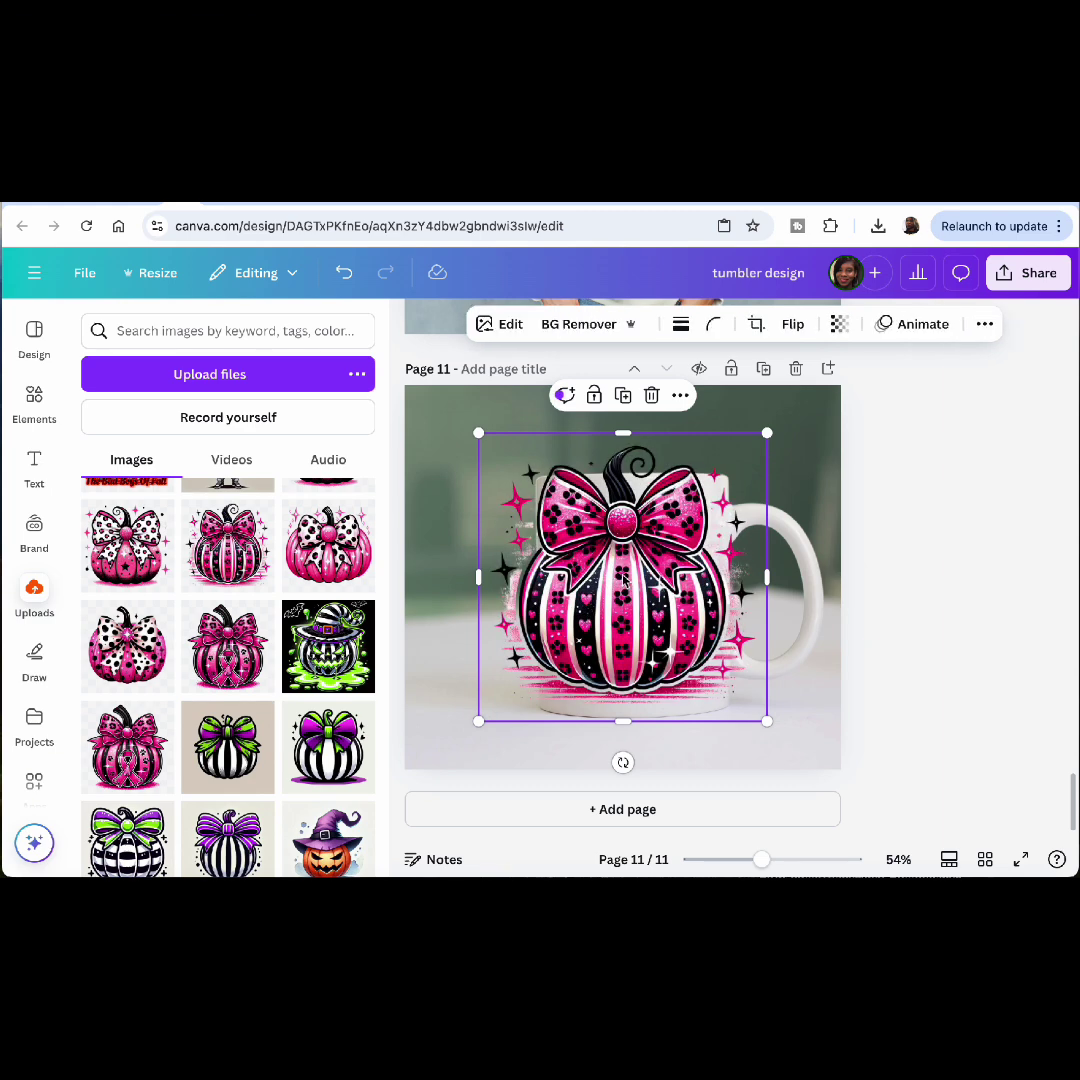
drag(759, 445, 634, 573)
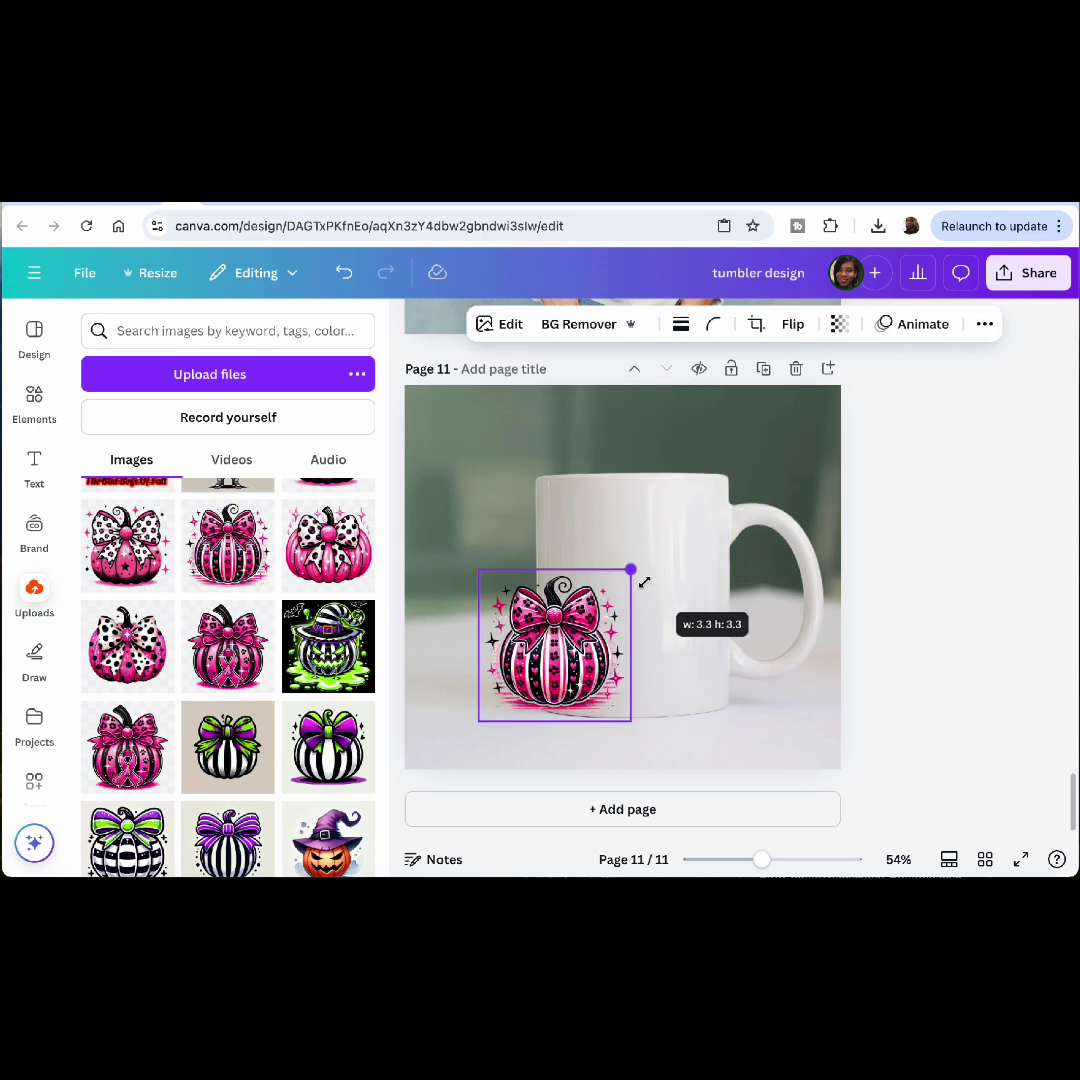
drag(544, 647, 613, 605)
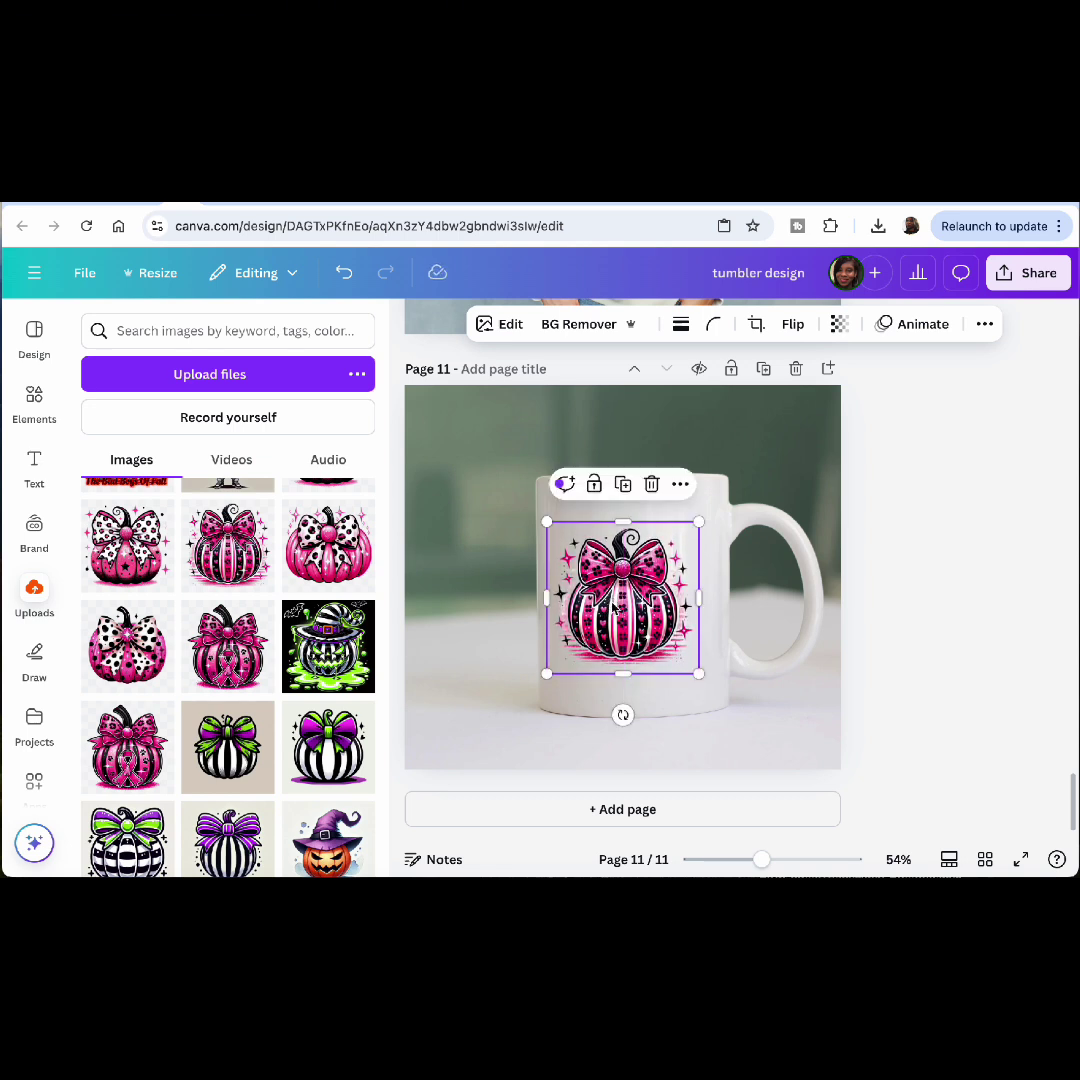
click(914, 504)
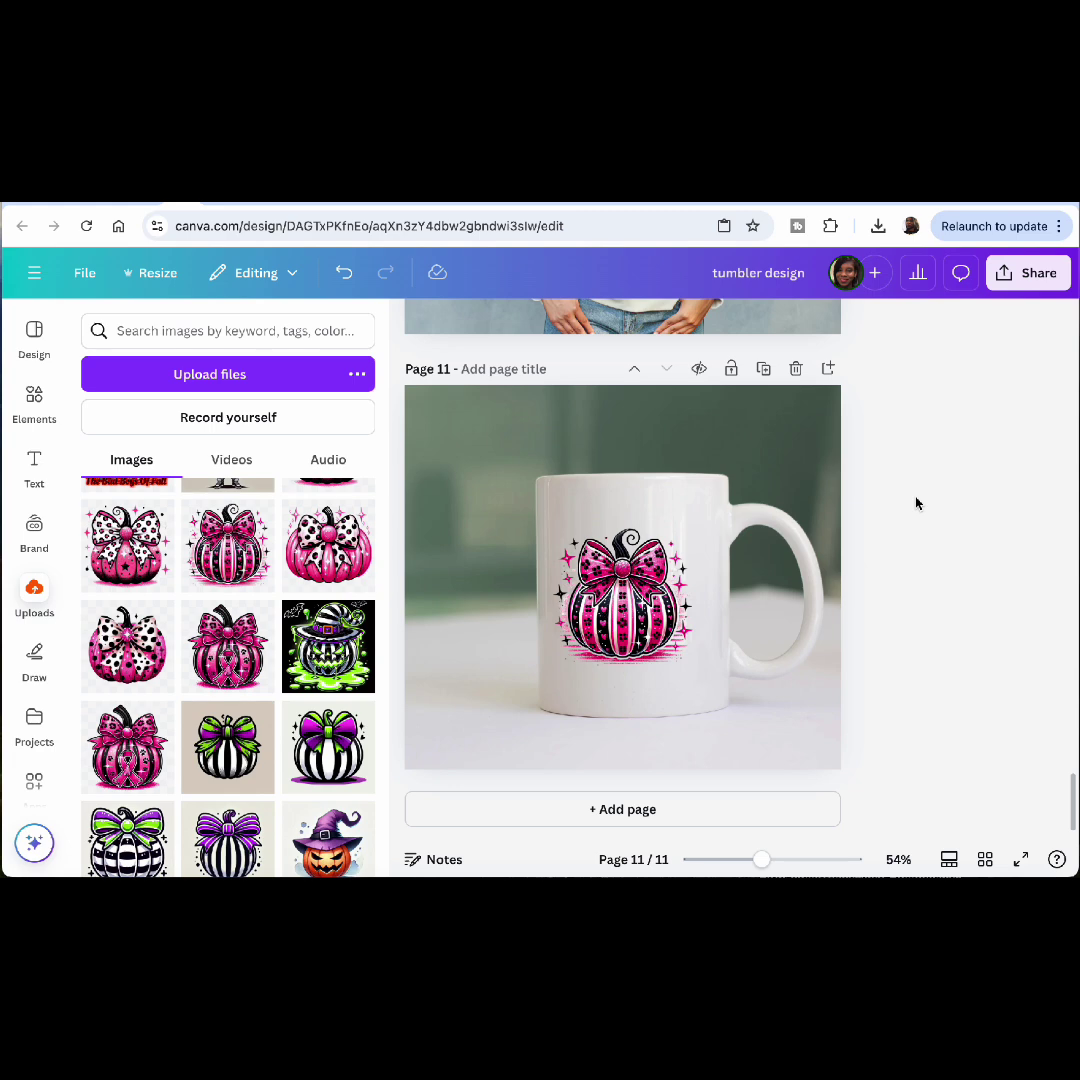
click(527, 808)
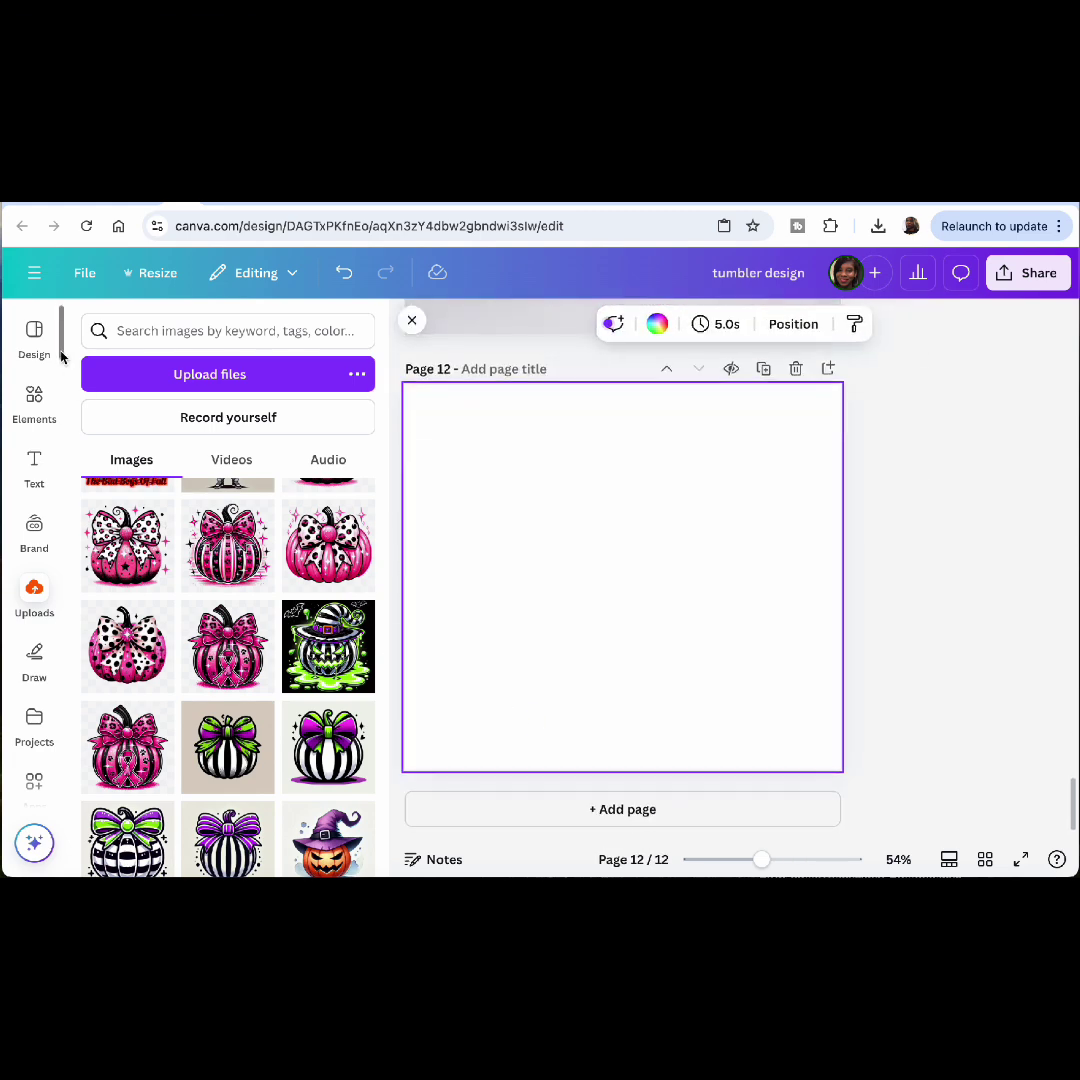
Search Elements for 'picture frame mockup' and browse the photo results
click(32, 405)
drag(239, 328, 120, 331)
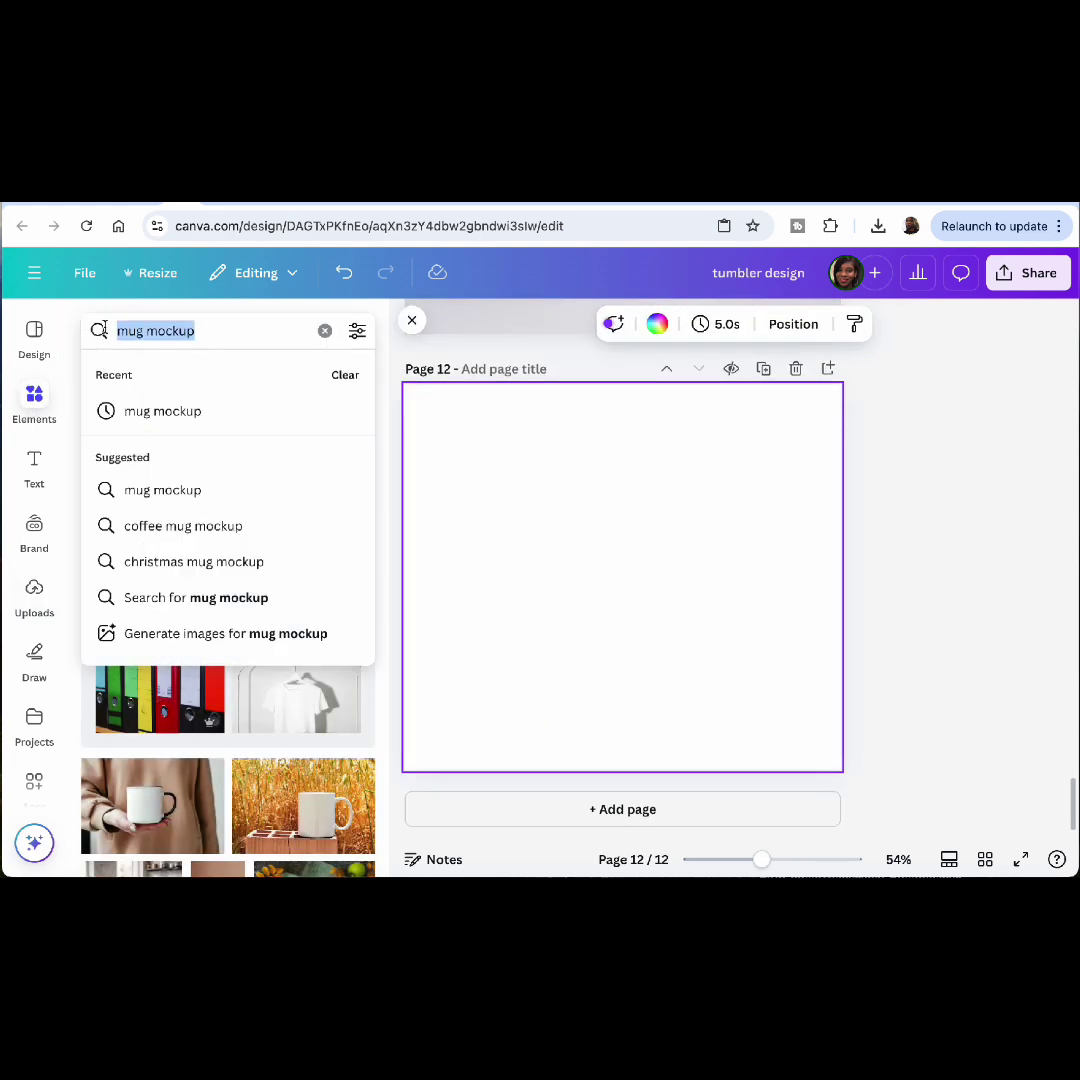
text(pic)
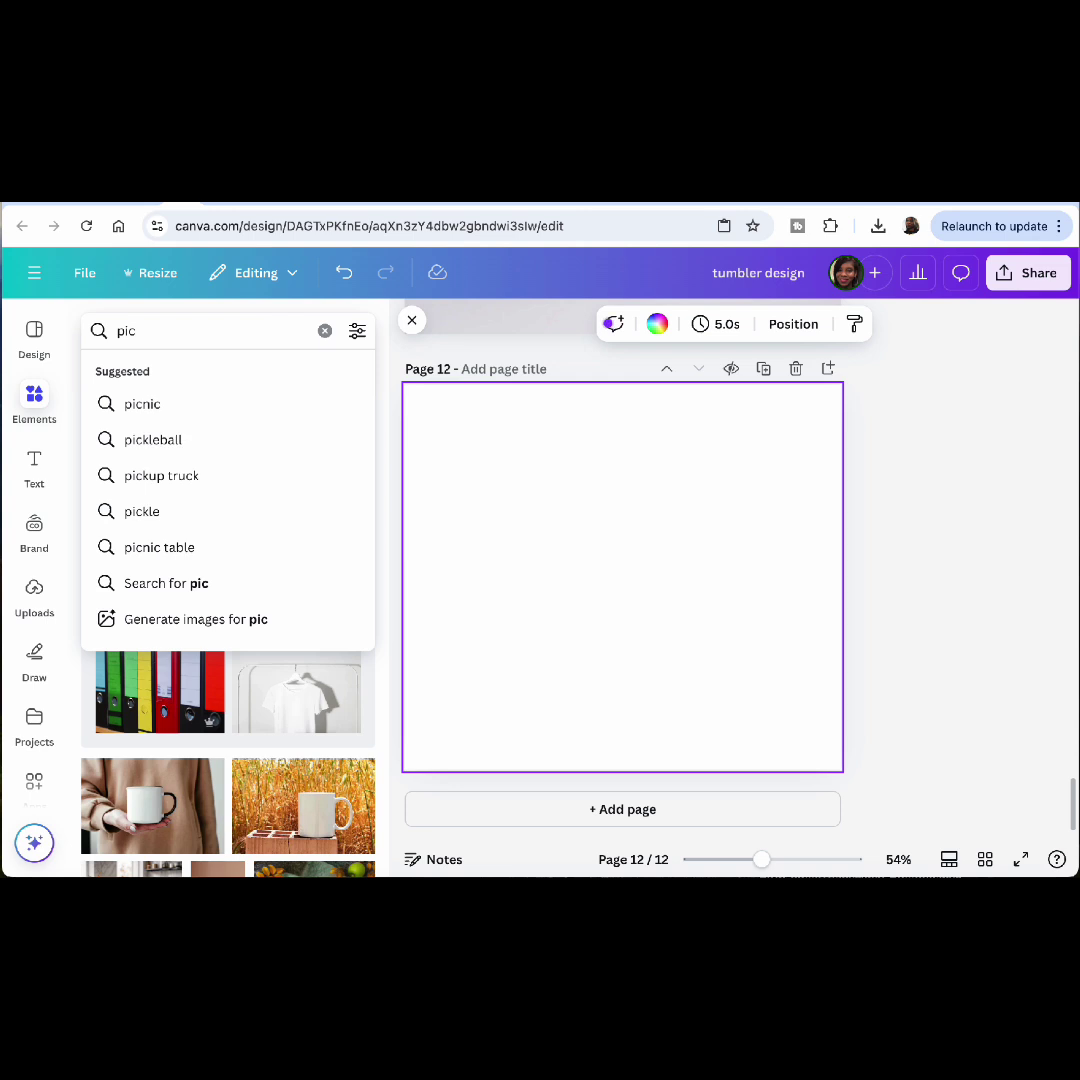
text(ture fram)
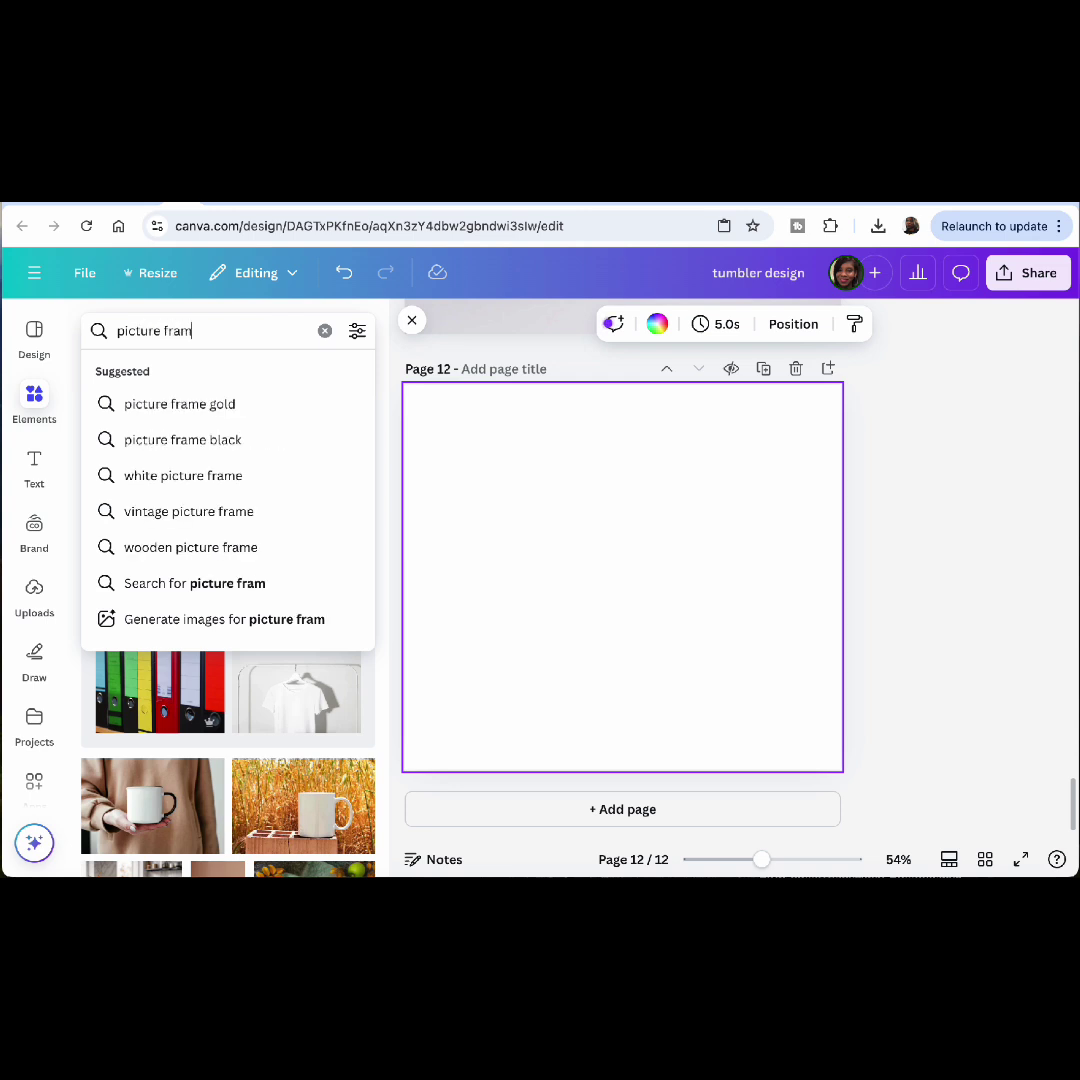
text(e mockup)
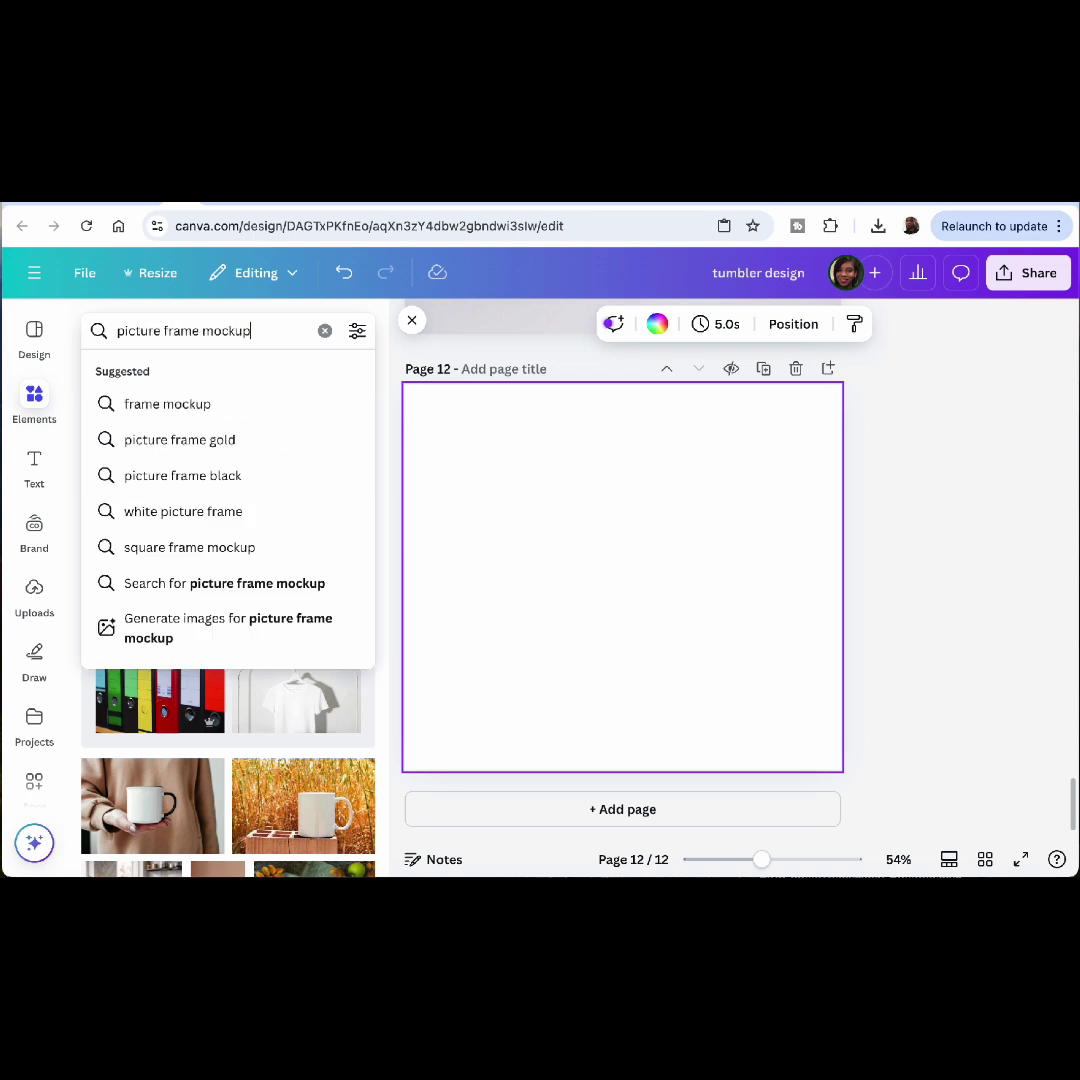
key(Return)
scroll(265, 695, down, 5)
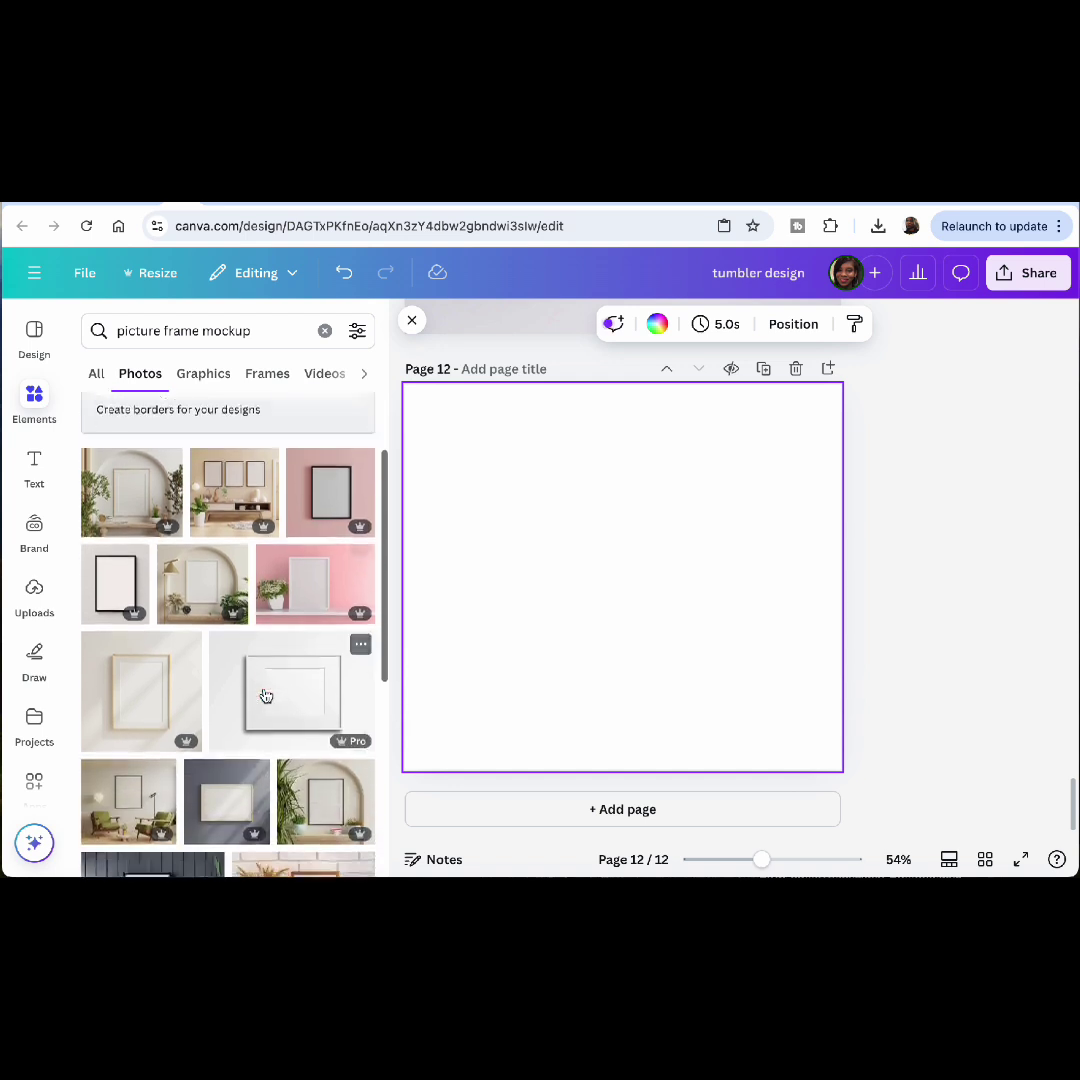
scroll(265, 695, down, 2)
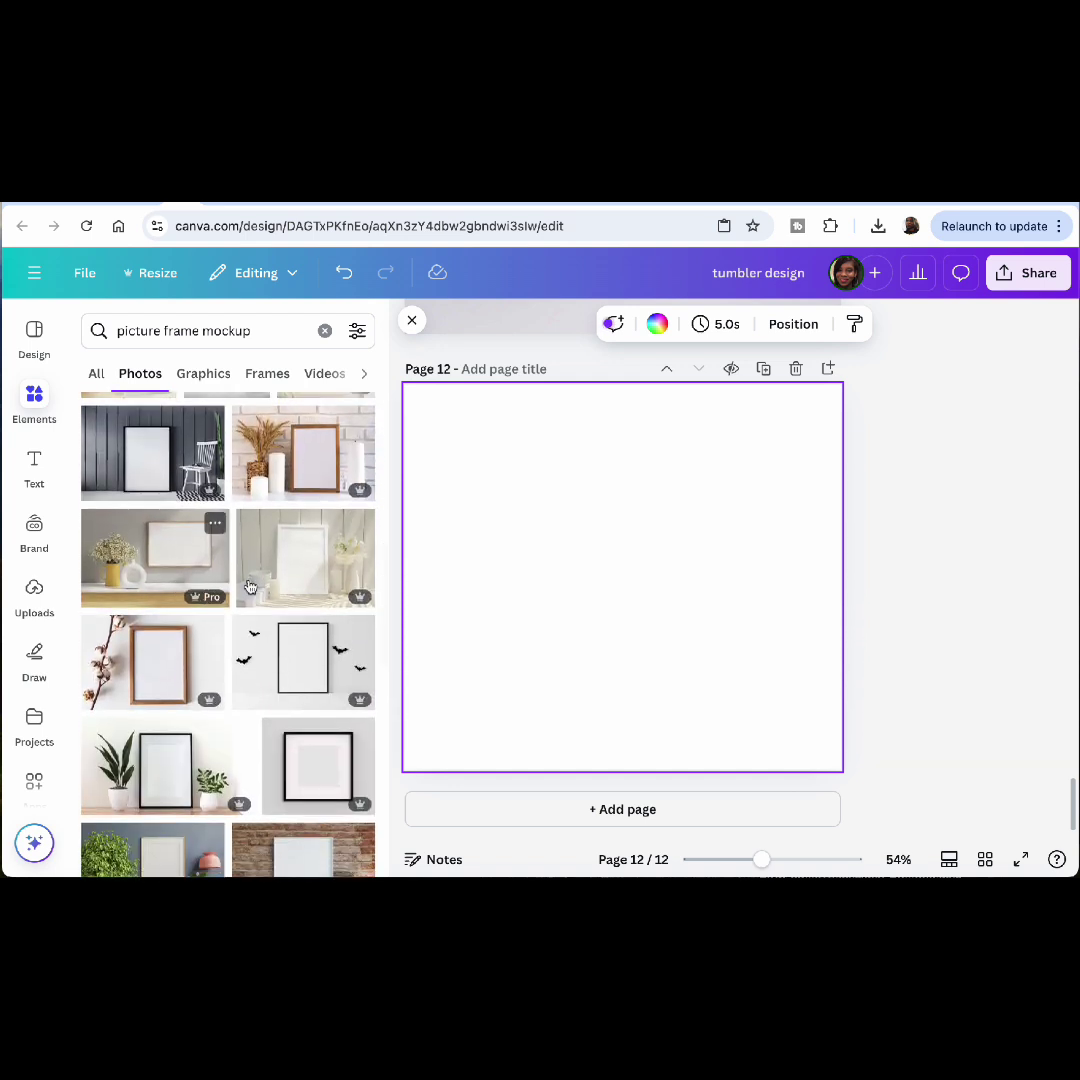
Add the white frame photo and set it as Page 12's background
click(287, 579)
click(683, 411)
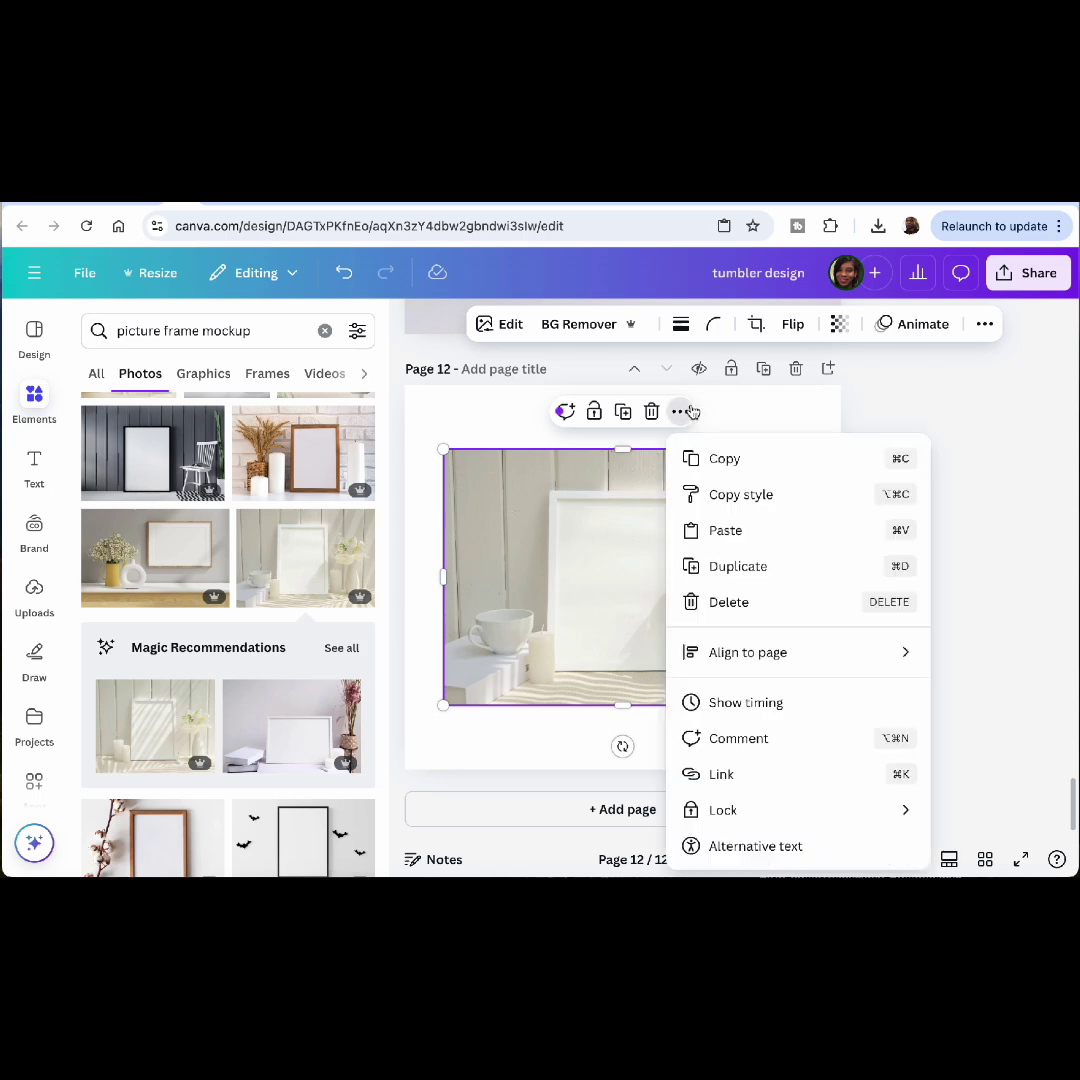
scroll(730, 840, down, 2)
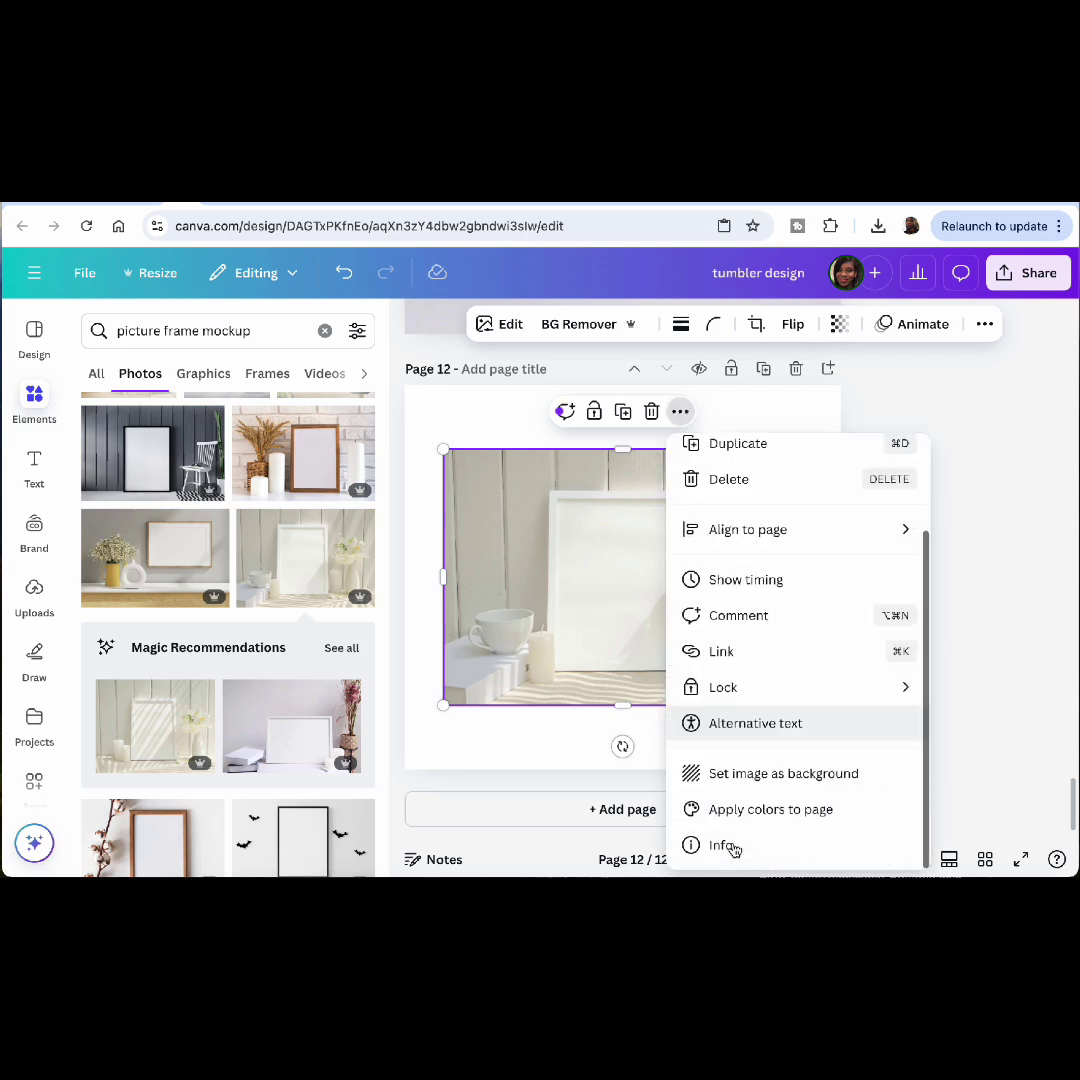
click(769, 782)
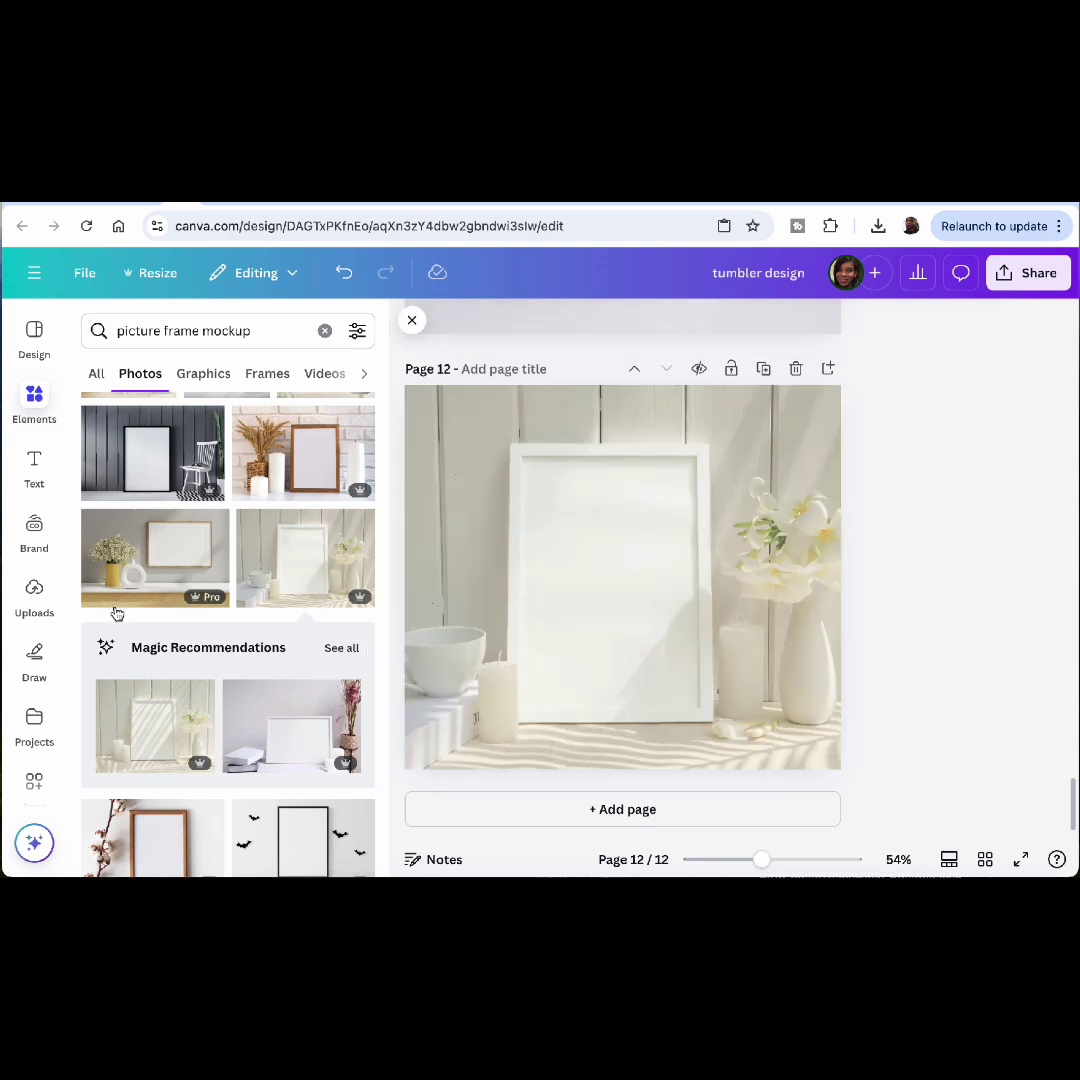
Add the brown-coat fashion illustration and resize its edges to fill the frame's opening
click(32, 600)
scroll(212, 665, up, 10)
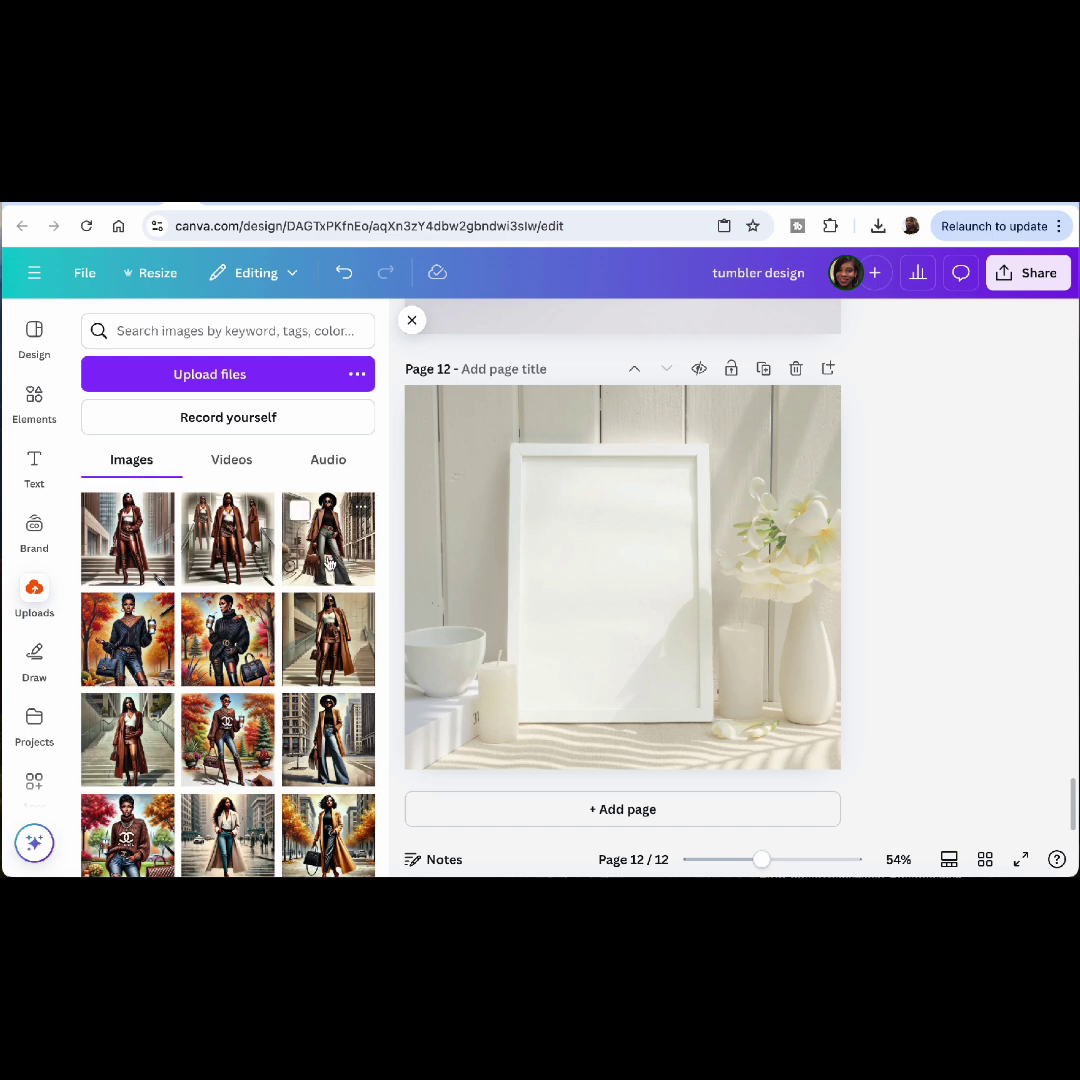
click(329, 563)
drag(614, 598, 614, 617)
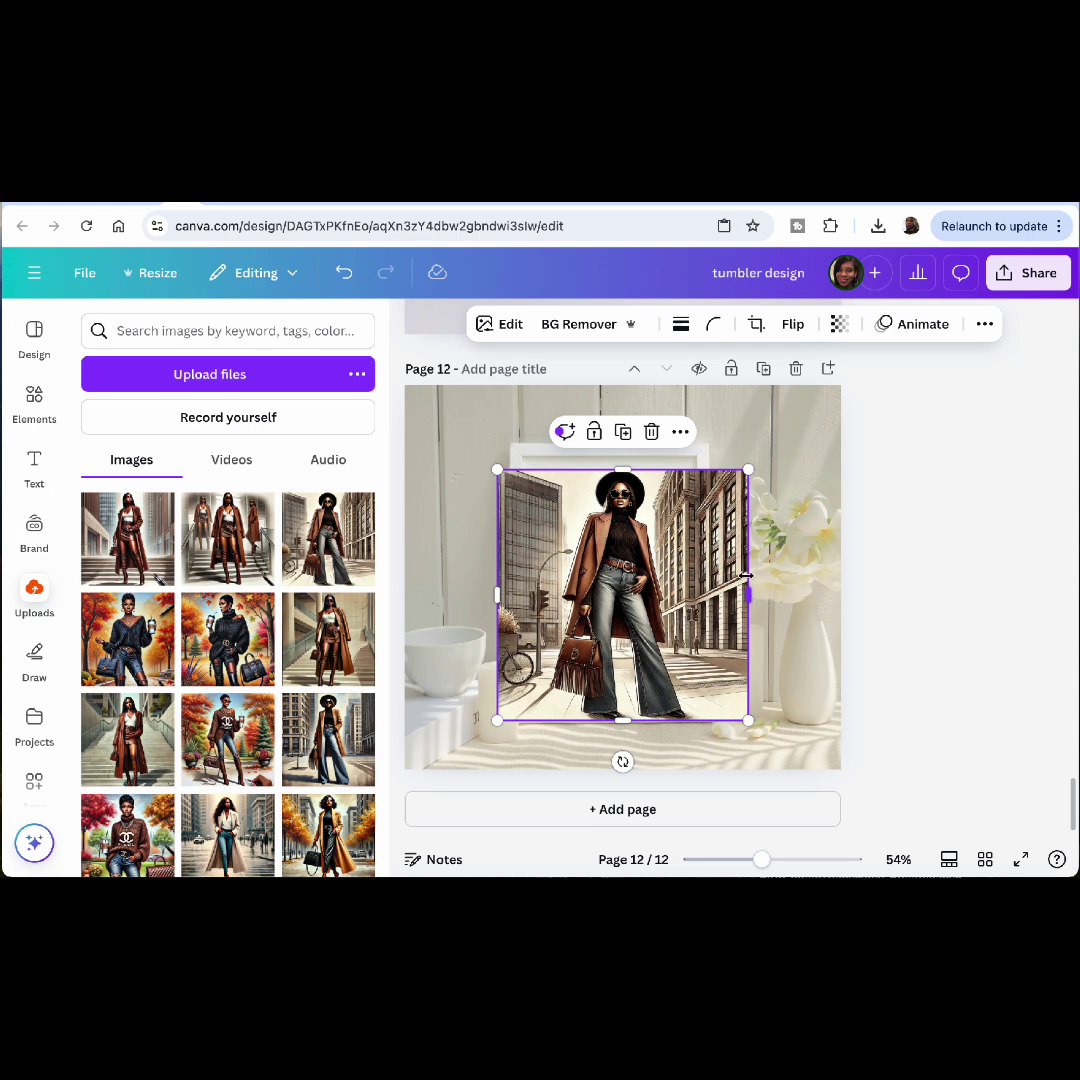
drag(744, 592, 690, 591)
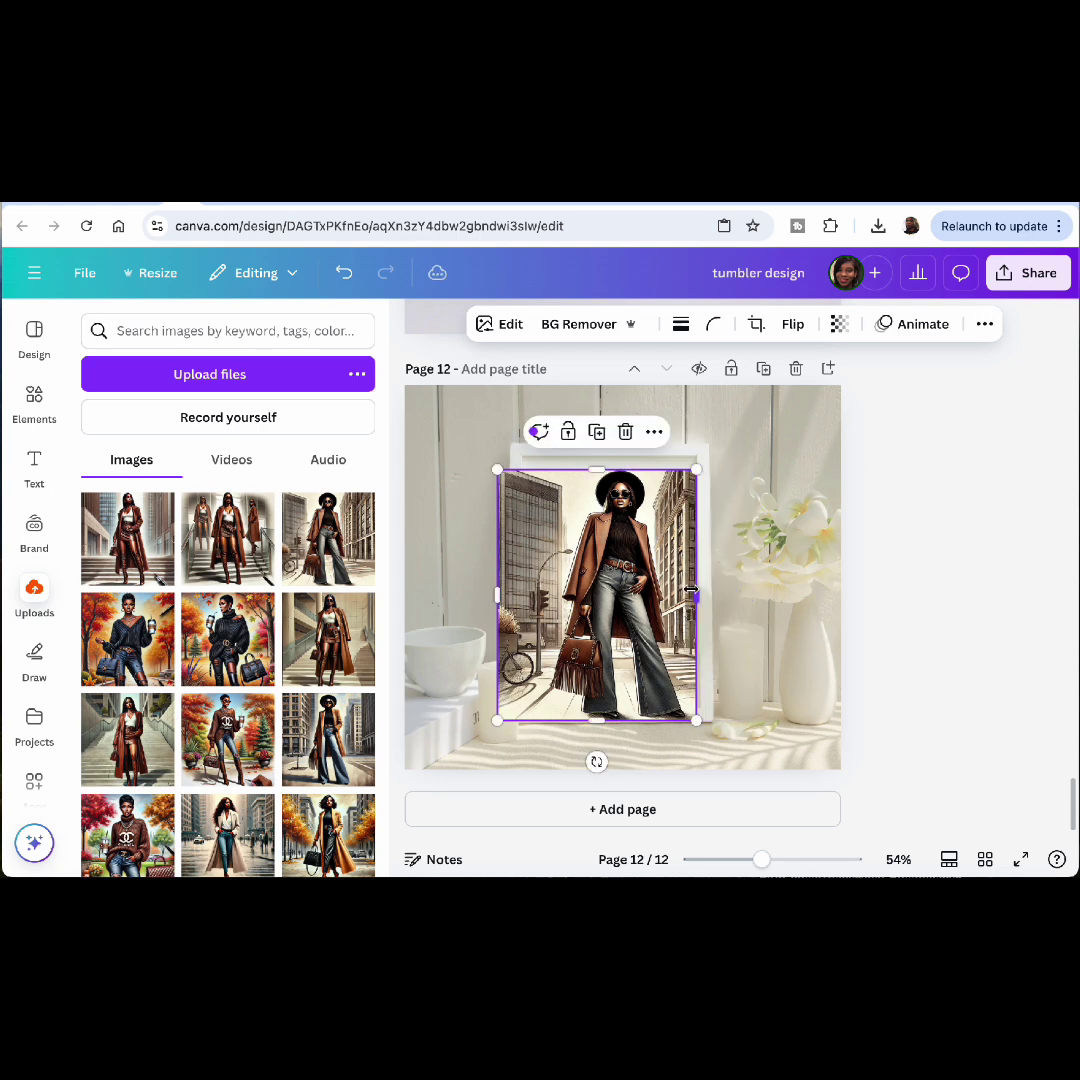
drag(499, 594, 522, 589)
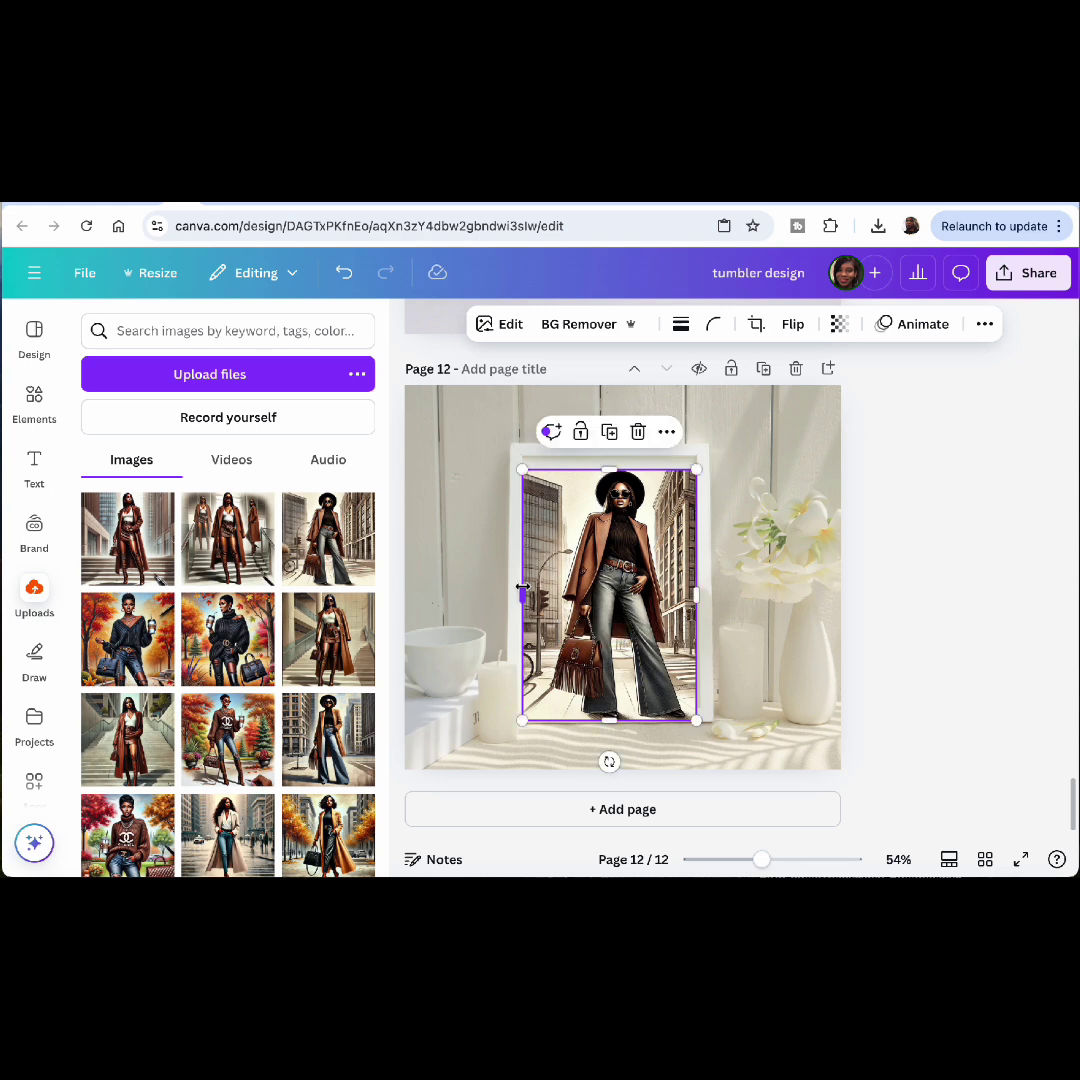
drag(612, 467, 610, 458)
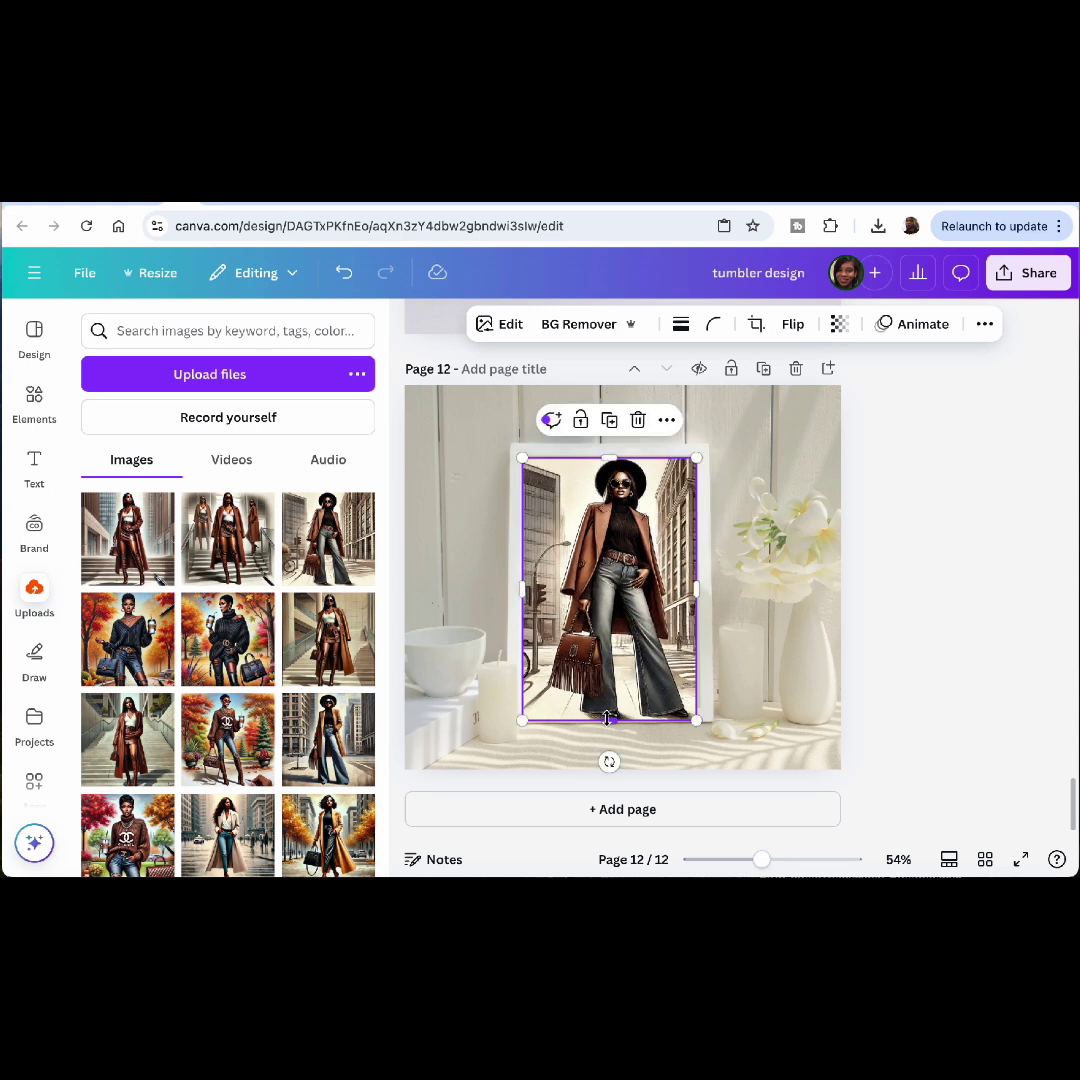
mouse_move(608, 718)
mouse_down()
mouse_move(610, 668)
mouse_move(616, 705)
mouse_up()
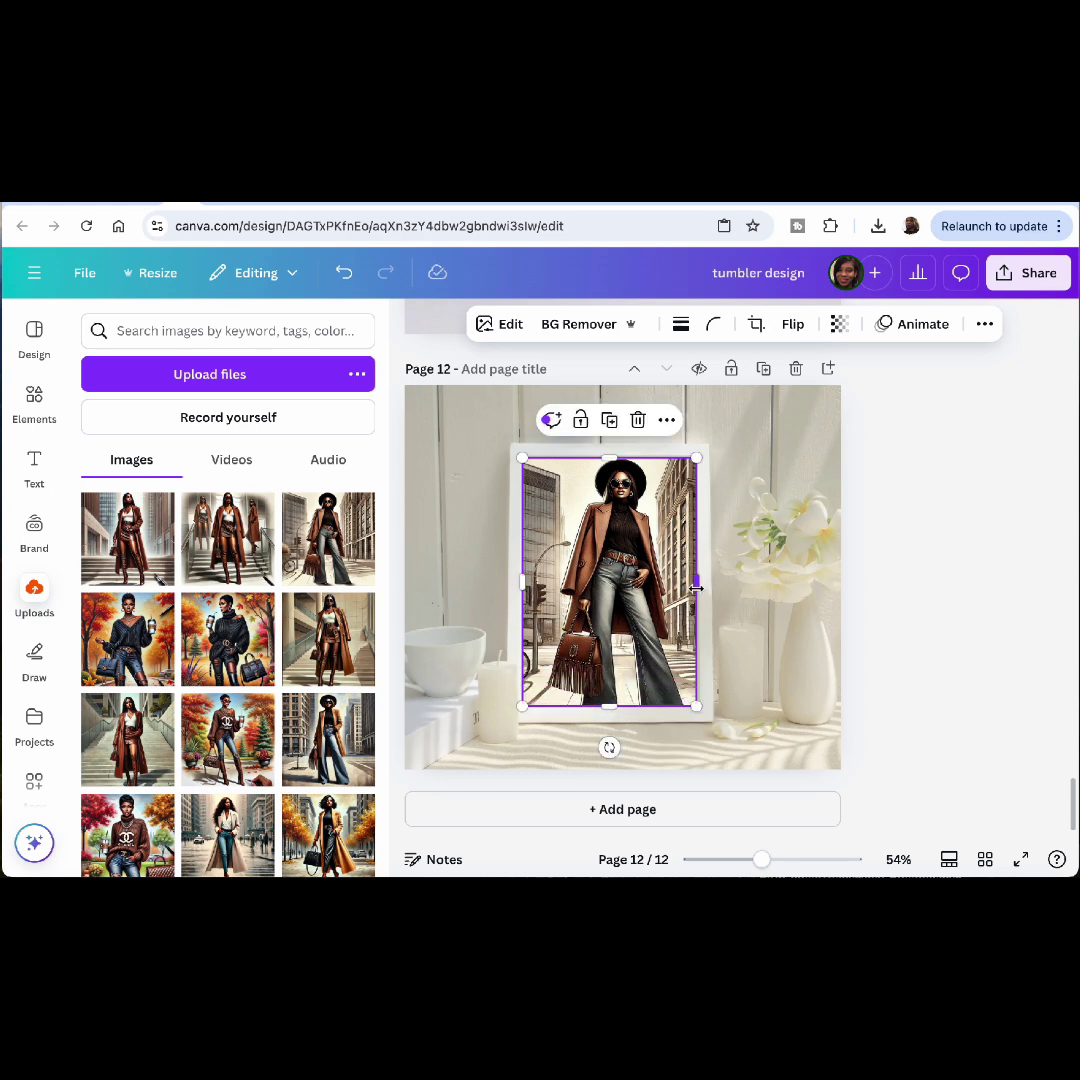
drag(696, 588, 698, 588)
click(960, 585)
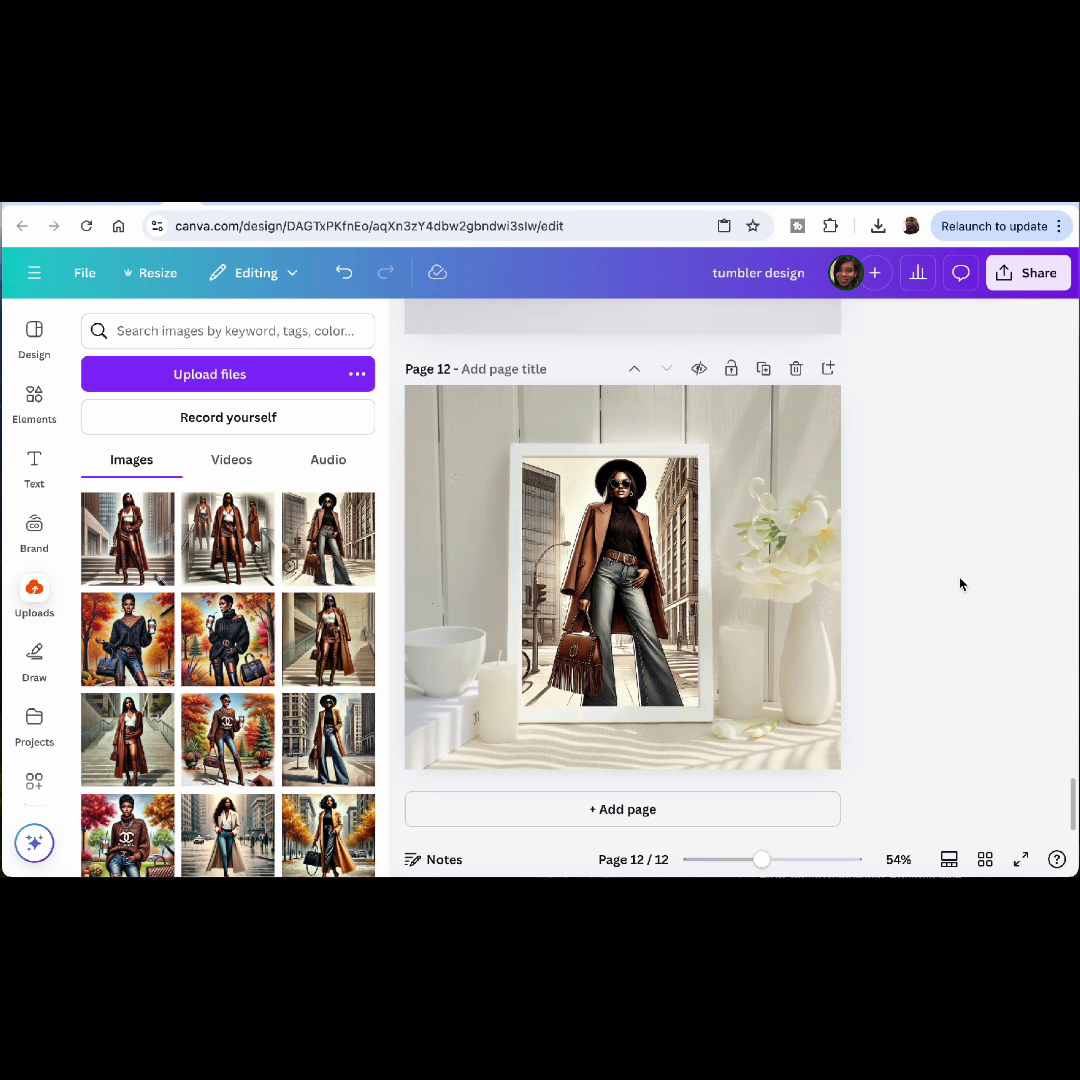